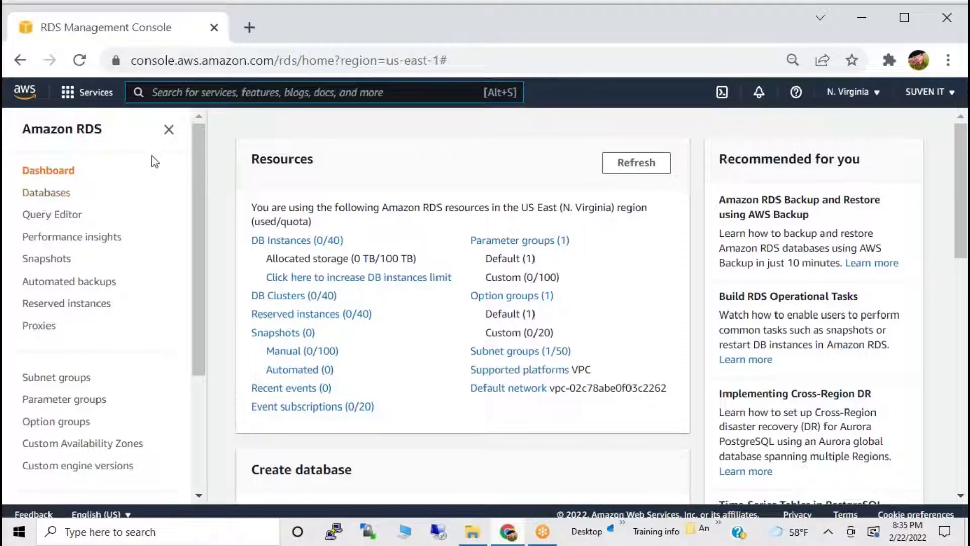
Open the RDS service by searching 'rds' in the AWS services list.
click(82, 95)
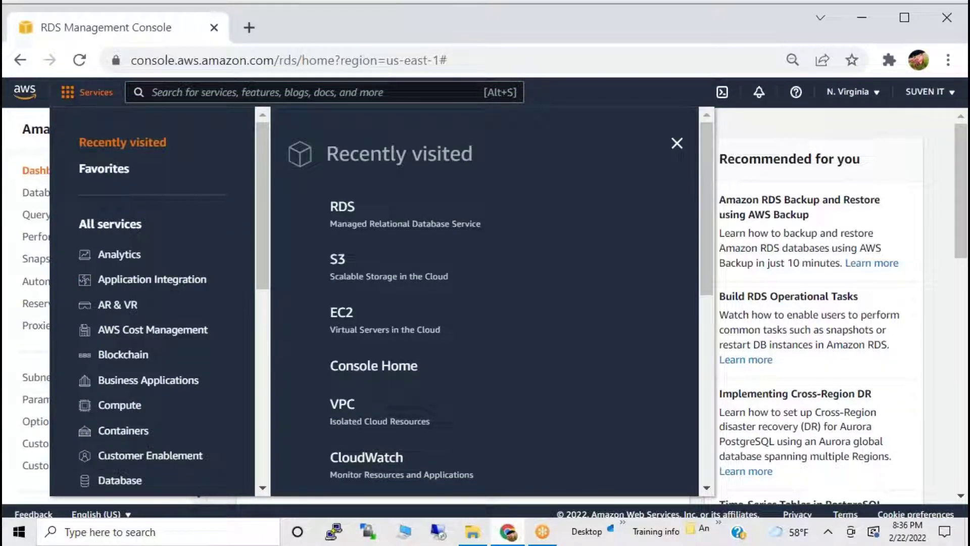
key(Escape)
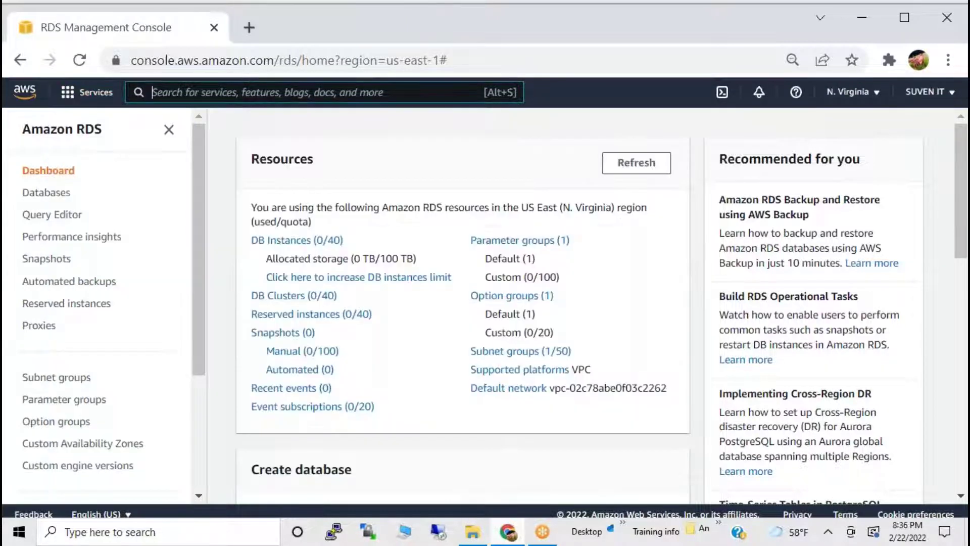
click(273, 99)
text(rds)
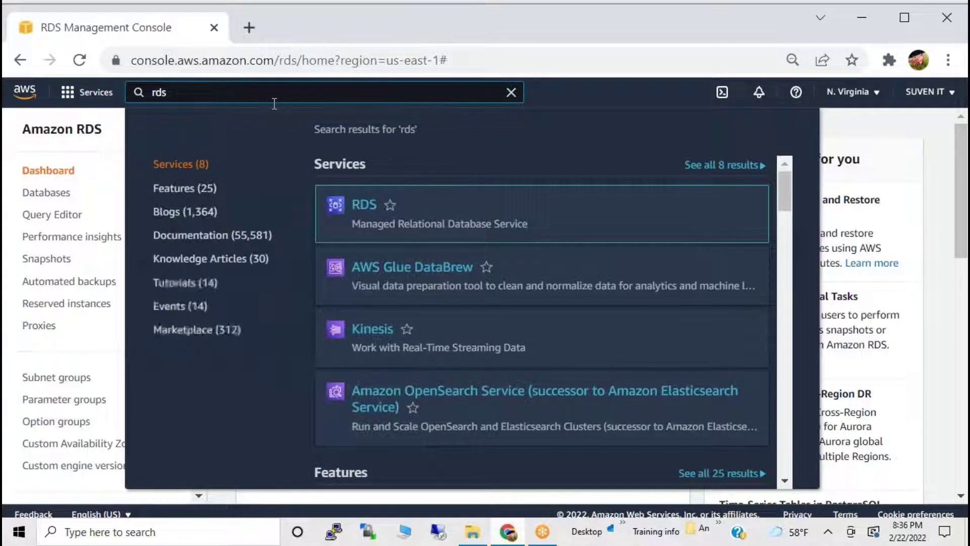
click(372, 206)
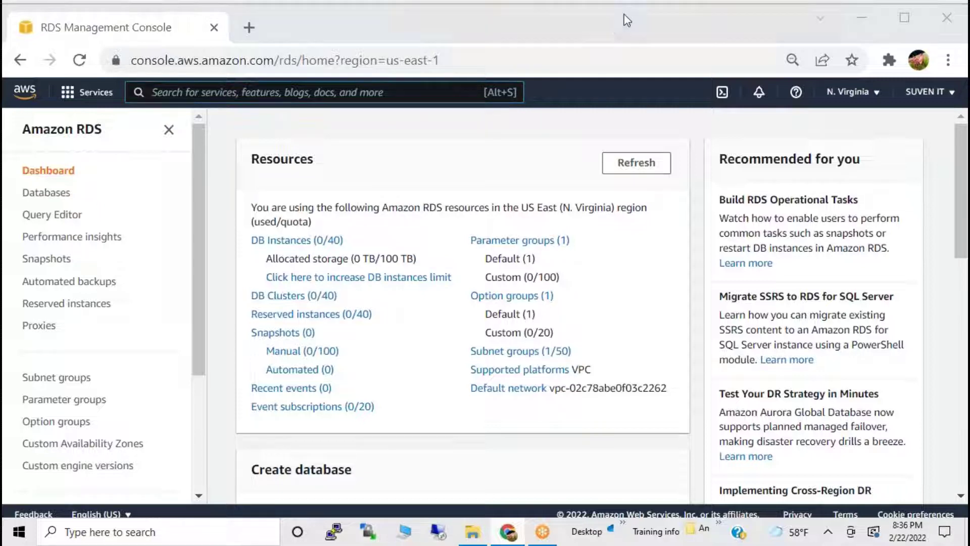
Handwrite and underline 'RDS' in red with the pen annotation tool, then return to the console.
click(858, 16)
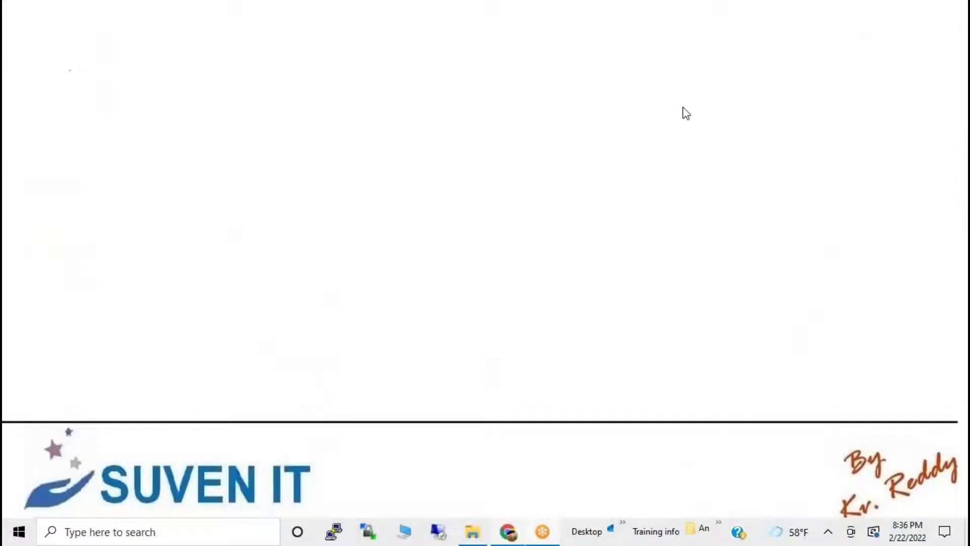
click(612, 41)
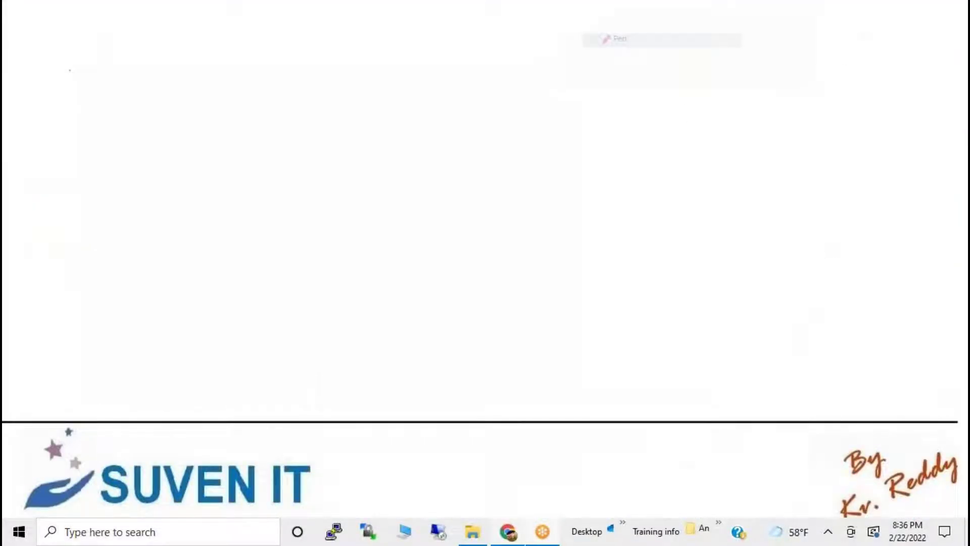
mouse_move(54, 148)
mouse_down()
mouse_move(79, 226)
mouse_move(133, 192)
mouse_up()
mouse_move(134, 115)
mouse_down()
mouse_move(168, 191)
mouse_move(177, 173)
mouse_up()
drag(234, 53, 213, 176)
drag(82, 286, 274, 161)
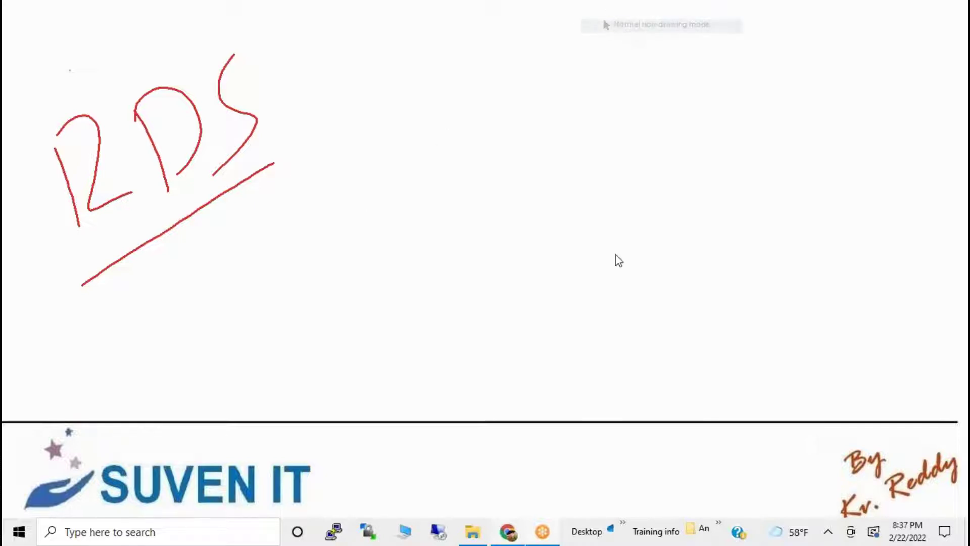
click(509, 532)
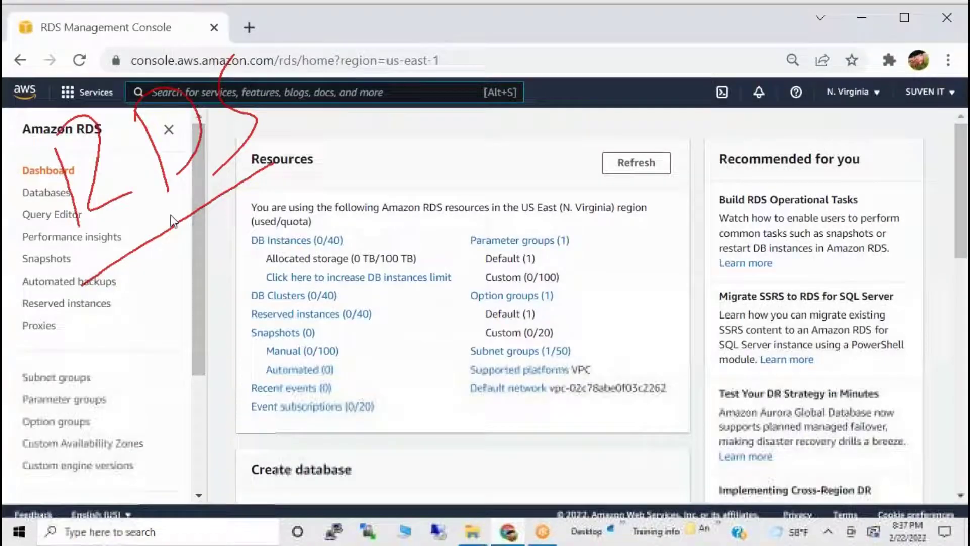
Open DB Instances (0/40) from the dashboard and start Create database.
click(297, 241)
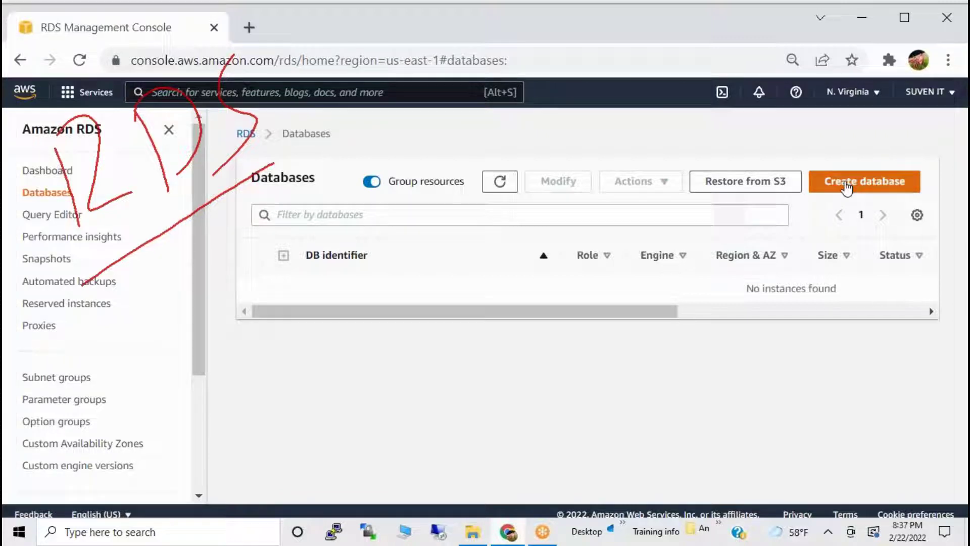
click(848, 188)
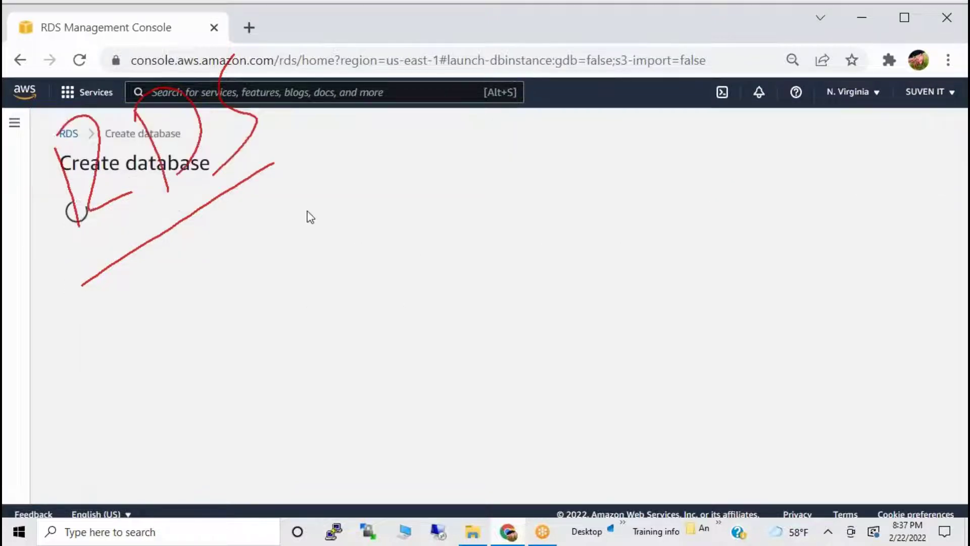
Select Oracle as the engine type under Engine options.
scroll(459, 308, down, 3)
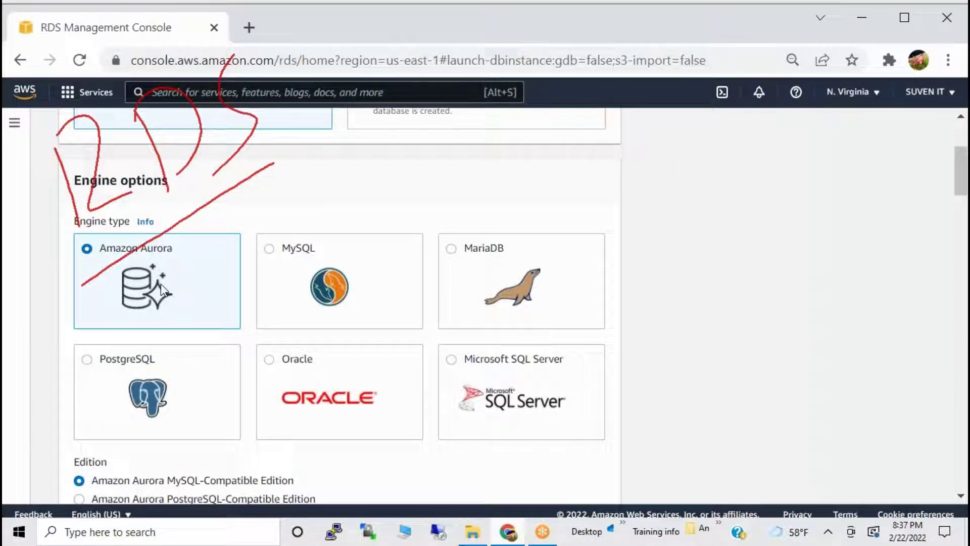
click(307, 380)
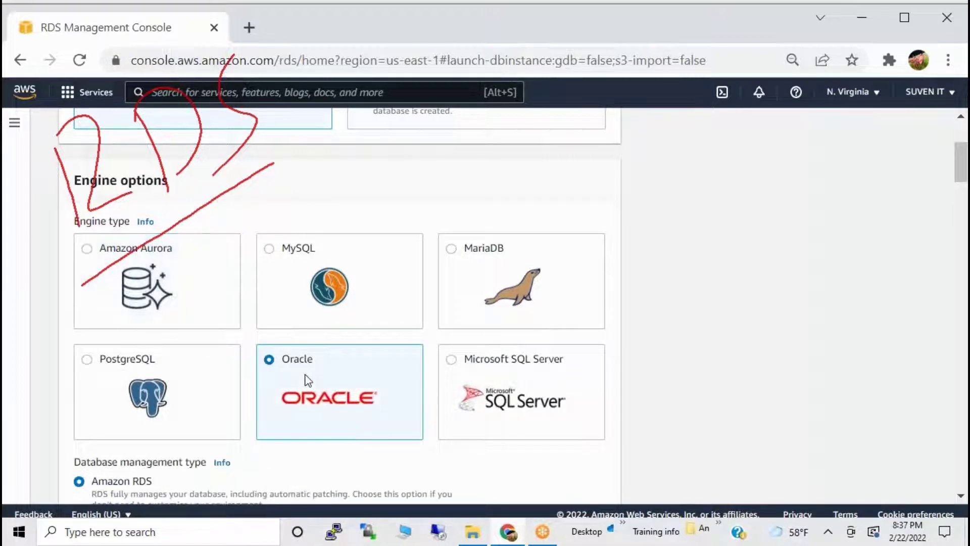
scroll(309, 381, down, 4)
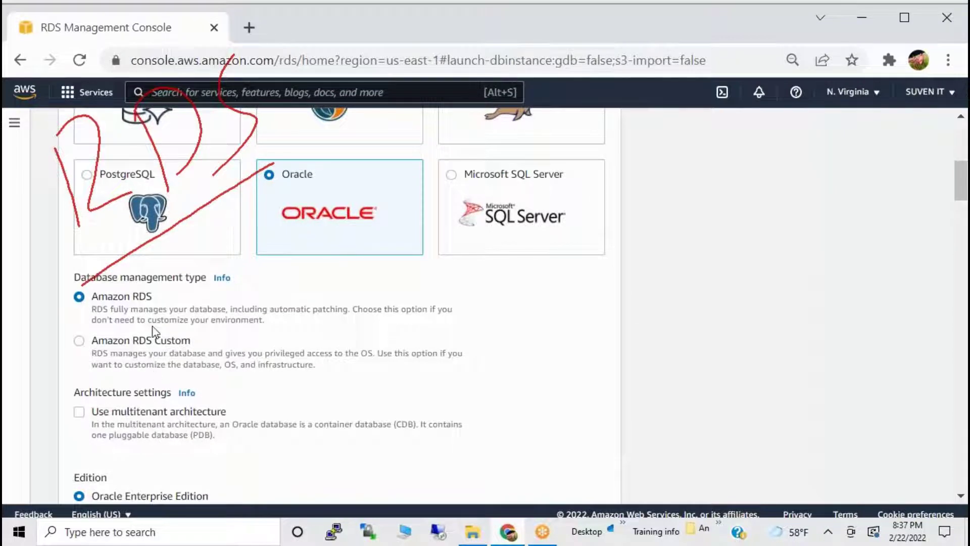
scroll(340, 278, up, 2)
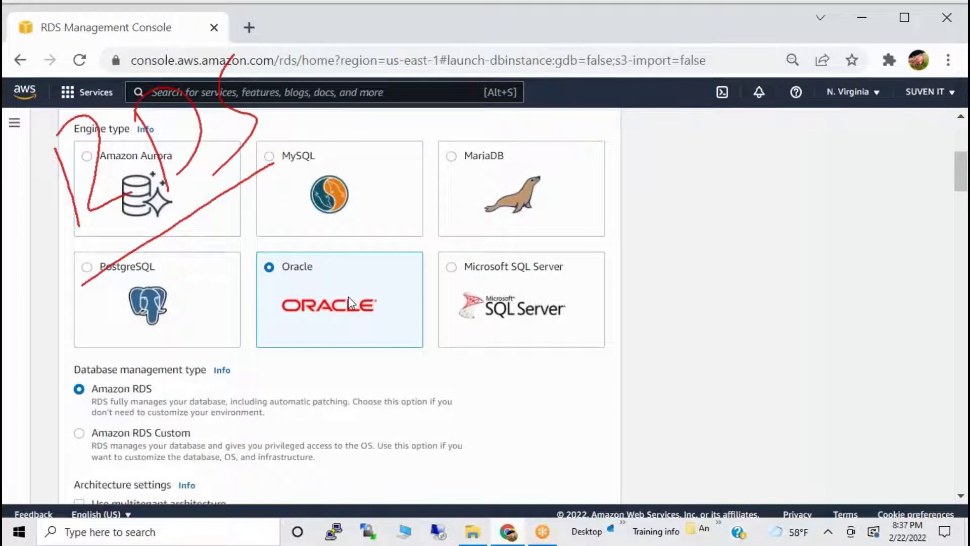
scroll(348, 296, up, 2)
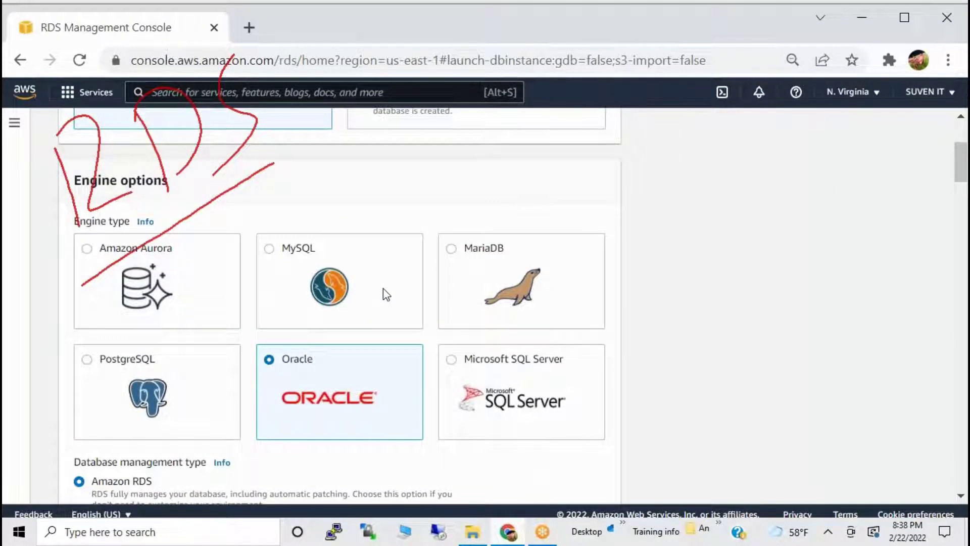
Erase the red RDS drawing with the annotation tool's erase-all.
click(865, 18)
click(631, 13)
click(651, 103)
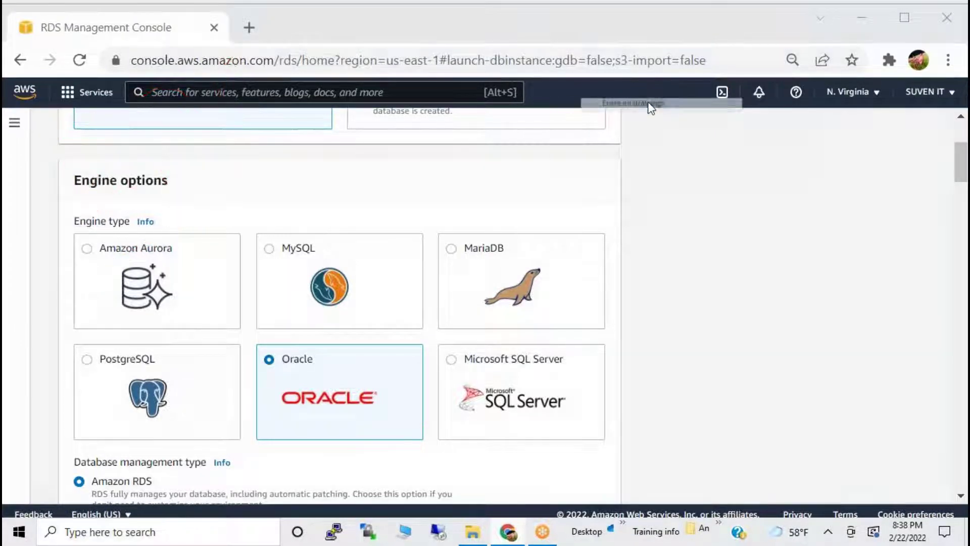
click(864, 20)
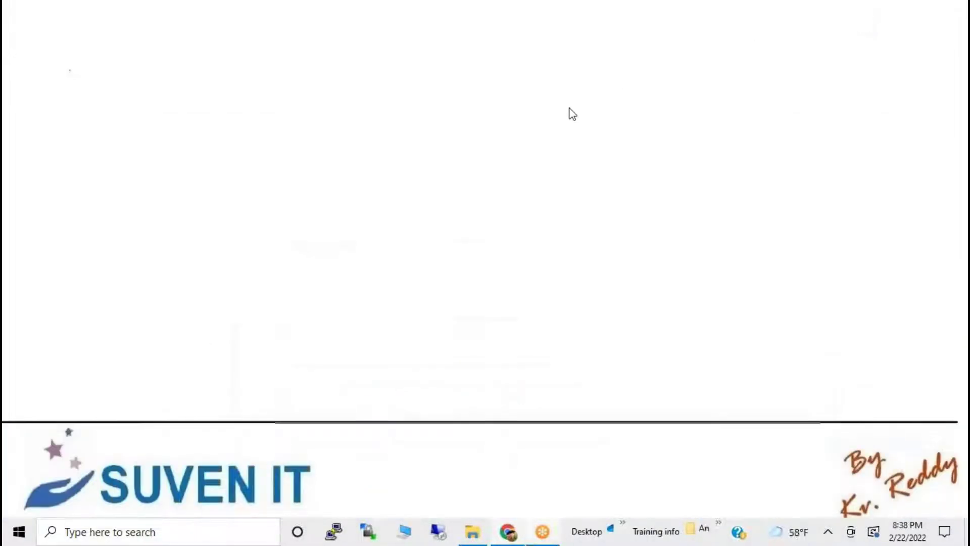
drag(641, 59, 649, 35)
mouse_move(631, 91)
mouse_down()
mouse_move(673, 93)
mouse_move(642, 80)
mouse_up()
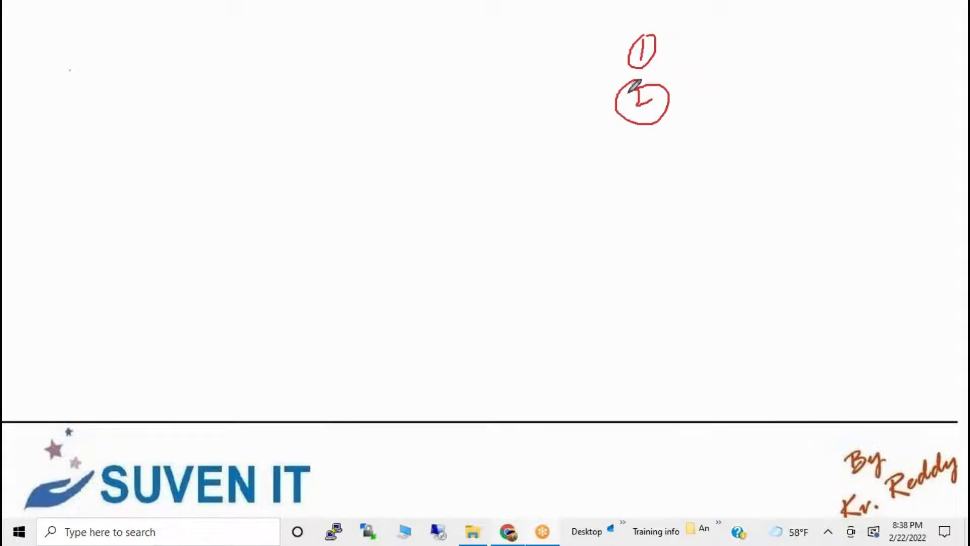
mouse_move(647, 144)
mouse_down()
mouse_move(657, 151)
mouse_move(638, 178)
mouse_up()
mouse_move(656, 122)
mouse_down()
mouse_move(643, 175)
mouse_move(653, 126)
mouse_up()
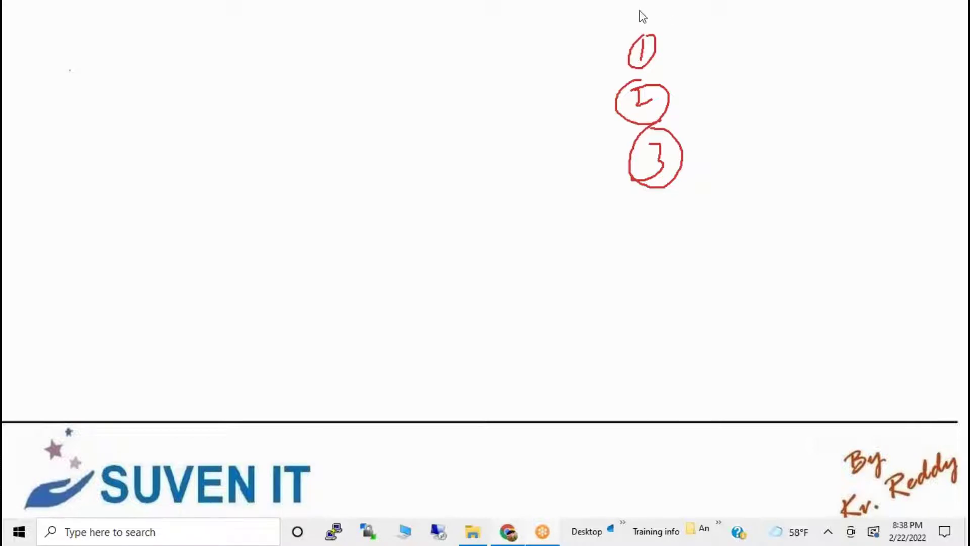
right_click(649, 94)
click(642, 103)
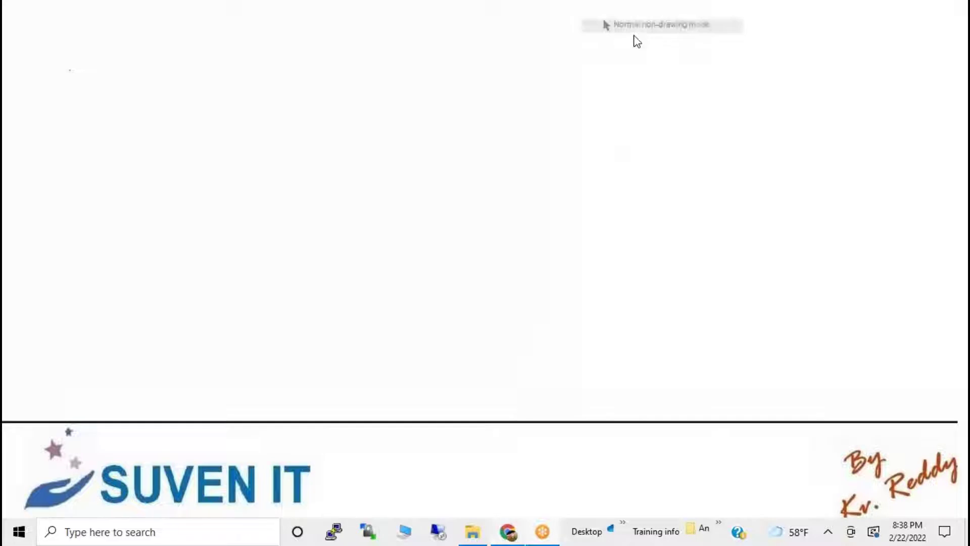
click(509, 531)
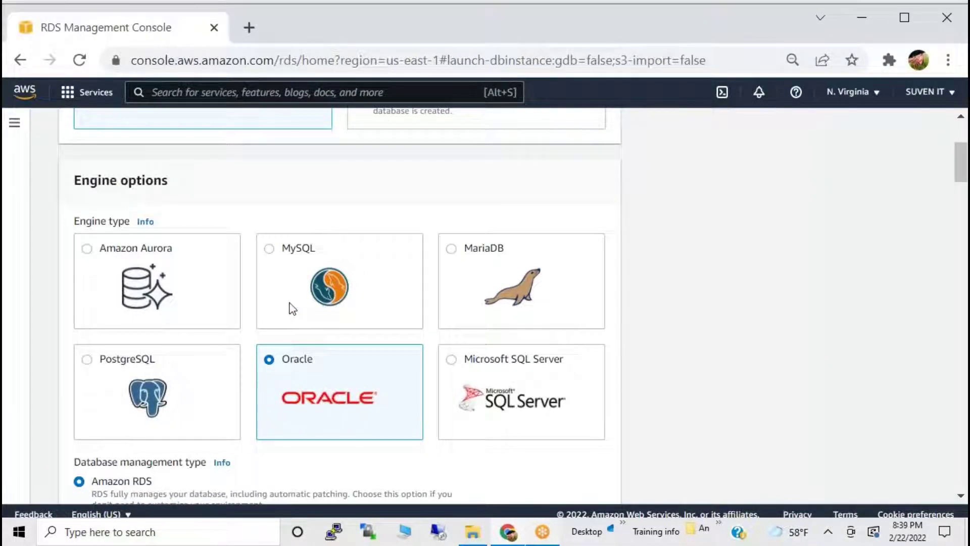
Switch the engine to MySQL and keep the Production template after trying Free tier.
scroll(290, 308, down, 2)
click(287, 161)
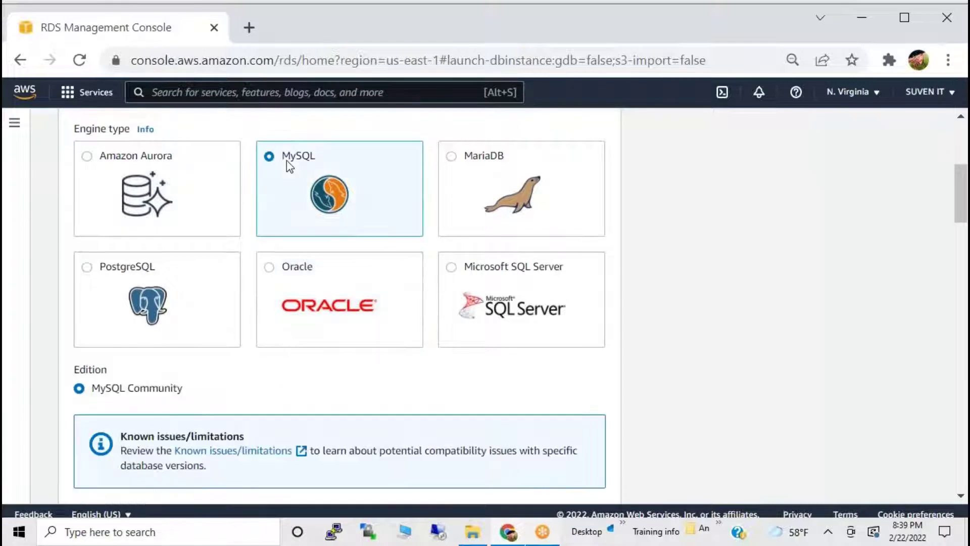
scroll(283, 324, down, 4)
scroll(251, 332, down, 4)
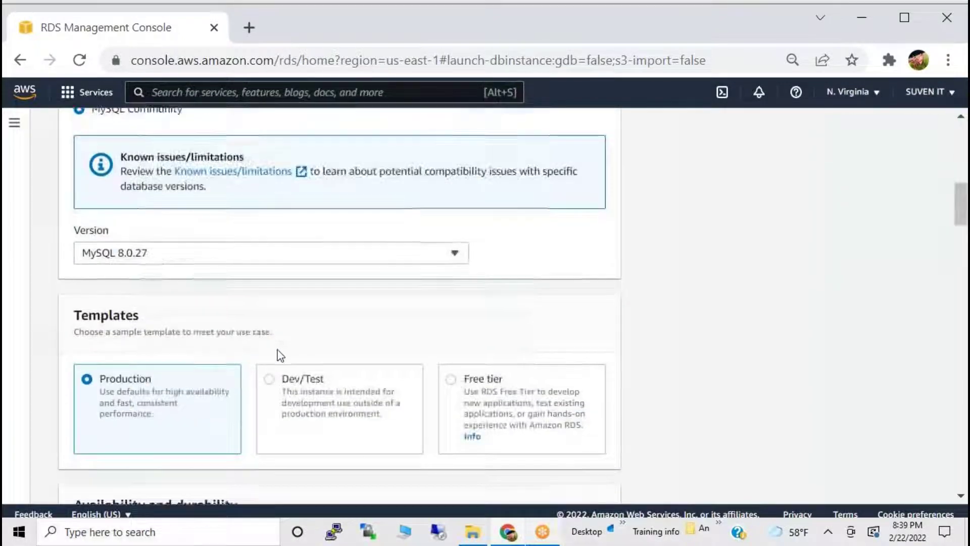
click(445, 287)
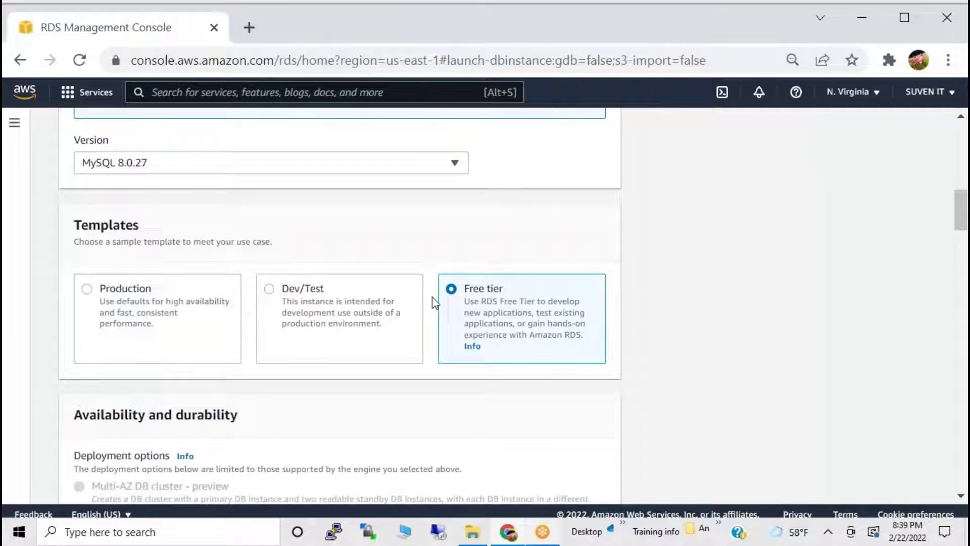
click(142, 298)
Review the remaining sections, including Multi-AZ DB instance deployment and identifier database-1.
scroll(249, 338, down, 5)
scroll(253, 342, down, 4)
scroll(255, 341, down, 20)
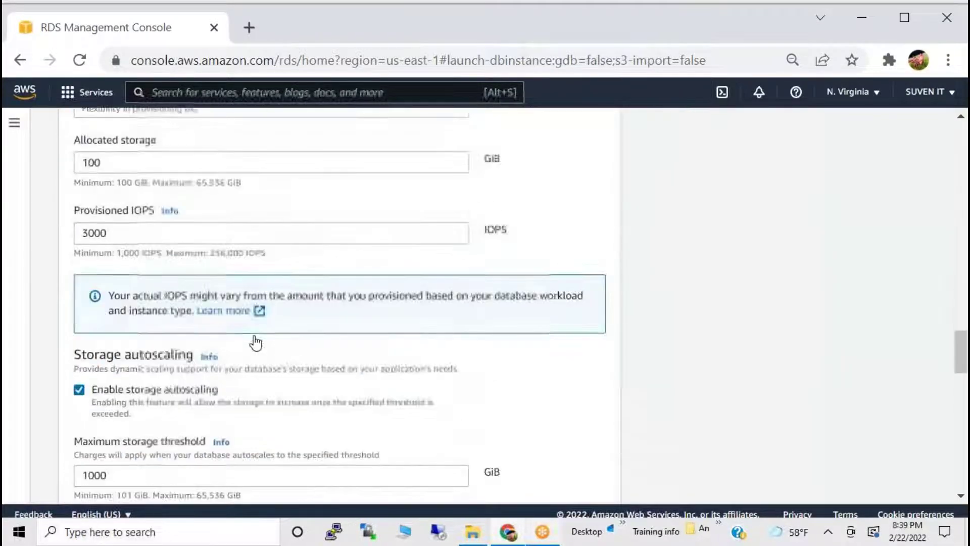
scroll(358, 332, down, 10)
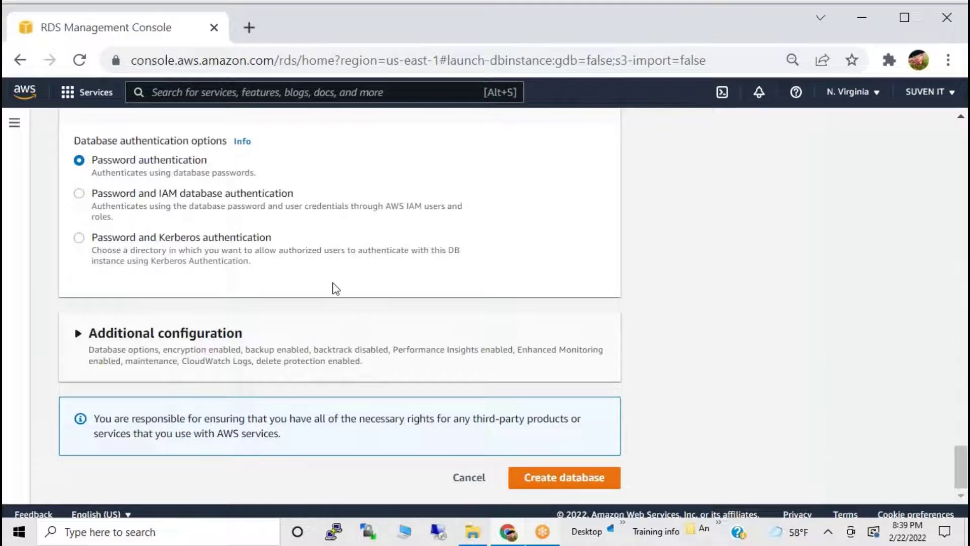
scroll(332, 288, up, 20)
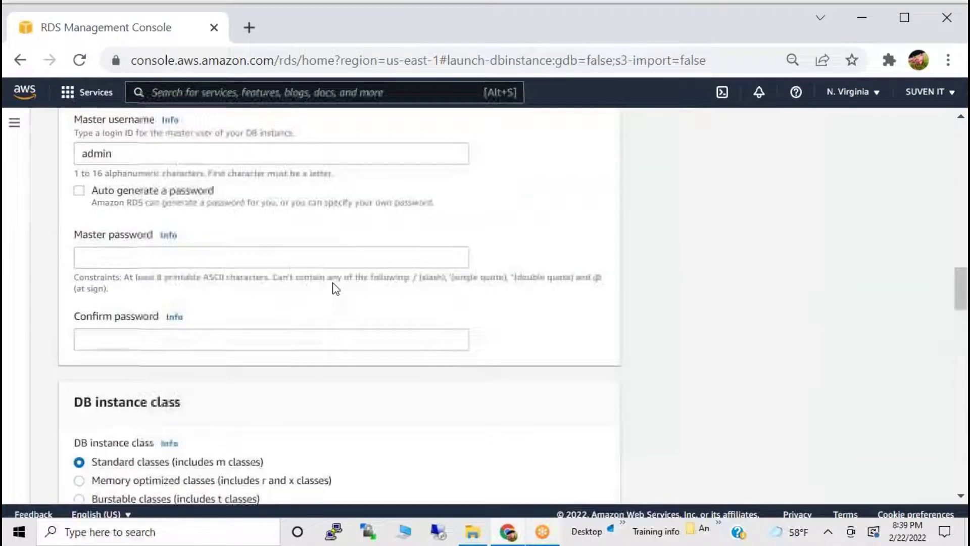
scroll(336, 298, up, 2)
scroll(334, 303, down, 5)
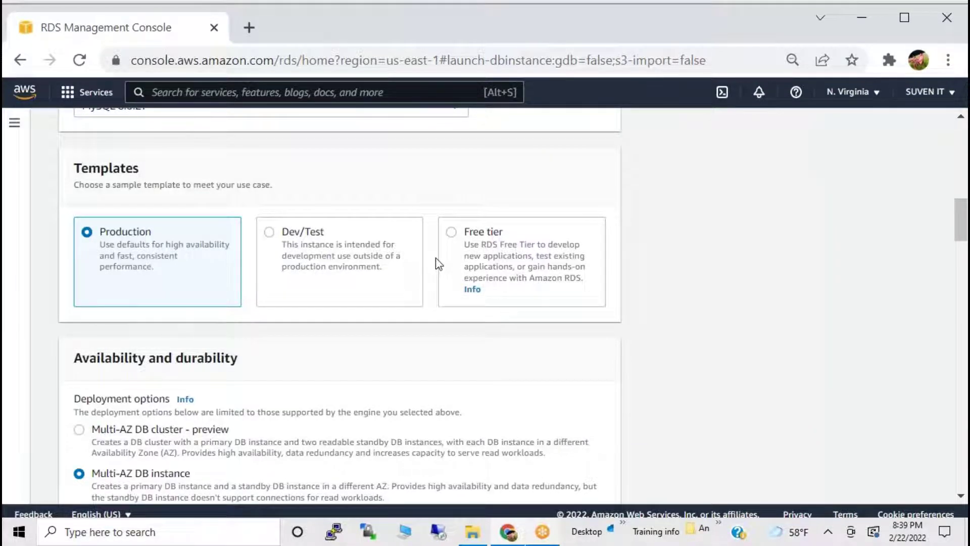
scroll(181, 313, down, 5)
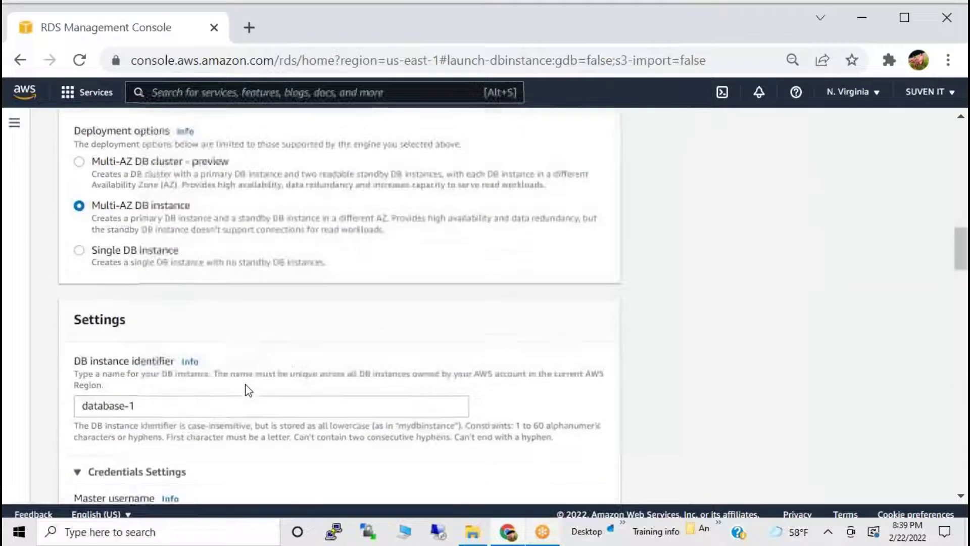
Highlight the Multi-AZ DB cluster and Multi-AZ DB instance deployment options.
drag(92, 152, 212, 152)
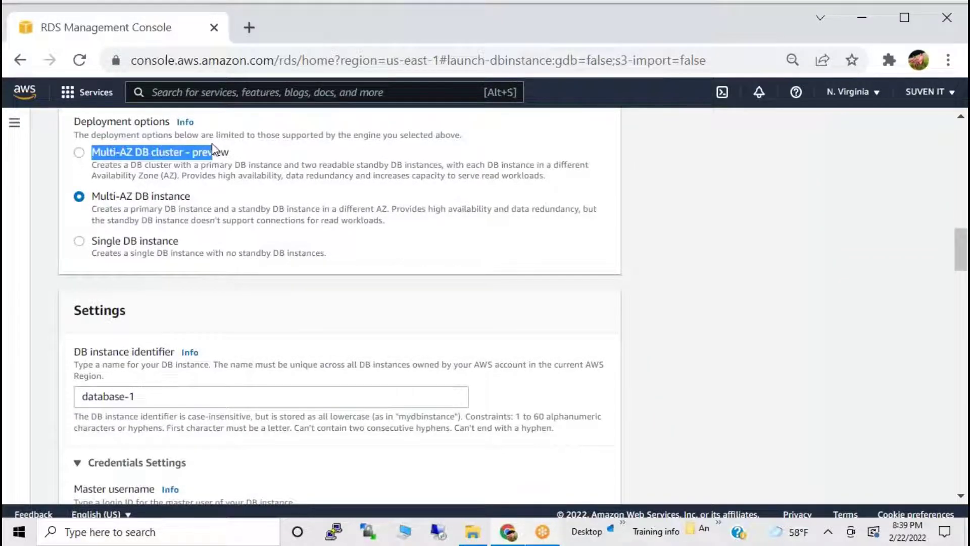
drag(100, 198, 191, 205)
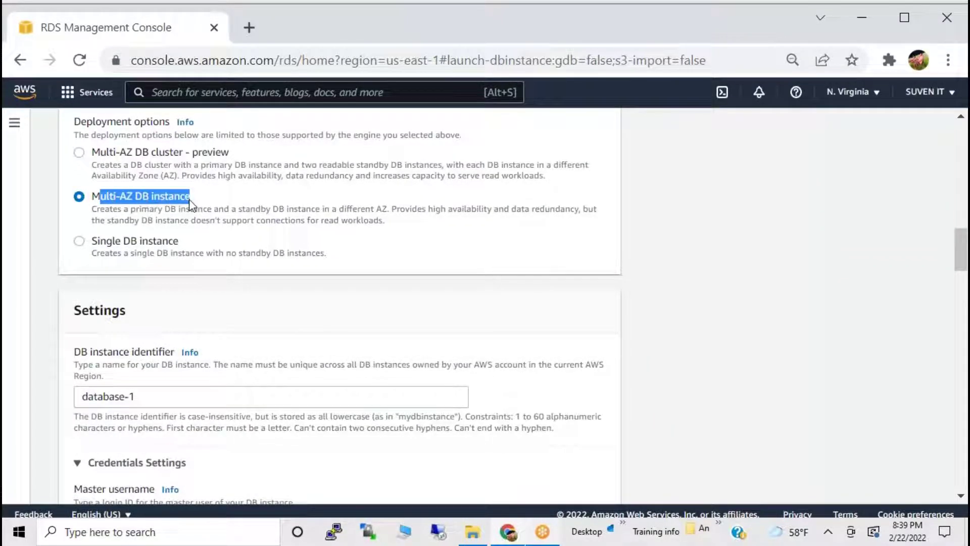
click(128, 202)
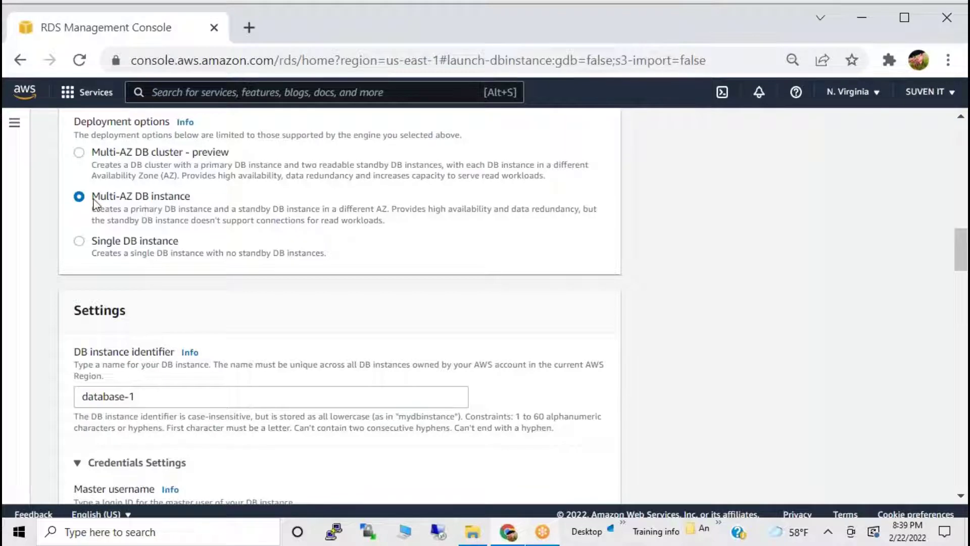
drag(90, 195, 205, 197)
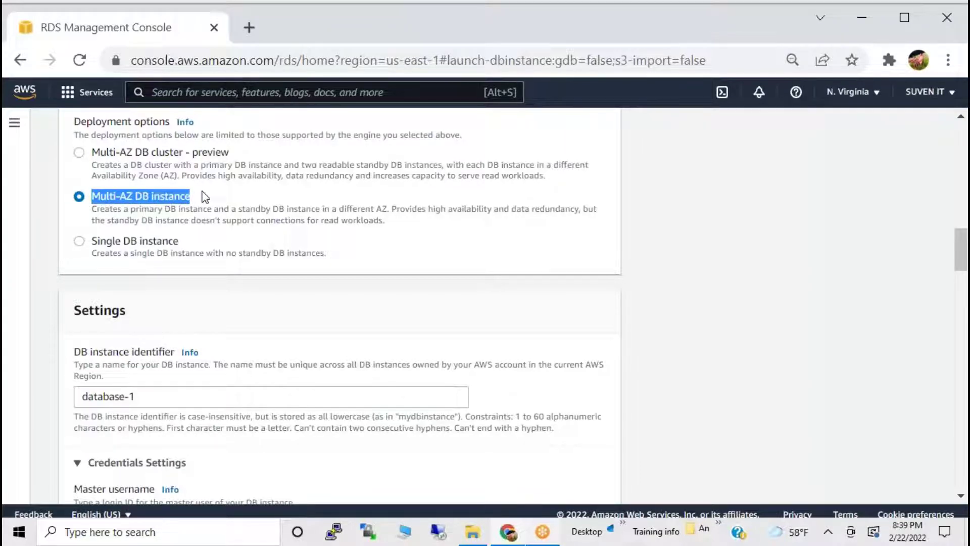
Change the DB instance class from db.m6g.large to db.m6gd.large.
scroll(218, 247, down, 5)
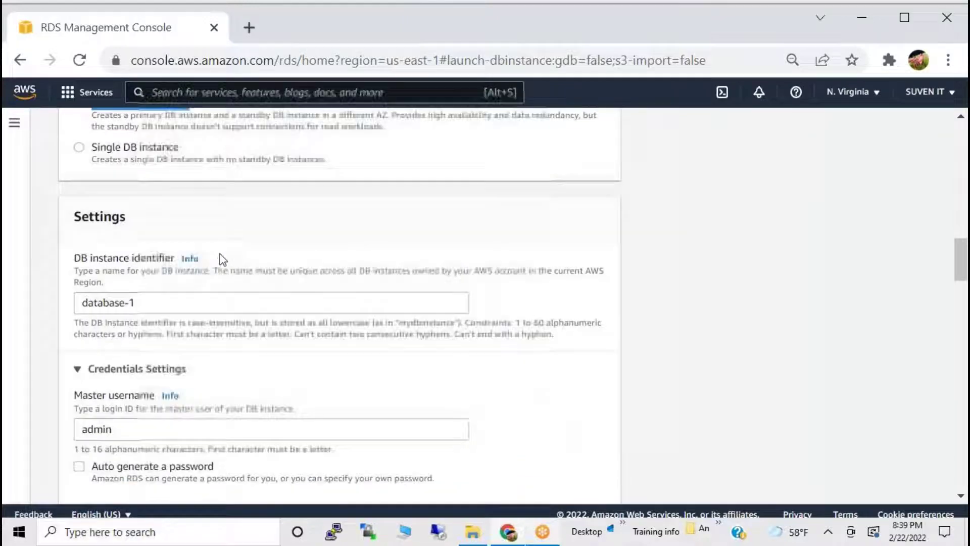
scroll(217, 268, down, 7)
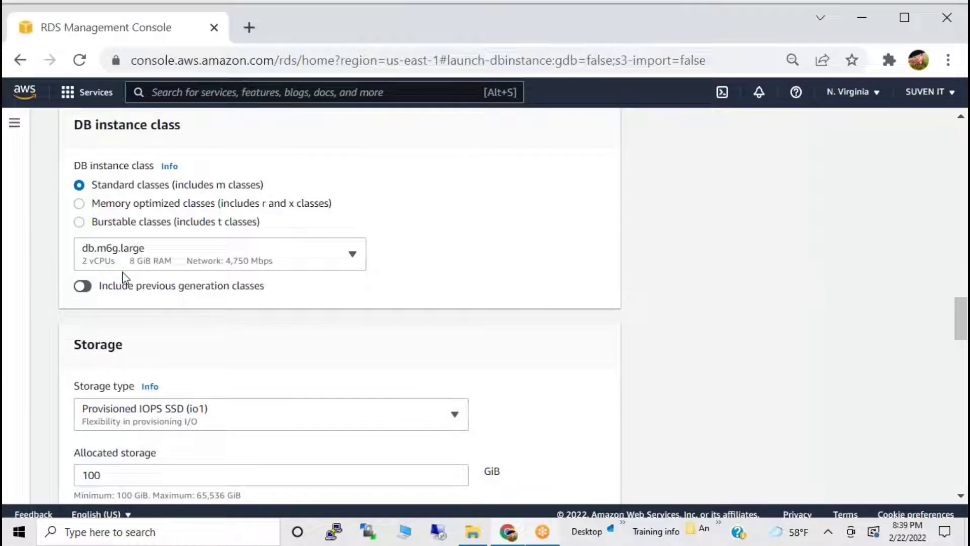
click(120, 258)
scroll(250, 349, down, 3)
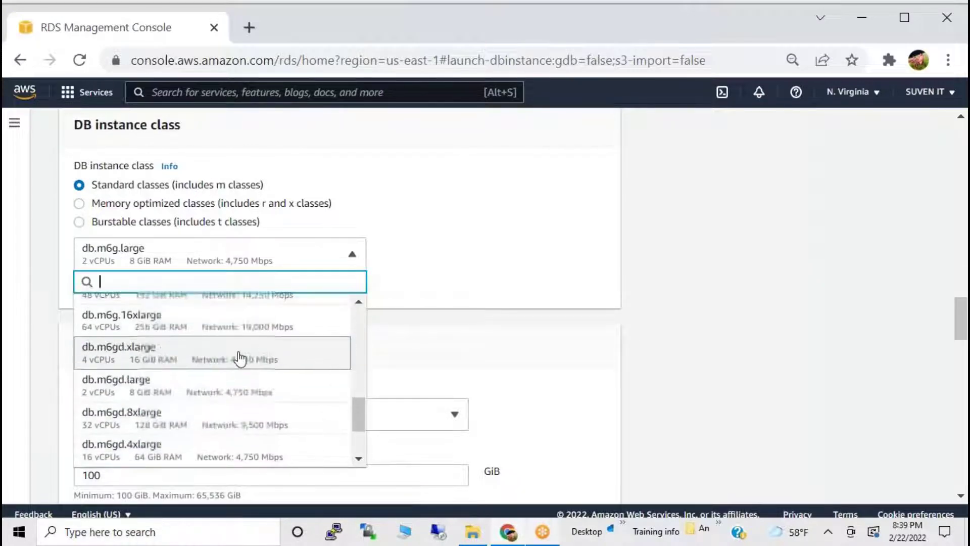
click(142, 379)
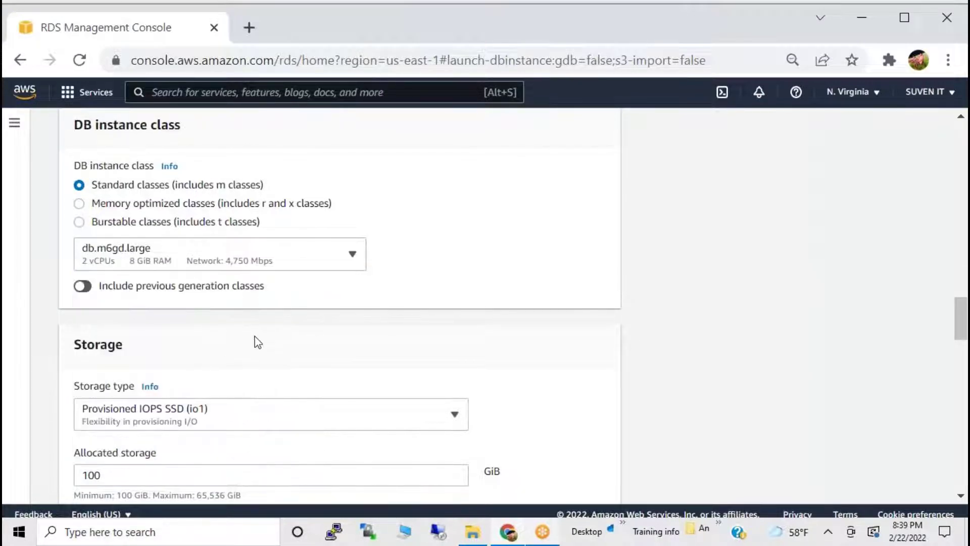
scroll(256, 342, down, 5)
scroll(255, 344, down, 15)
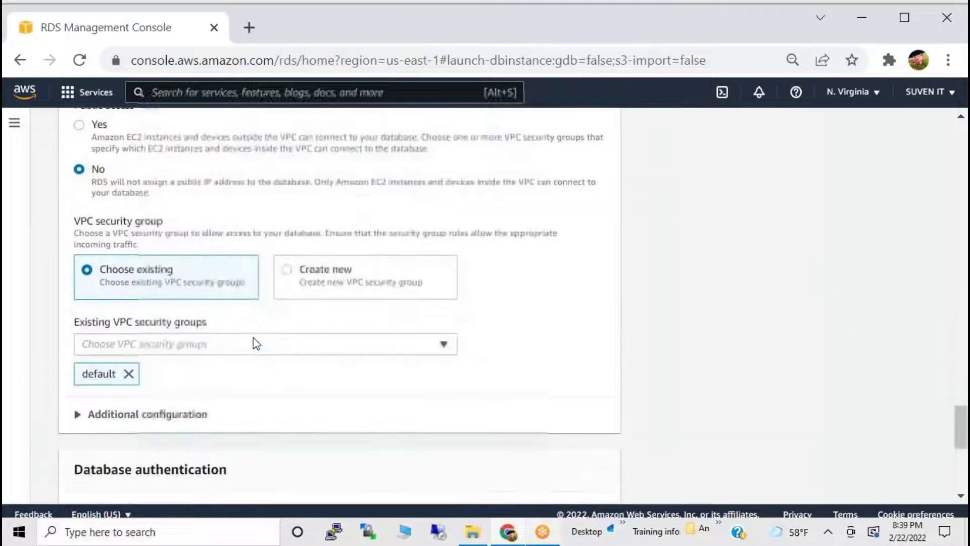
scroll(255, 341, down, 3)
scroll(255, 341, up, 15)
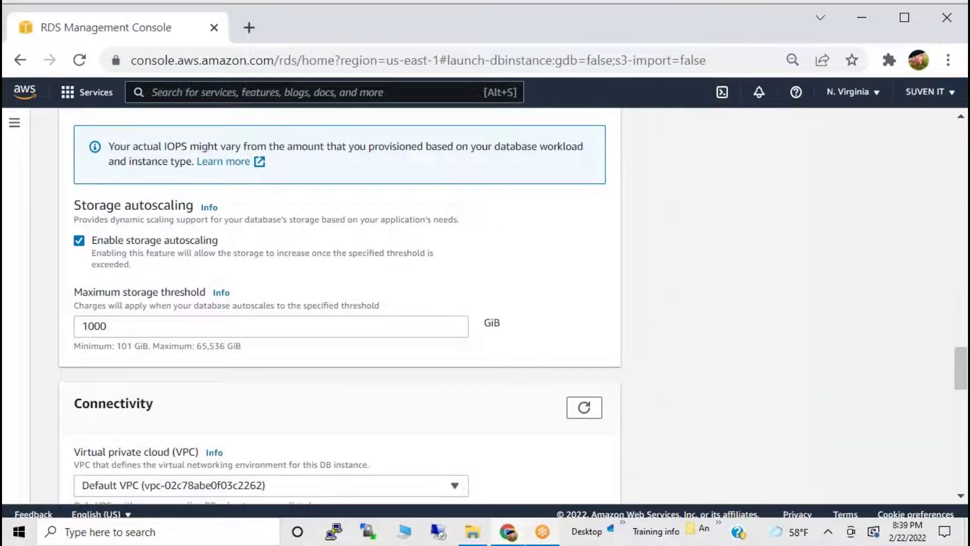
scroll(339, 303, up, 10)
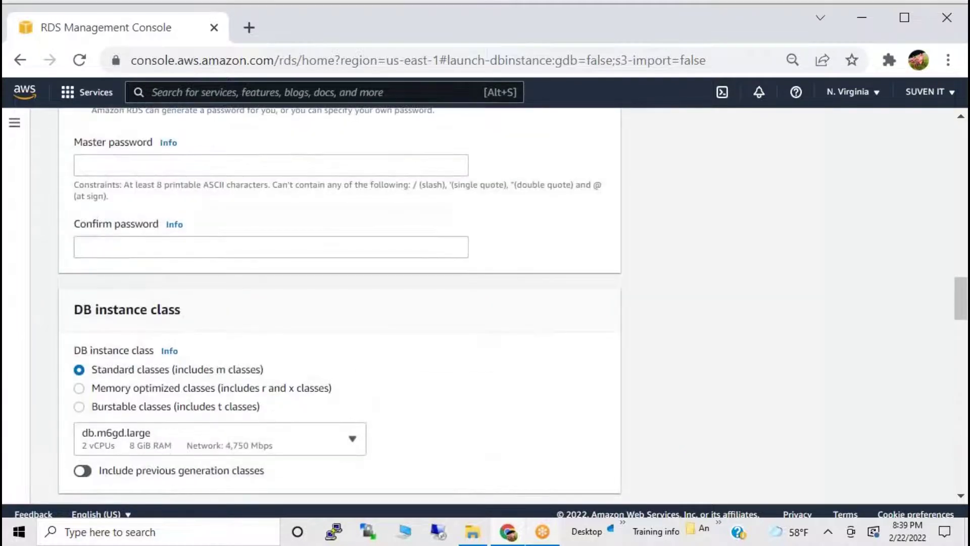
scroll(269, 342, up, 10)
scroll(473, 331, down, 1)
Switch the template to Free tier, which disables the Multi-AZ deployment options.
click(451, 231)
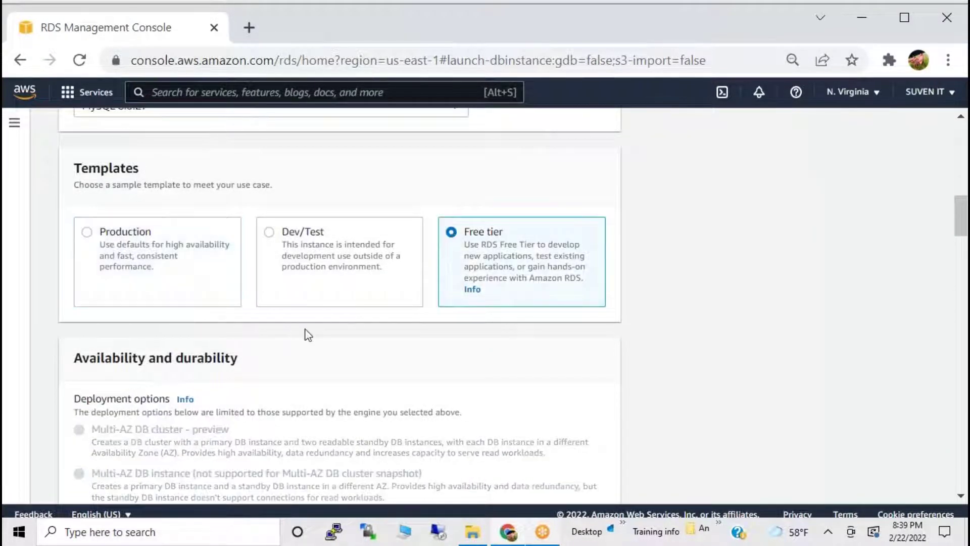
scroll(307, 334, down, 3)
drag(113, 244, 405, 369)
click(135, 282)
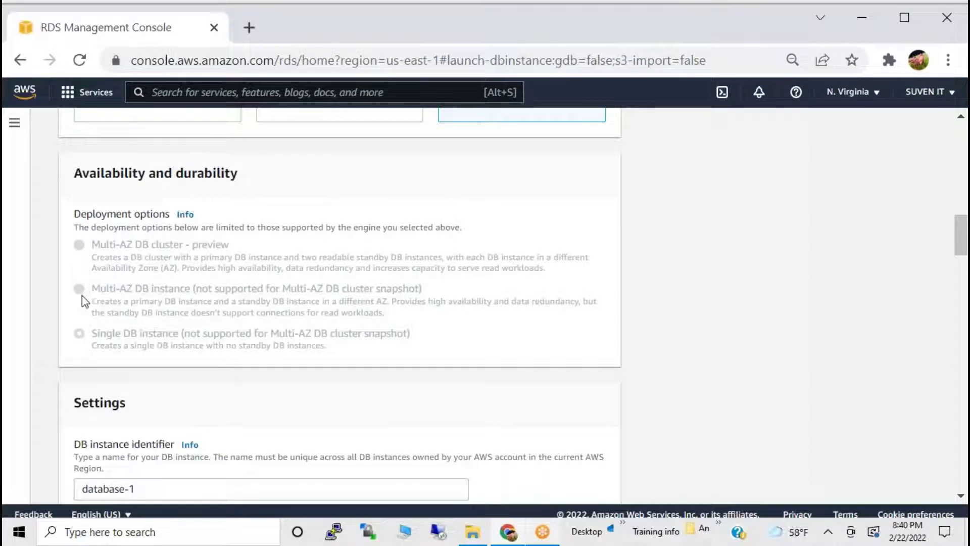
Review Settings, highlighting identifier database-1 and the db.t2.micro instance class.
scroll(108, 308, down, 3)
drag(75, 218, 135, 232)
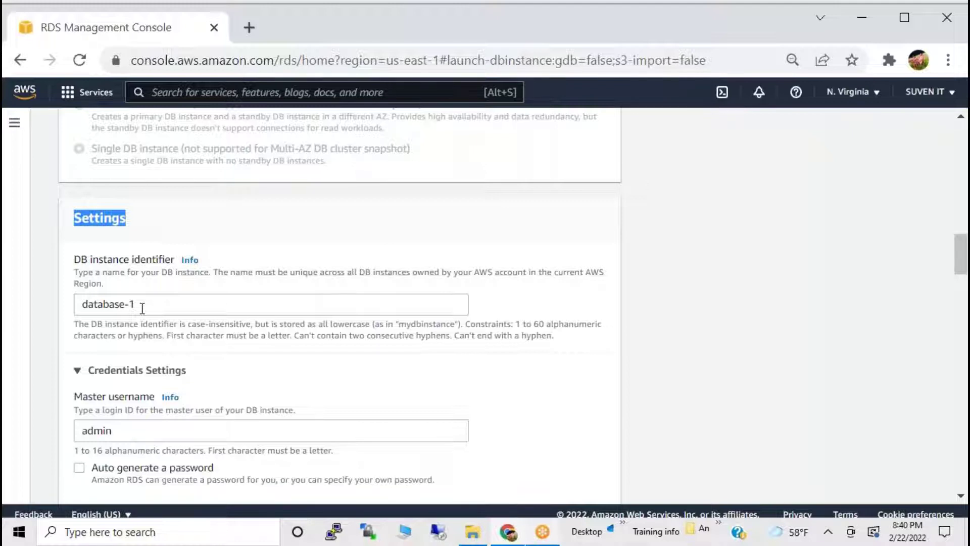
scroll(142, 308, down, 2)
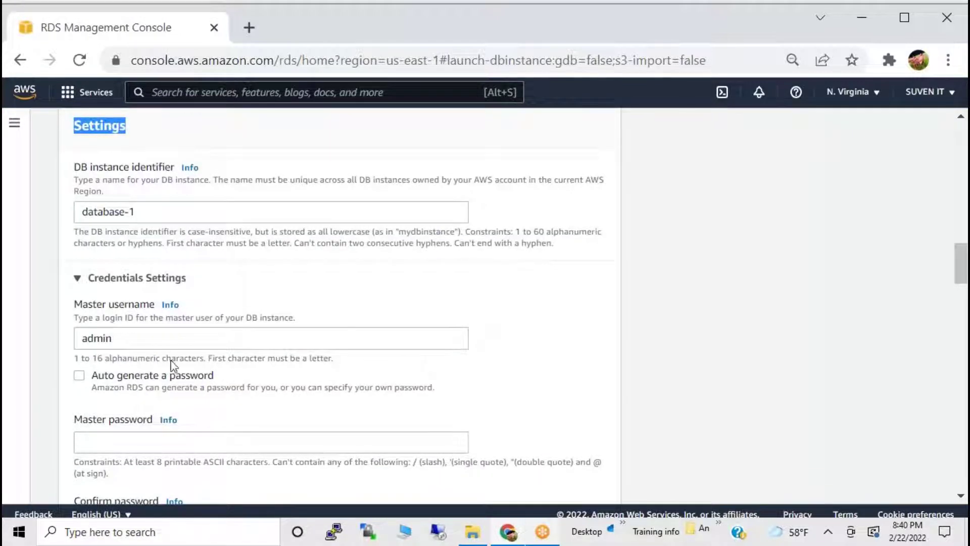
drag(153, 211, 94, 211)
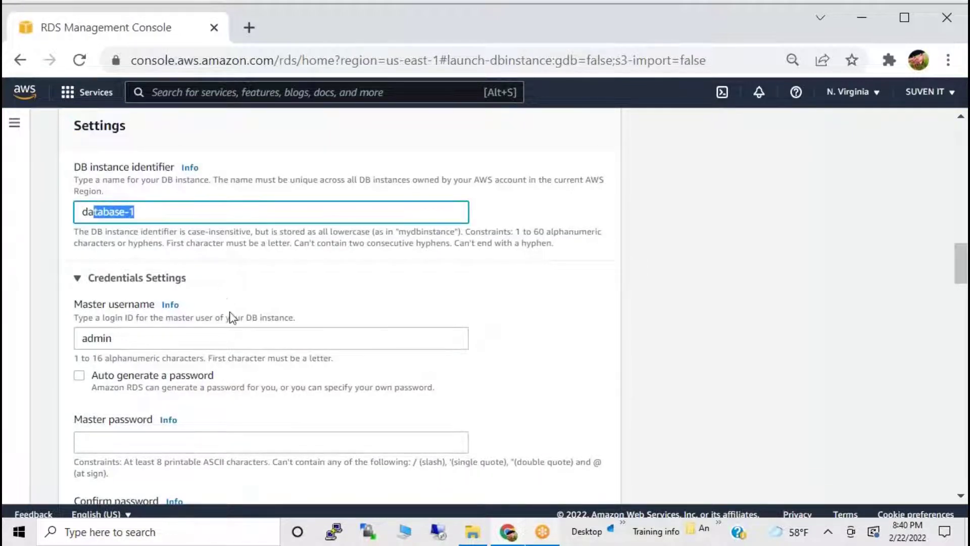
scroll(230, 317, down, 2)
scroll(150, 351, down, 6)
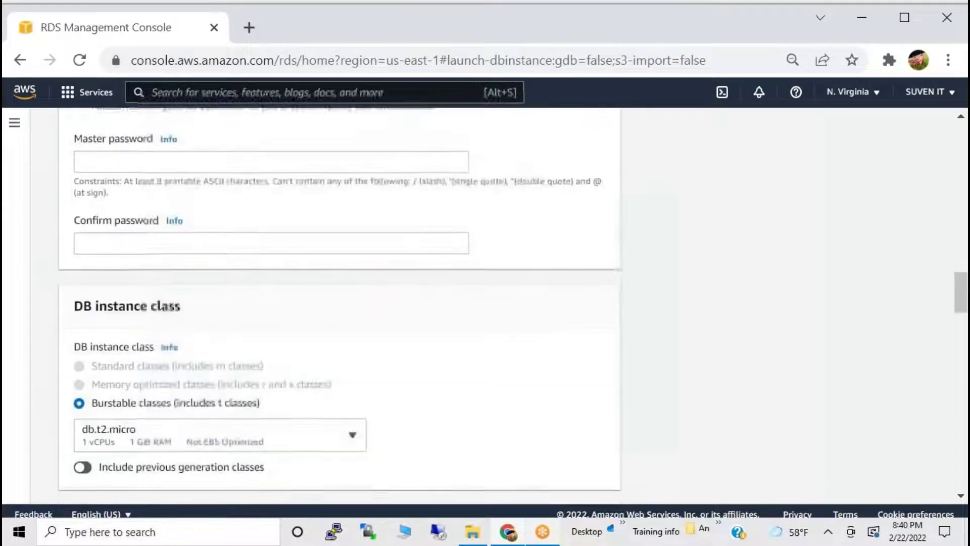
scroll(174, 388, down, 2)
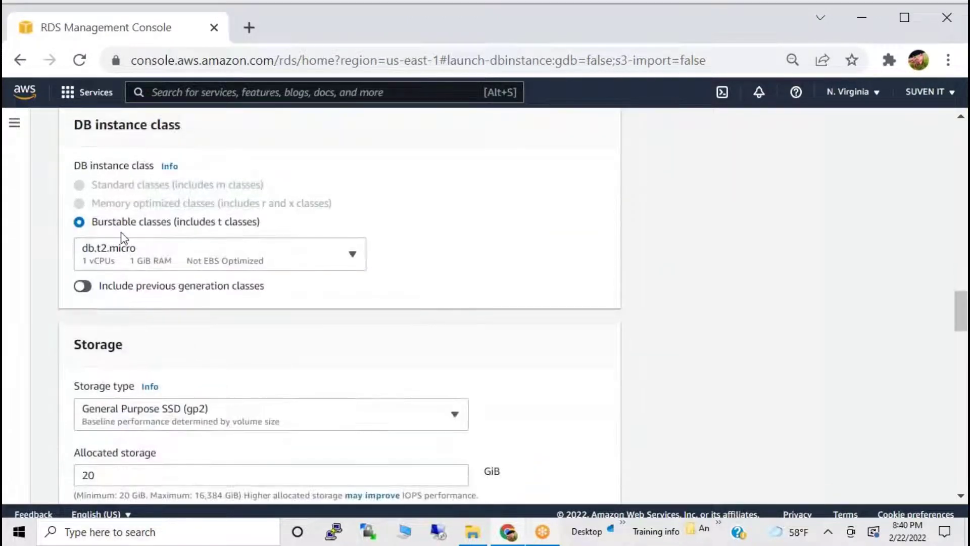
click(121, 258)
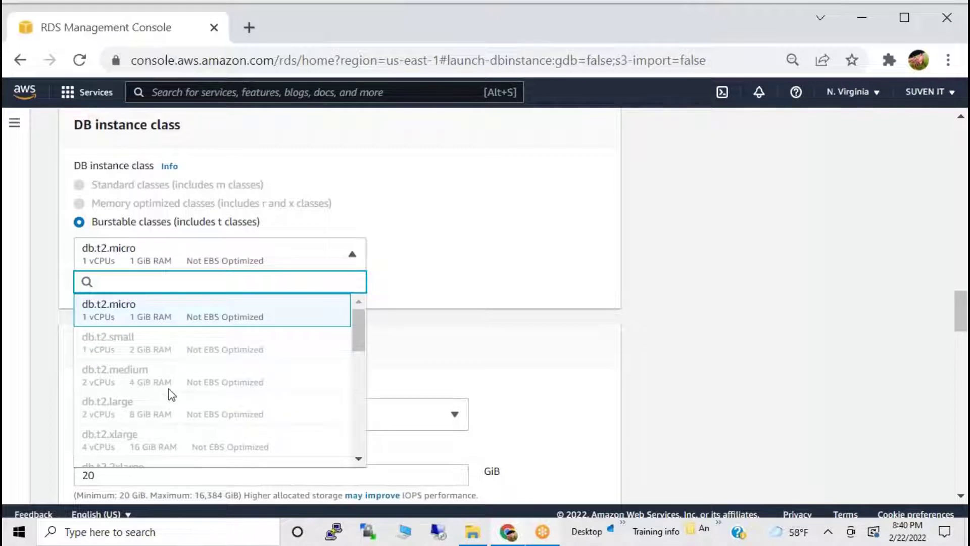
scroll(183, 419, down, 6)
scroll(183, 412, up, 6)
click(320, 179)
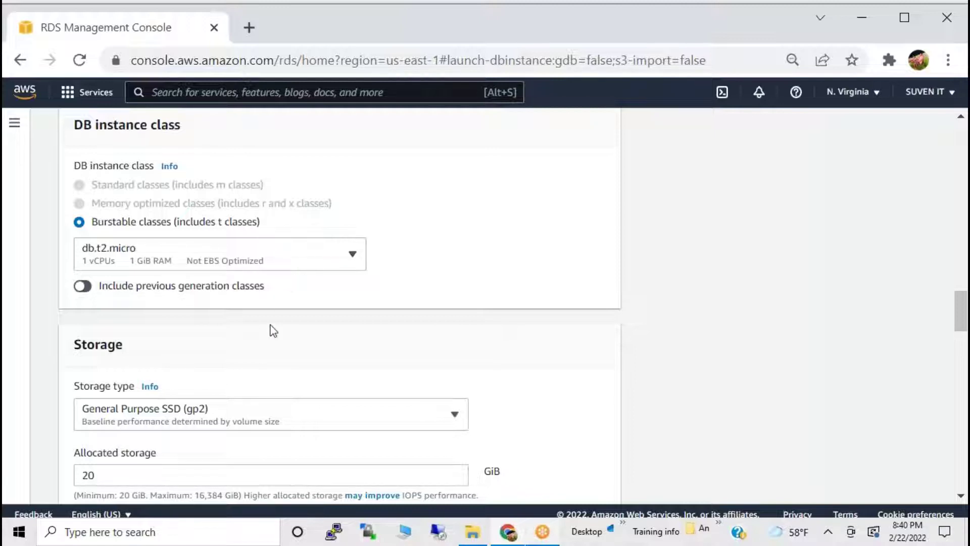
scroll(248, 349, down, 2)
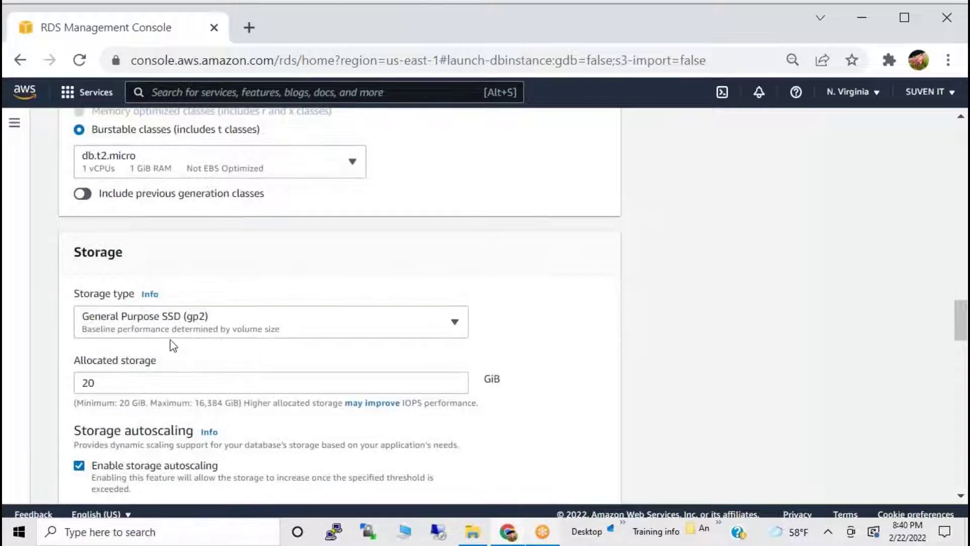
click(159, 330)
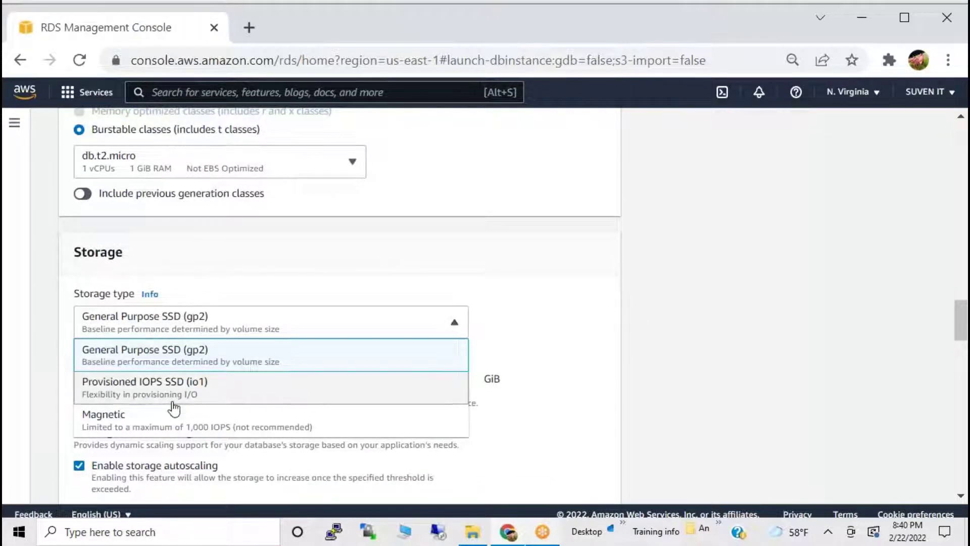
click(62, 354)
scroll(143, 376, down, 4)
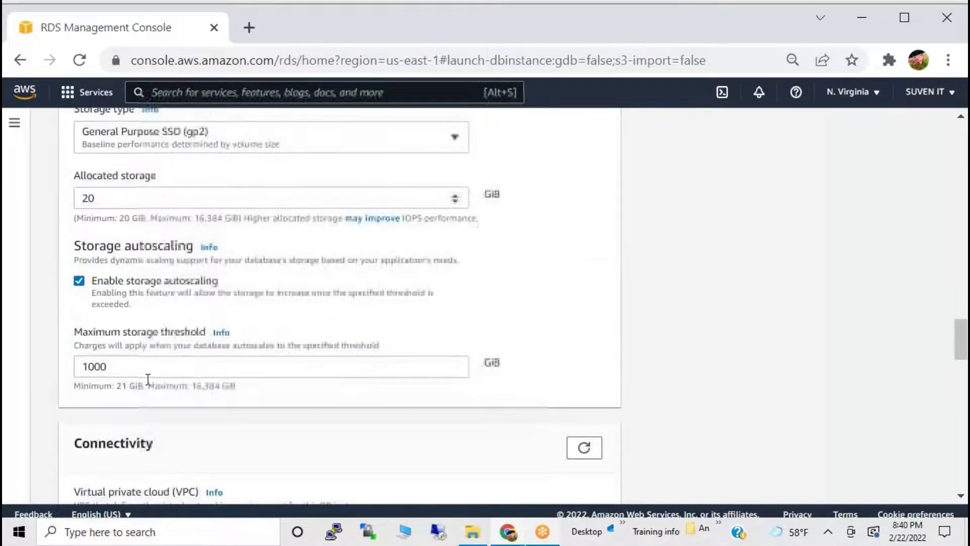
click(103, 199)
drag(103, 198, 79, 198)
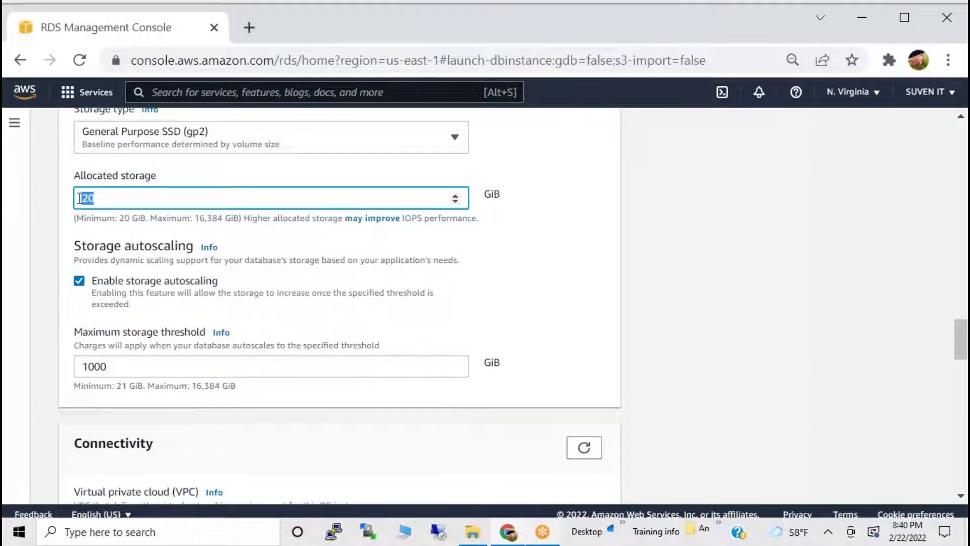
scroll(99, 234, down, 2)
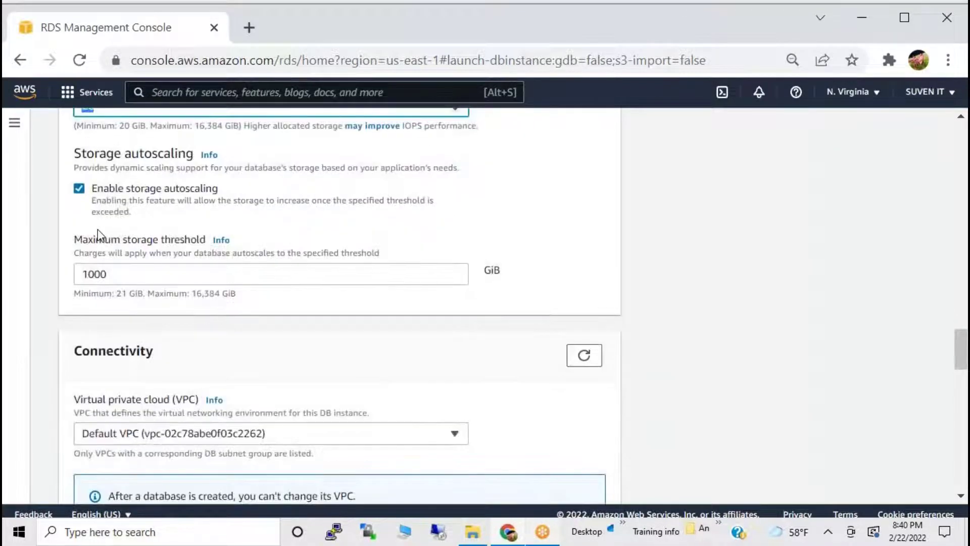
drag(81, 154, 194, 152)
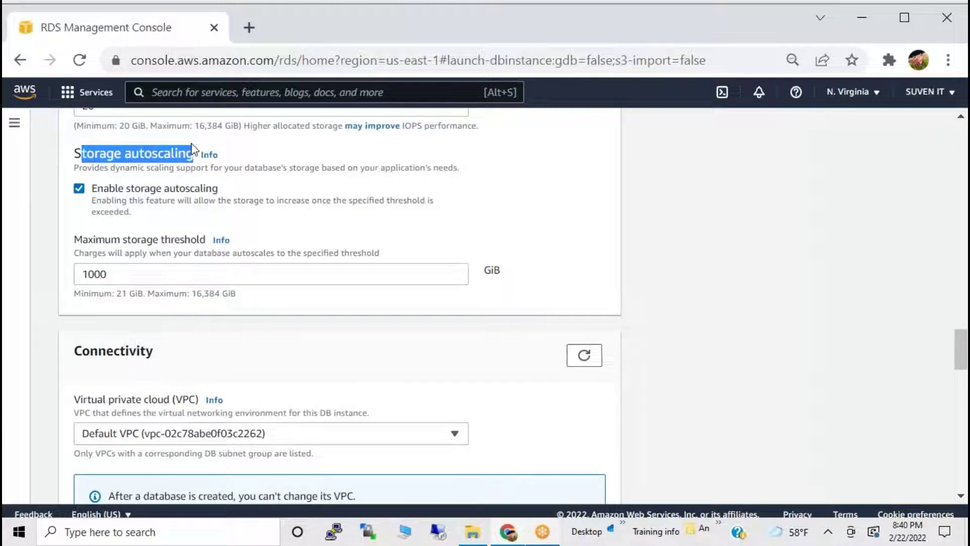
scroll(202, 232, up, 2)
drag(95, 207, 70, 188)
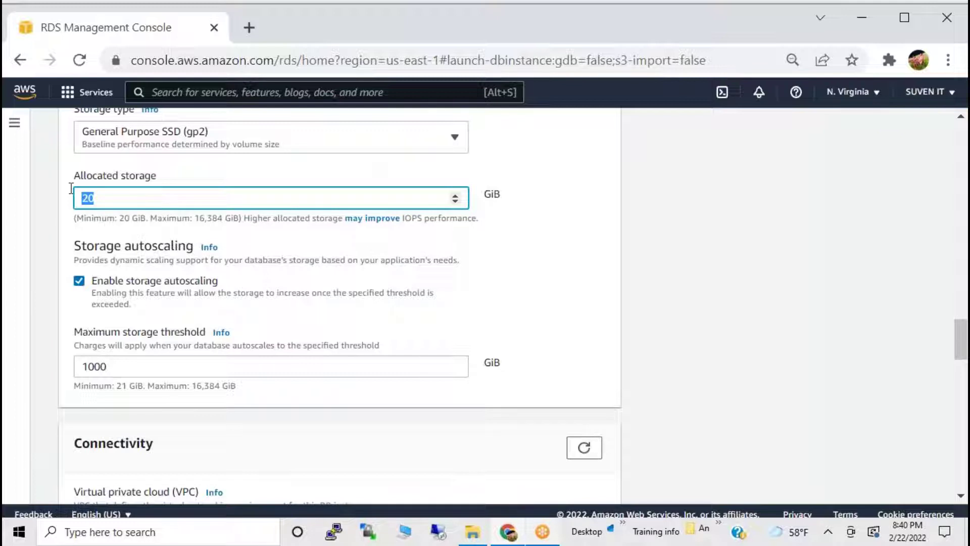
mouse_move(90, 284)
mouse_down()
mouse_move(152, 284)
mouse_move(81, 287)
mouse_up()
click(80, 284)
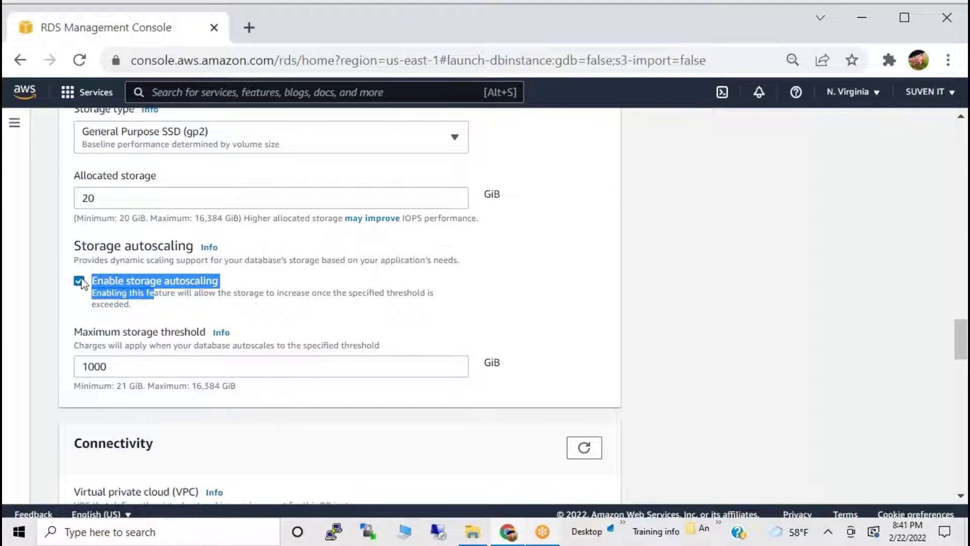
click(80, 280)
scroll(107, 233, down, 2)
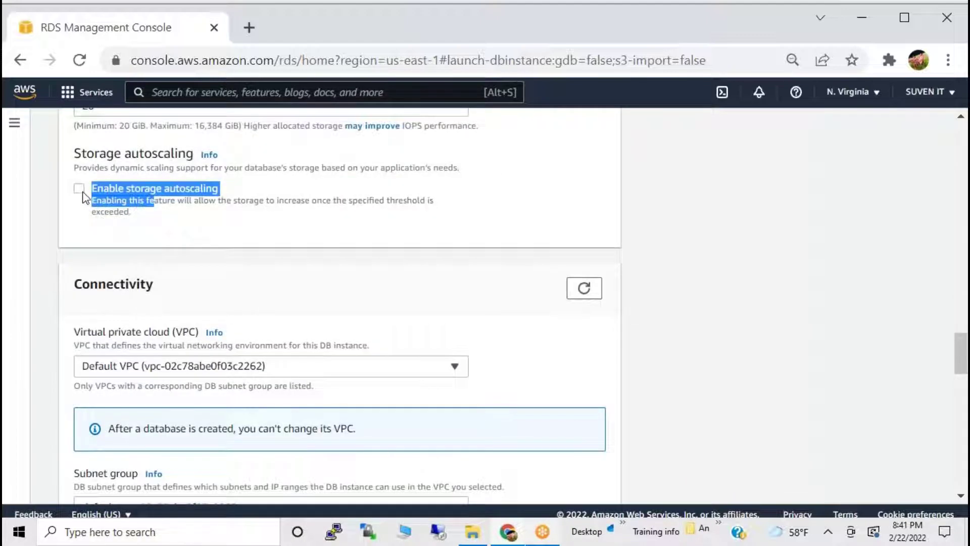
click(79, 189)
scroll(192, 275, down, 2)
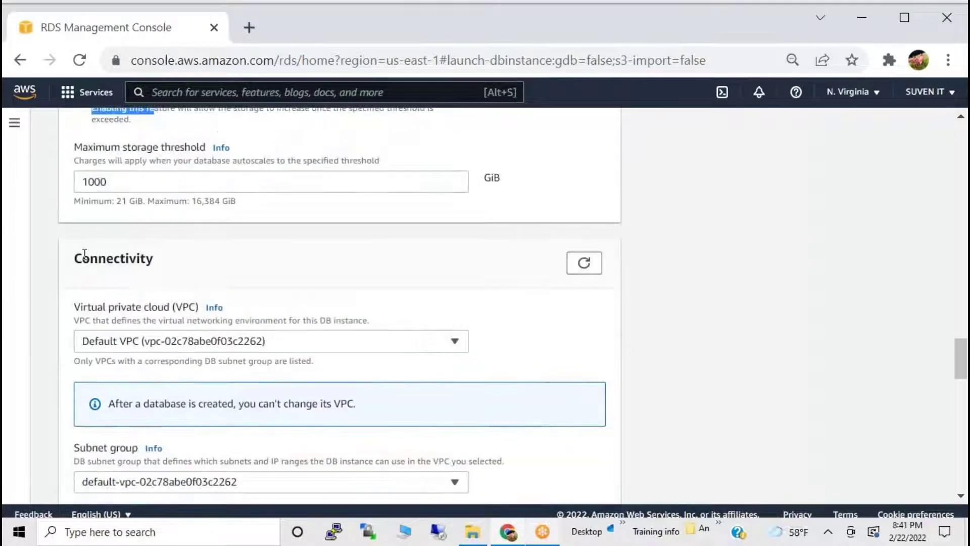
Keep the Default VPC for the database.
drag(88, 254, 171, 262)
scroll(208, 283, down, 2)
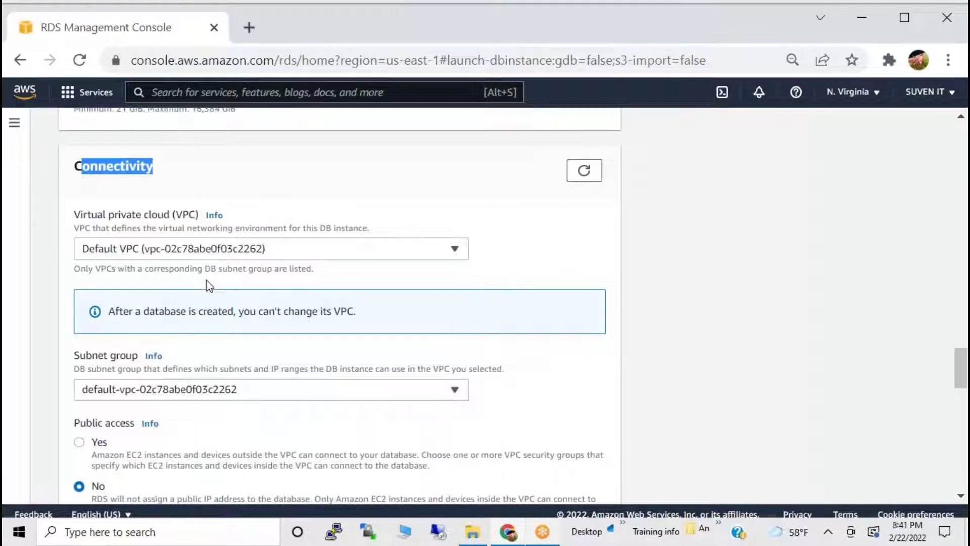
click(159, 251)
click(158, 251)
click(154, 247)
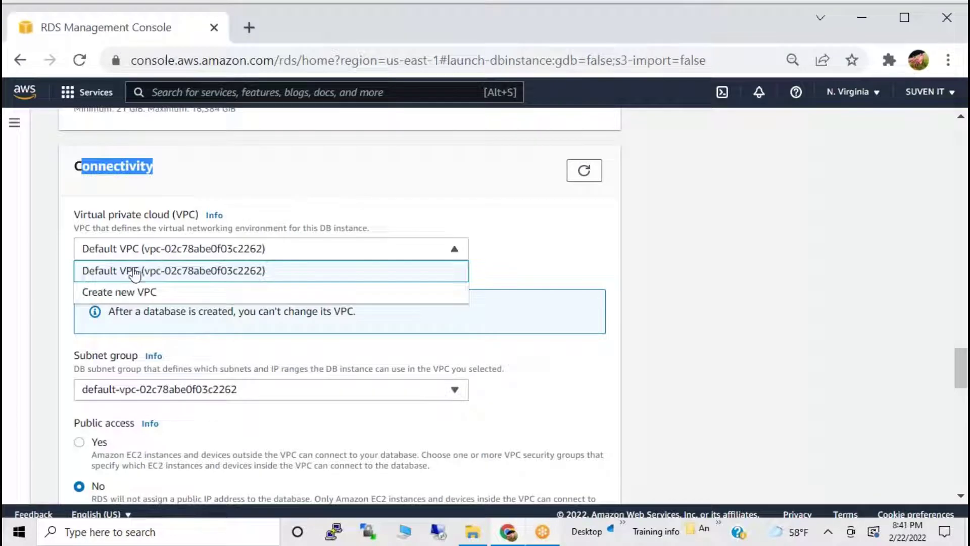
click(77, 275)
Set Public access to Yes, keeping the existing default VPC security group.
scroll(65, 279, down, 4)
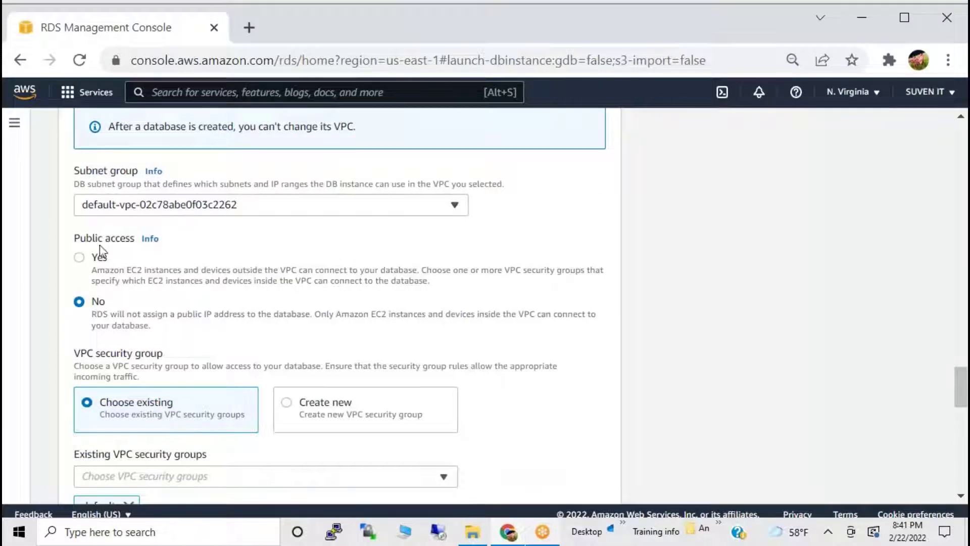
click(97, 260)
scroll(157, 298, down, 2)
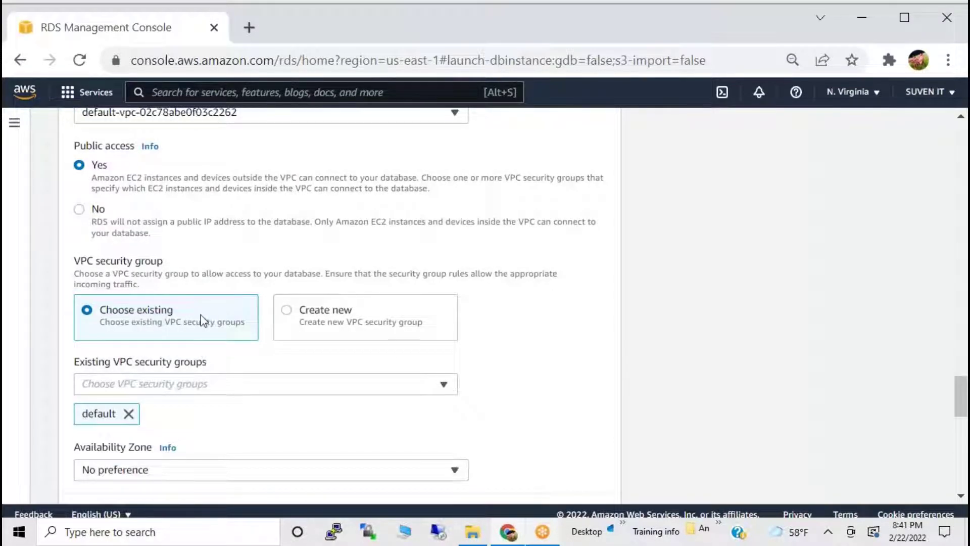
drag(99, 274, 154, 275)
scroll(151, 262, down, 2)
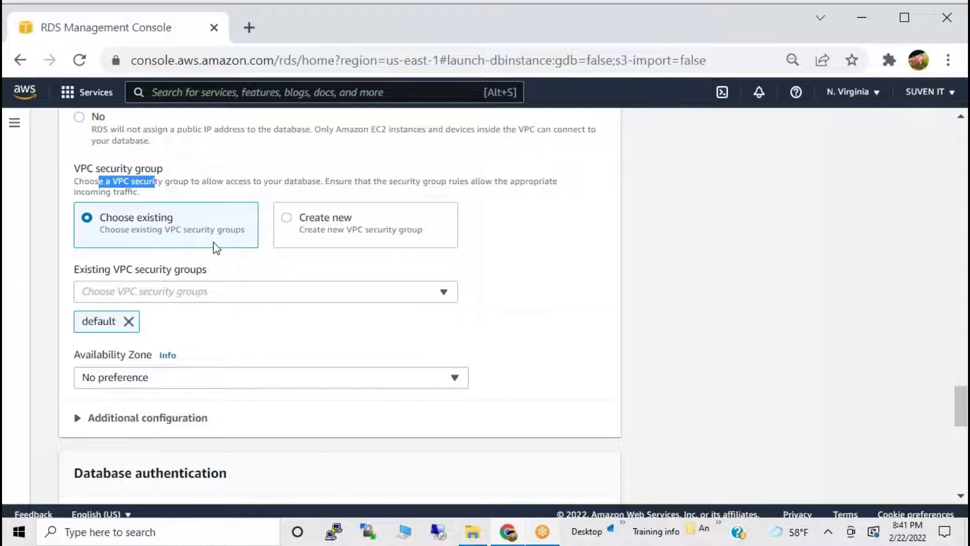
scroll(218, 250, down, 2)
scroll(227, 273, down, 2)
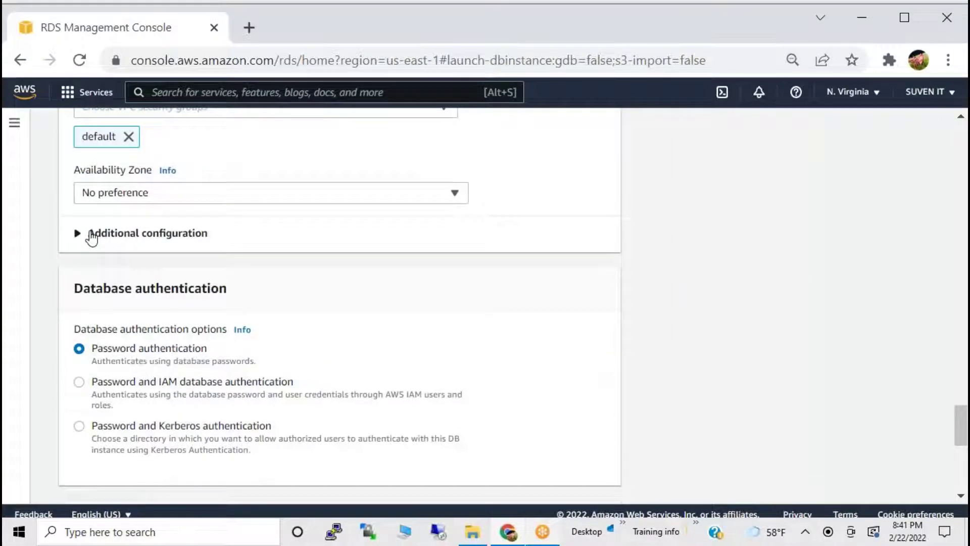
Expand the extra connectivity settings and the Additional configuration section.
click(91, 233)
scroll(233, 295, down, 4)
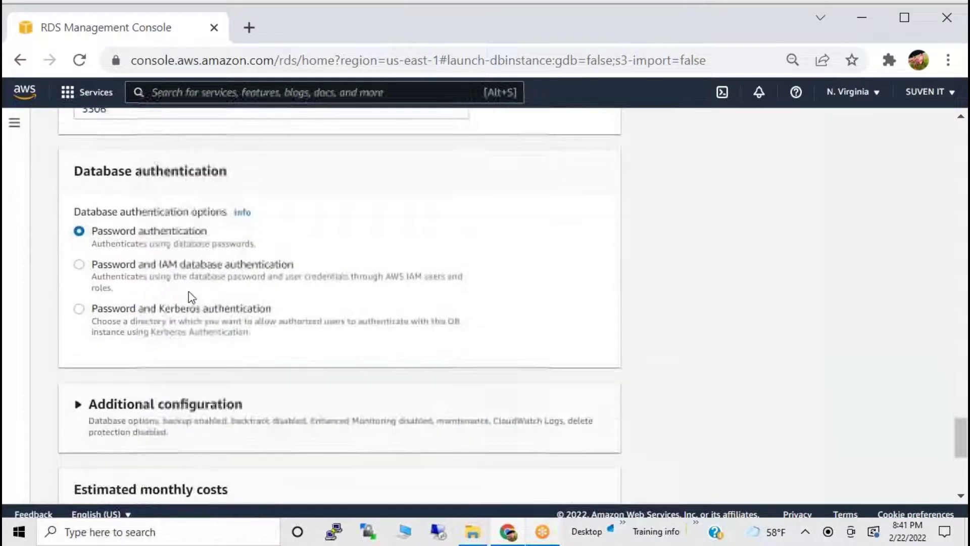
scroll(191, 323, down, 2)
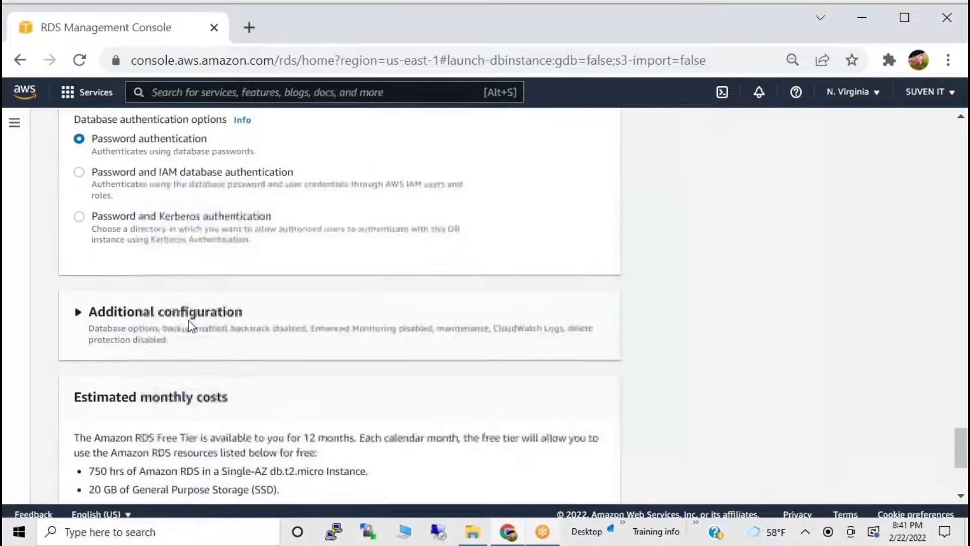
click(81, 314)
scroll(186, 332, down, 2)
scroll(188, 333, down, 2)
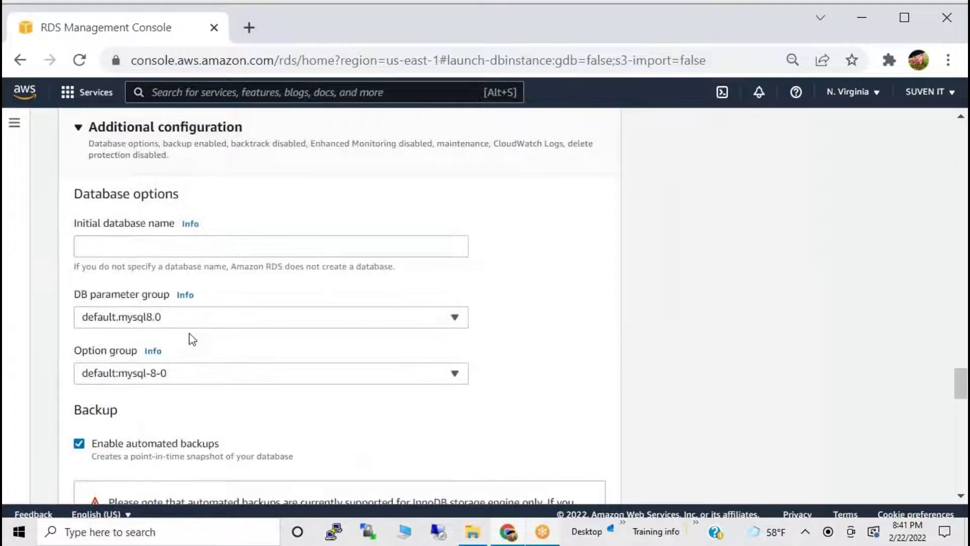
scroll(192, 338, down, 2)
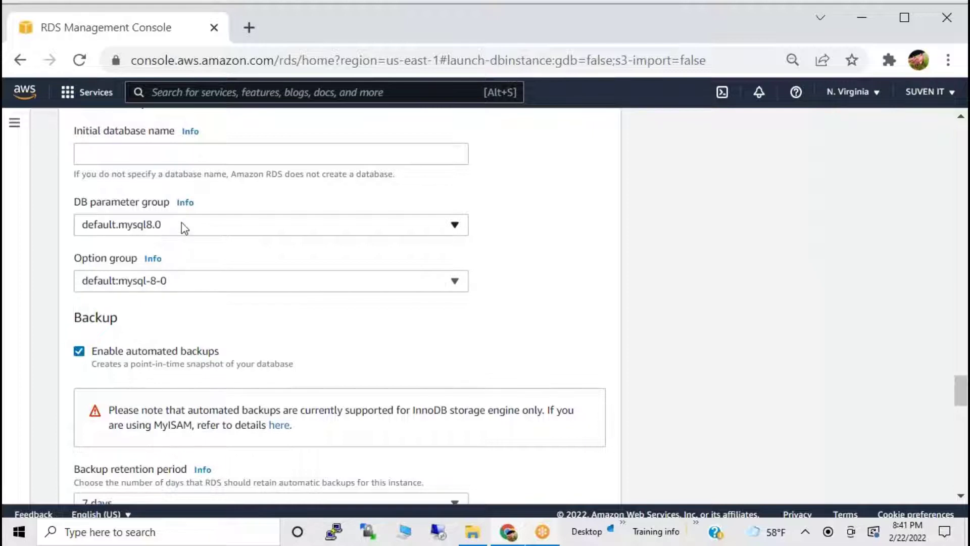
scroll(209, 273, down, 2)
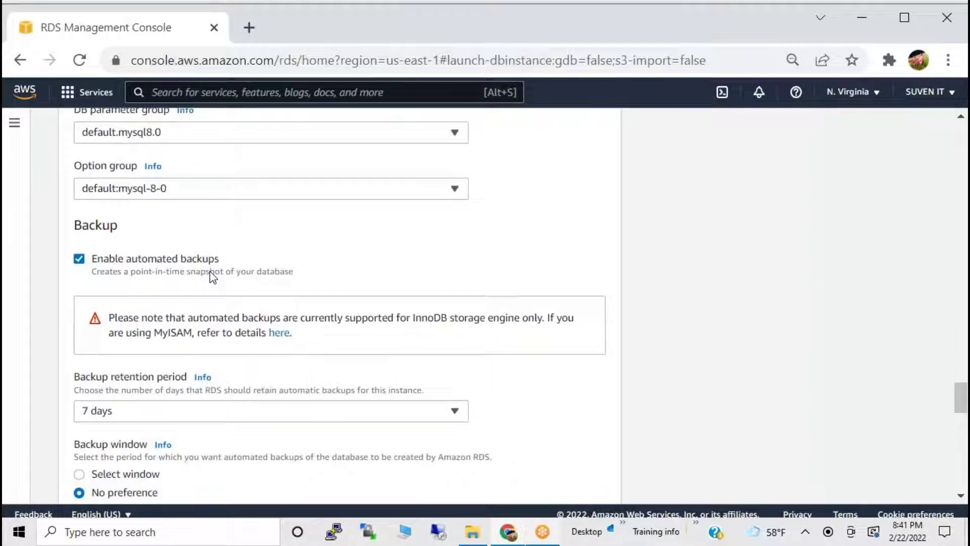
Turn automated backups off and back on, leaving them enabled.
click(127, 262)
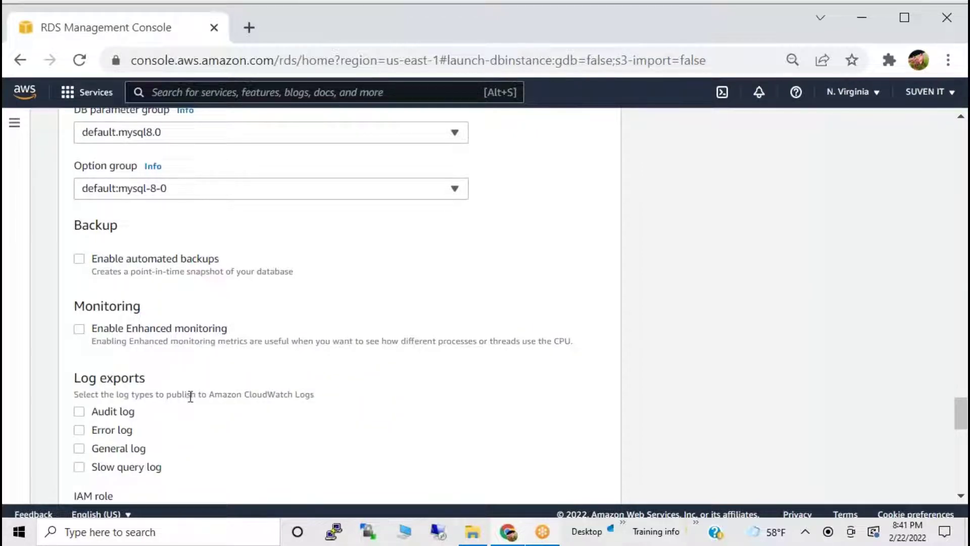
click(103, 266)
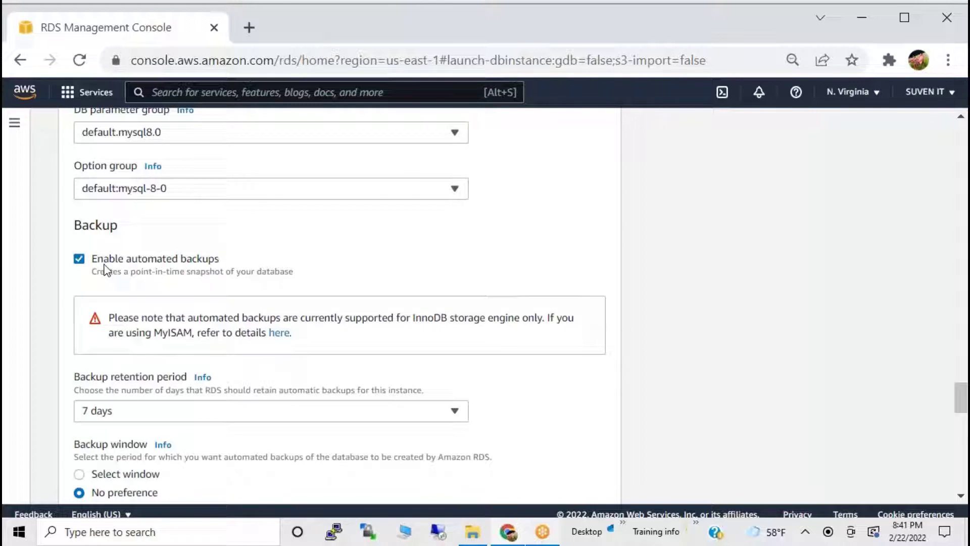
scroll(179, 385, down, 2)
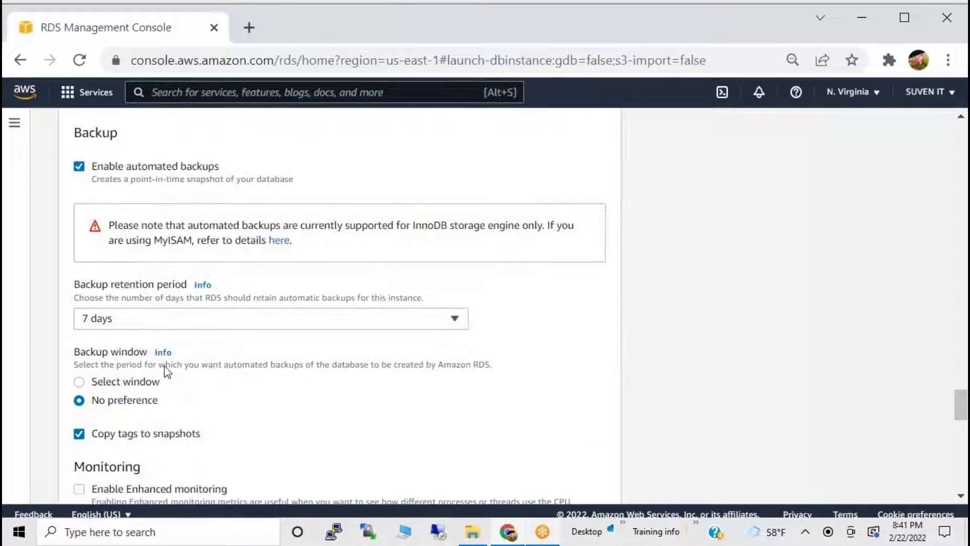
scroll(143, 364, down, 2)
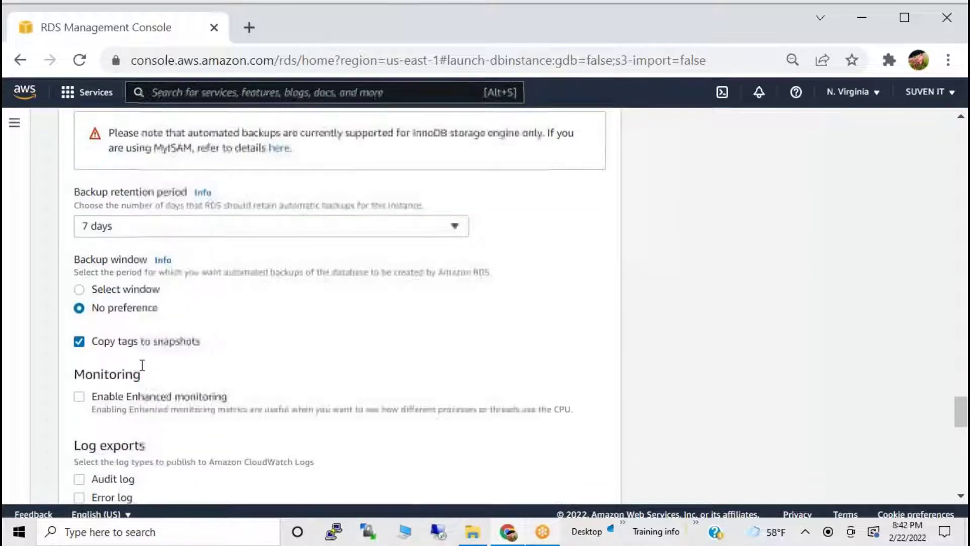
scroll(143, 365, down, 4)
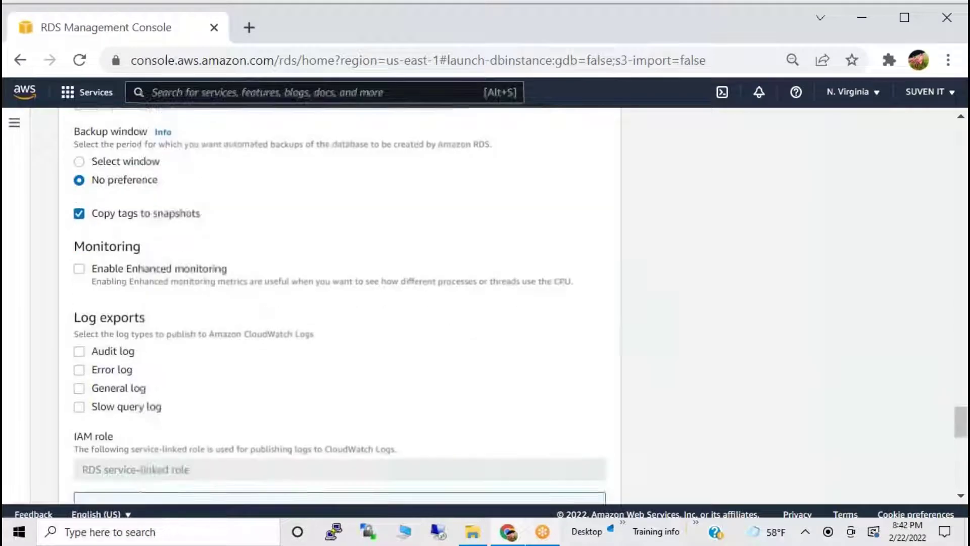
Enable audit, error, general and slow query log exports to CloudWatch.
click(80, 295)
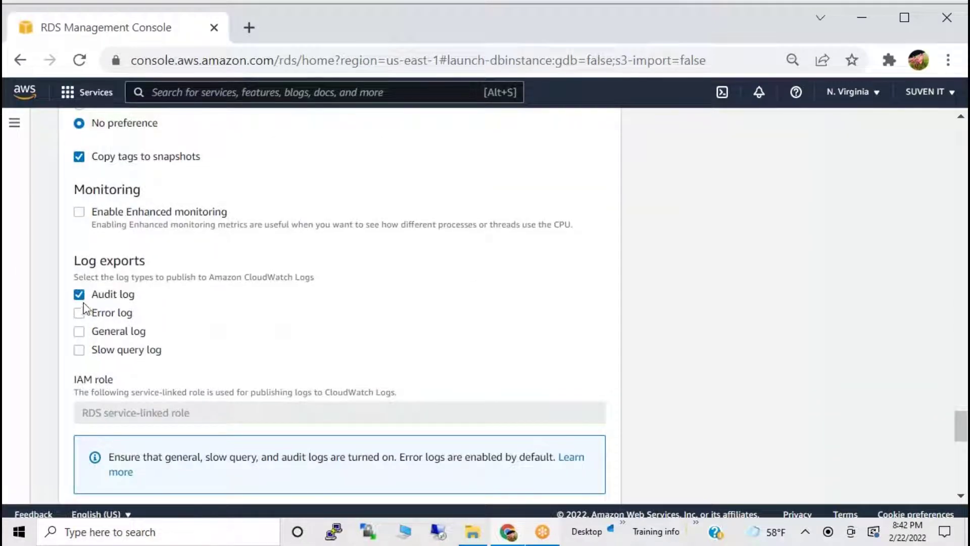
click(82, 313)
click(80, 331)
click(82, 349)
scroll(208, 346, down, 5)
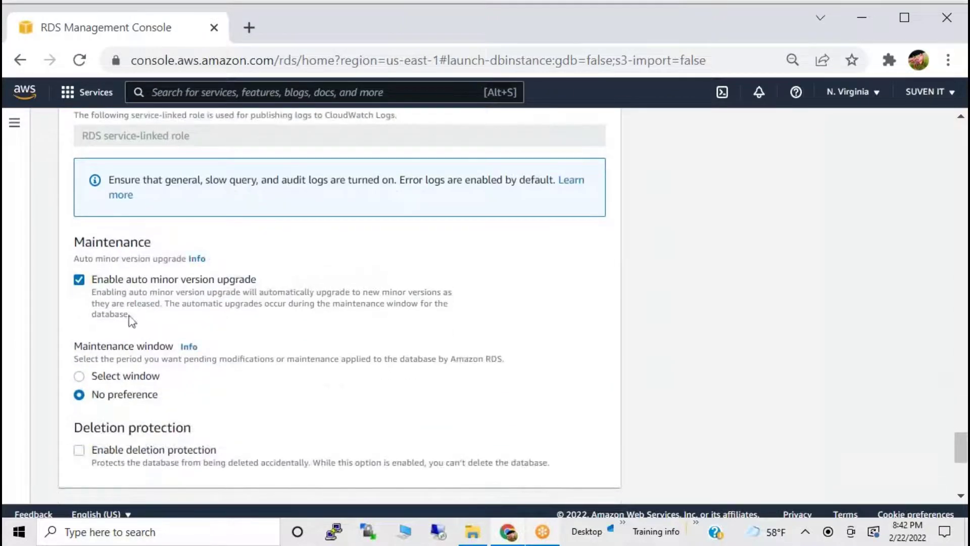
drag(97, 280, 255, 280)
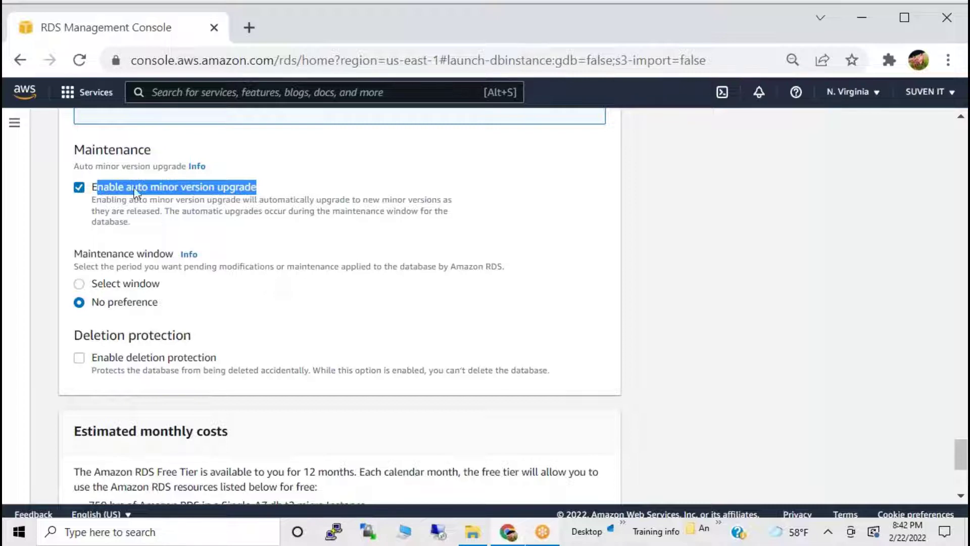
click(79, 188)
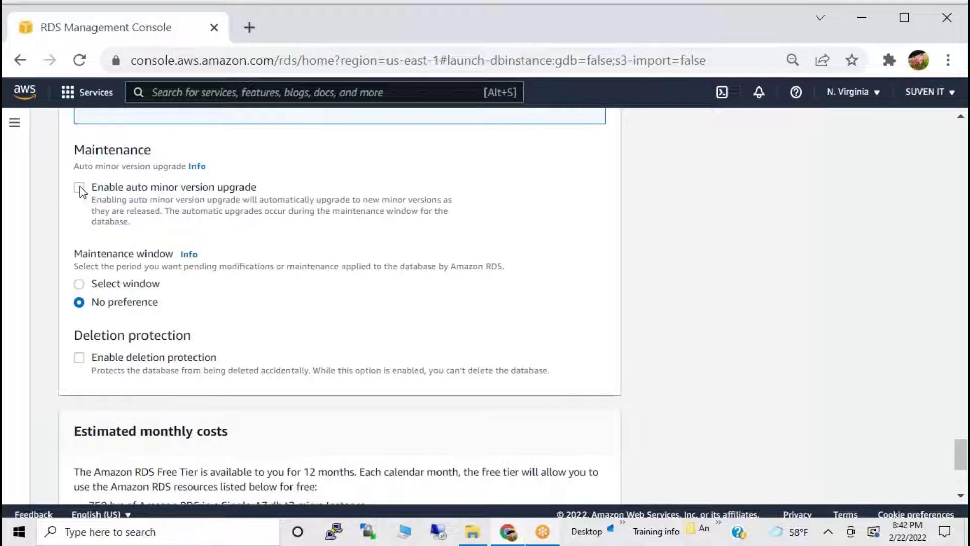
click(80, 187)
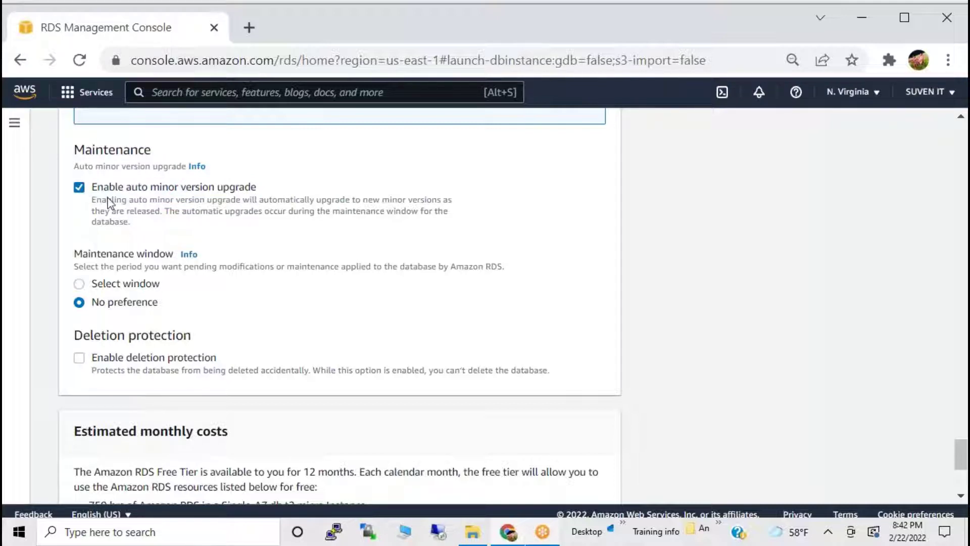
click(96, 286)
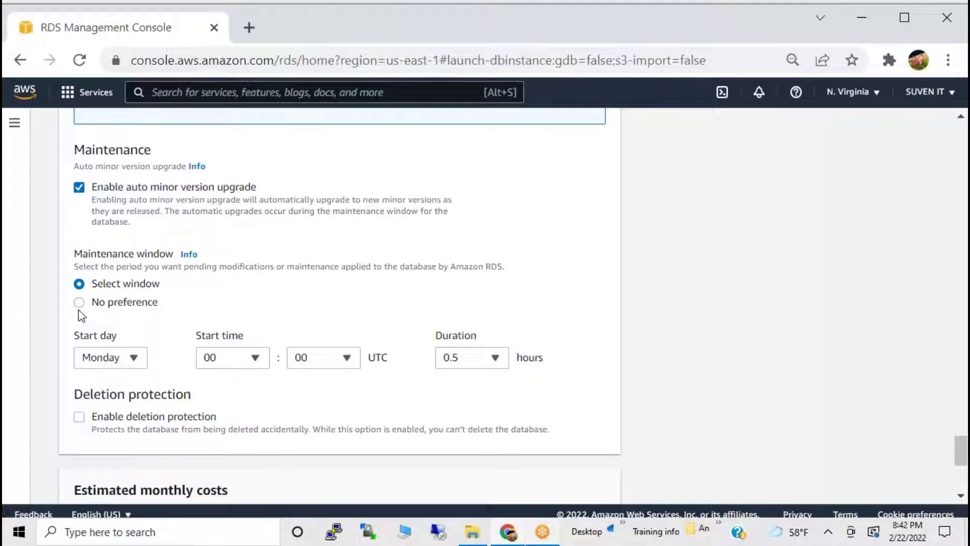
click(79, 303)
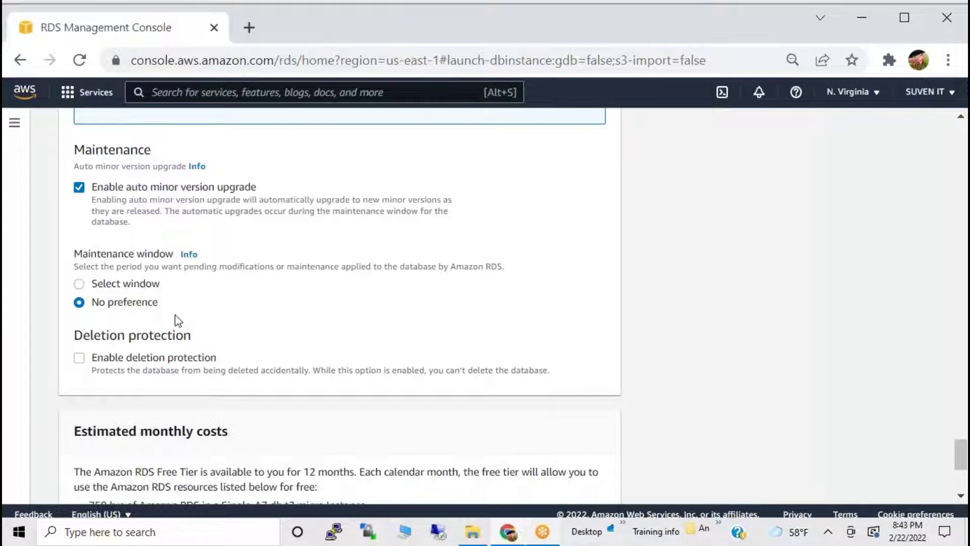
scroll(207, 319, down, 3)
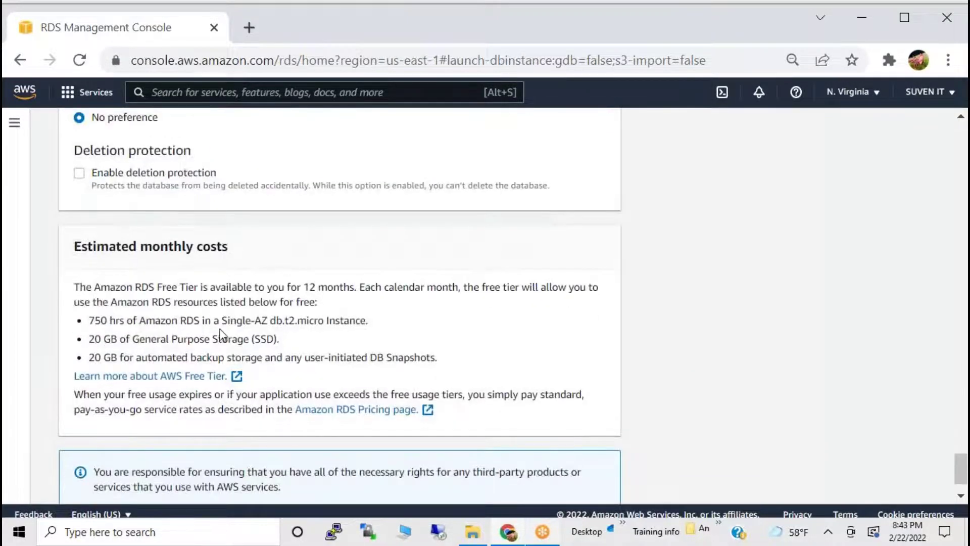
scroll(221, 333, down, 1)
drag(74, 193, 225, 192)
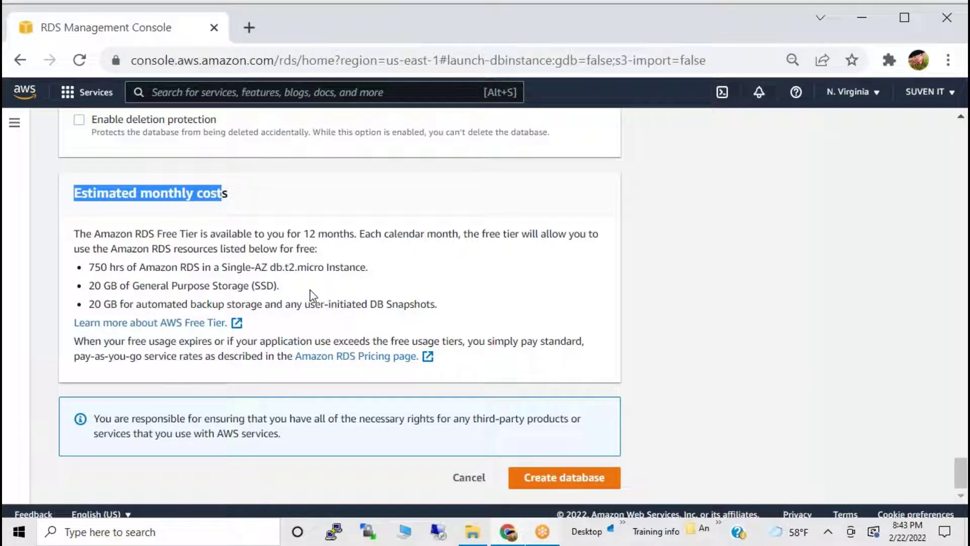
drag(90, 285, 278, 286)
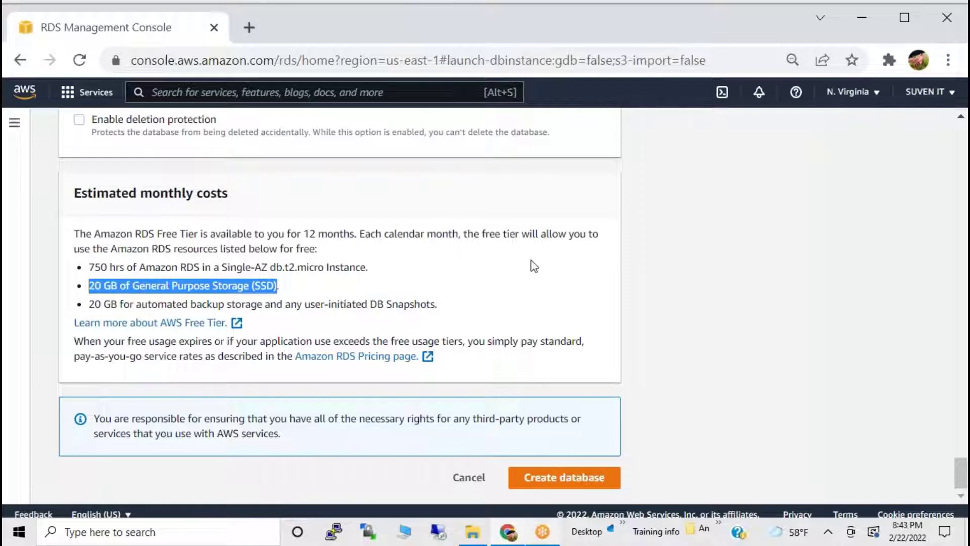
scroll(533, 266, up, 20)
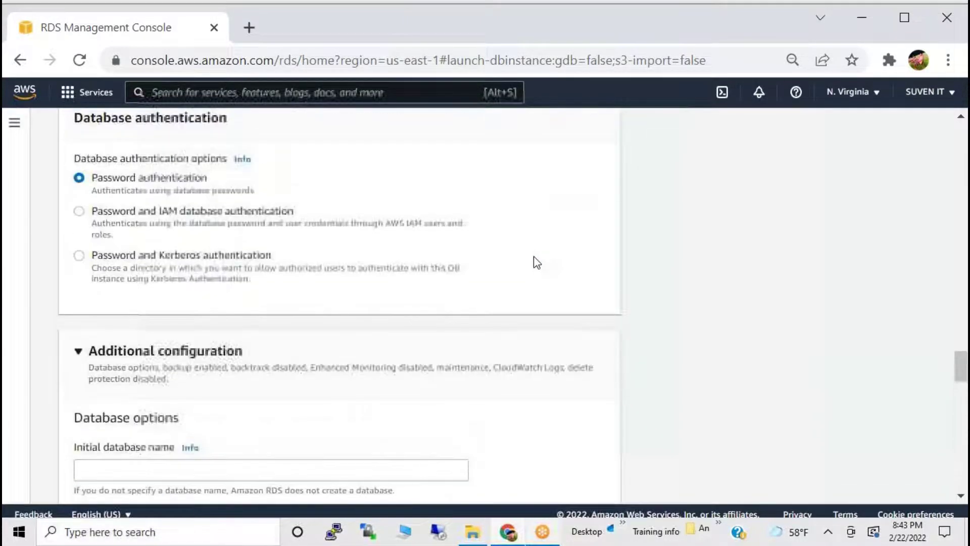
Enter the master password in Credentials Settings and repeat it in Confirm password.
scroll(537, 263, up, 15)
scroll(537, 262, up, 15)
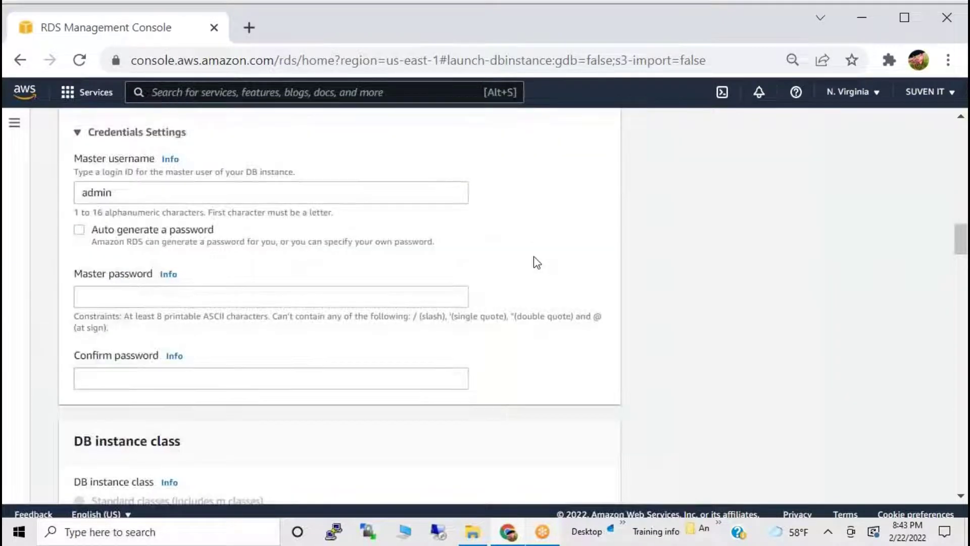
click(105, 292)
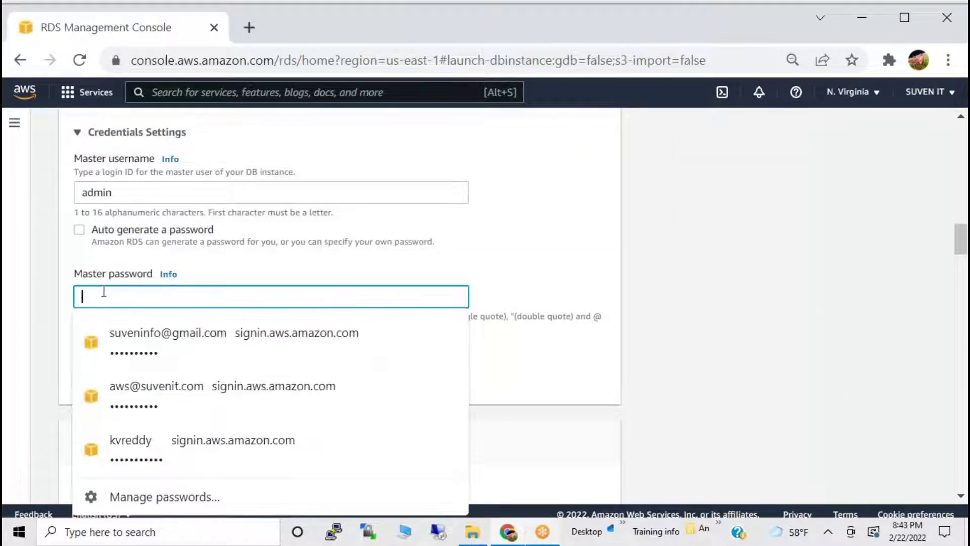
text(••••••••••)
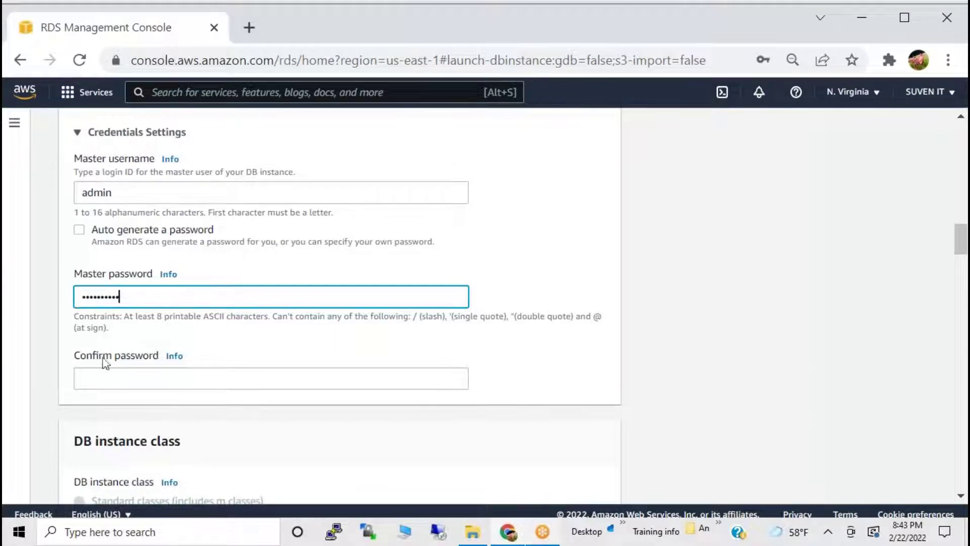
click(105, 388)
text(•••••••)
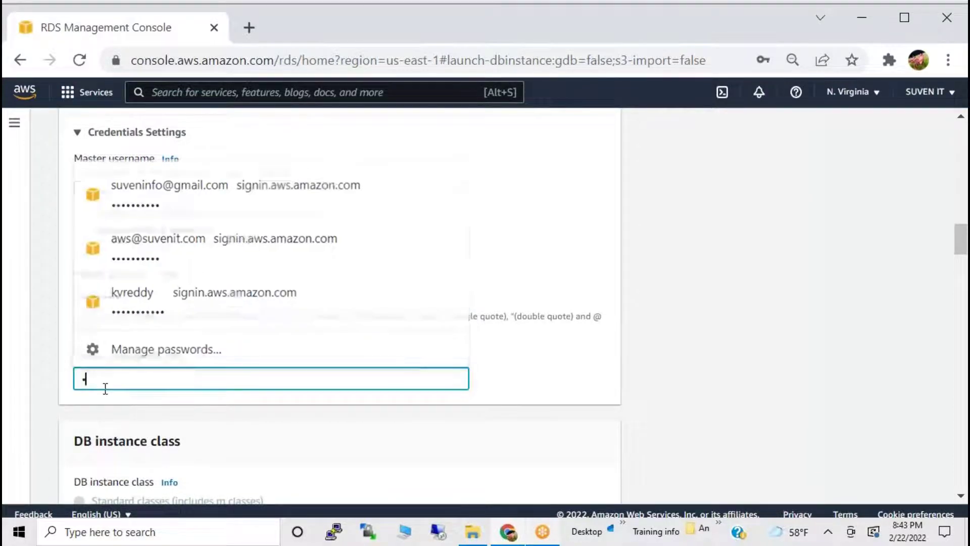
text(•••)
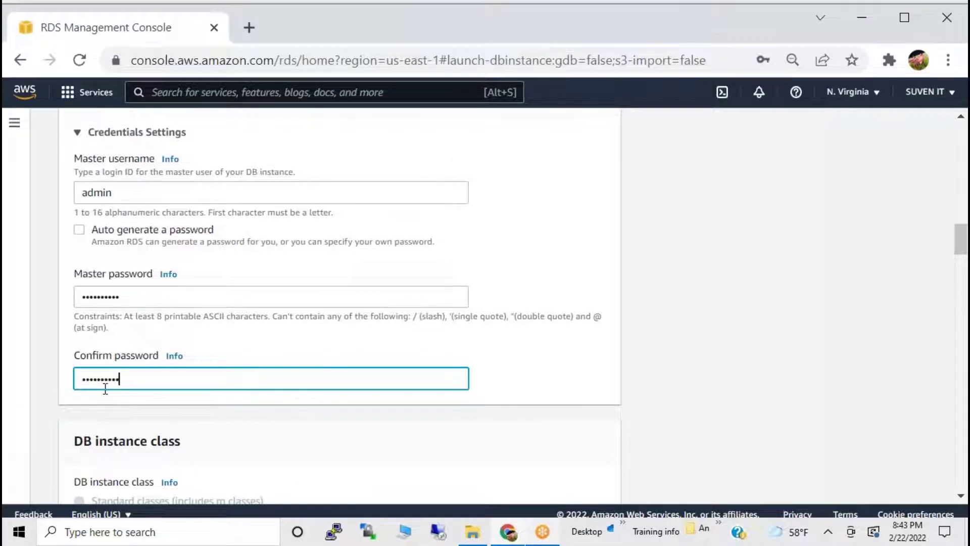
scroll(275, 408, down, 2)
click(305, 344)
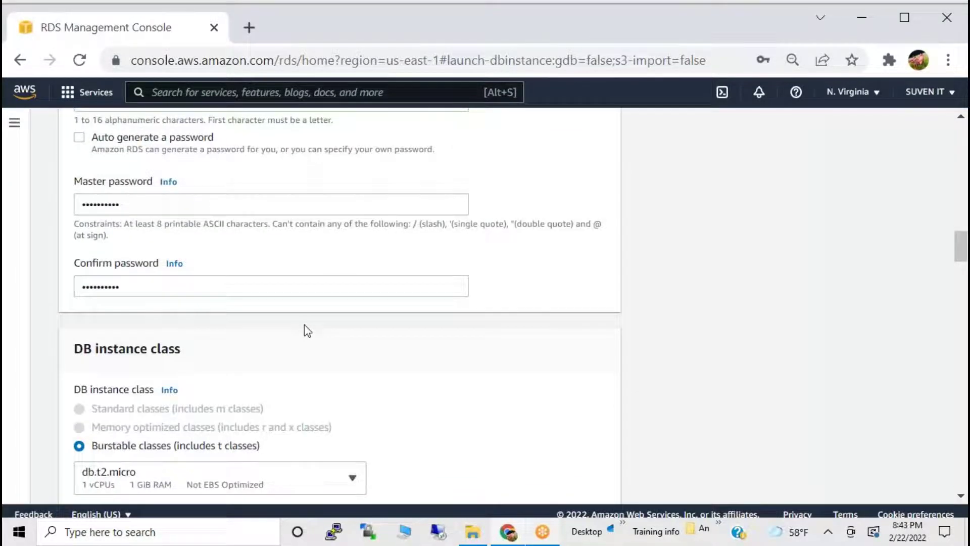
scroll(305, 326, down, 20)
scroll(514, 418, down, 10)
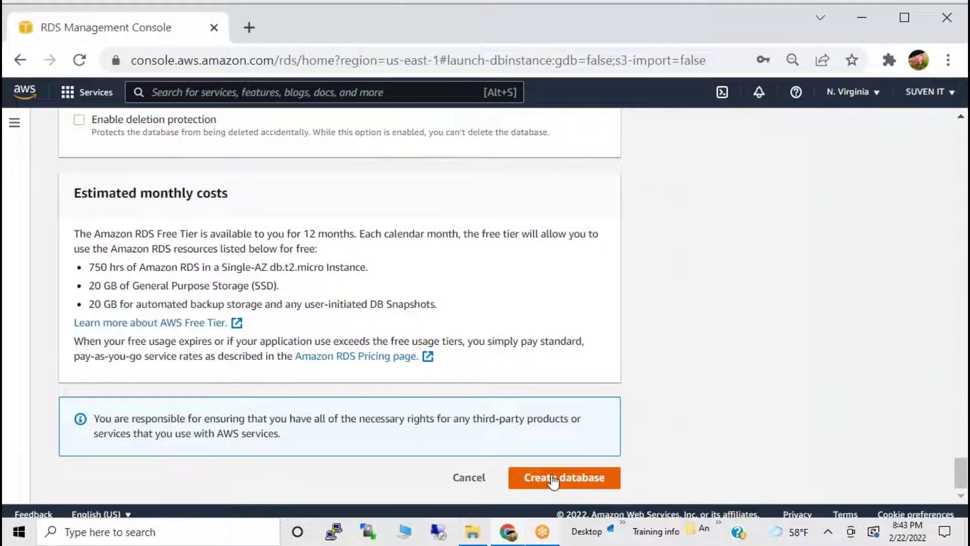
Create the database-1 MySQL instance with the configured settings.
click(553, 478)
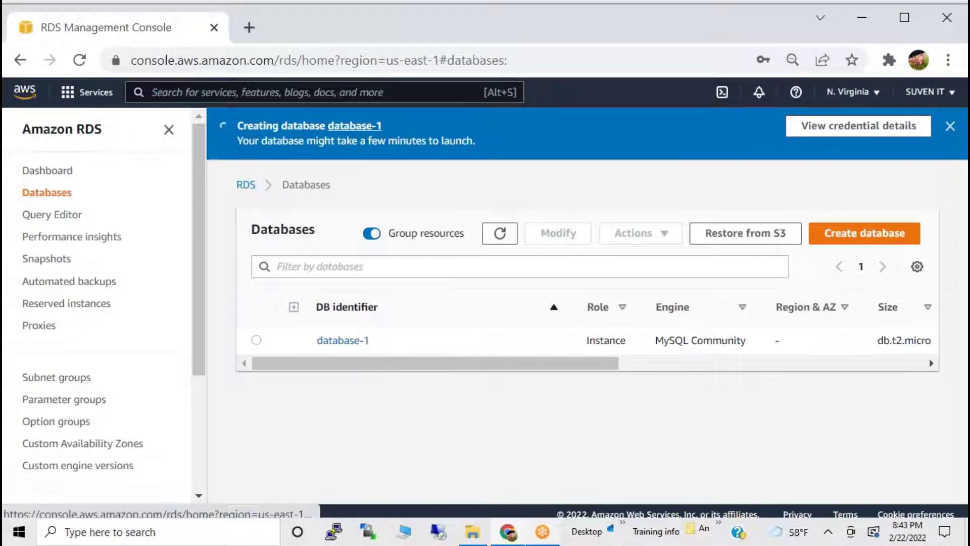
drag(376, 366, 515, 370)
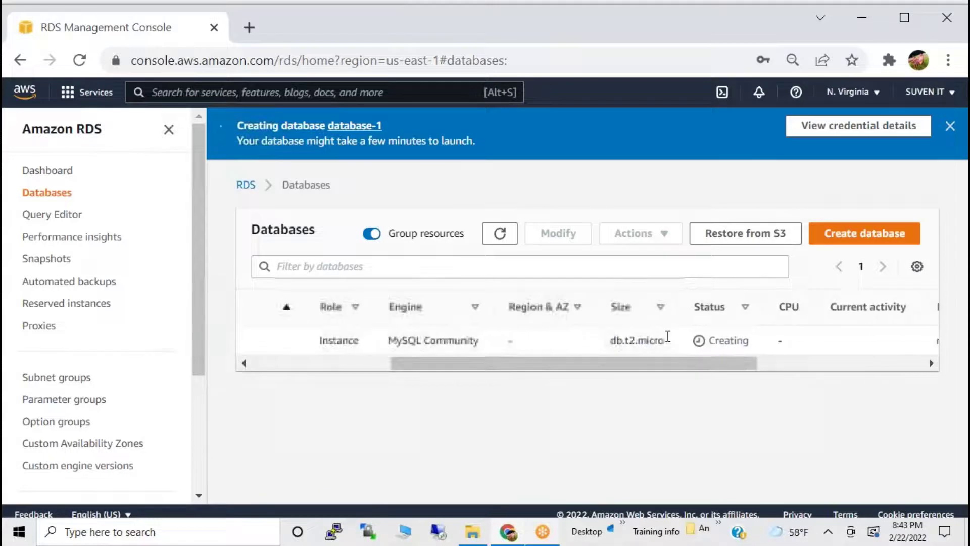
drag(708, 341, 730, 347)
drag(600, 385, 338, 368)
click(423, 357)
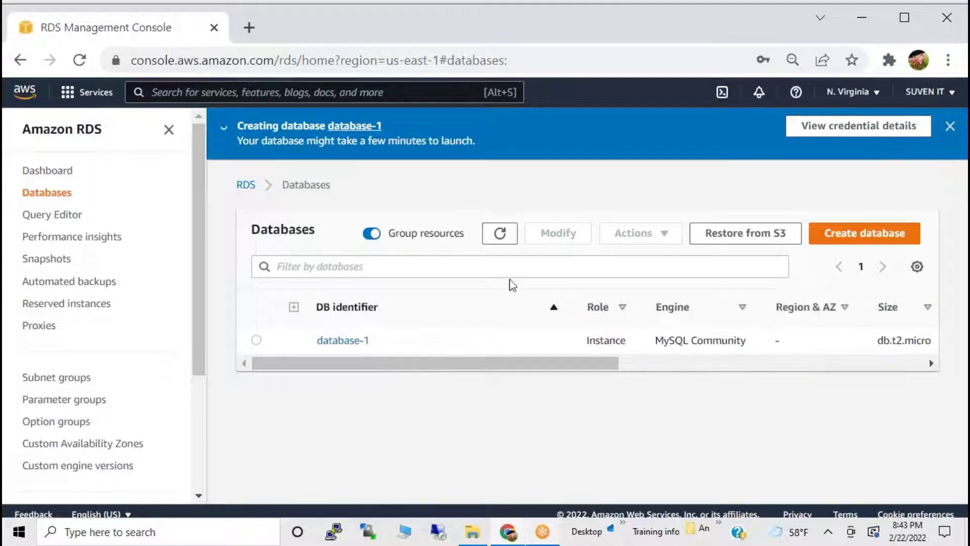
Refresh the Databases list and select database-1 to check its Creating status.
click(500, 238)
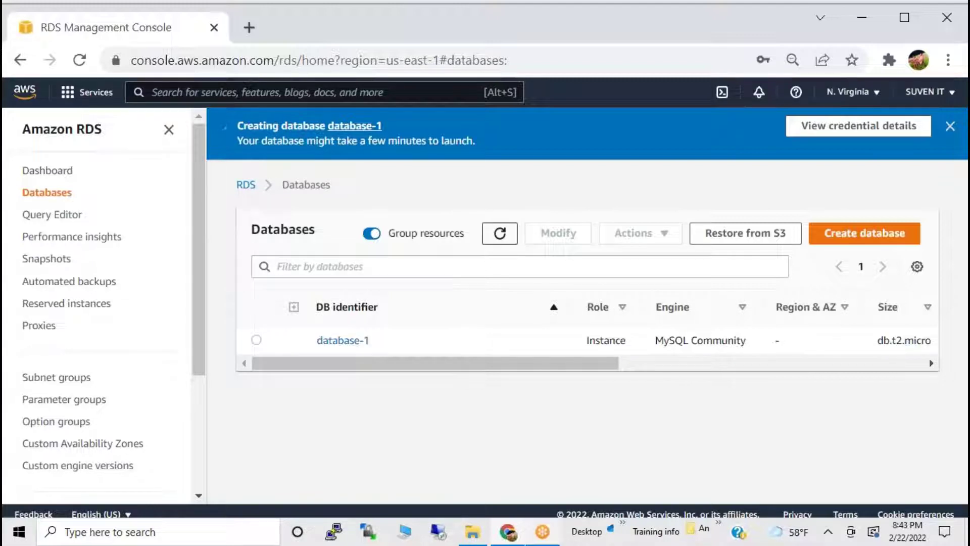
click(248, 342)
drag(492, 368, 446, 396)
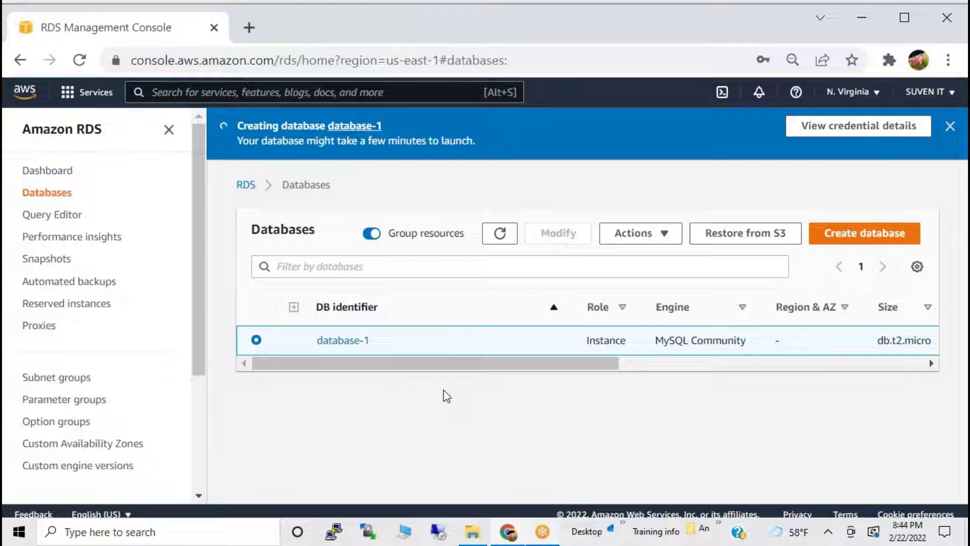
click(500, 234)
Search Google for 'workbench download' in a new Chrome tab.
click(248, 25)
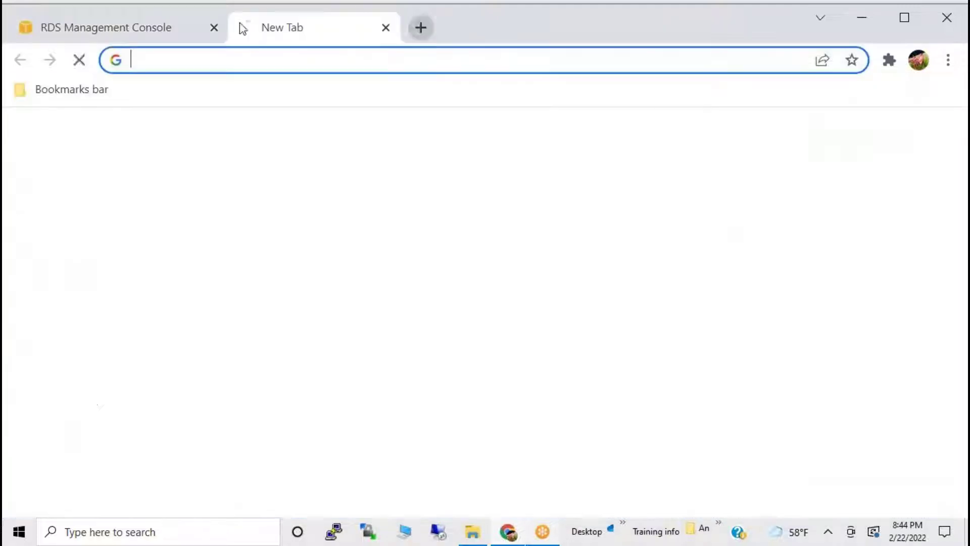
click(217, 66)
text(wo)
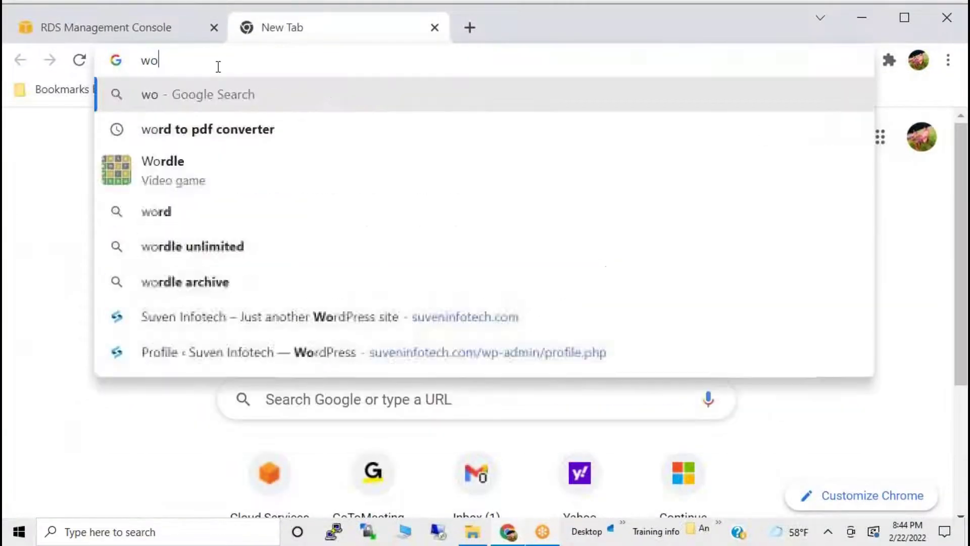
text(rkbenc)
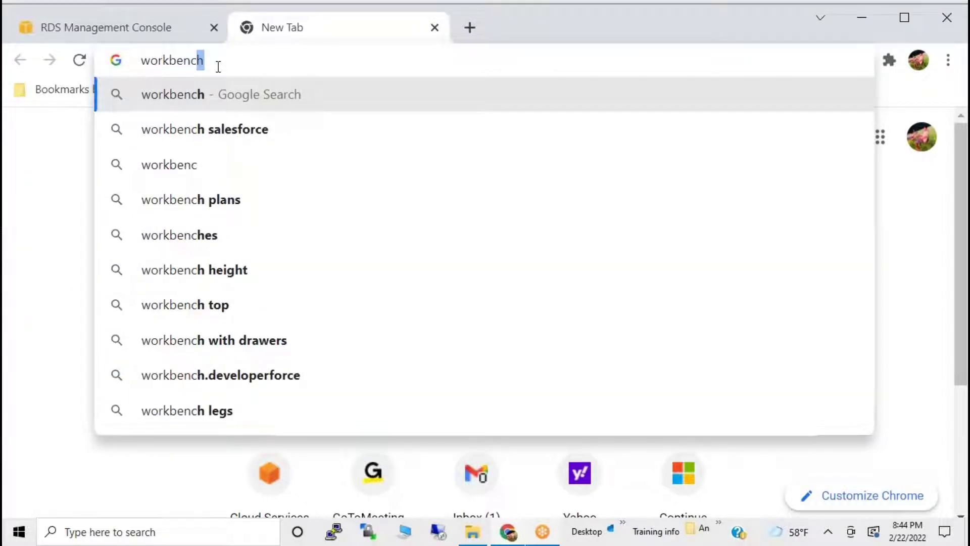
text(h do)
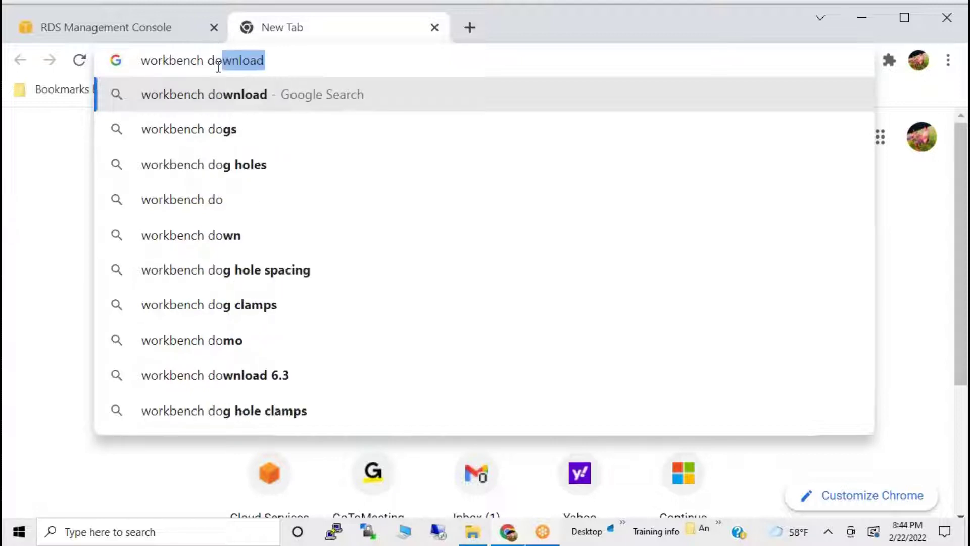
key(Return)
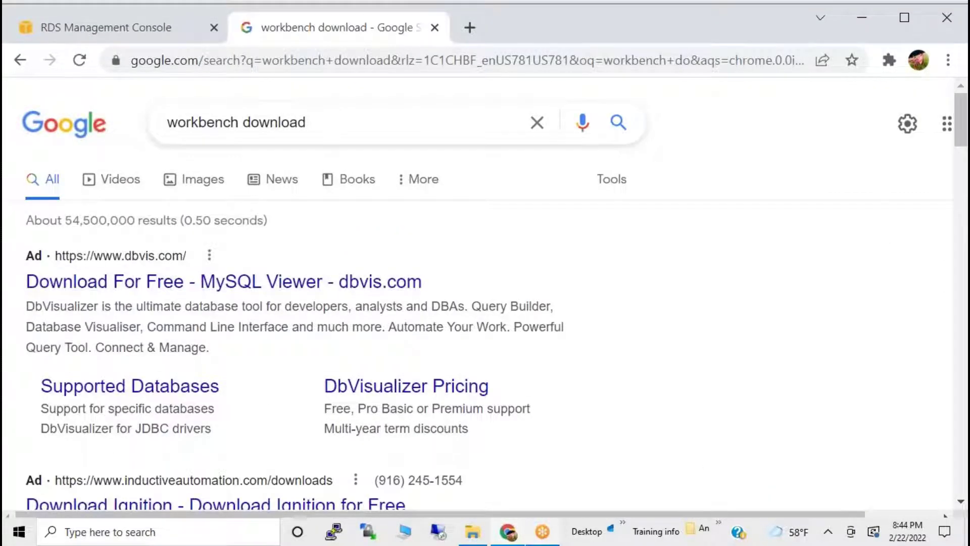
drag(191, 122, 317, 128)
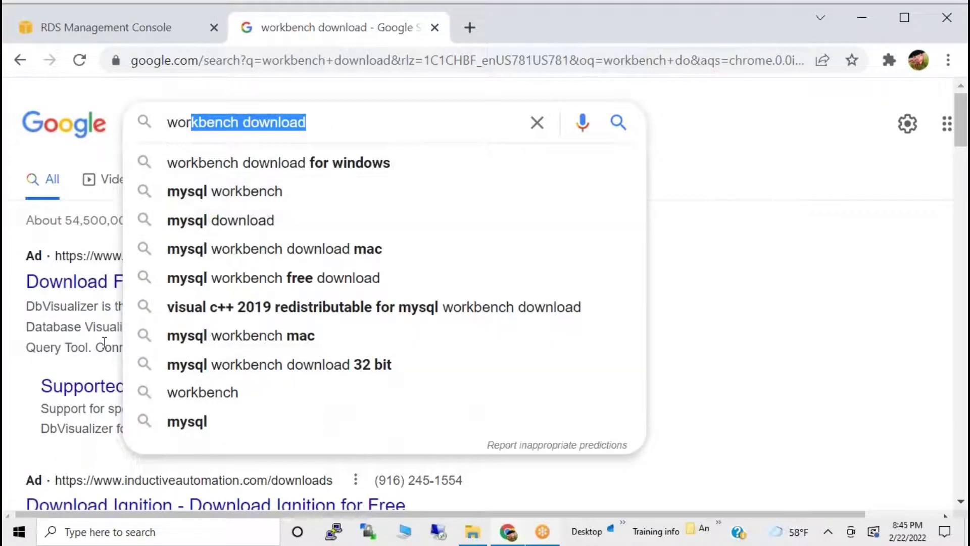
click(62, 139)
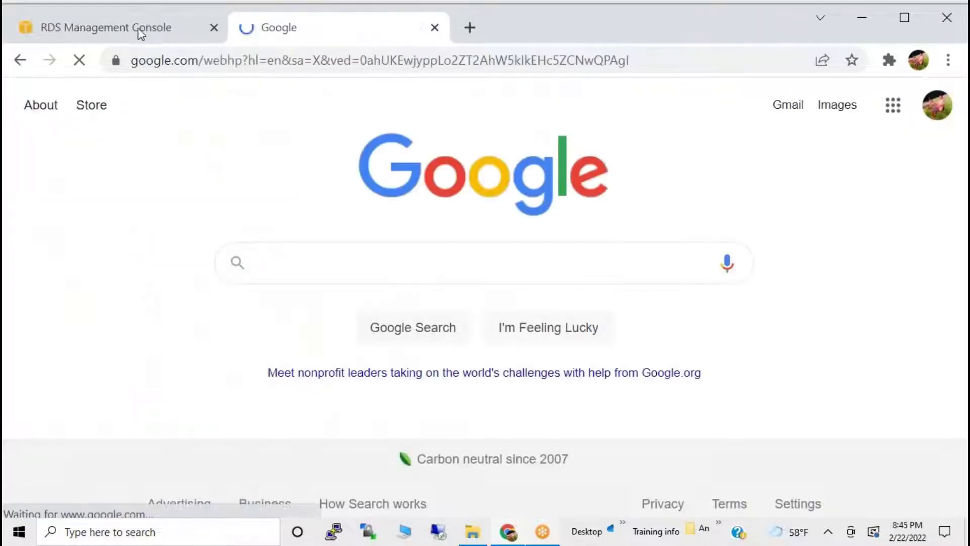
click(18, 59)
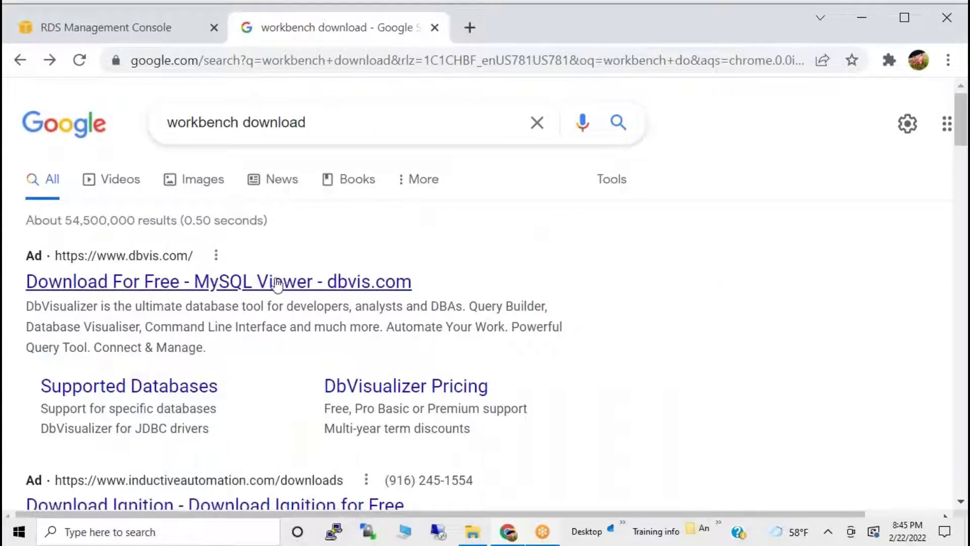
Skim the DbVisualizer result, then return and open dev.mysql.com's Download MySQL Workbench page.
click(222, 285)
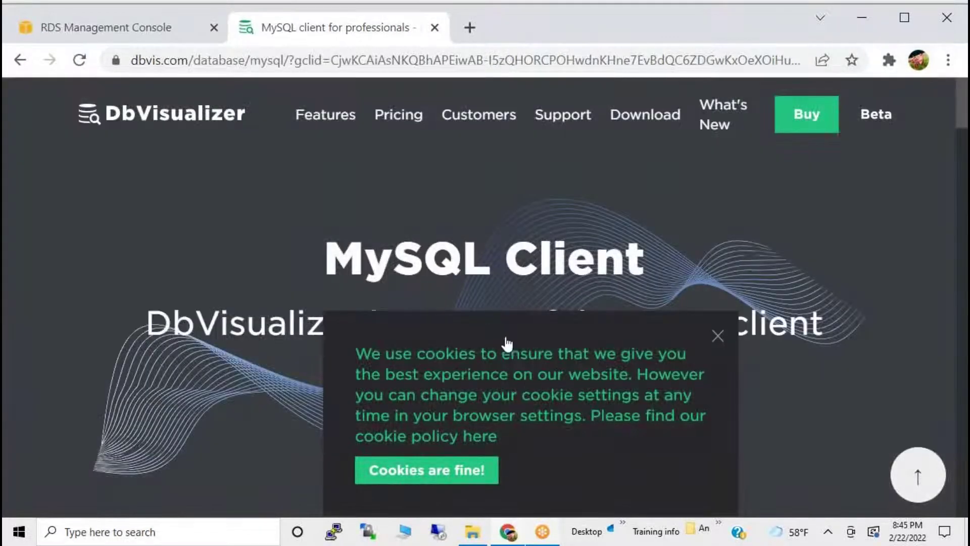
scroll(654, 308, down, 4)
scroll(443, 480, down, 4)
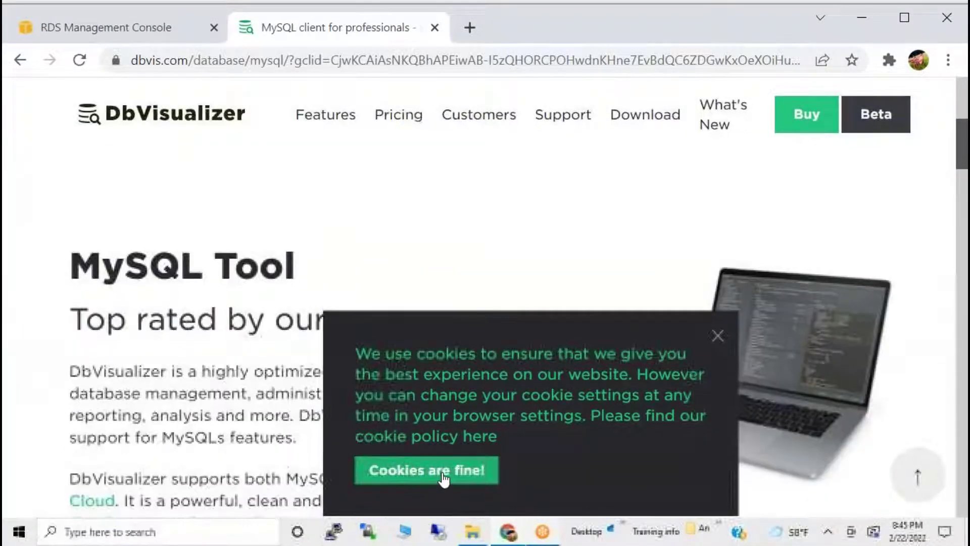
click(716, 334)
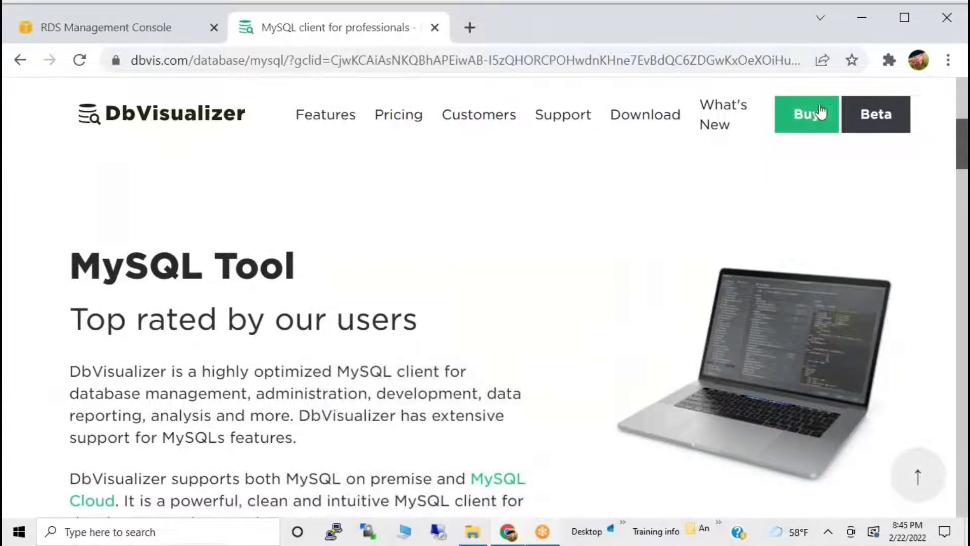
scroll(454, 273, down, 5)
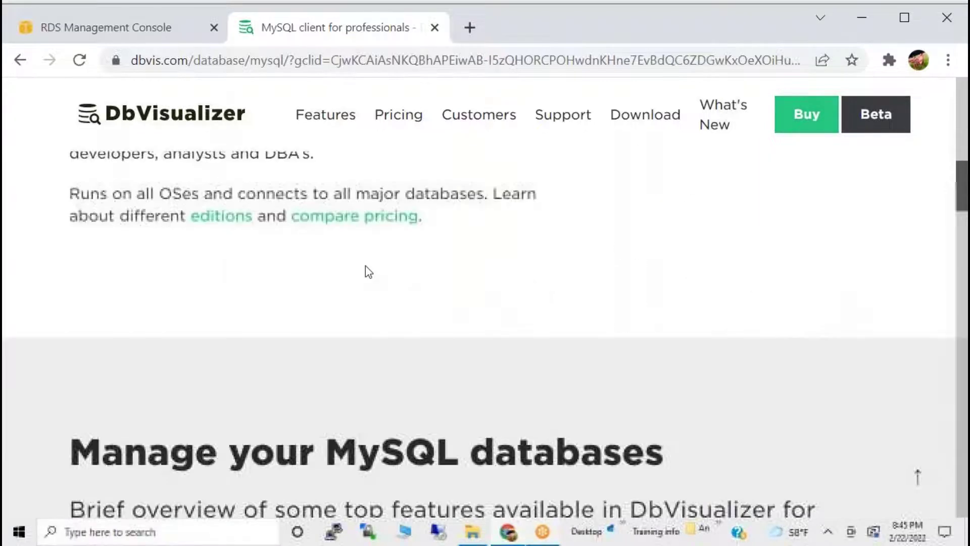
click(19, 59)
scroll(303, 328, down, 5)
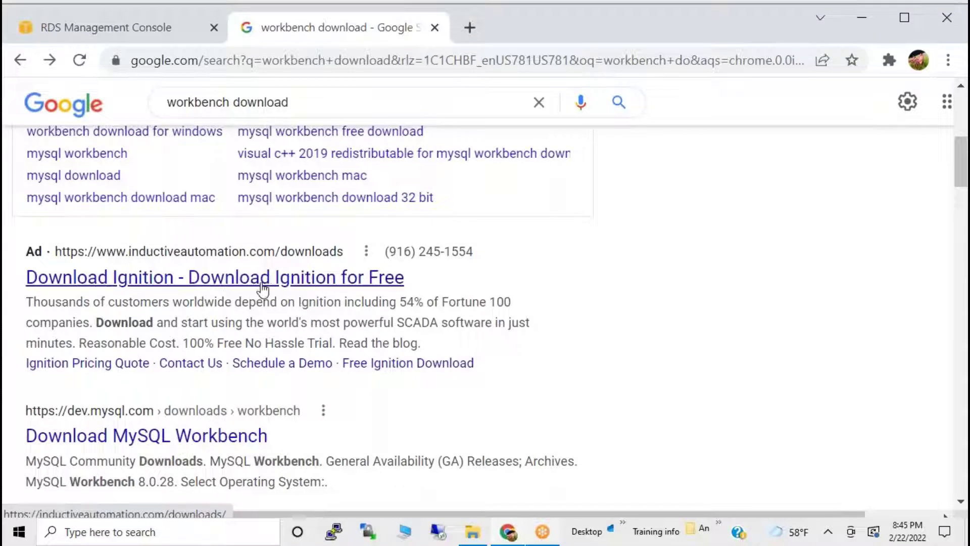
scroll(195, 433, down, 2)
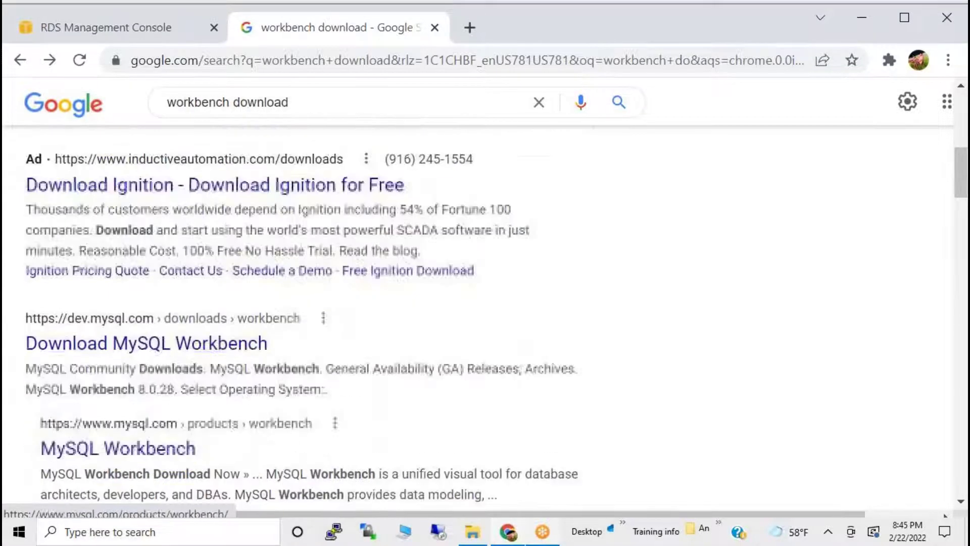
click(171, 345)
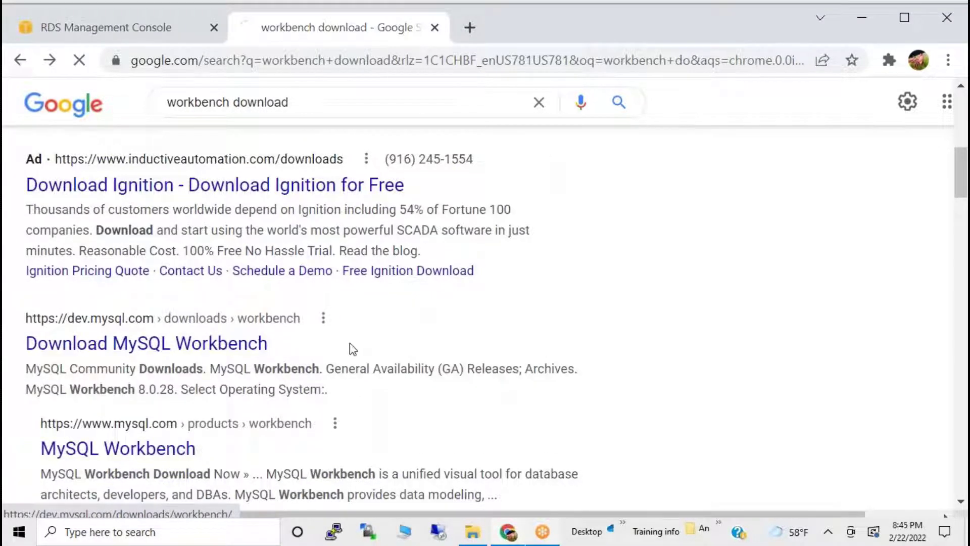
Scroll the Workbench 8.0.28 page down to the 42.7M Windows (x86, 64-bit) MSI Installer.
scroll(350, 343, down, 2)
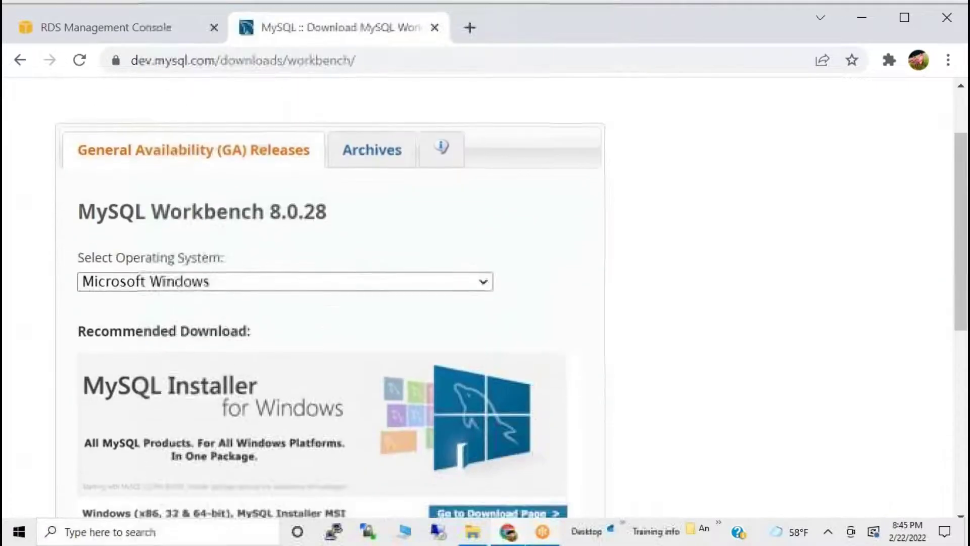
scroll(217, 334, down, 3)
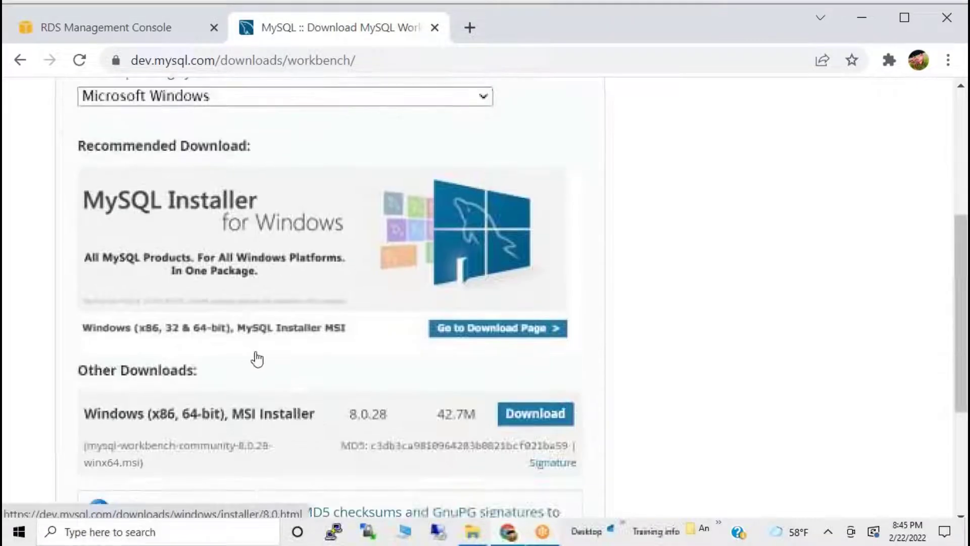
scroll(505, 417, down, 4)
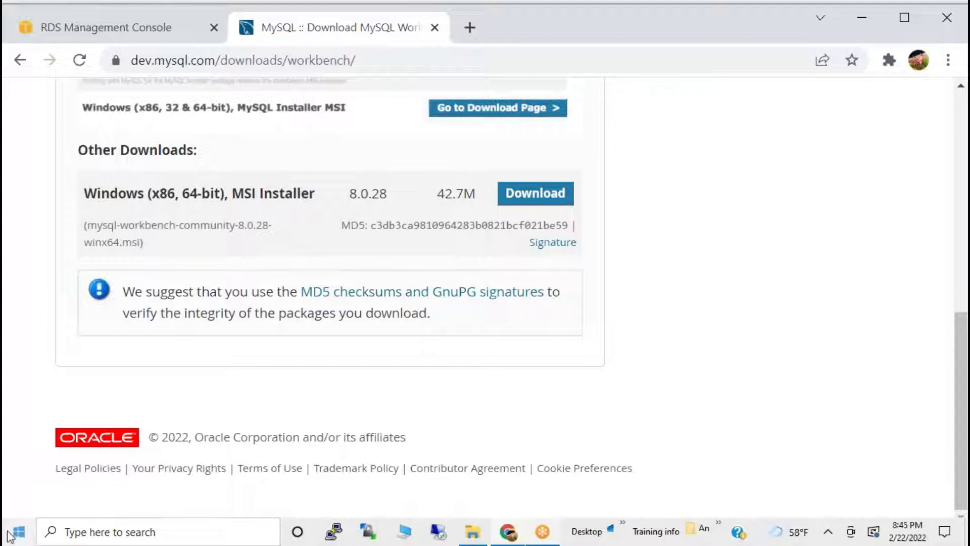
Search the taskbar for 'work' and launch MySQL Workbench 8.0 CE.
click(84, 536)
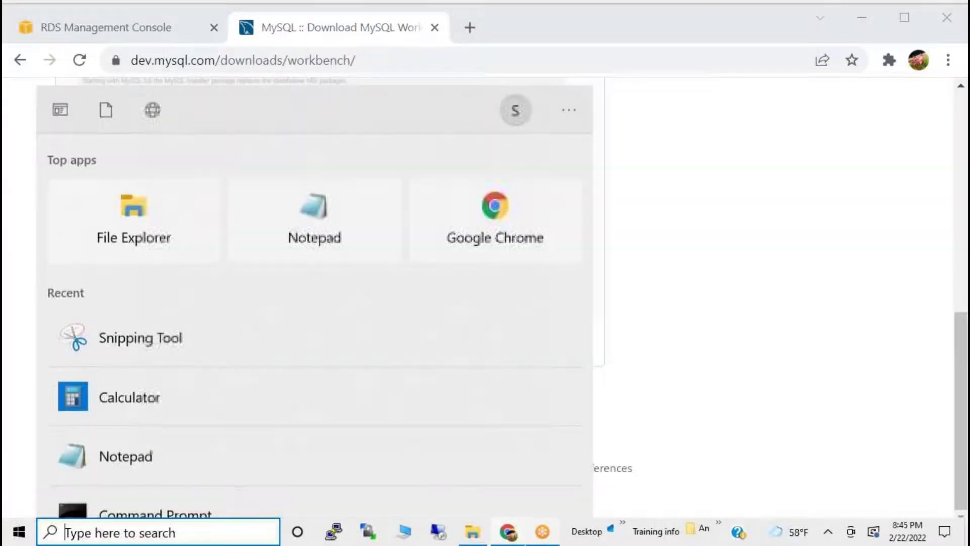
text(wor)
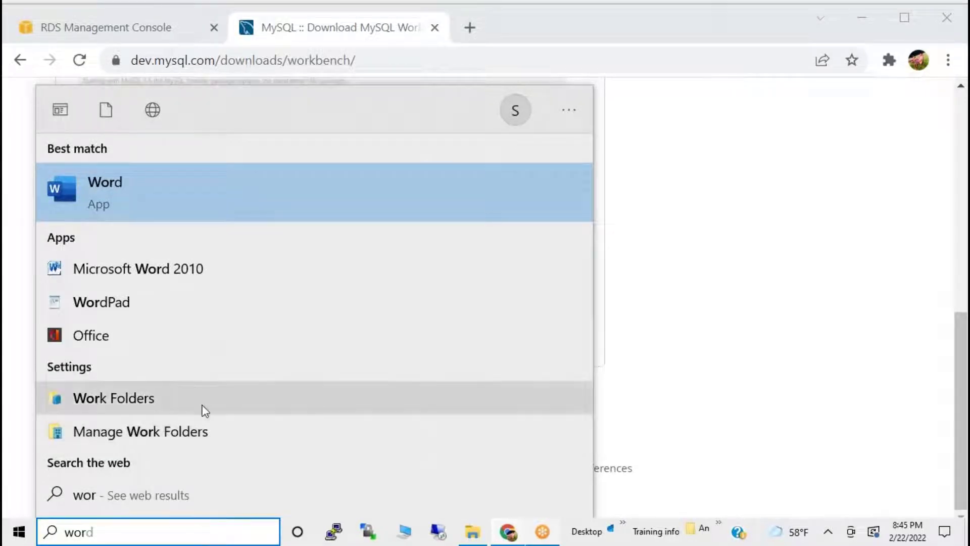
text(k)
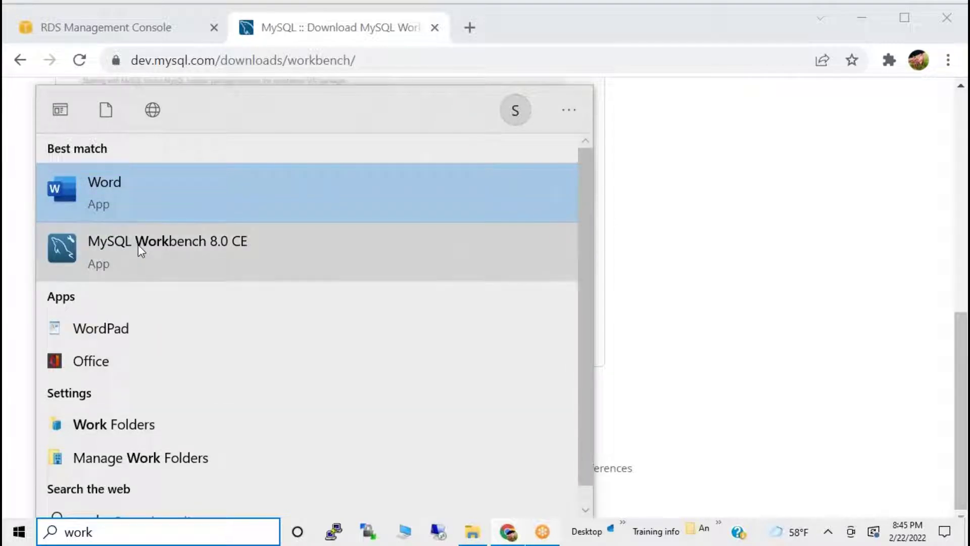
click(138, 244)
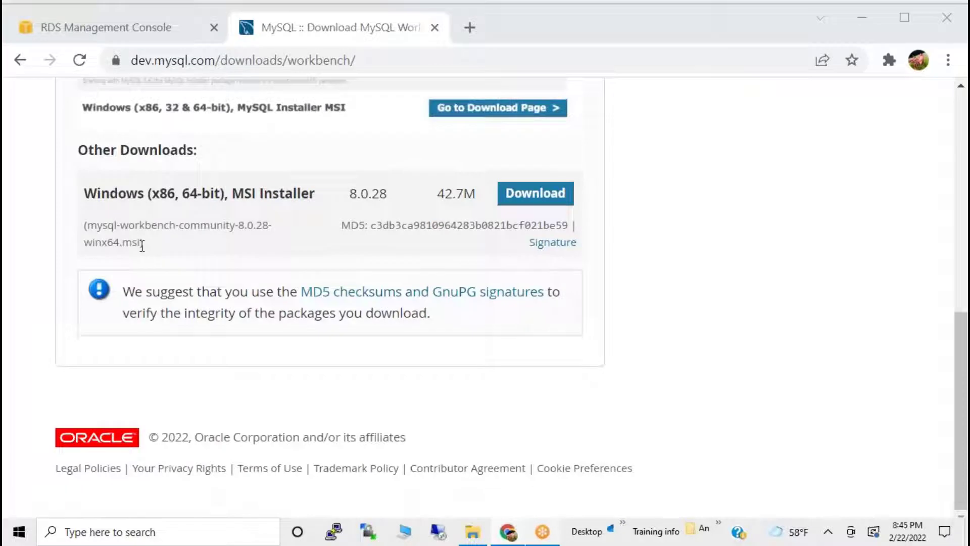
Close the MySQL tab and refresh the RDS Databases list twice to show database-1's db.t2.micro row.
click(435, 27)
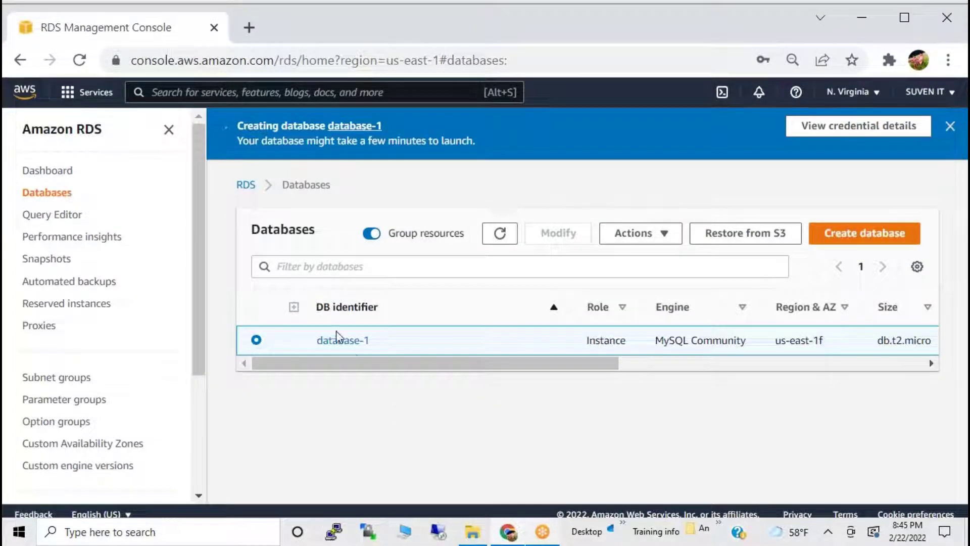
drag(355, 360, 424, 349)
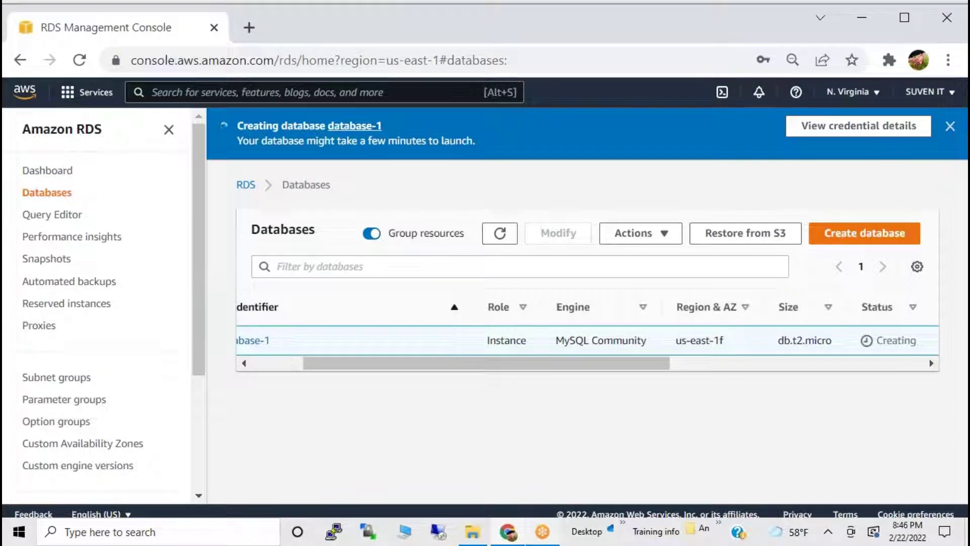
click(515, 237)
drag(666, 366, 763, 380)
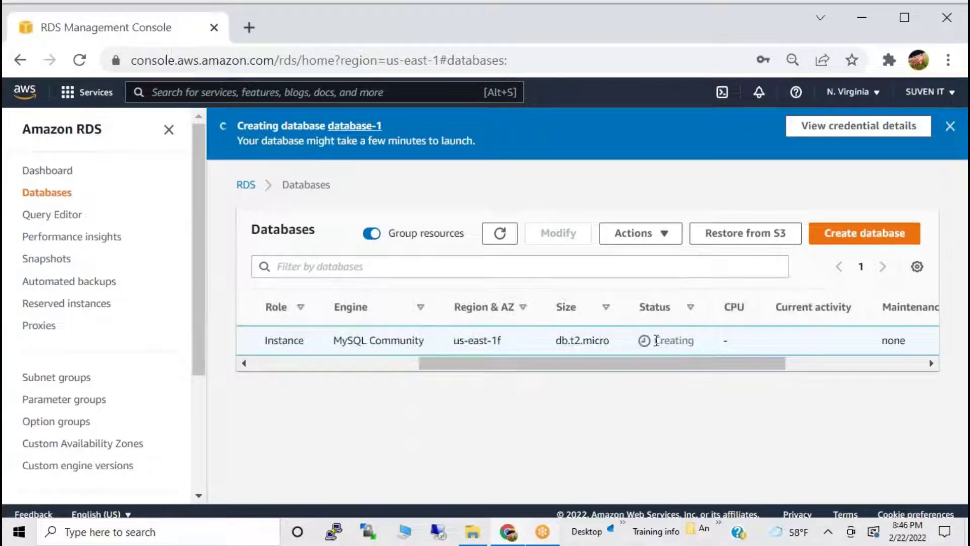
drag(655, 340, 720, 344)
drag(555, 340, 626, 345)
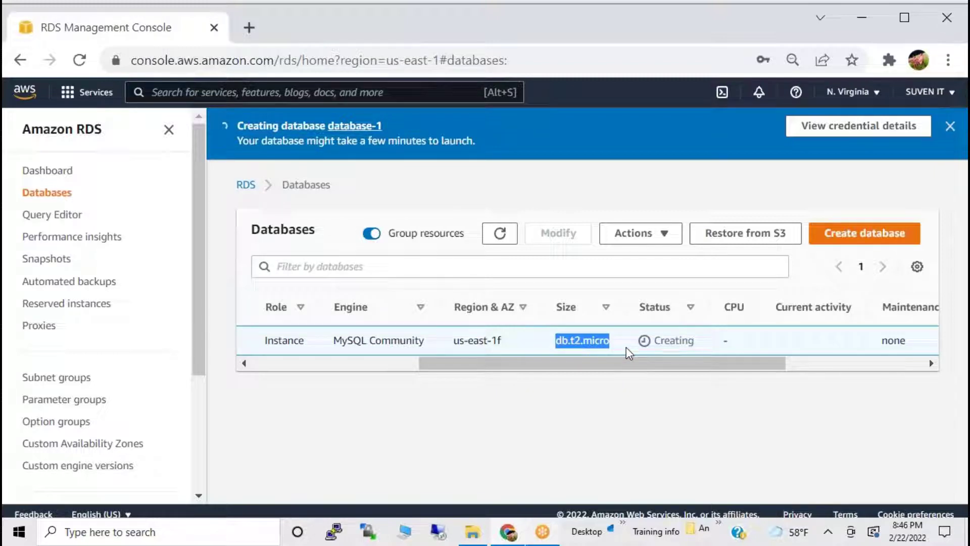
click(277, 369)
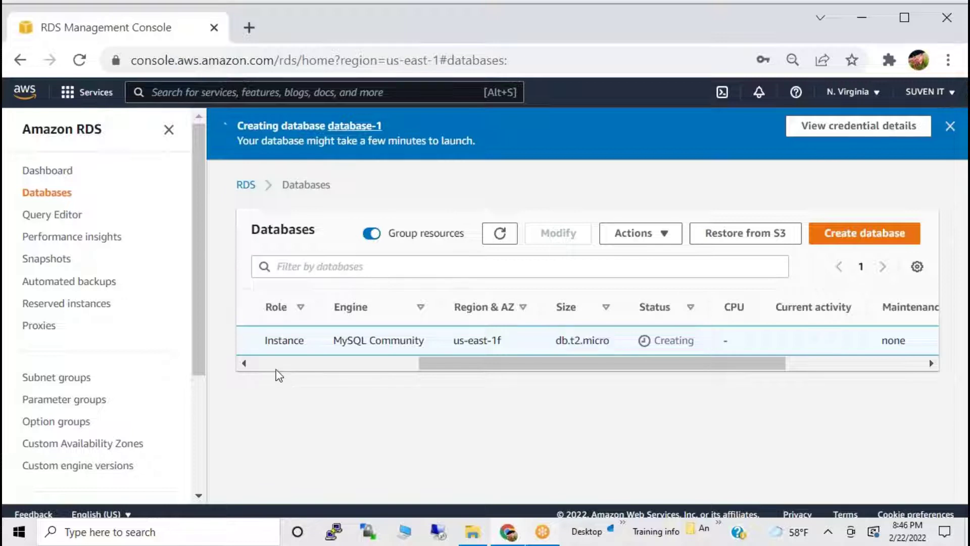
click(511, 237)
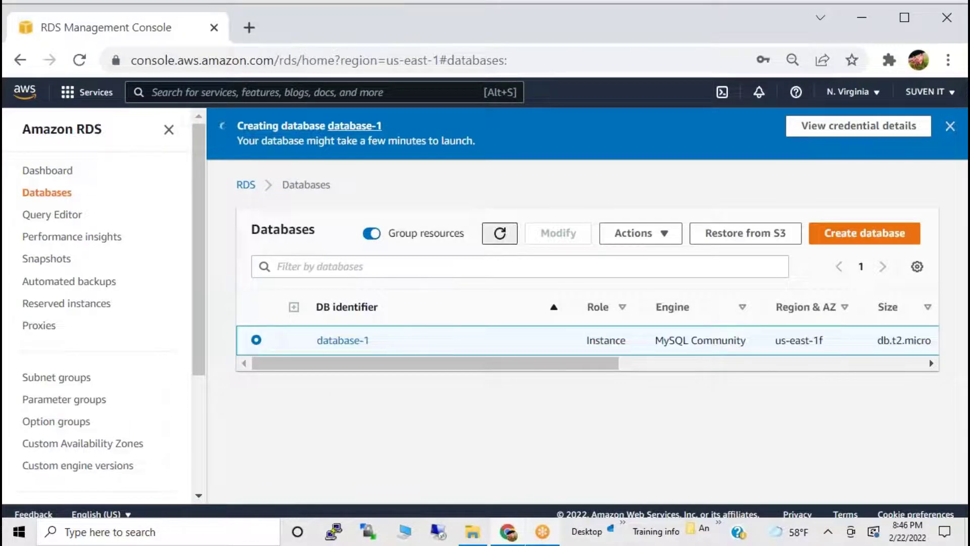
click(500, 233)
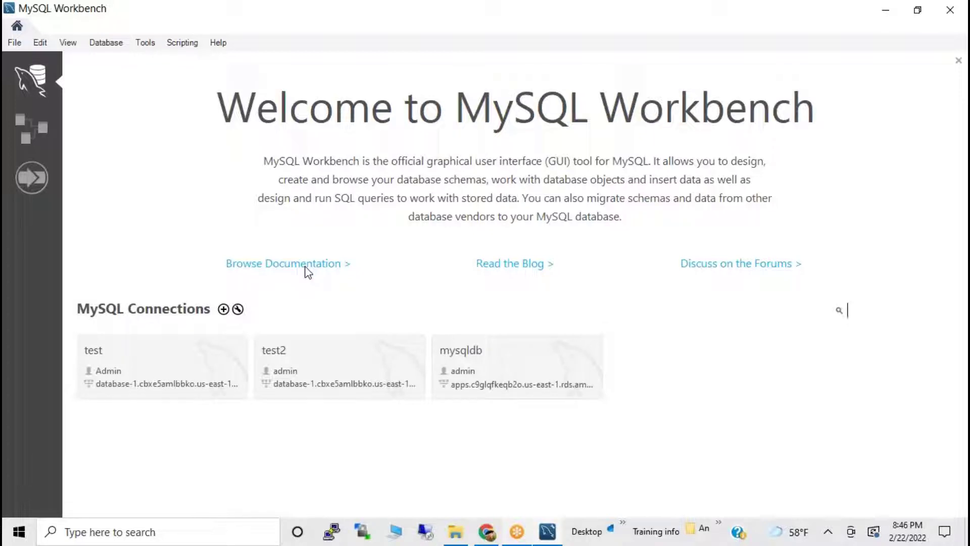
Minimize Workbench and open database-1's details, noting its Creating status.
click(885, 10)
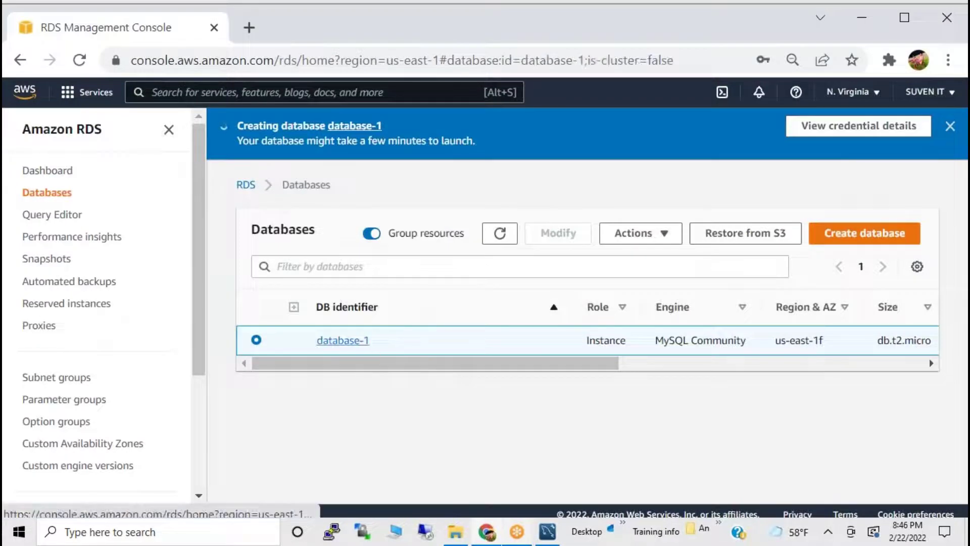
click(361, 342)
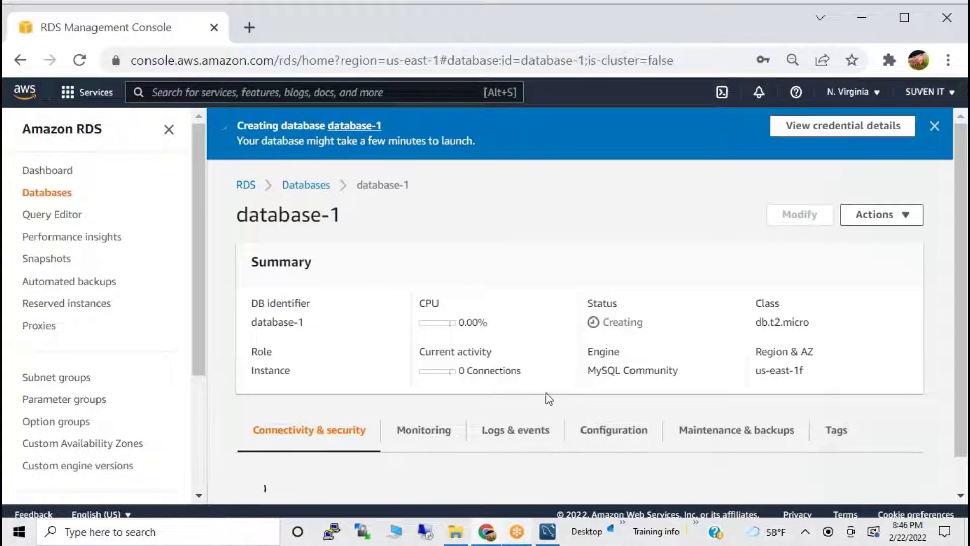
scroll(490, 368, down, 2)
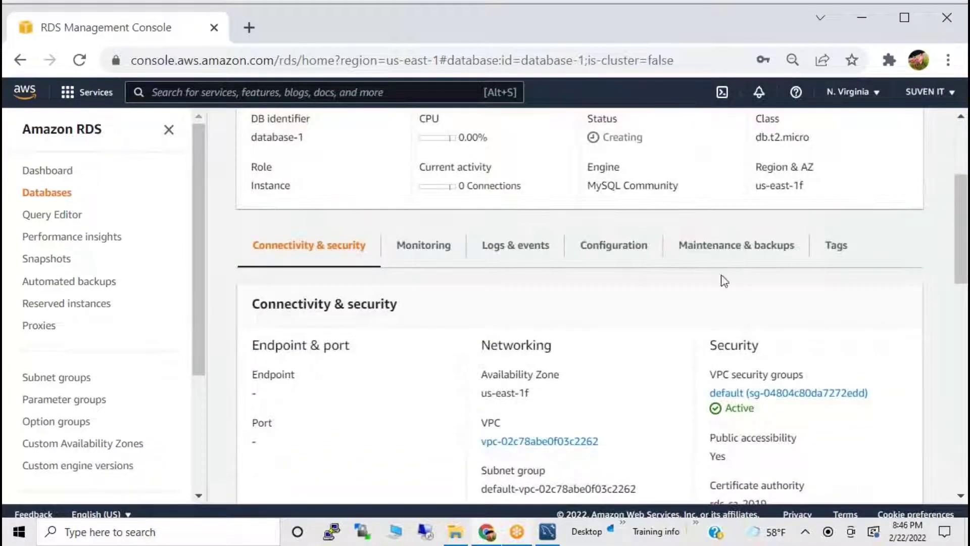
scroll(705, 268, up, 2)
drag(608, 230, 675, 238)
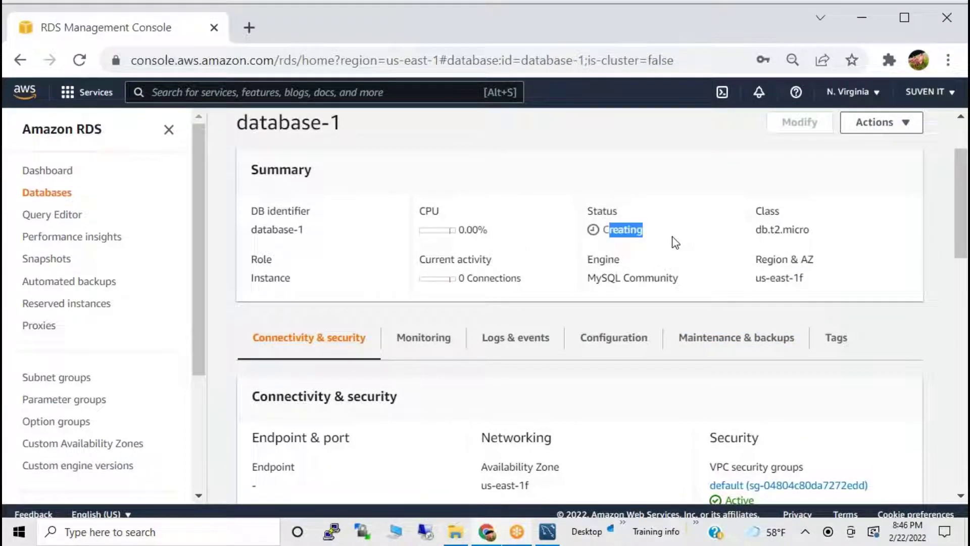
Review database-1's Logs & events tab, then return to the RDS dashboard.
click(505, 339)
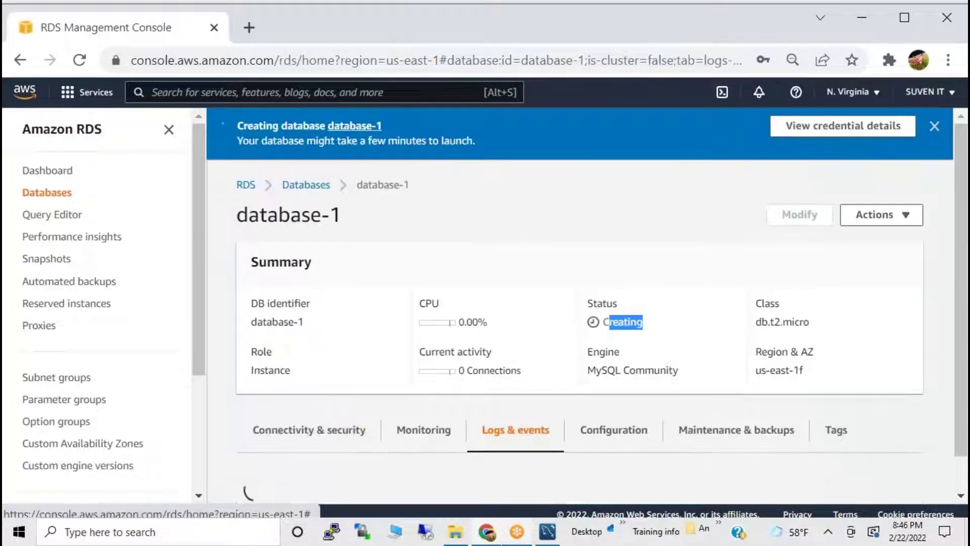
scroll(535, 379, down, 4)
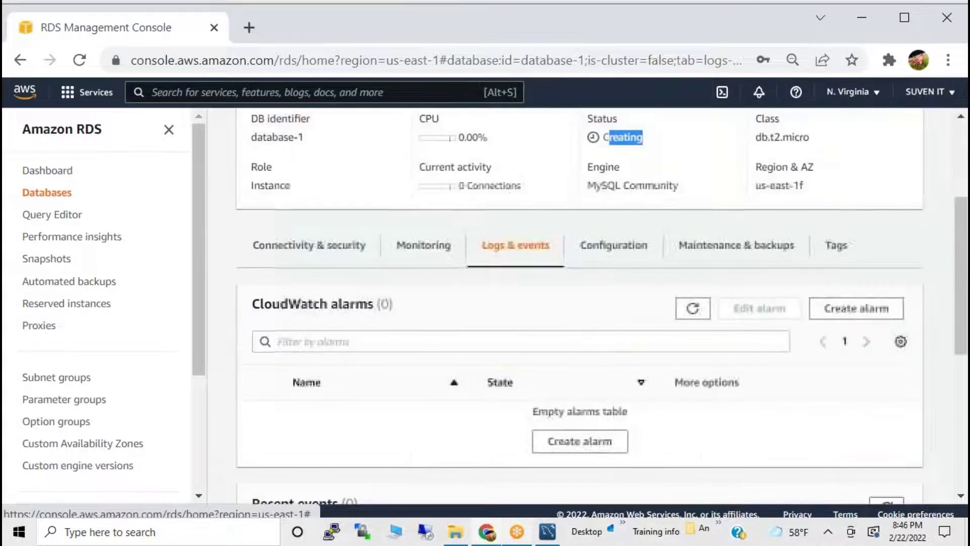
scroll(537, 385, down, 7)
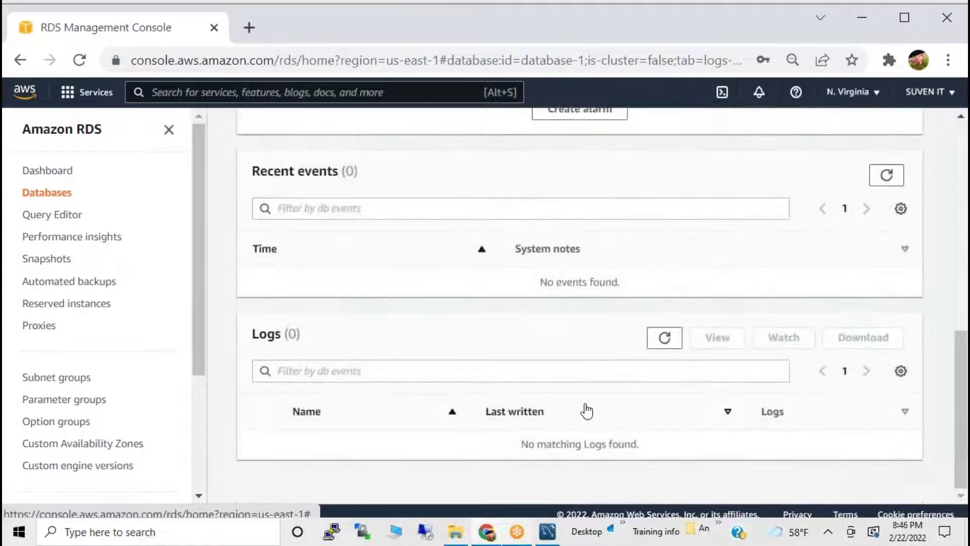
scroll(586, 410, up, 4)
scroll(581, 404, up, 2)
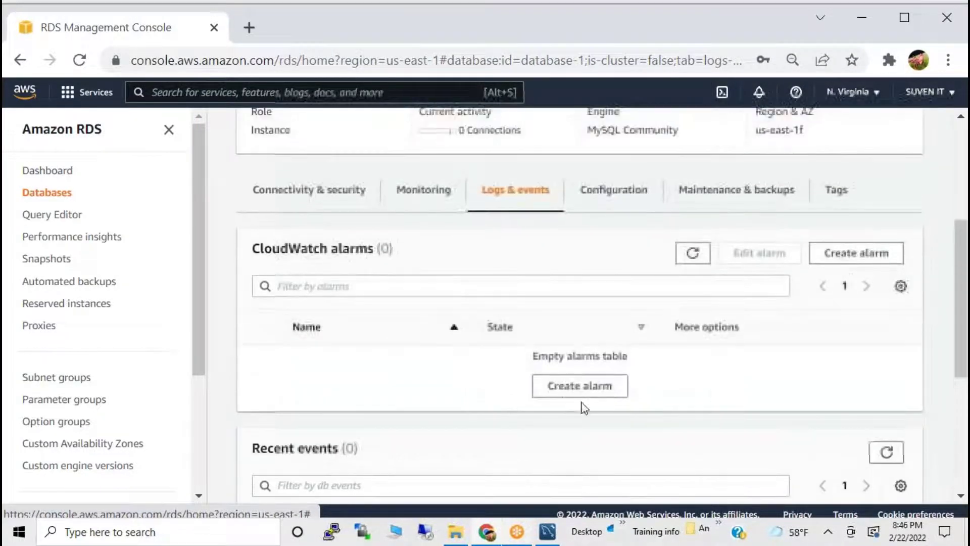
scroll(556, 384, down, 6)
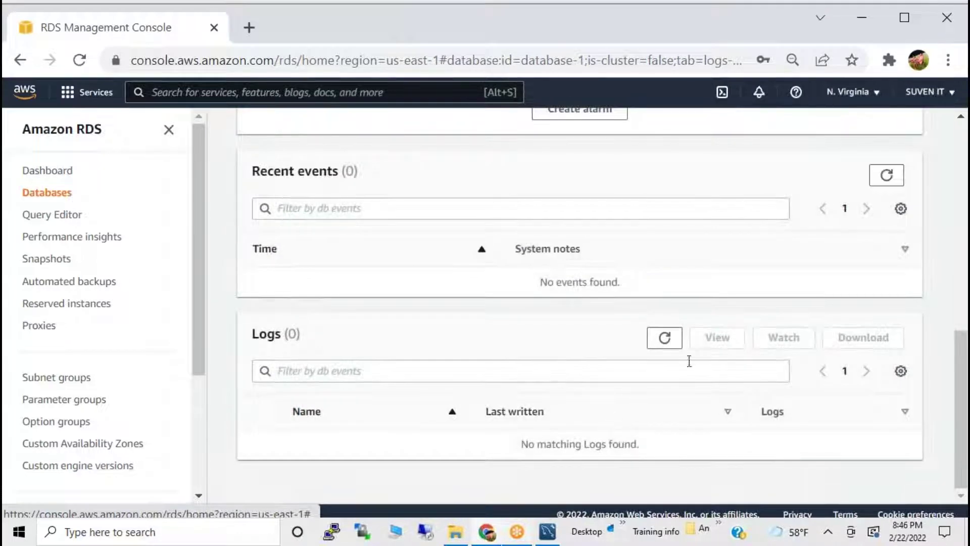
scroll(555, 240, up, 6)
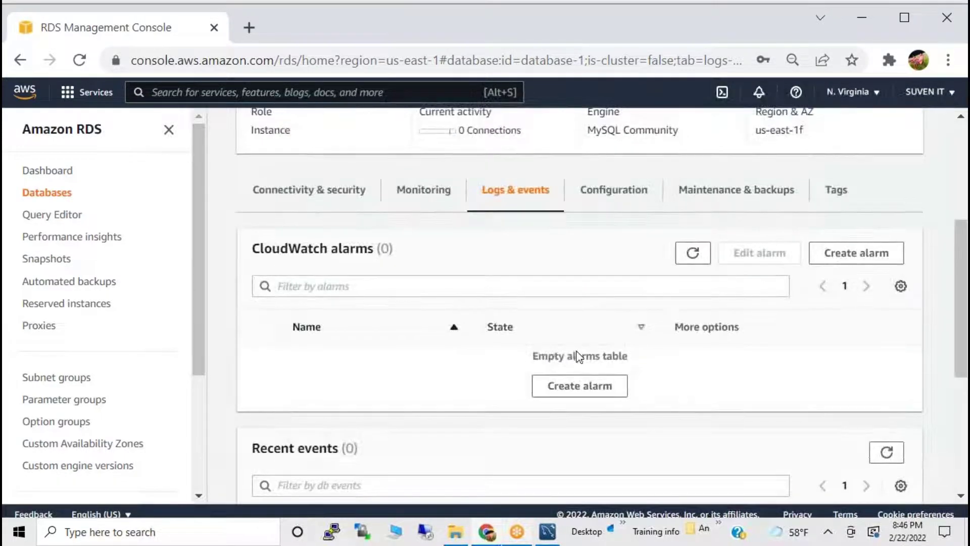
click(60, 171)
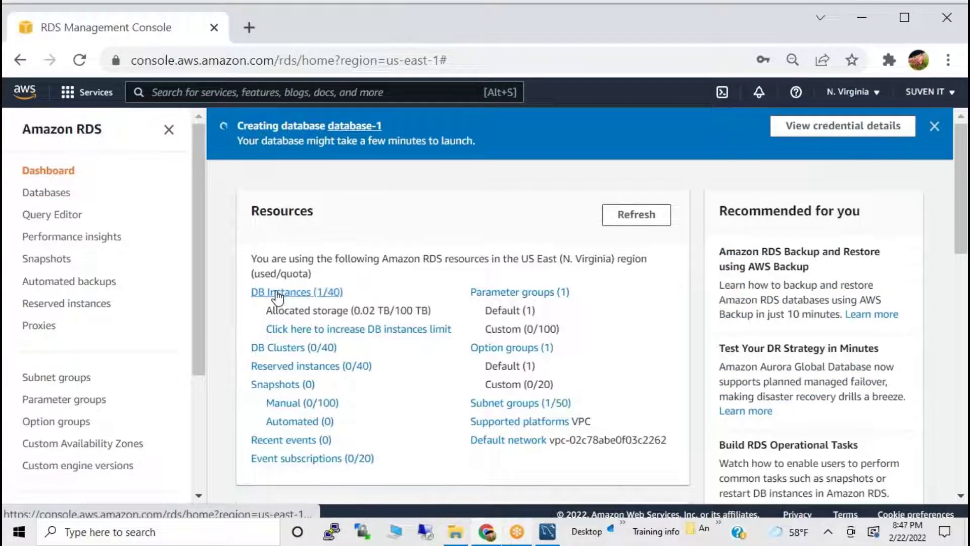
Open the DB Instances (1/40) list, then start a new Chrome tab.
click(298, 292)
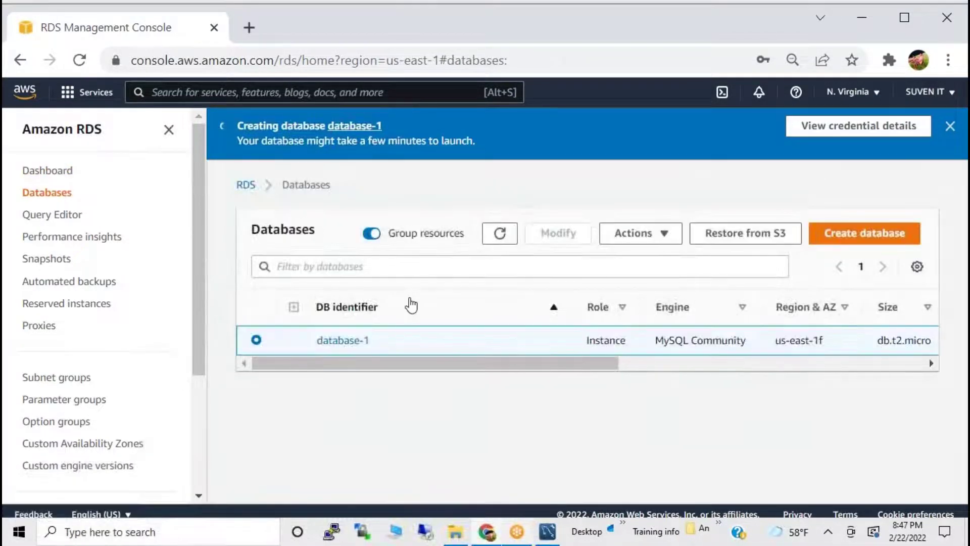
click(493, 534)
click(493, 534)
click(247, 28)
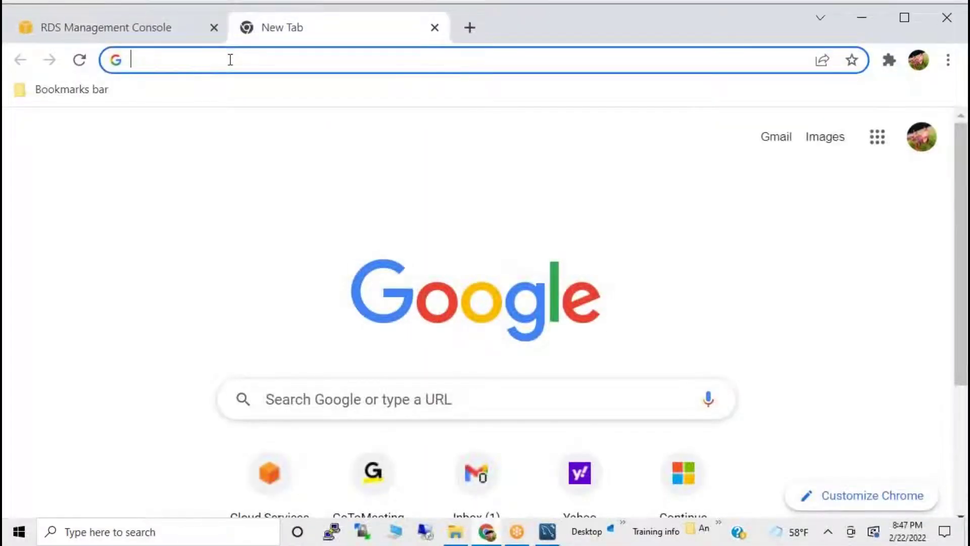
Search Google for 'workbench download' from the new tab's address bar.
text(g)
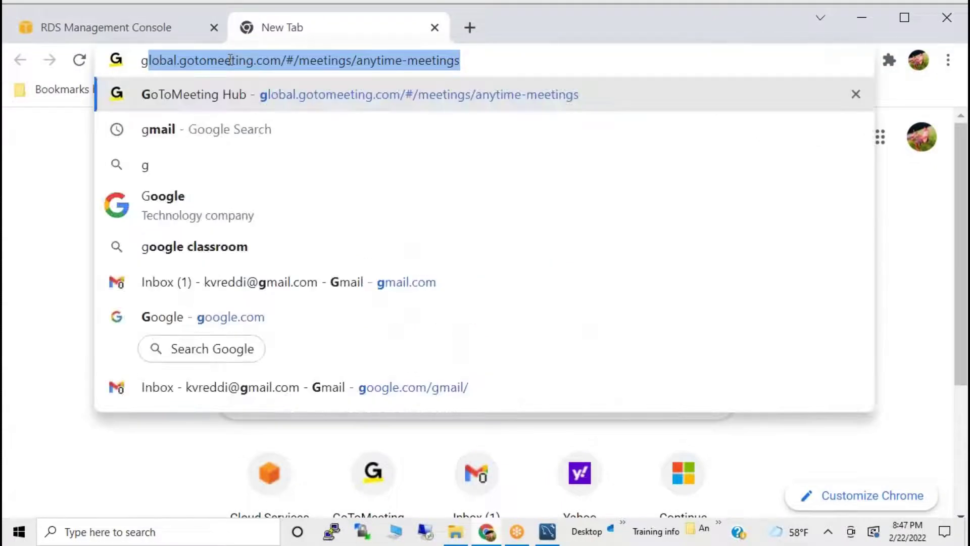
key(BackSpace)
key(BackSpace)
text(work)
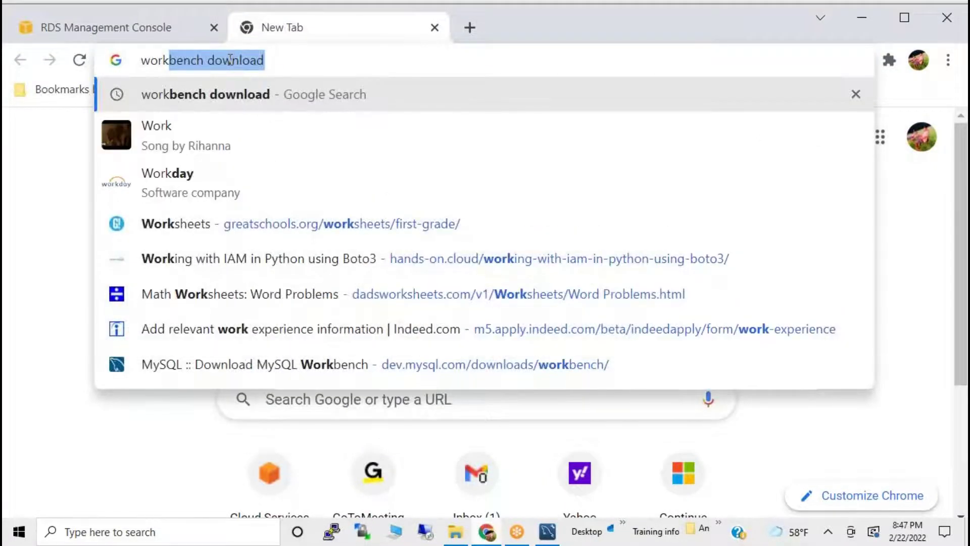
key(Return)
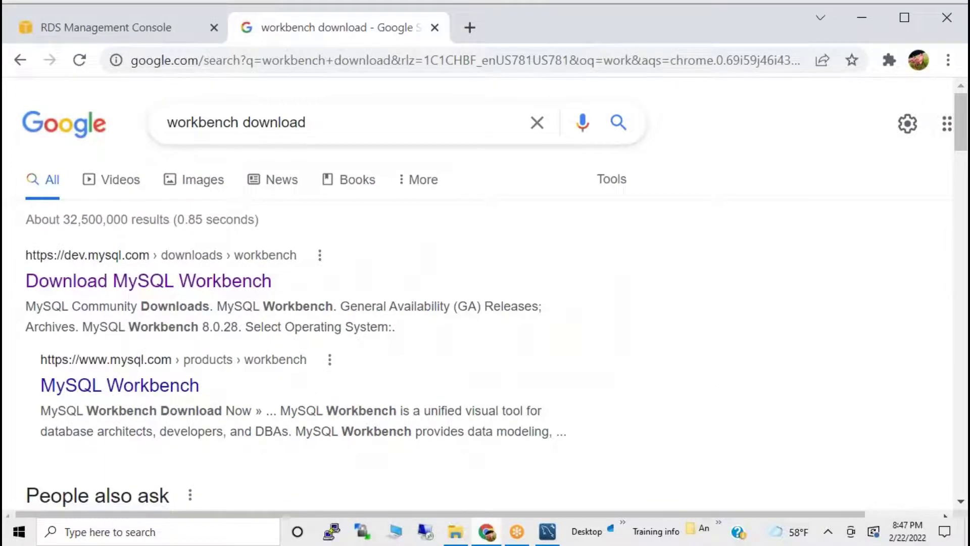
scroll(161, 370, down, 3)
scroll(161, 371, up, 3)
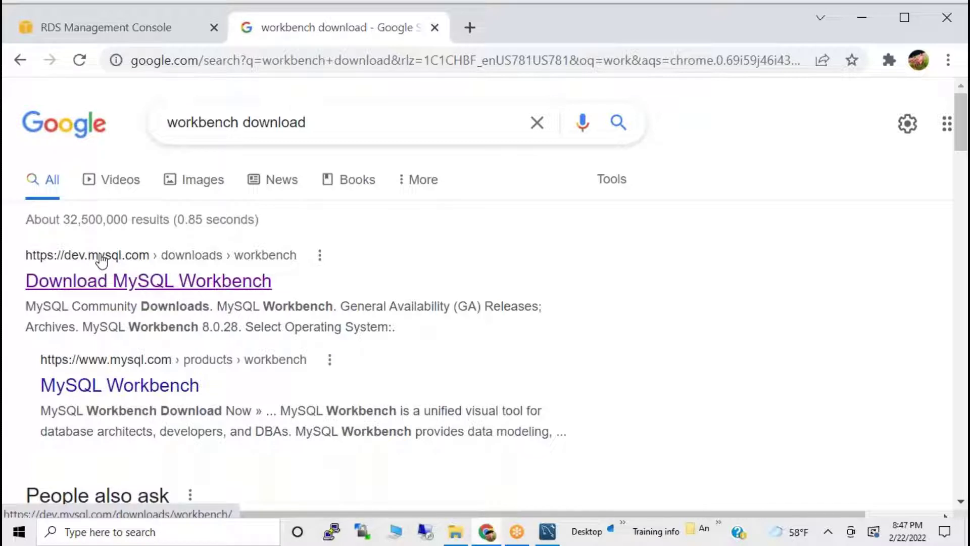
Open the Download MySQL Workbench page's Archives, showing 8.0.27 for Microsoft Windows.
click(196, 257)
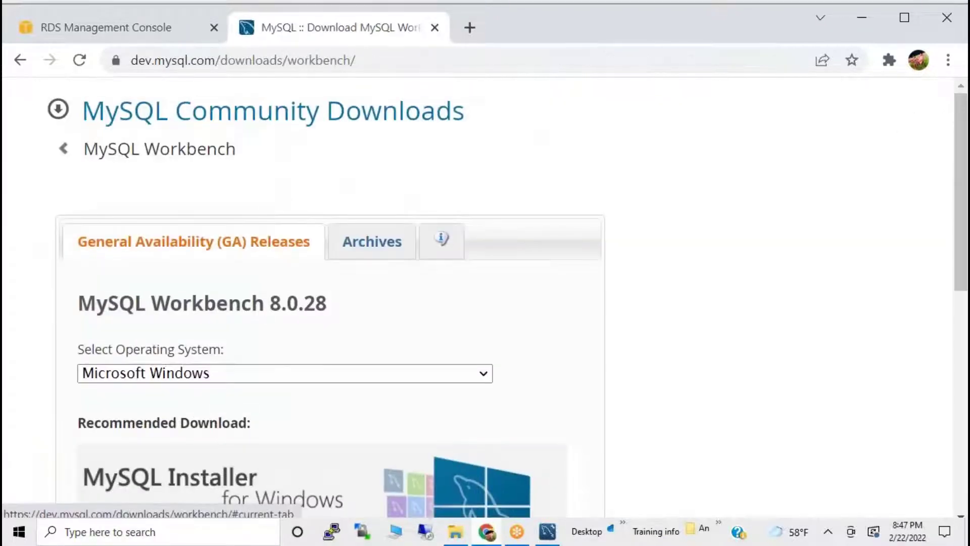
click(331, 62)
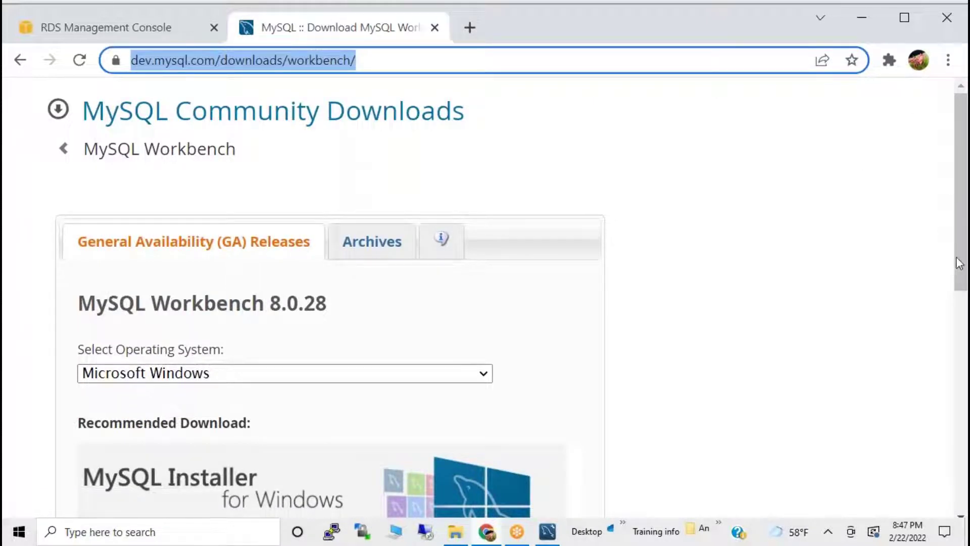
click(944, 274)
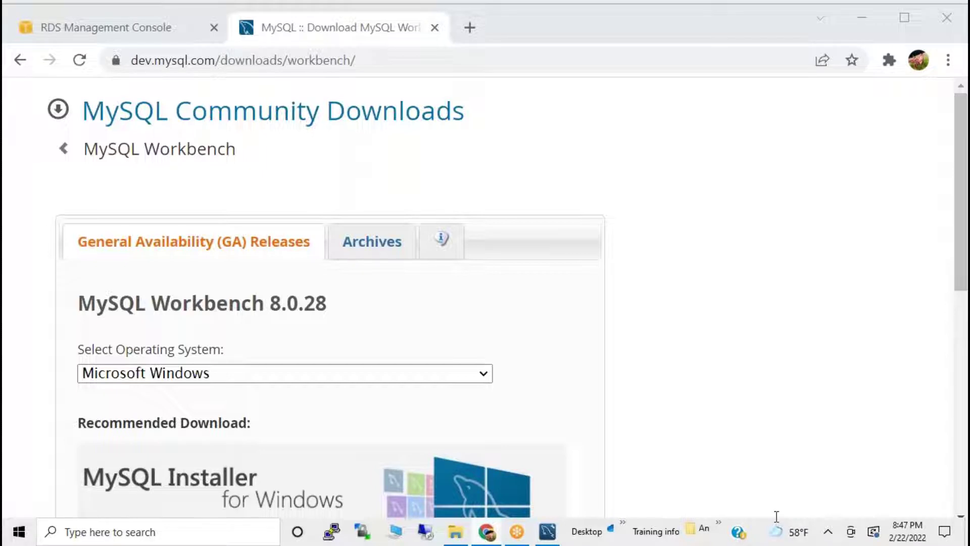
click(357, 245)
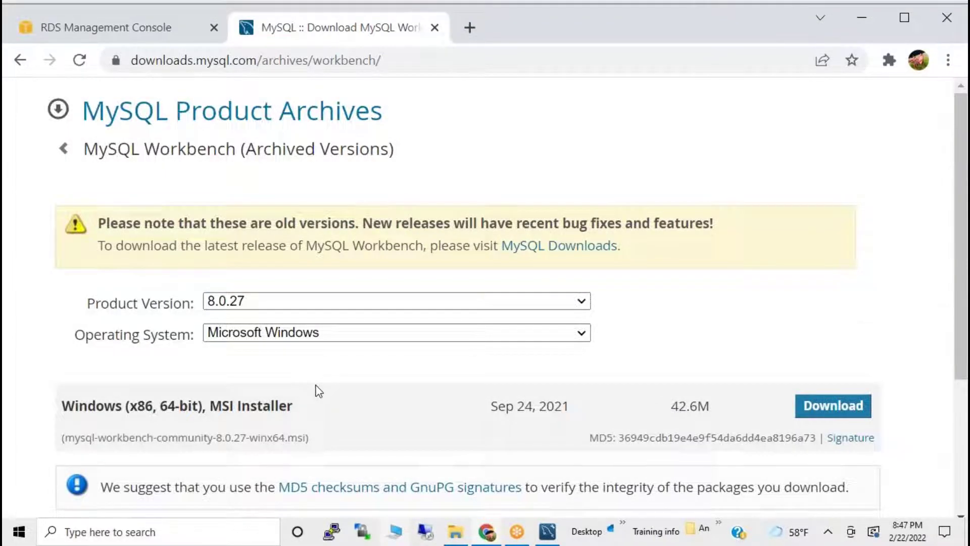
scroll(318, 390, down, 4)
scroll(318, 390, up, 4)
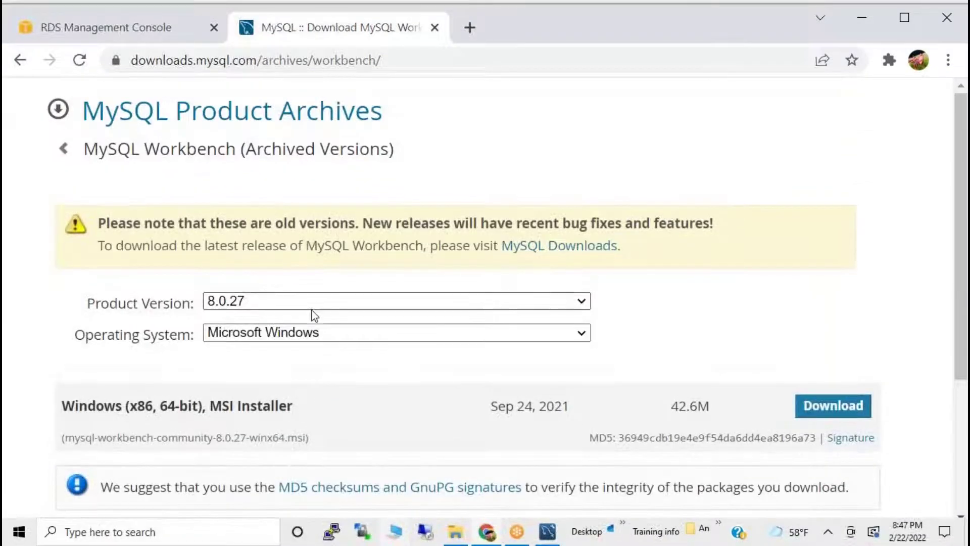
click(307, 333)
click(140, 298)
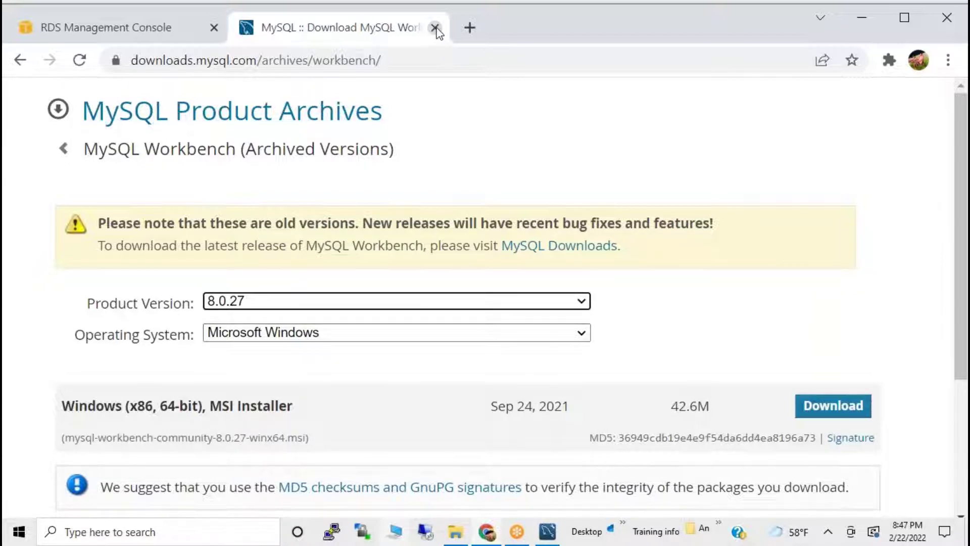
Close the MySQL tab, reopen DB Instances, and scroll to database-1's Creating status.
click(434, 27)
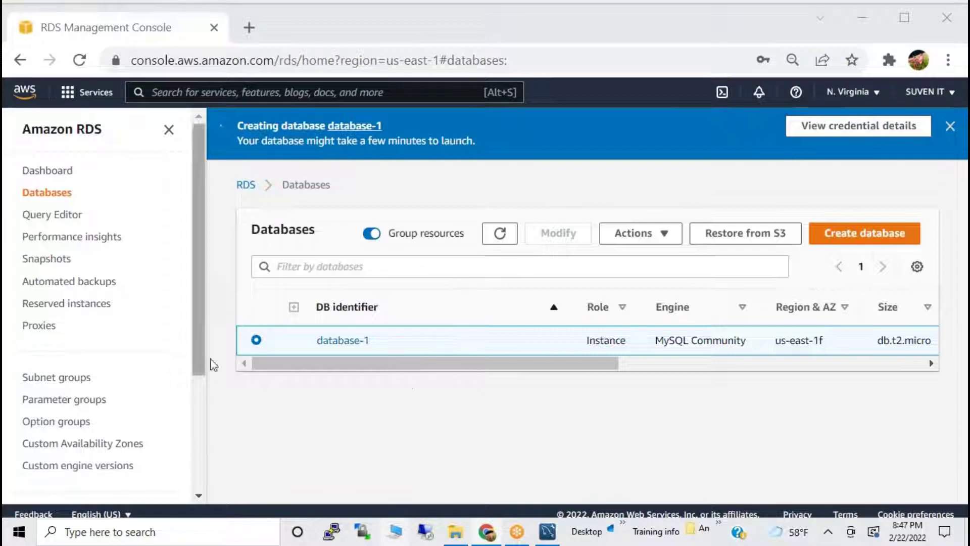
click(59, 176)
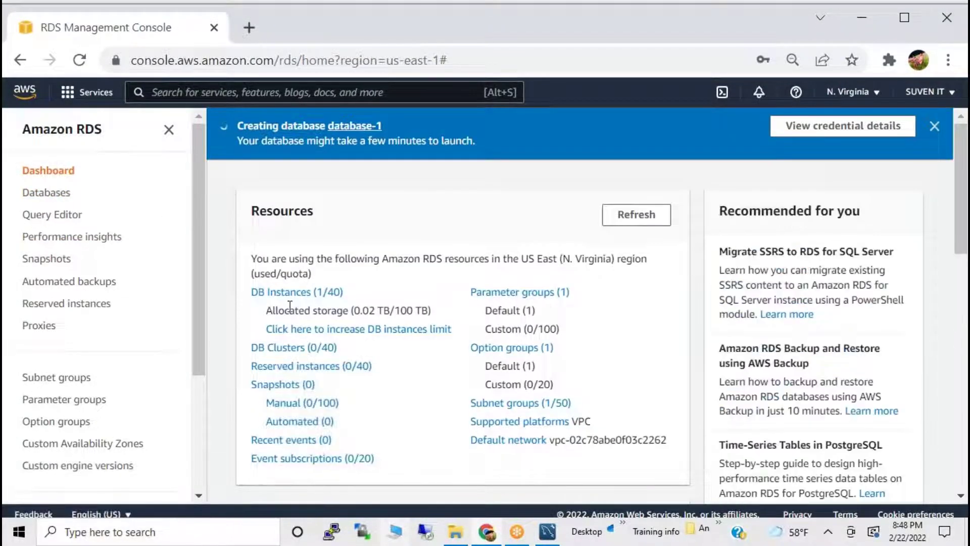
click(283, 292)
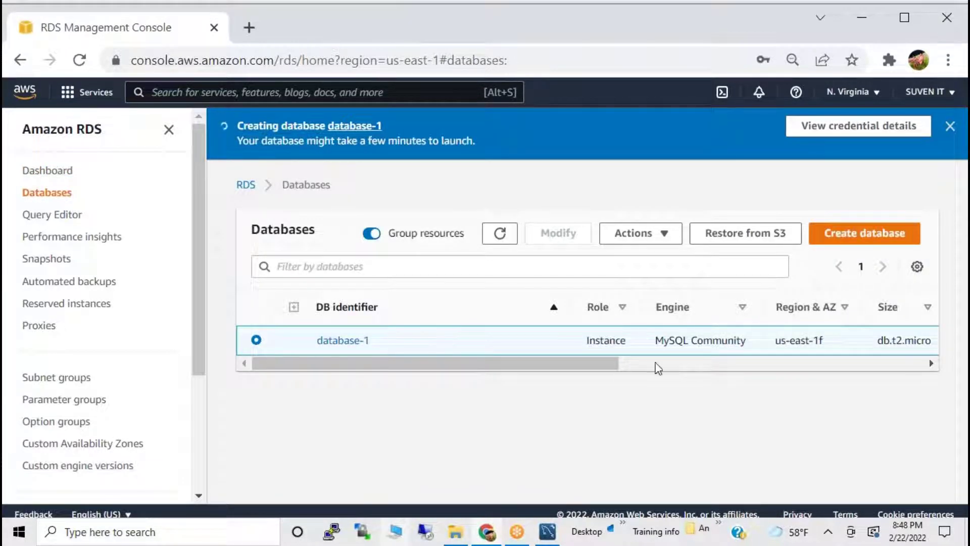
drag(633, 364, 369, 340)
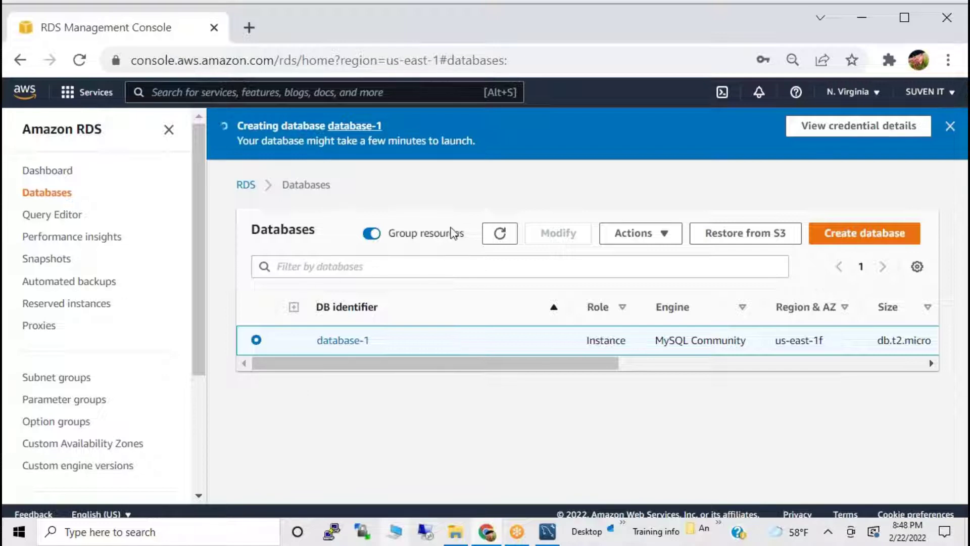
click(494, 238)
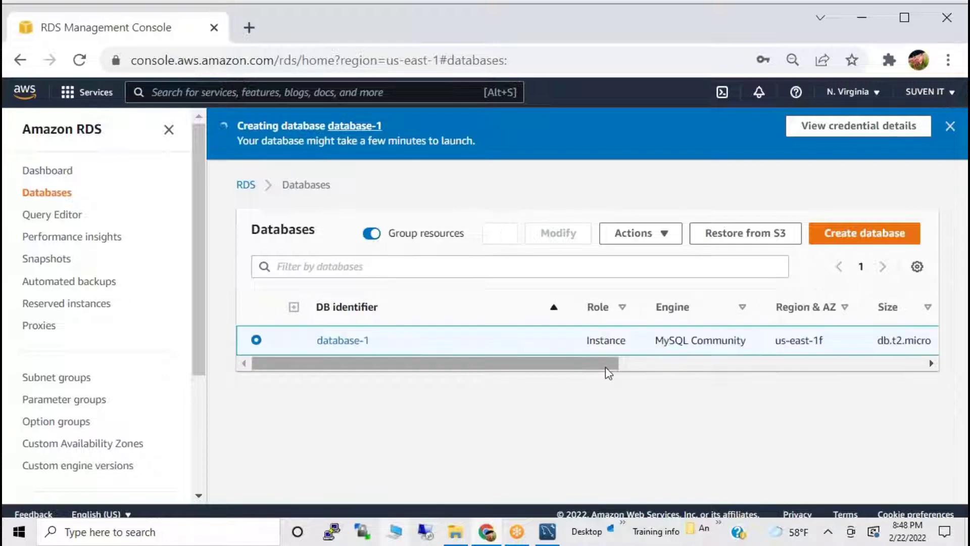
drag(606, 365, 658, 384)
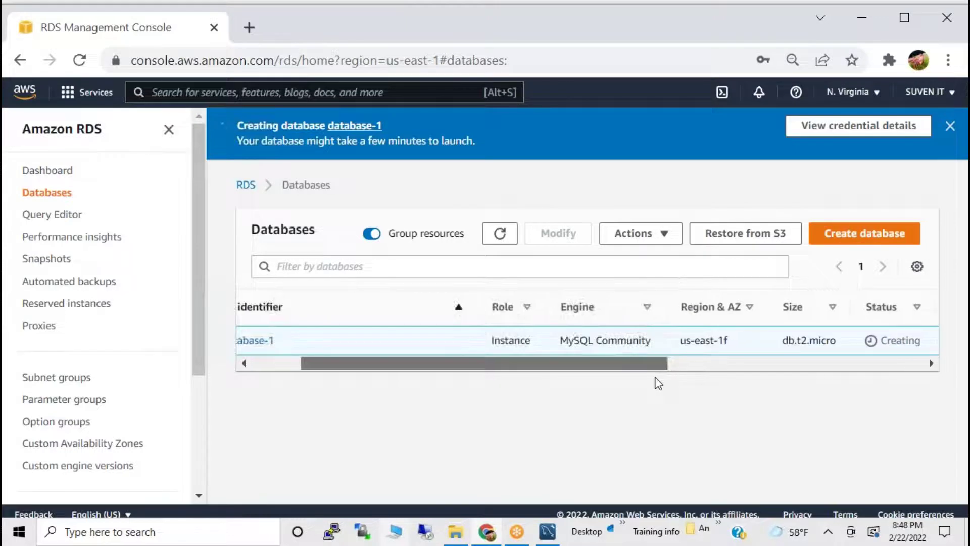
drag(659, 384, 732, 389)
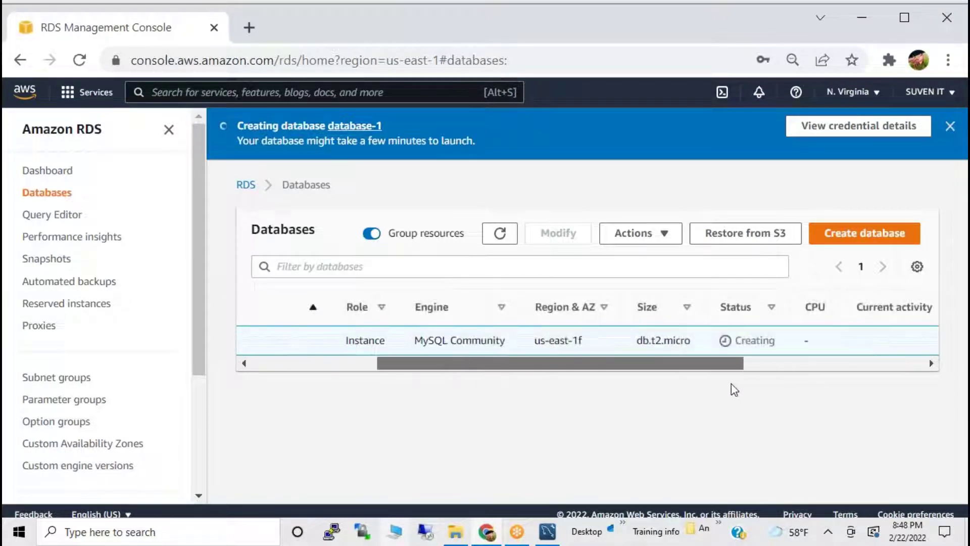
double_click(769, 341)
drag(740, 365, 435, 364)
drag(655, 340, 770, 353)
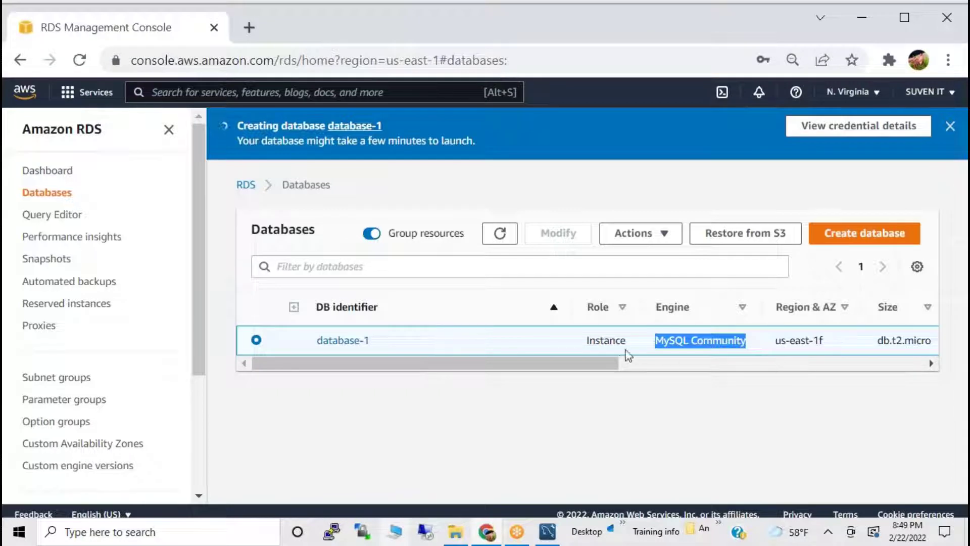
drag(612, 364, 427, 344)
drag(613, 363, 736, 380)
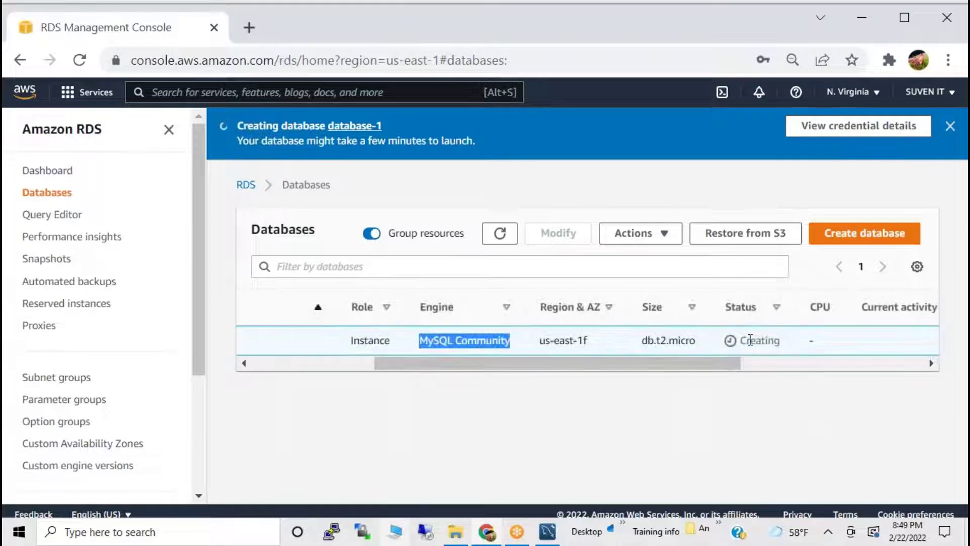
drag(750, 340, 781, 340)
click(503, 237)
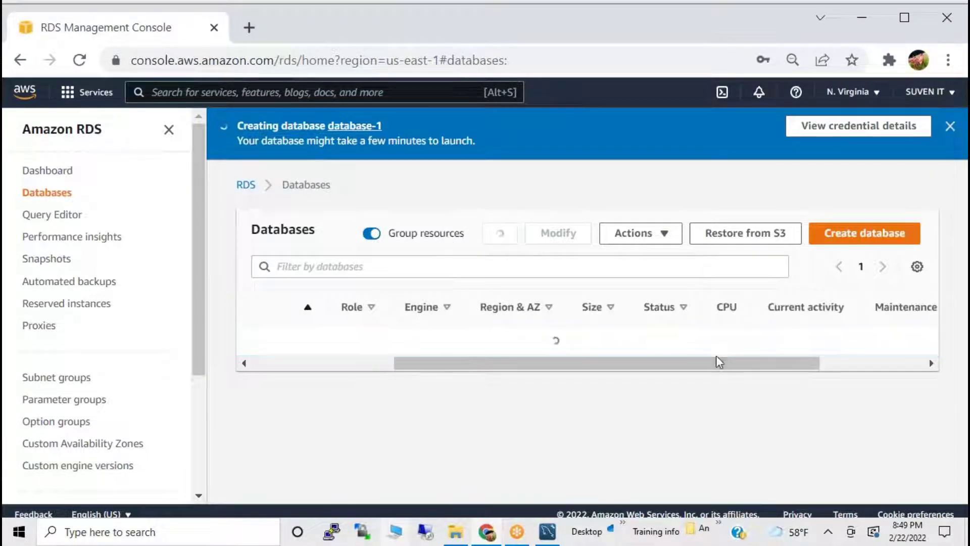
drag(815, 371, 567, 366)
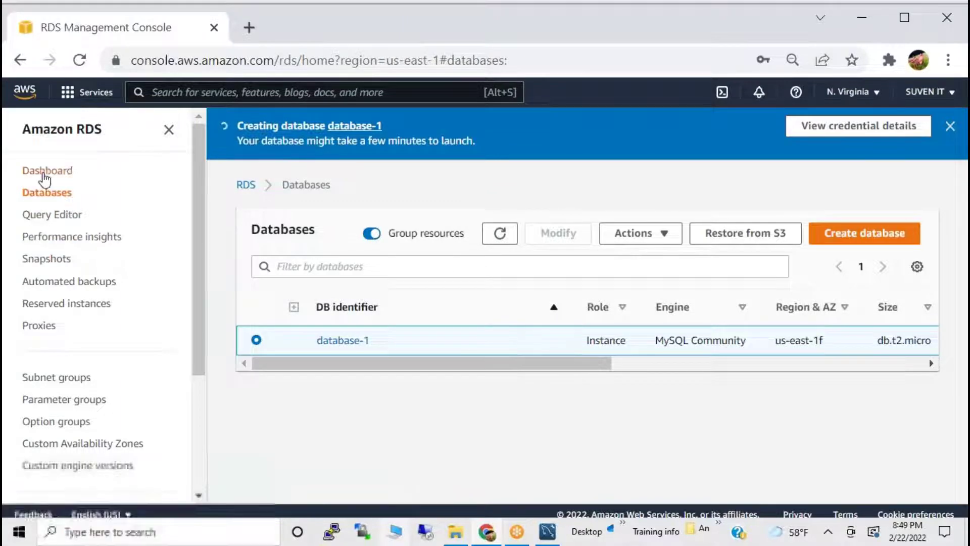
click(43, 171)
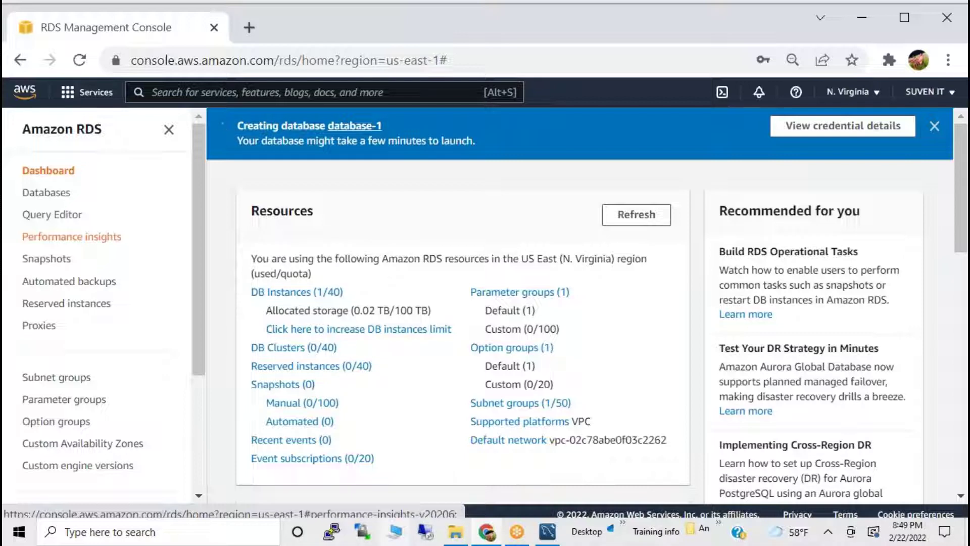
click(47, 194)
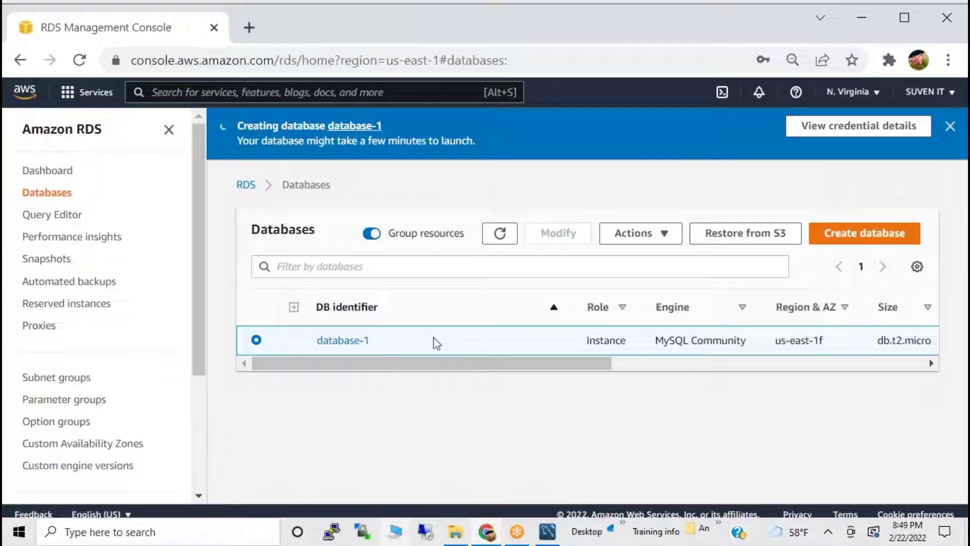
drag(462, 362, 736, 381)
Open Query Editor, note its Serverless and Data API requirement, and cancel the dialog.
click(50, 216)
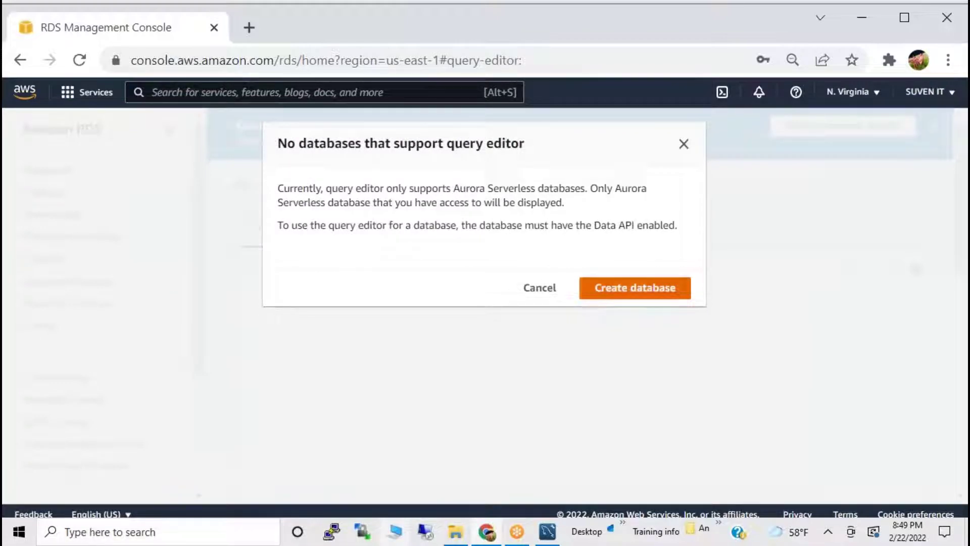
drag(489, 188, 607, 189)
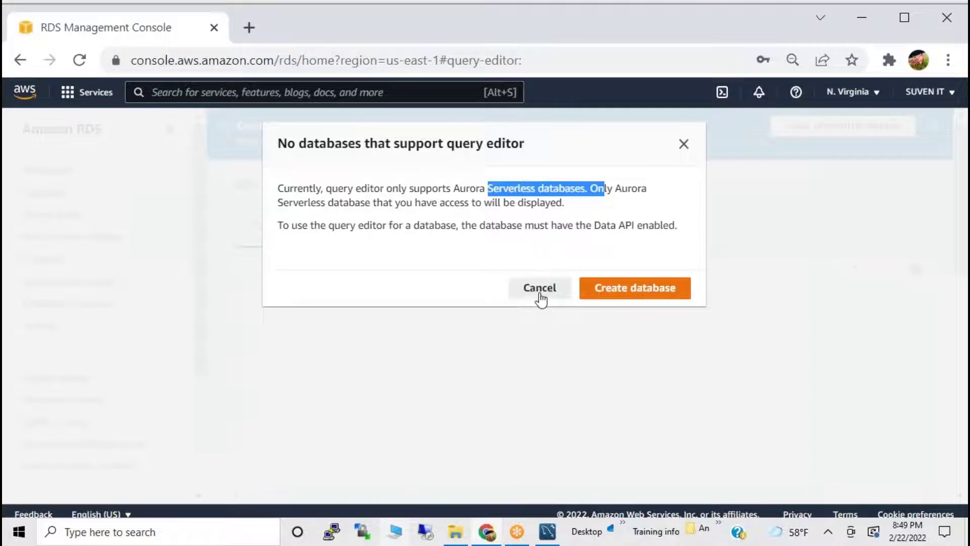
click(539, 295)
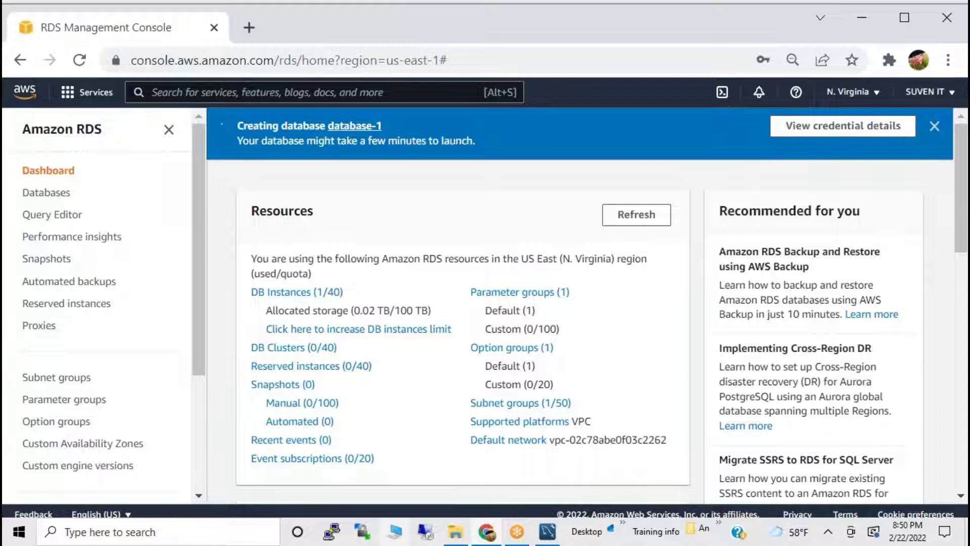
click(57, 217)
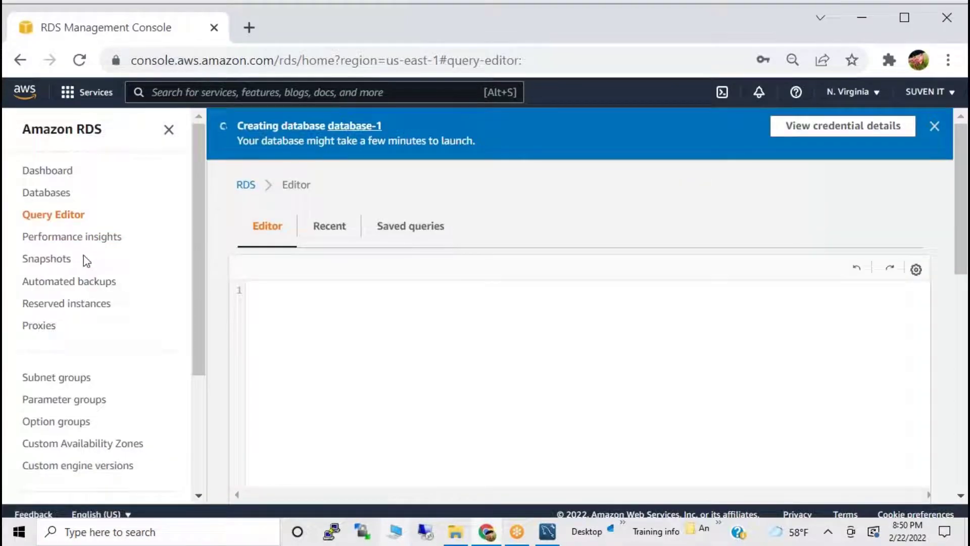
click(71, 236)
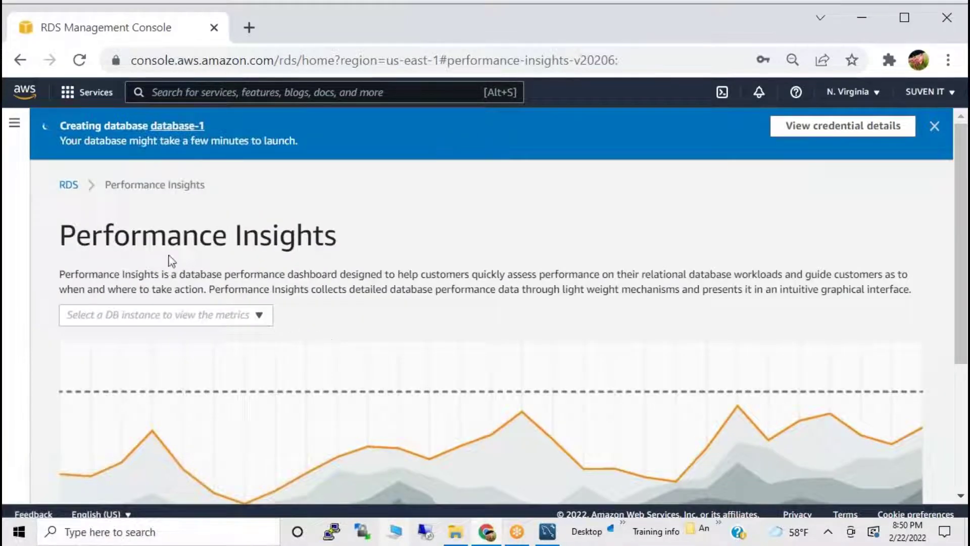
click(222, 314)
click(257, 326)
click(69, 185)
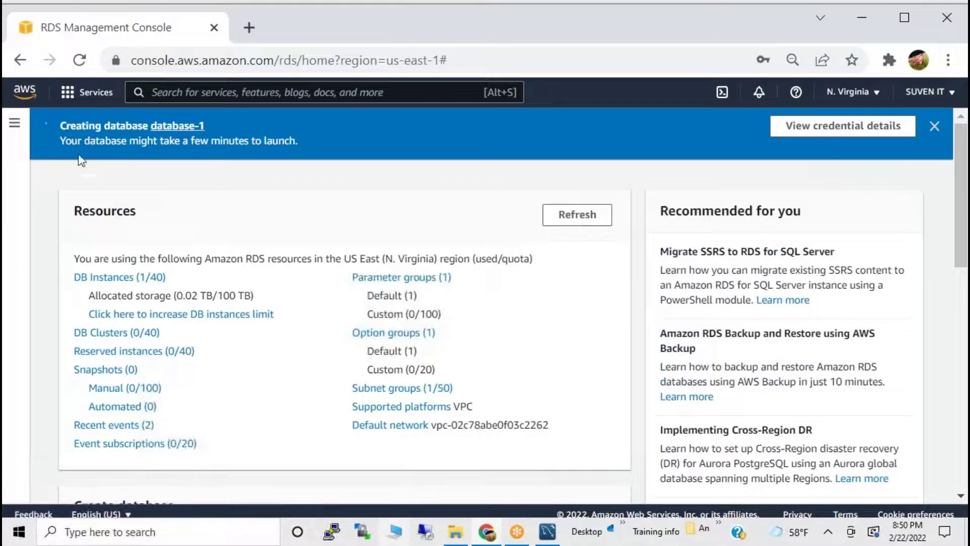
click(14, 123)
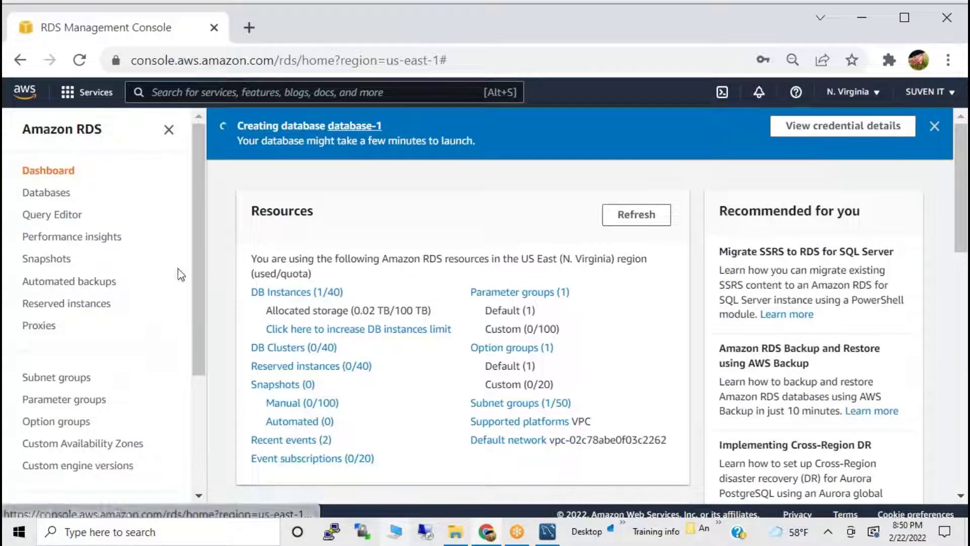
Go to Snapshots and review the System, Shared with me and Public snapshot tabs.
click(52, 260)
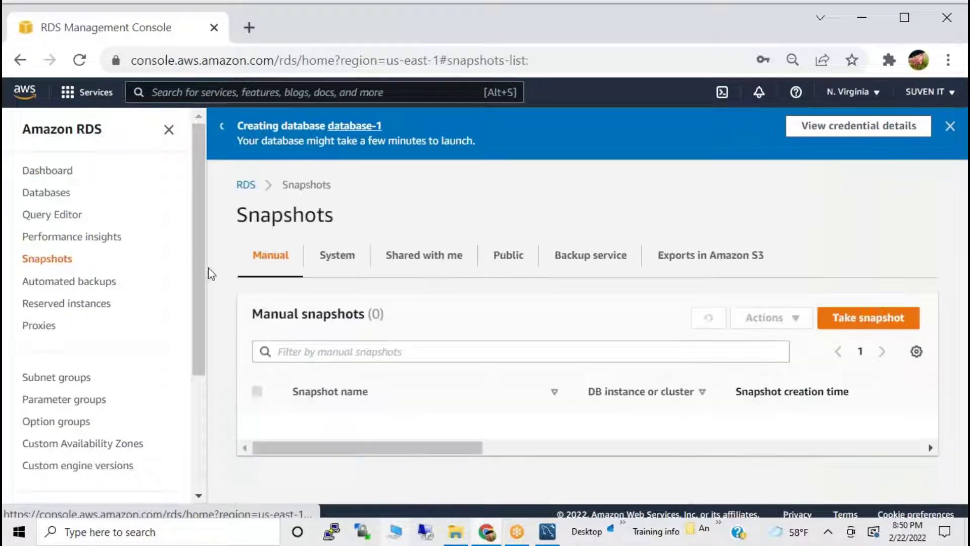
click(340, 258)
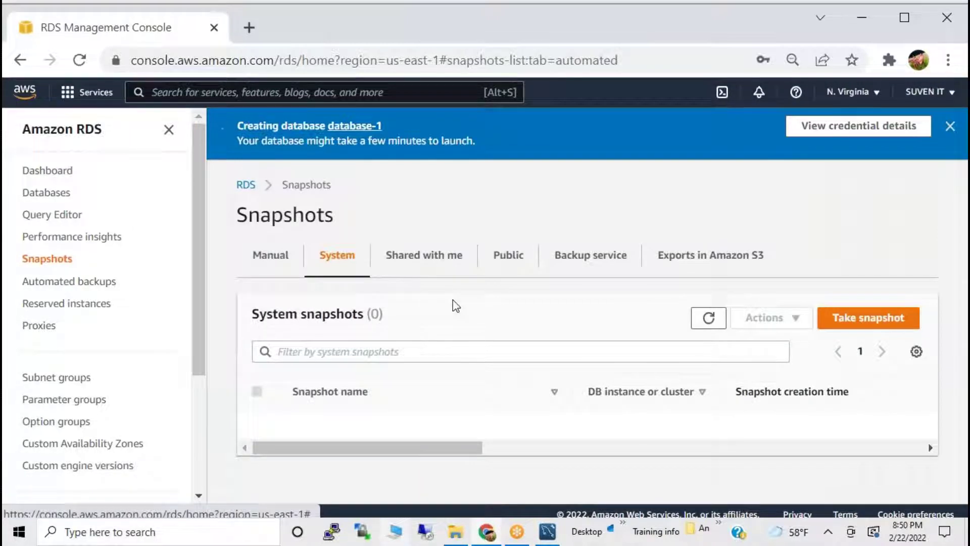
click(428, 258)
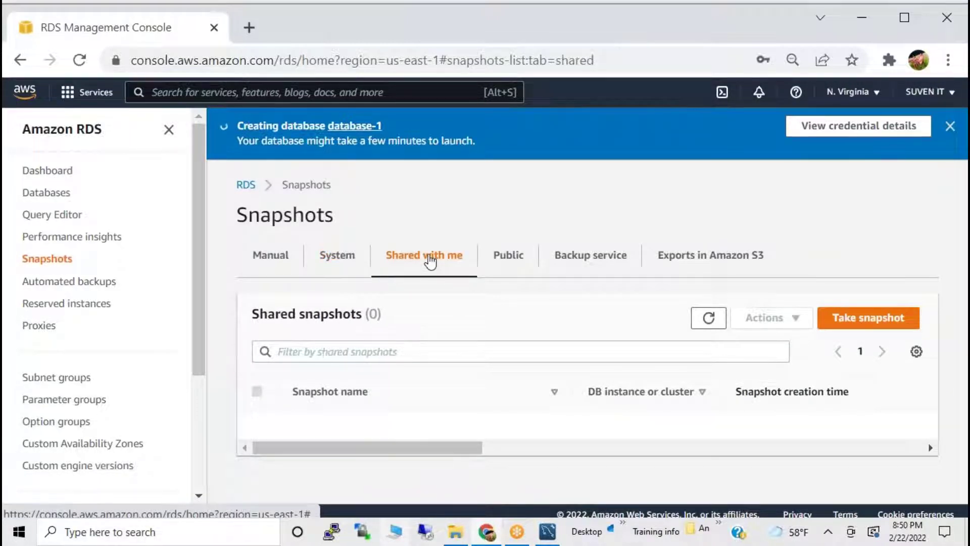
click(336, 257)
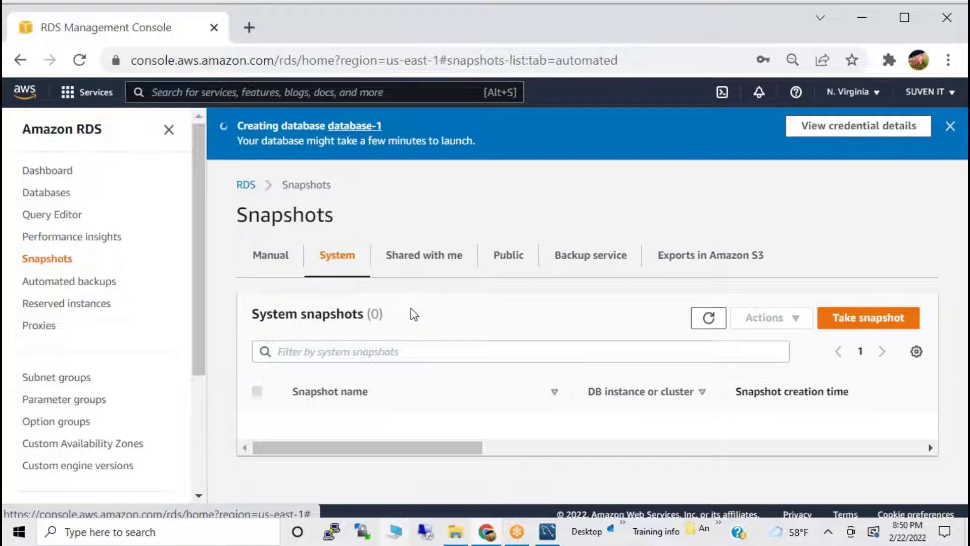
click(475, 271)
click(504, 261)
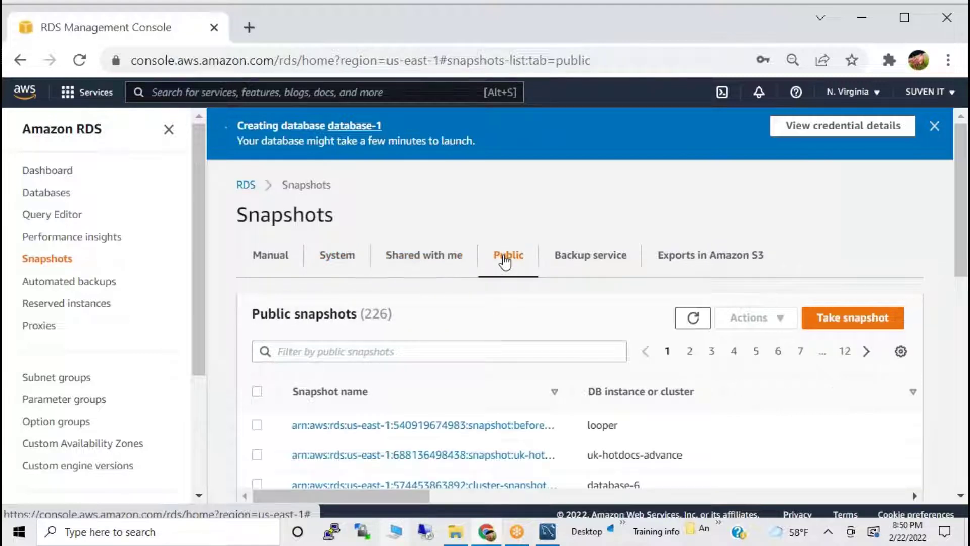
scroll(562, 437, down, 3)
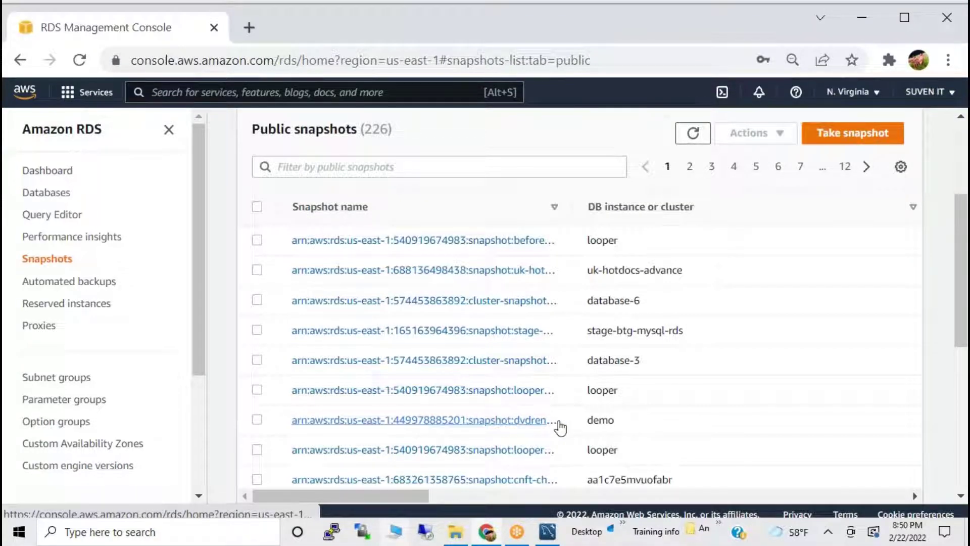
scroll(556, 426, up, 3)
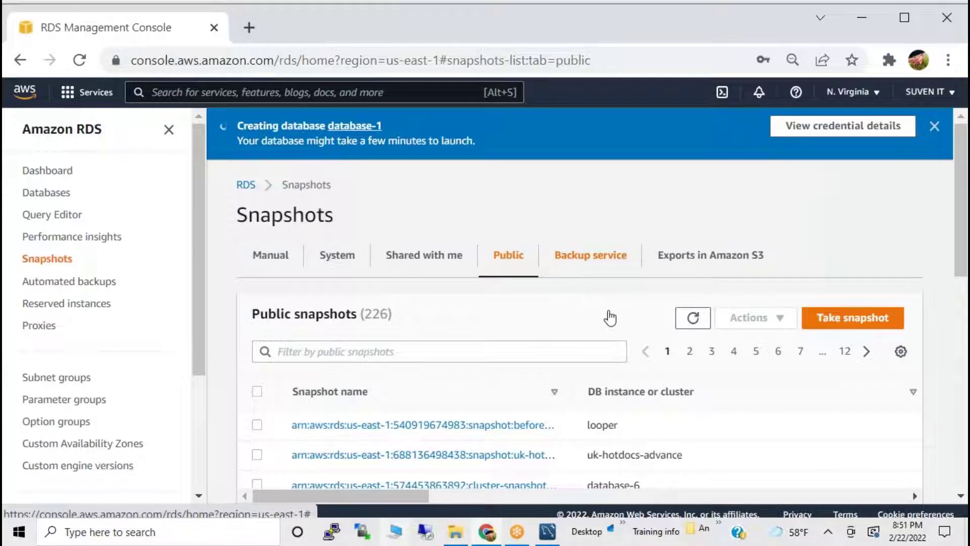
Check Backup service snapshots, cancel Take snapshot, and view the empty Exports in Amazon S3 list.
click(618, 271)
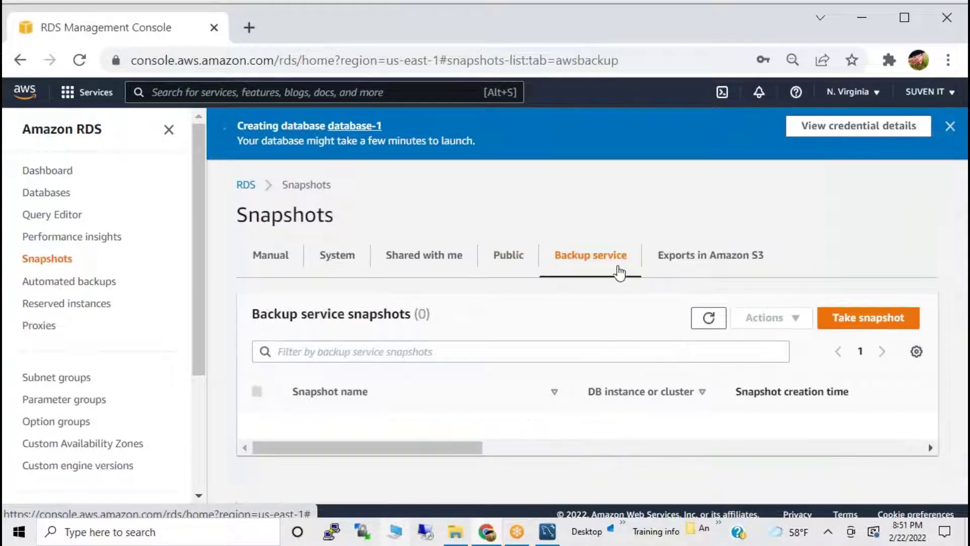
click(850, 326)
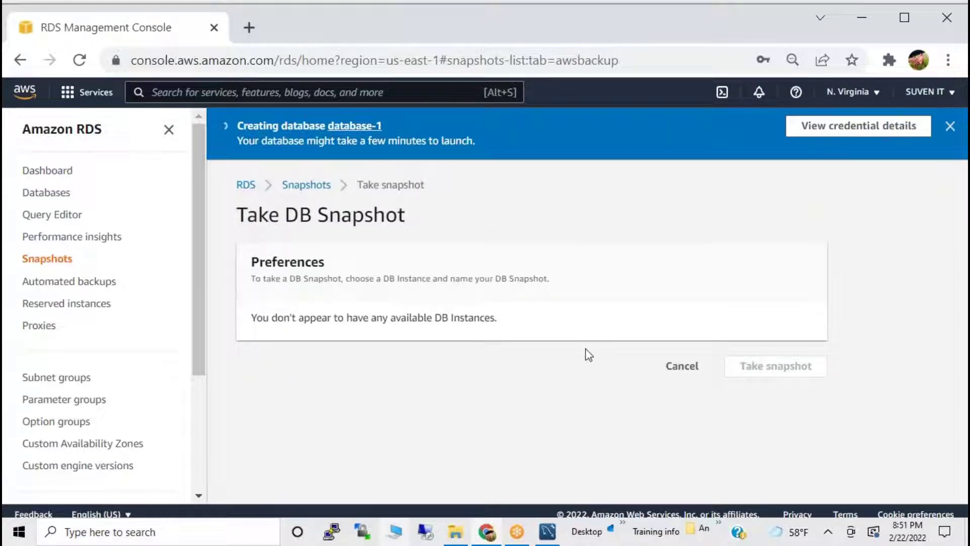
click(670, 369)
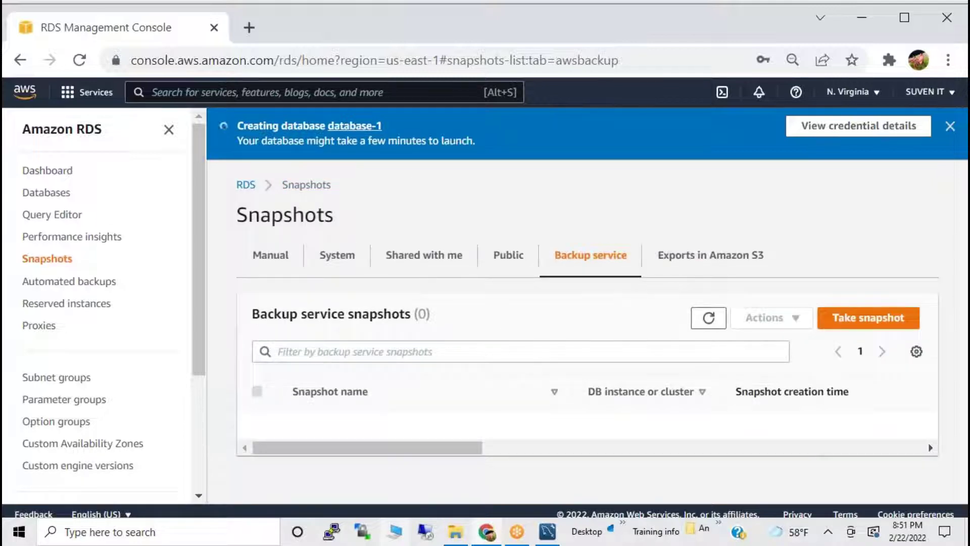
click(695, 272)
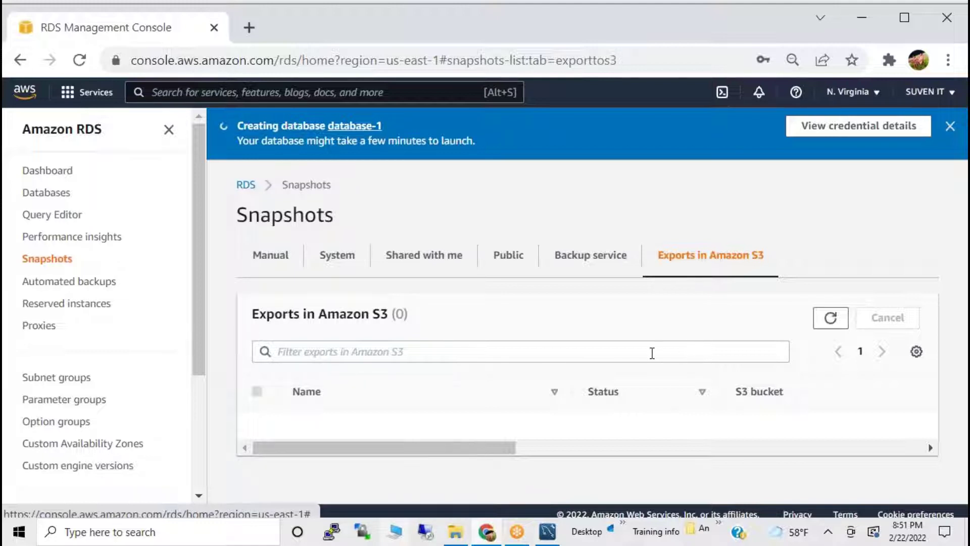
Look at database-1's entry in the Automated backups list.
click(56, 283)
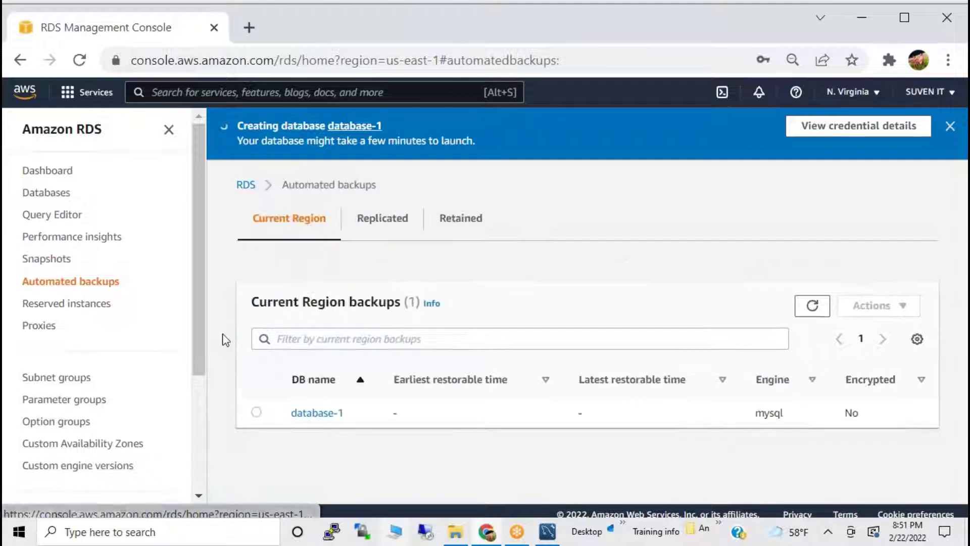
click(256, 412)
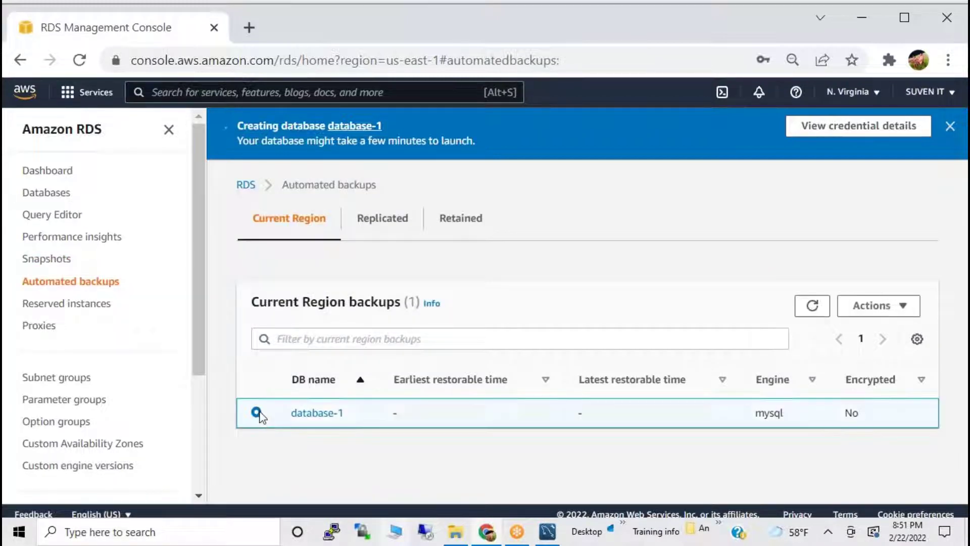
drag(351, 417, 291, 412)
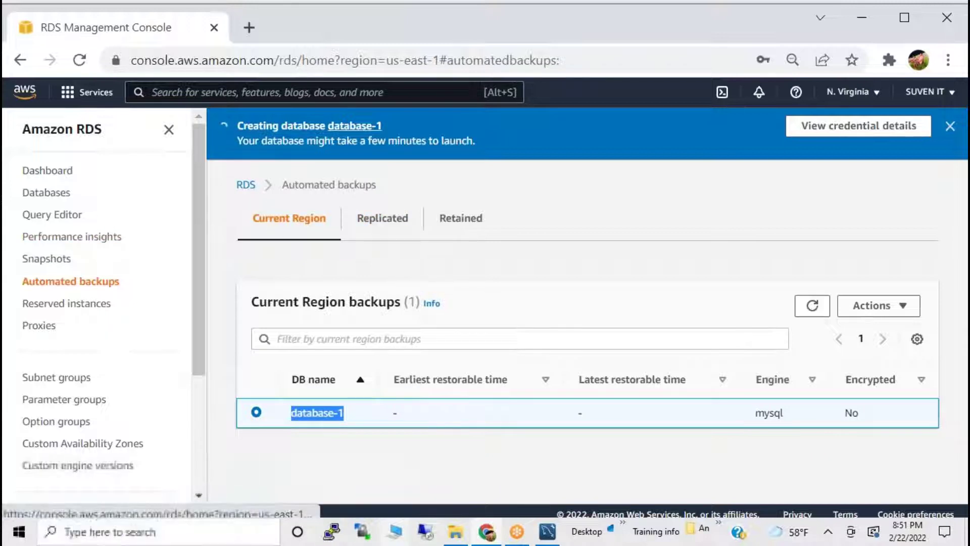
From the dashboard, open DB Instances and read database-1's status in the Databases table.
click(48, 170)
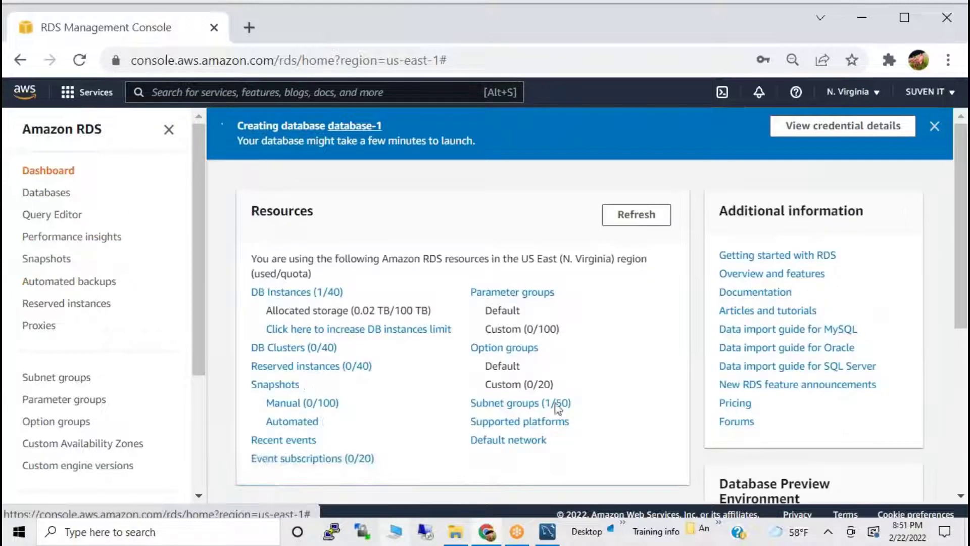
click(313, 293)
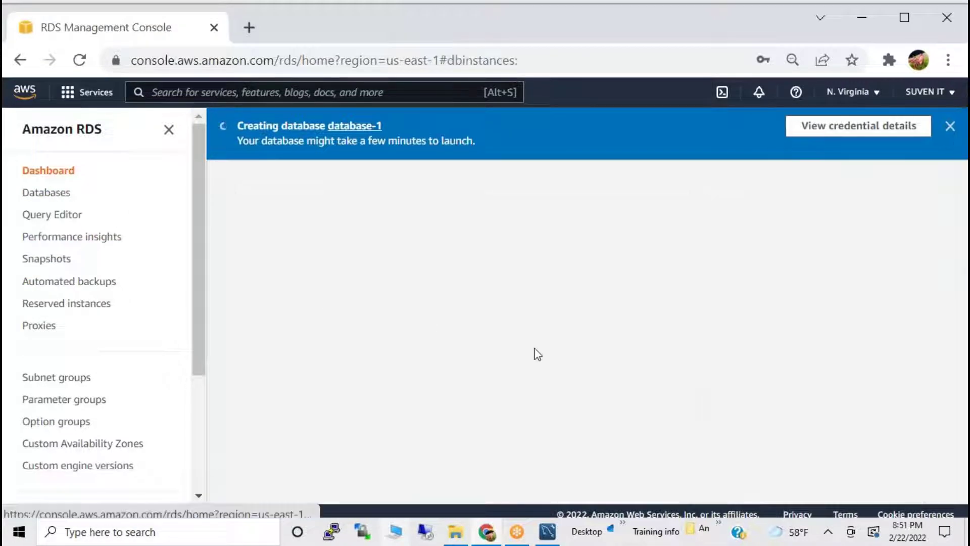
click(677, 363)
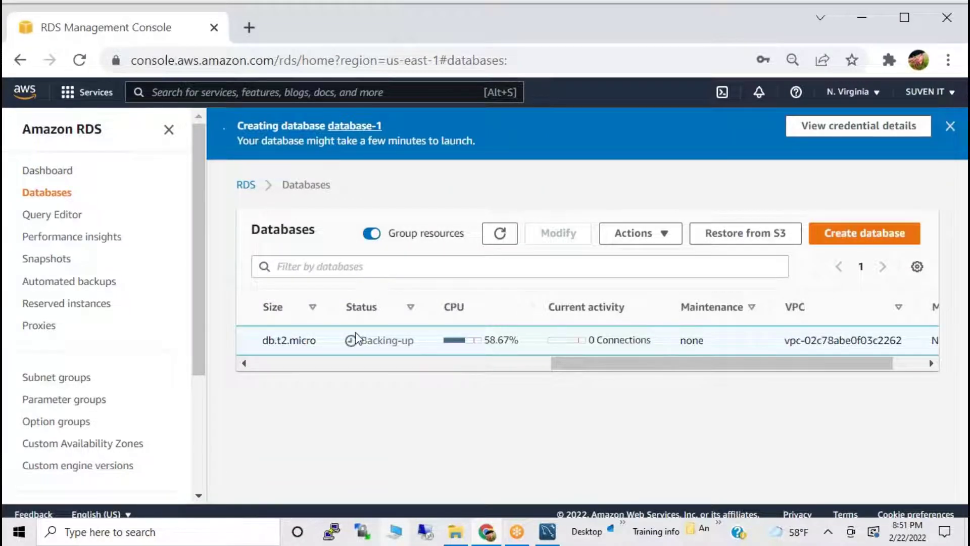
drag(355, 340, 445, 350)
click(513, 363)
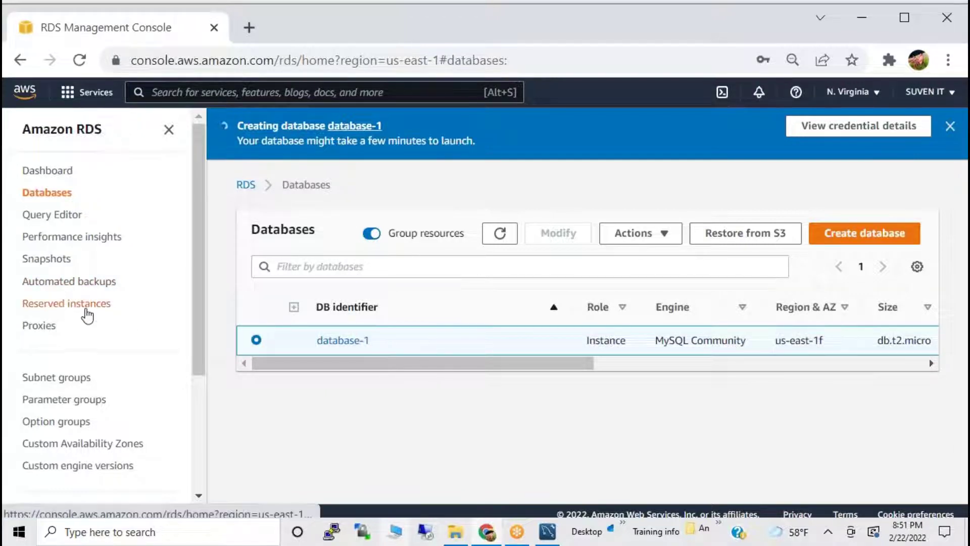
Read database-1's automated backup summary, then view the Reserved instances page with 0 reservations.
click(73, 281)
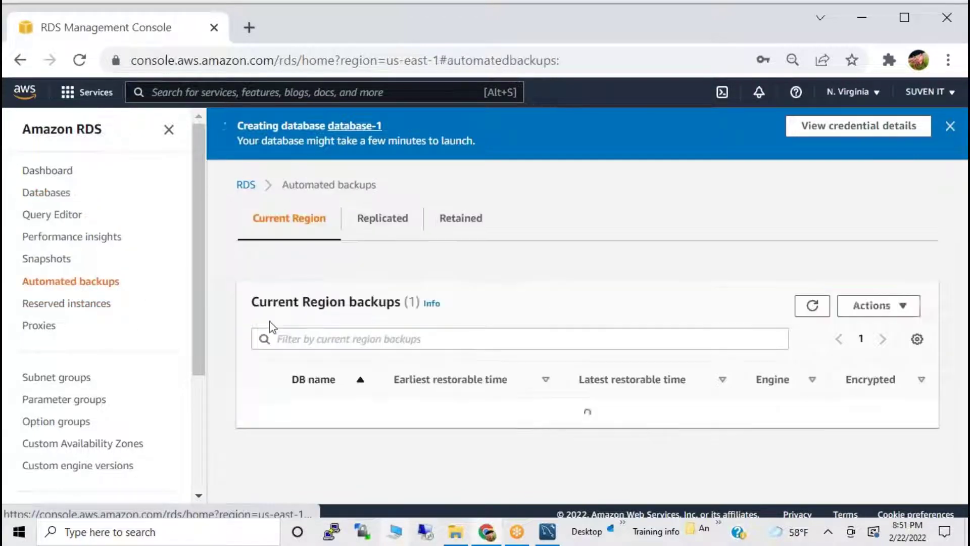
click(317, 414)
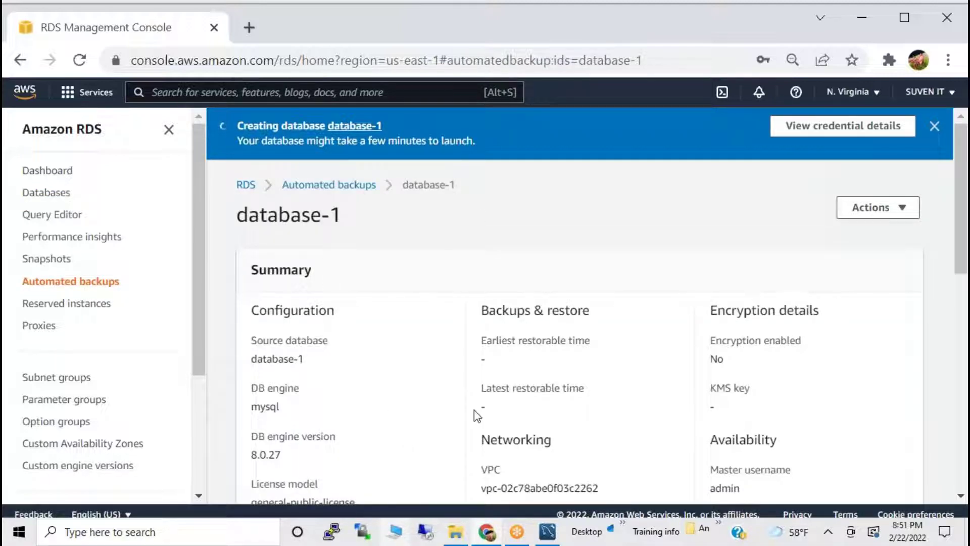
scroll(474, 410, down, 3)
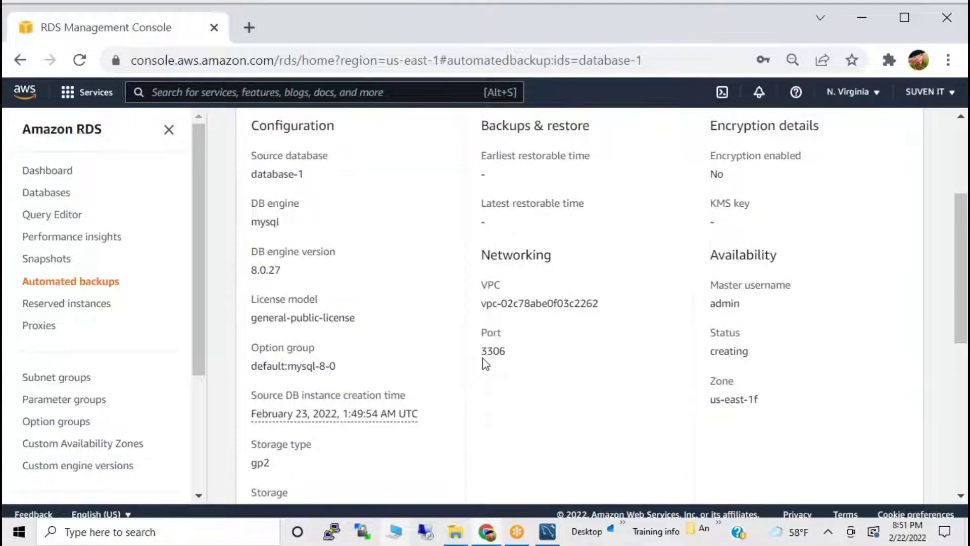
click(60, 309)
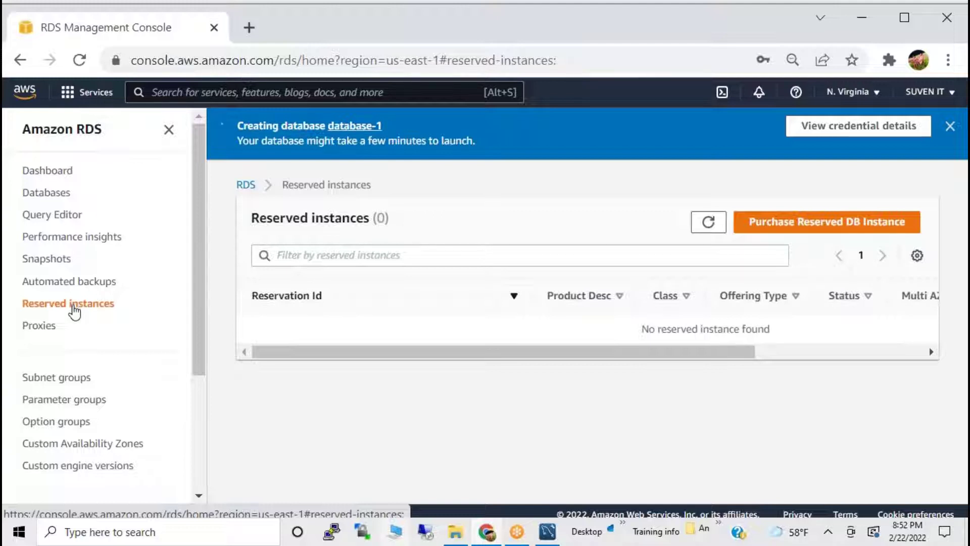
Browse the Proxies, Subnet groups and Option groups pages, ending on Parameter groups showing default.mysql8.0.
click(47, 334)
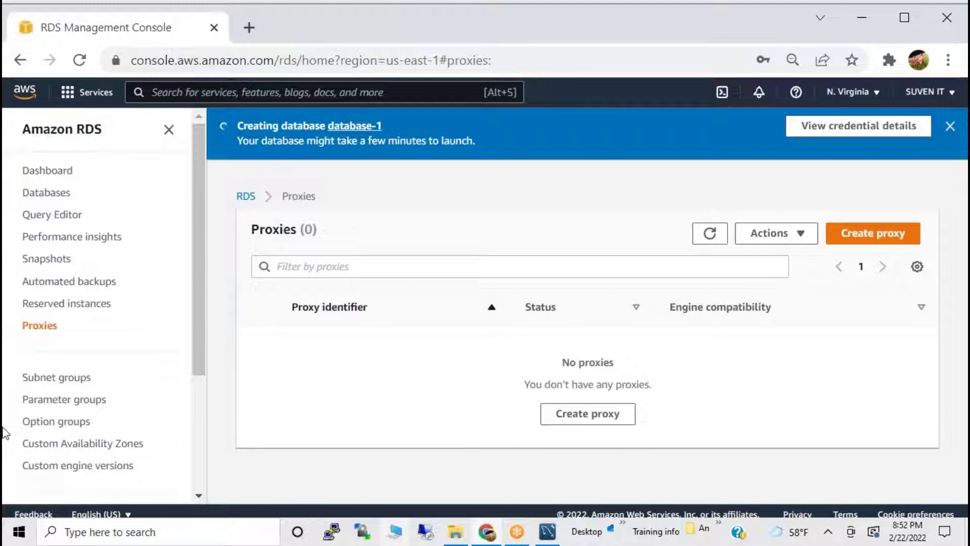
scroll(47, 407, down, 2)
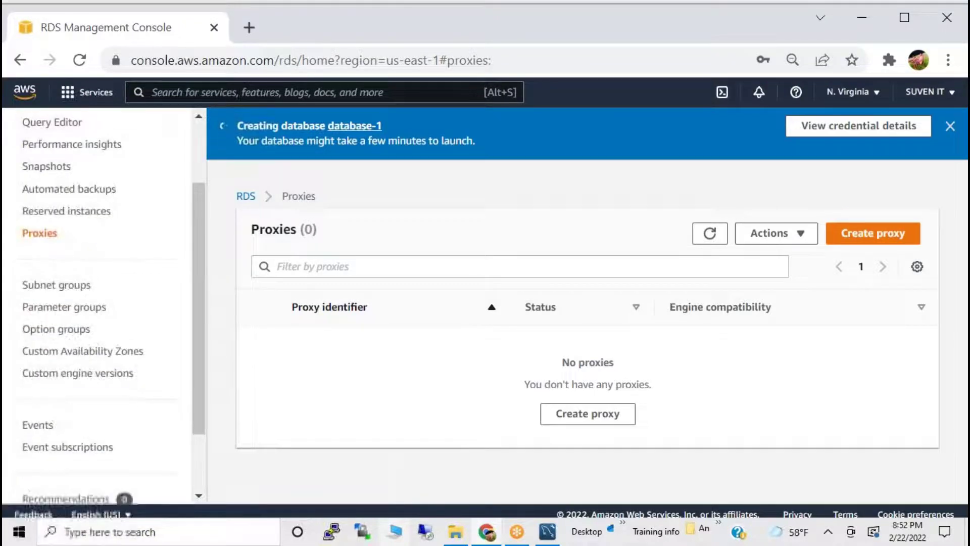
click(53, 287)
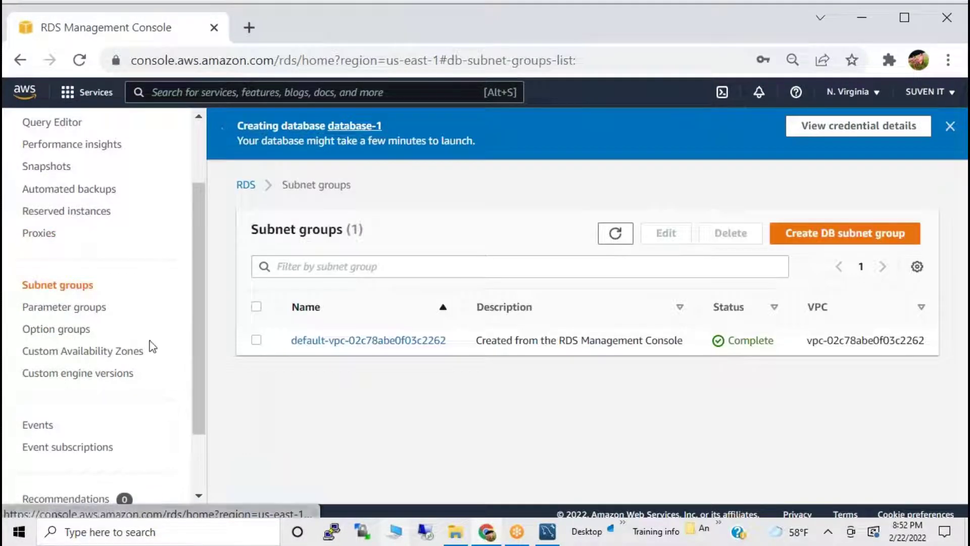
click(92, 308)
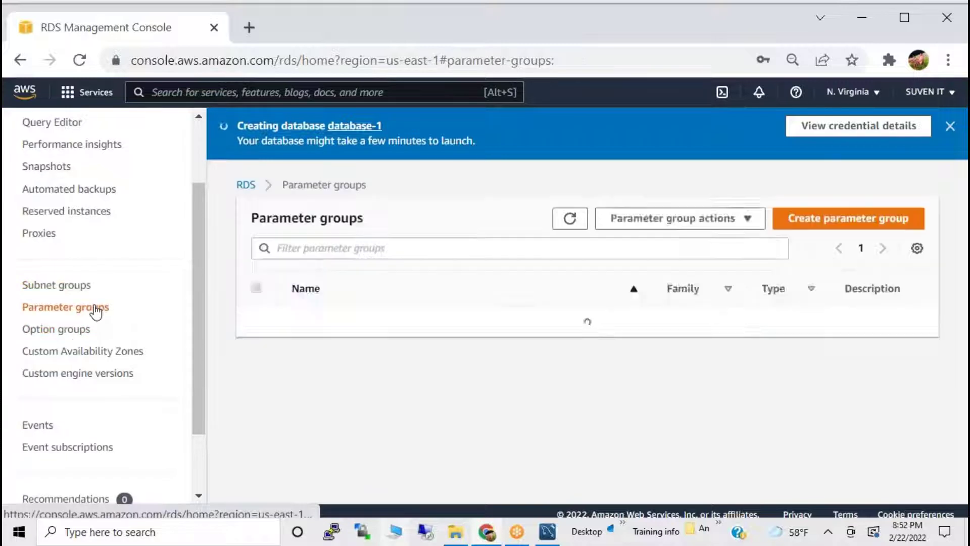
click(79, 289)
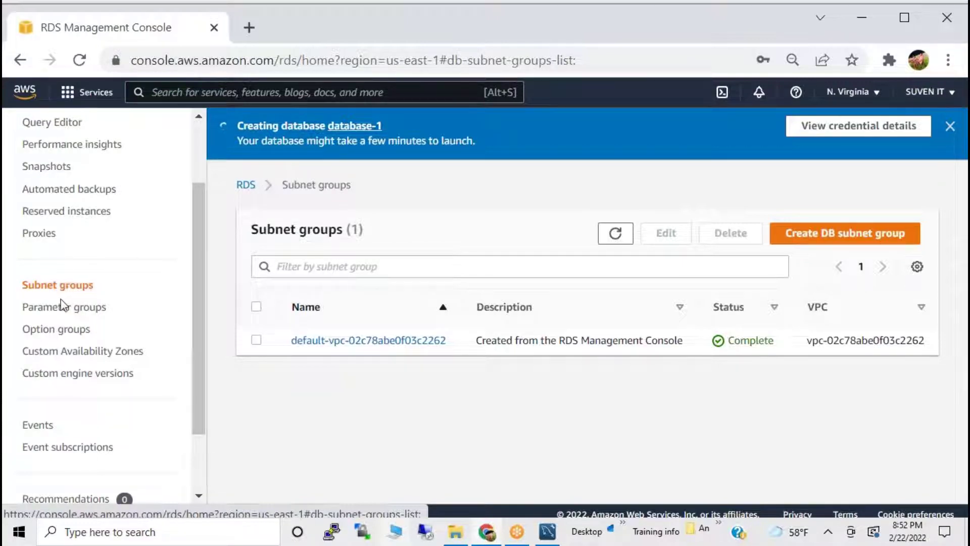
click(56, 311)
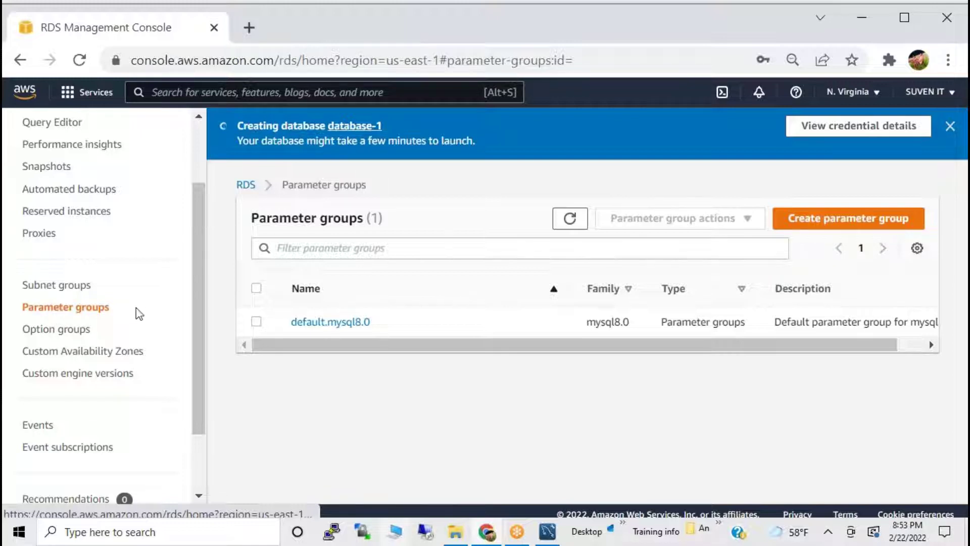
click(80, 335)
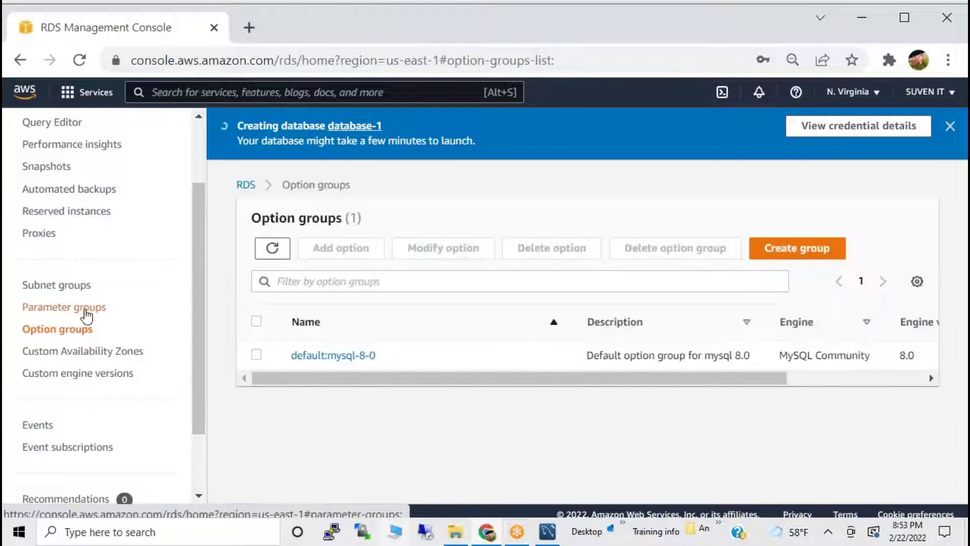
click(66, 307)
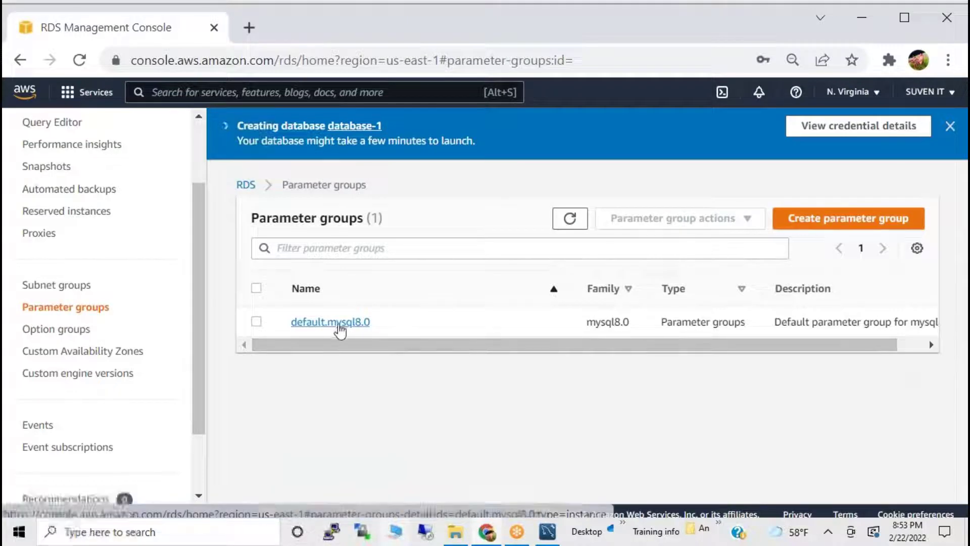
Inspect the default.mysql8.0 parameters, noting allow-suspicious-udfs' allowed values and that it is not modifiable.
click(339, 325)
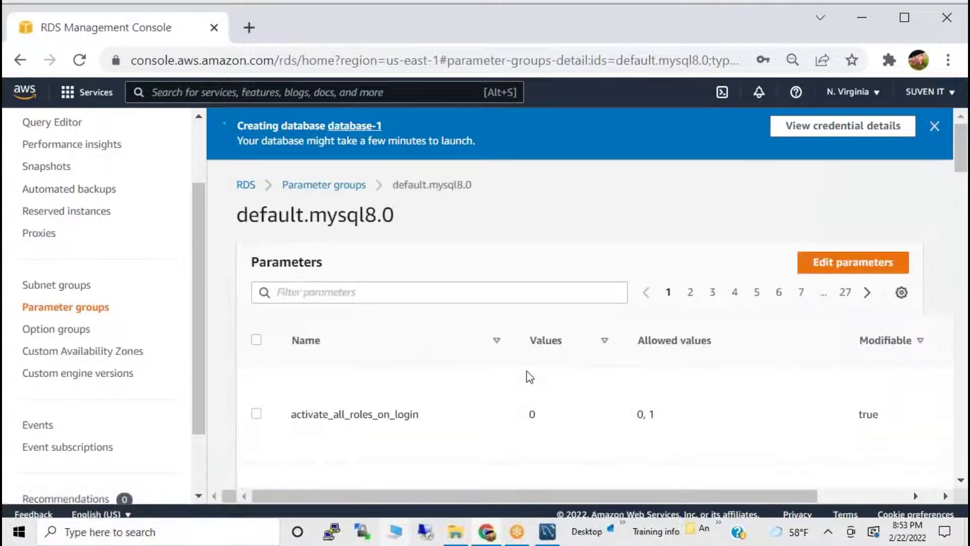
scroll(527, 375, down, 3)
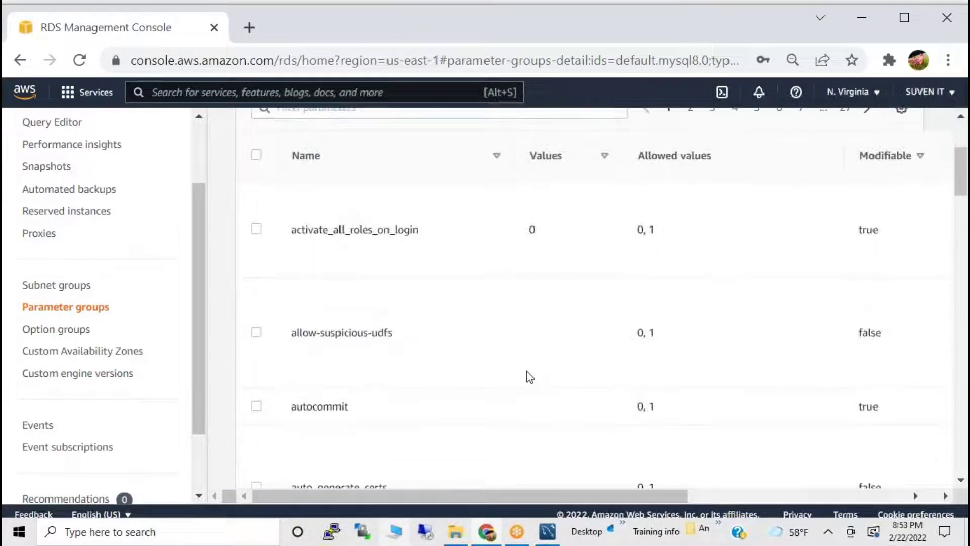
drag(632, 332, 689, 328)
drag(852, 333, 886, 332)
drag(876, 406, 883, 411)
scroll(652, 430, down, 4)
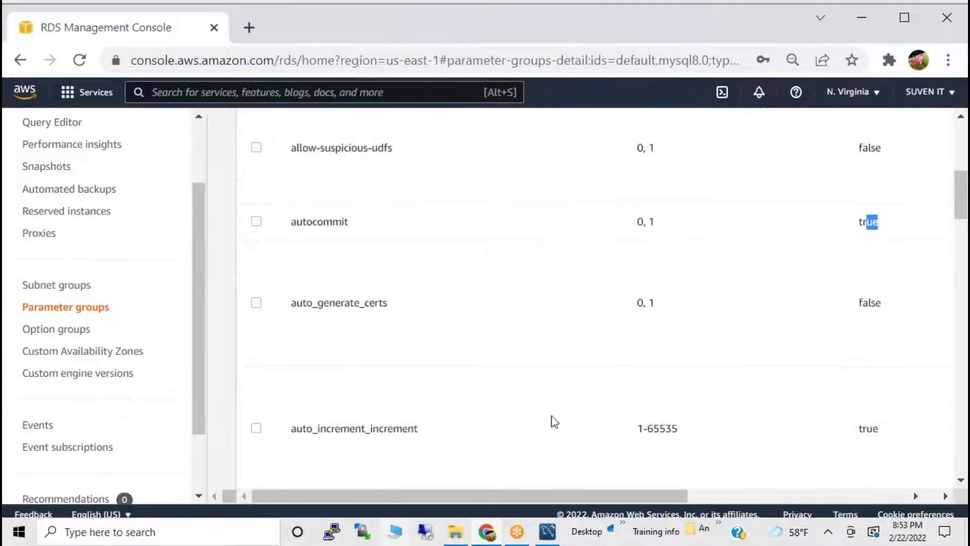
Tick auto_increment_increment and auto_increment_offset, then view Option groups listing default:mysql-8-0.
click(257, 428)
scroll(742, 430, down, 4)
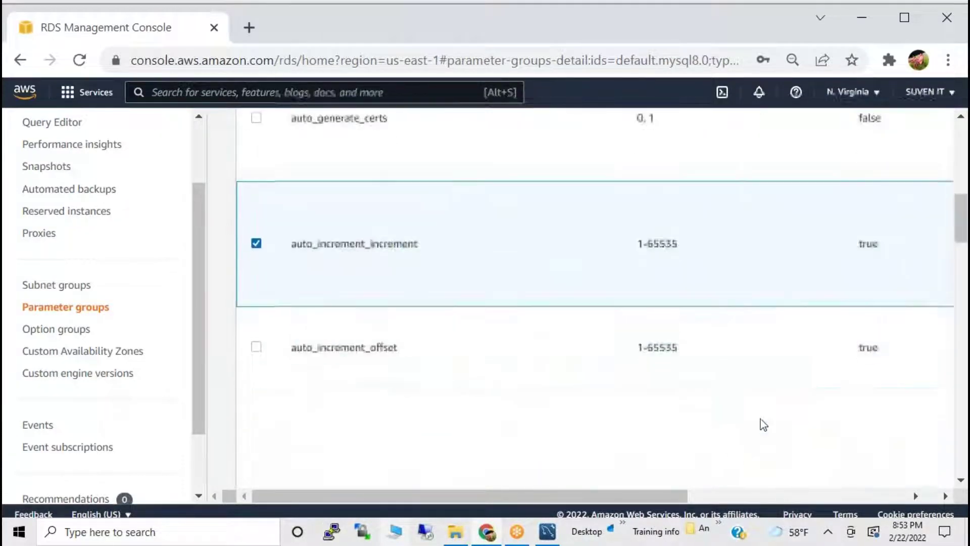
click(255, 346)
click(61, 333)
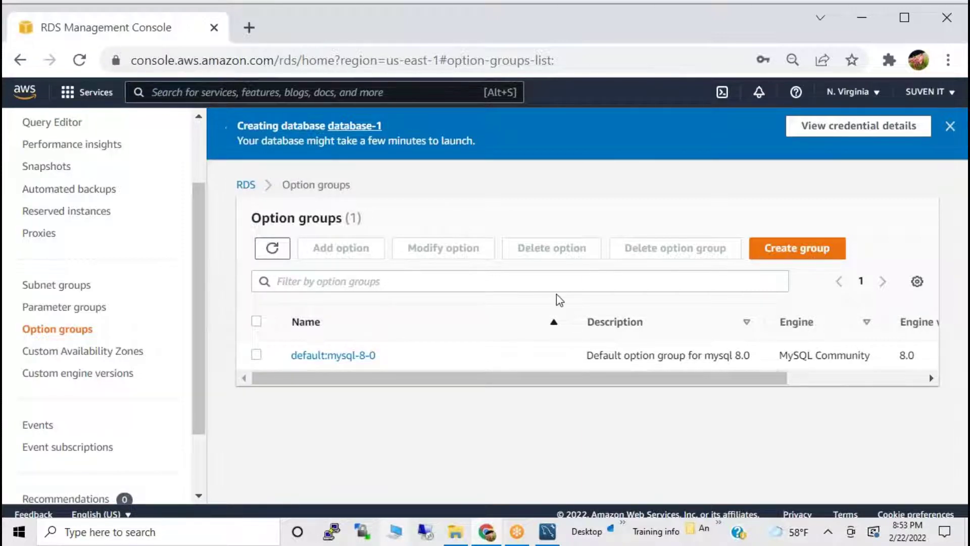
Look over Custom Availability Zones and the Custom engine versions steps, then view database-1's events.
click(80, 356)
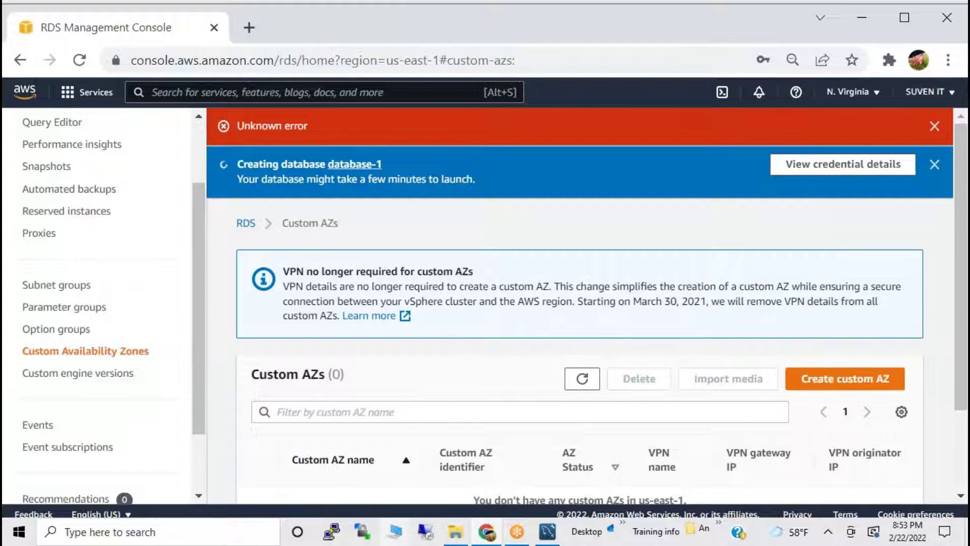
click(68, 374)
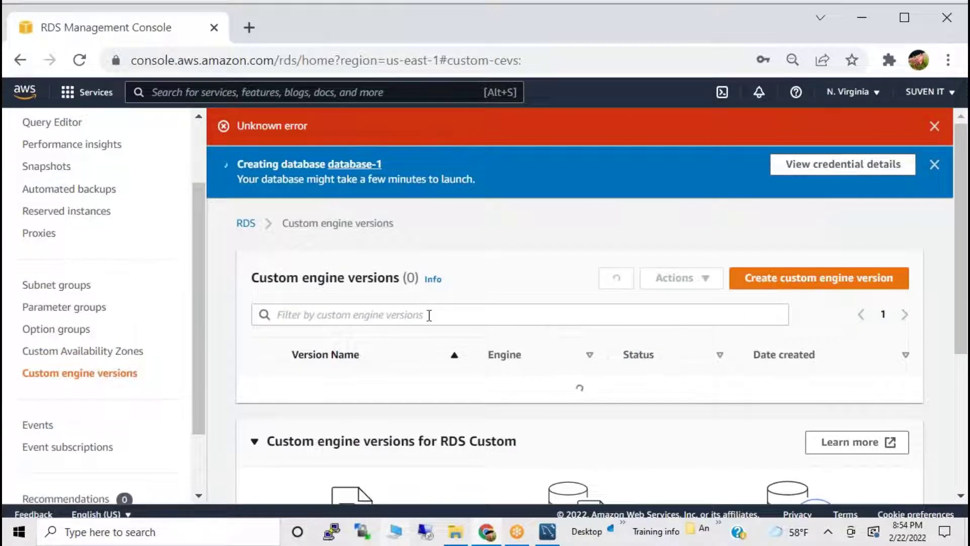
scroll(426, 313, down, 1)
scroll(502, 278, down, 2)
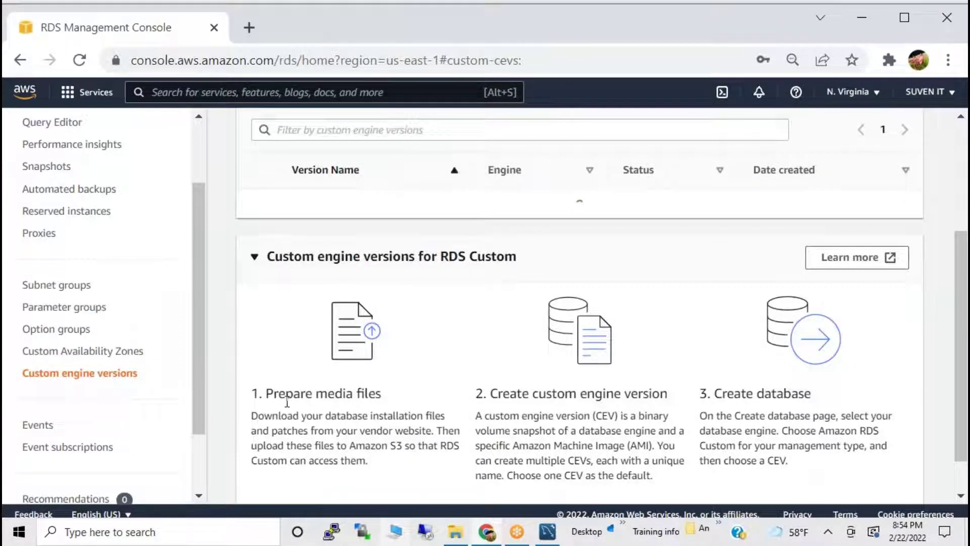
drag(286, 394, 394, 404)
drag(522, 395, 669, 395)
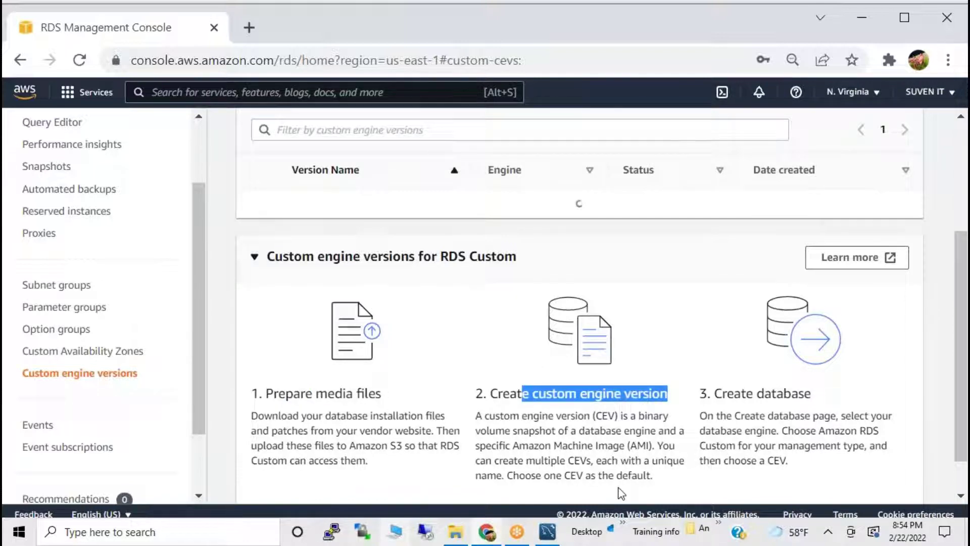
drag(734, 394, 745, 415)
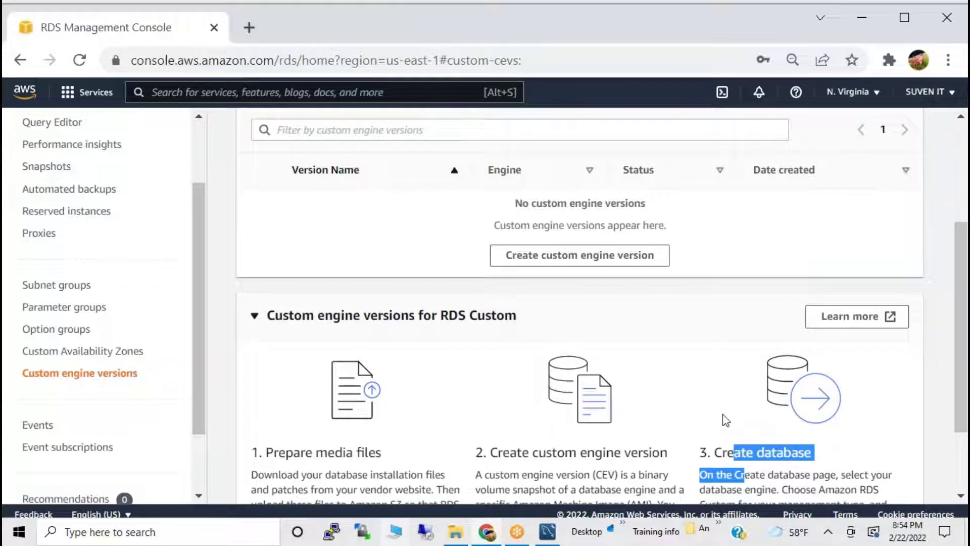
scroll(85, 423, down, 2)
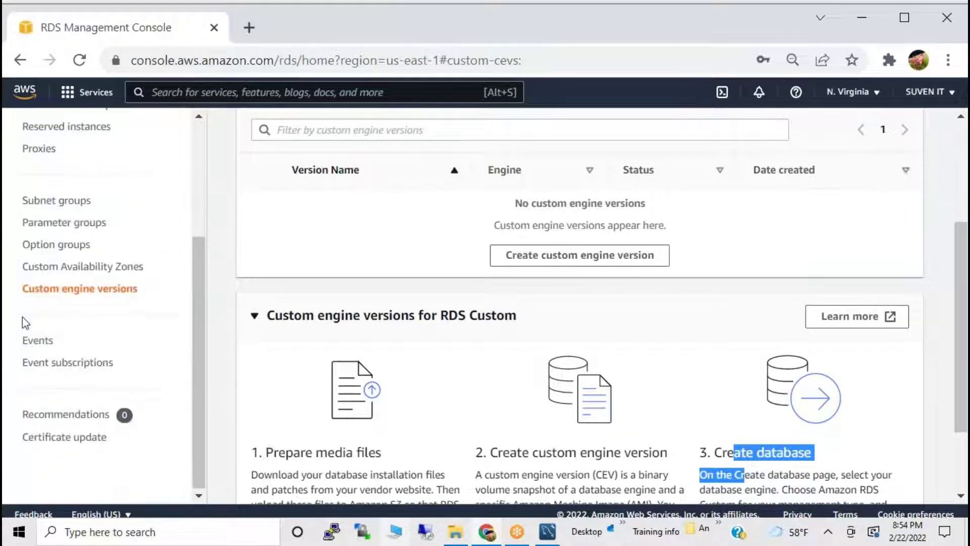
click(28, 340)
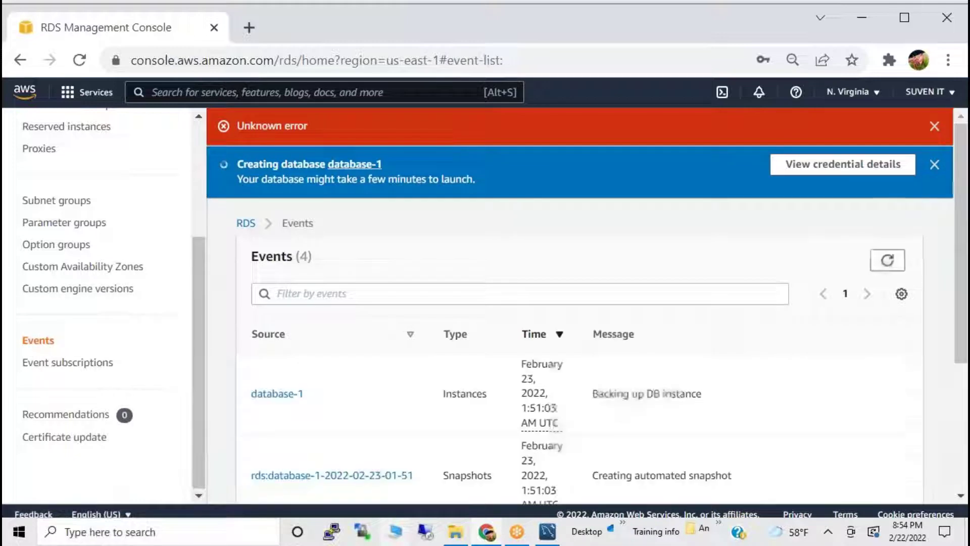
Reload the events to show 6 entries, then view the empty Event subscriptions list.
click(80, 67)
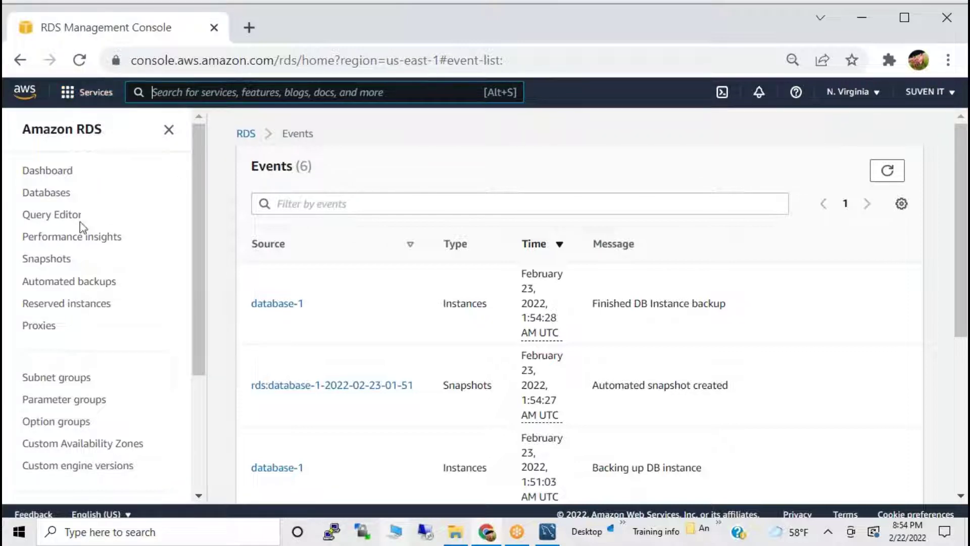
scroll(96, 283, down, 3)
click(68, 362)
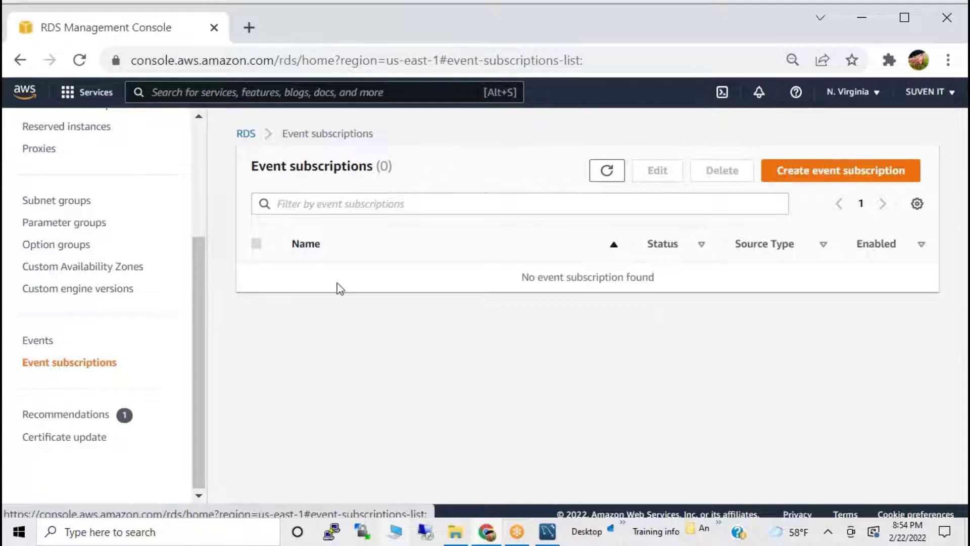
Start a new event subscription and look at the ARN choices without picking one.
click(857, 185)
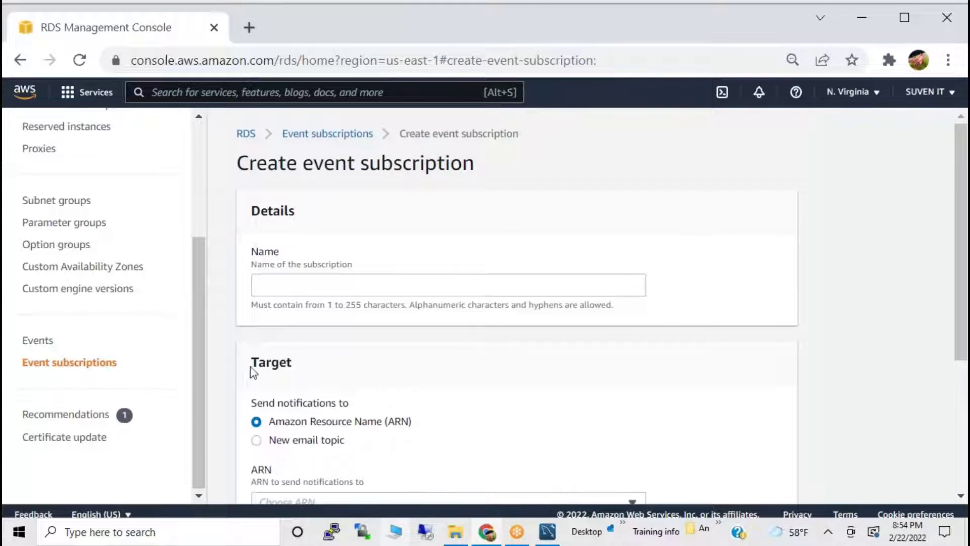
scroll(249, 371, down, 3)
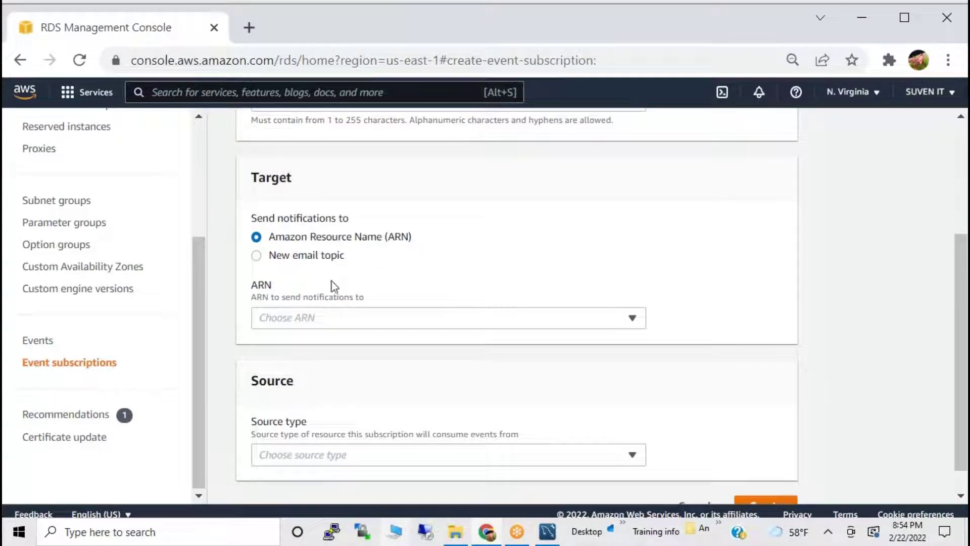
click(349, 326)
click(371, 263)
scroll(399, 339, down, 1)
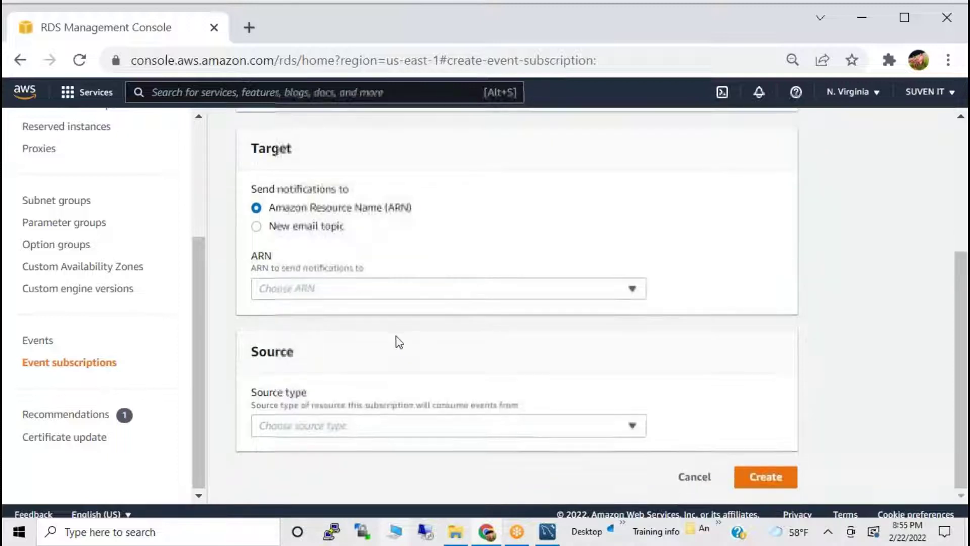
Set the source type to Instances, limited to the specific instance database-1.
click(311, 425)
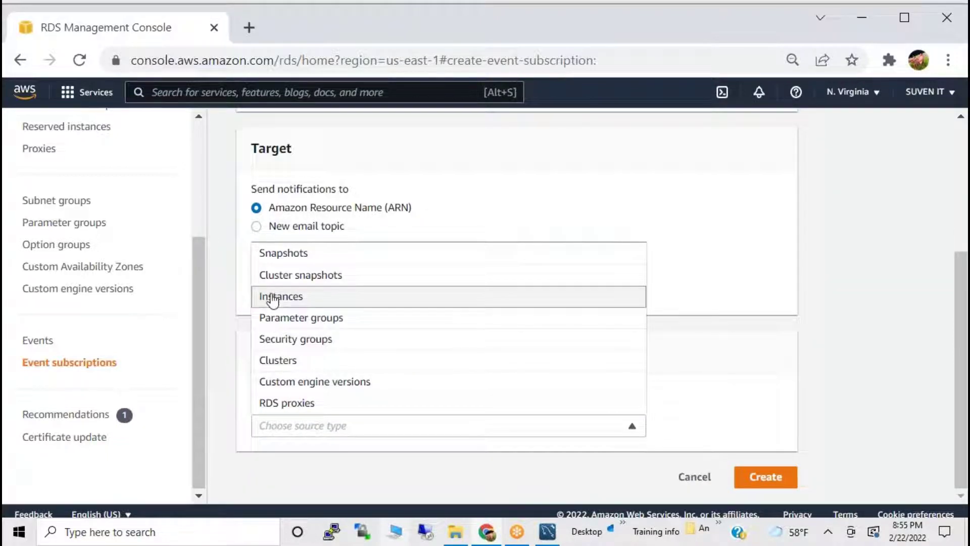
click(273, 297)
scroll(393, 457, down, 3)
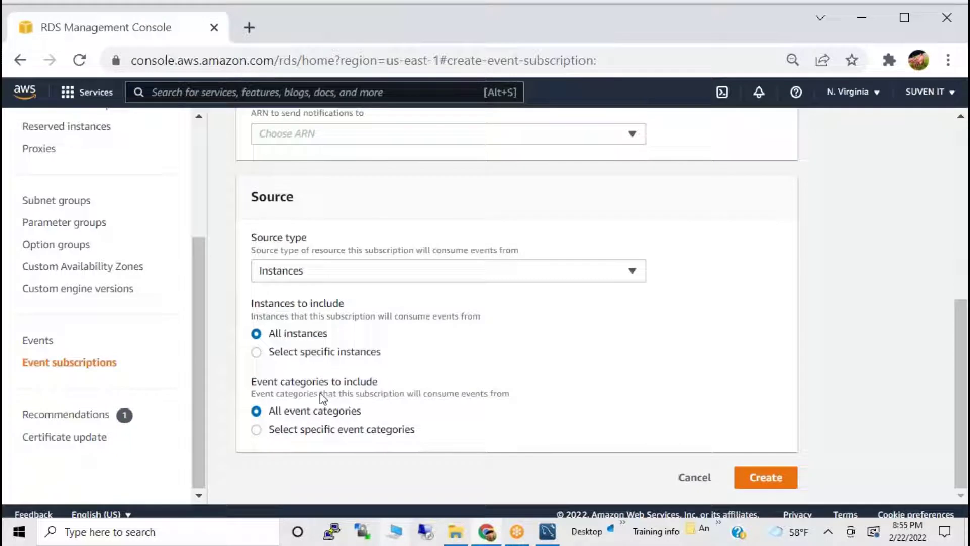
click(319, 353)
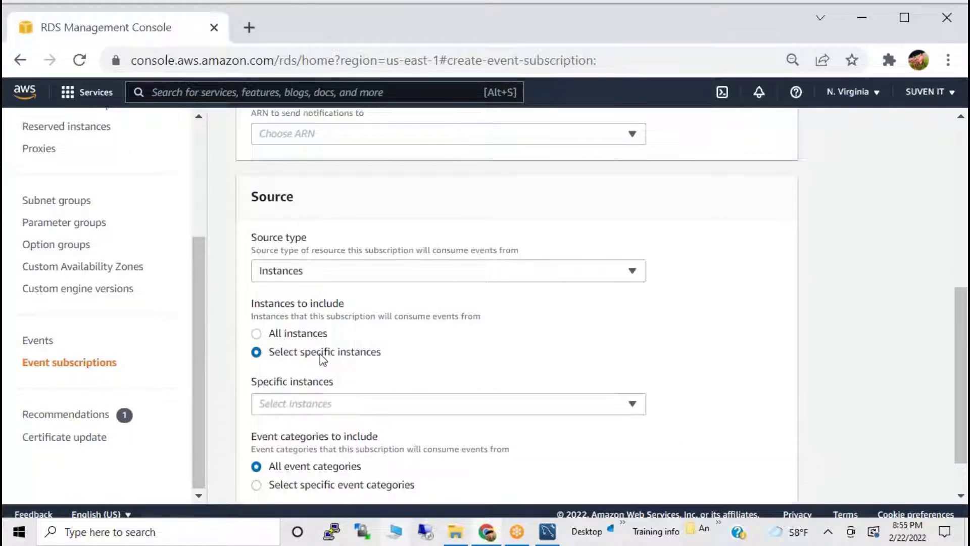
click(314, 405)
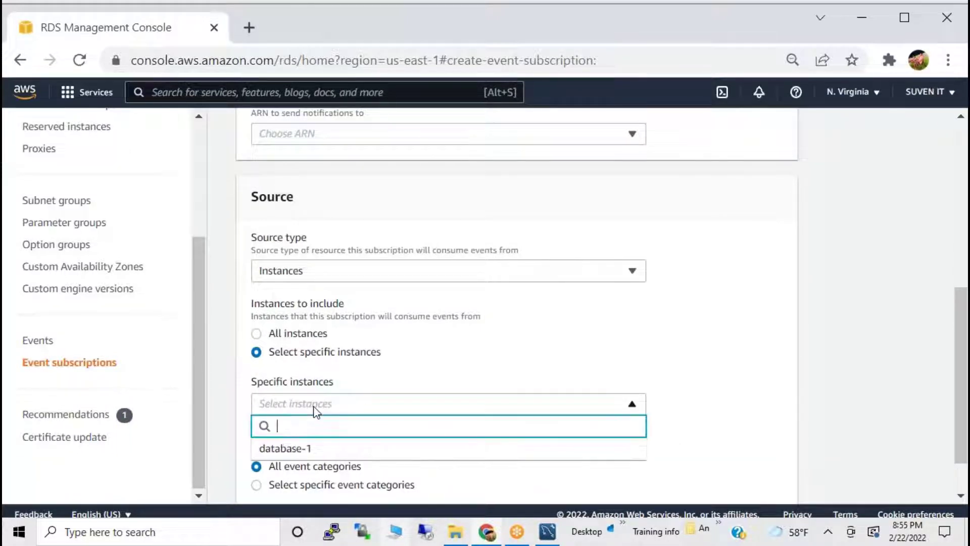
click(296, 449)
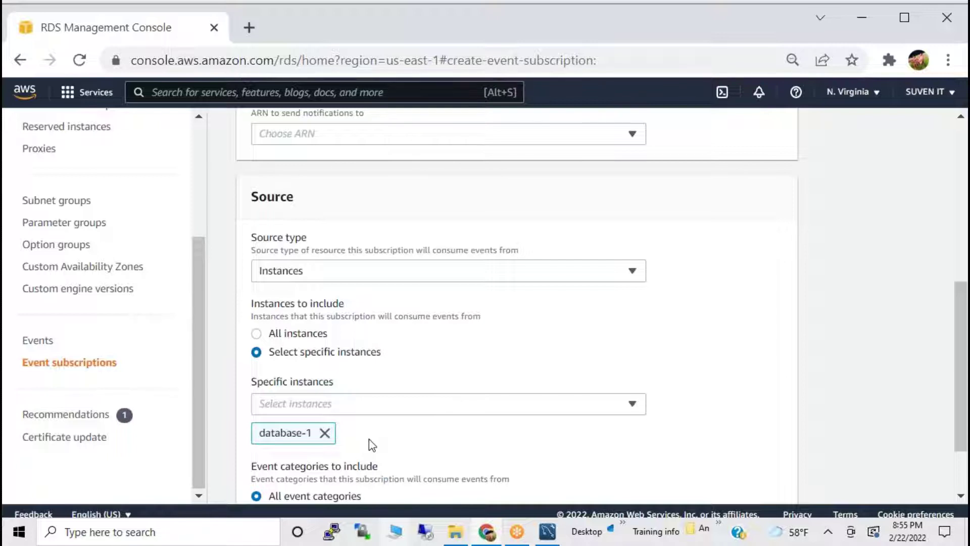
Choose specific event categories, then cancel the subscription without creating it.
scroll(442, 349, down, 2)
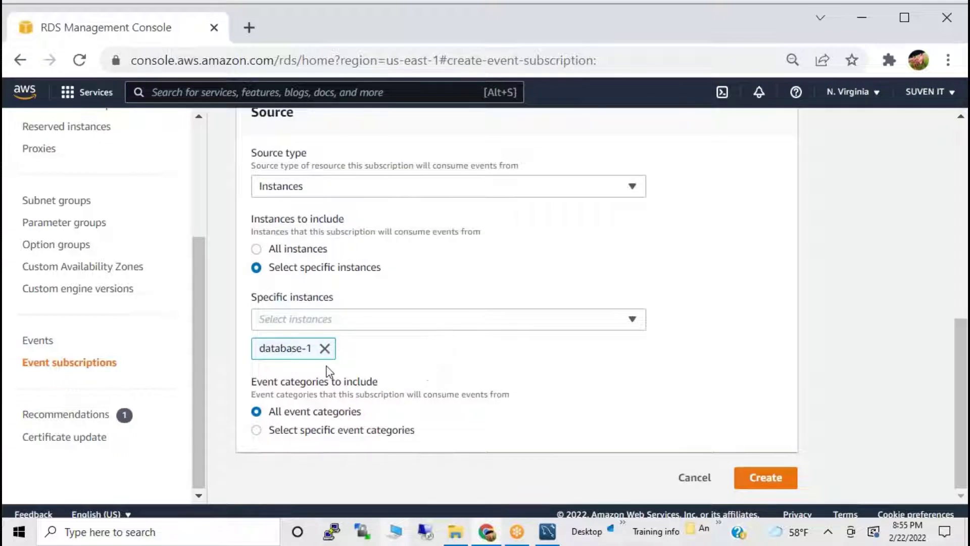
click(290, 433)
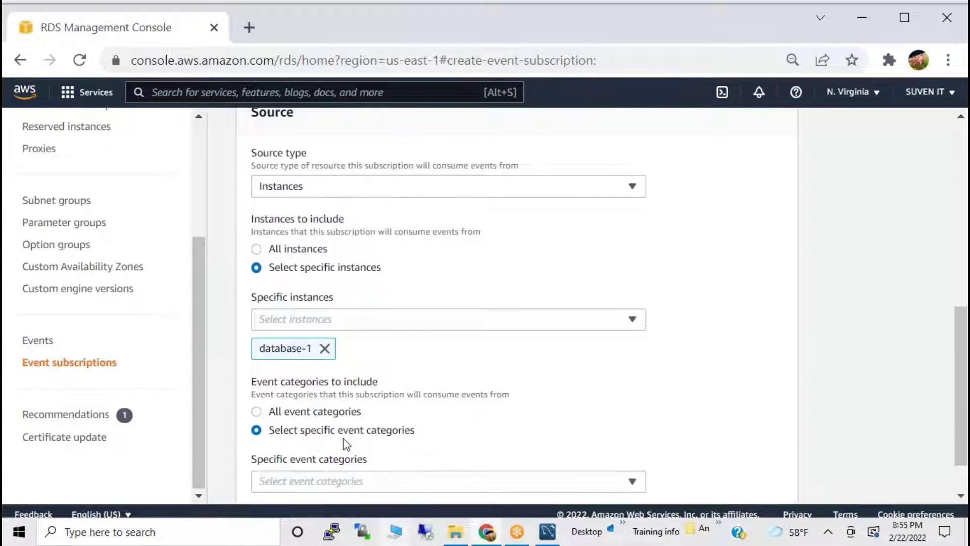
scroll(348, 444, down, 1)
click(357, 425)
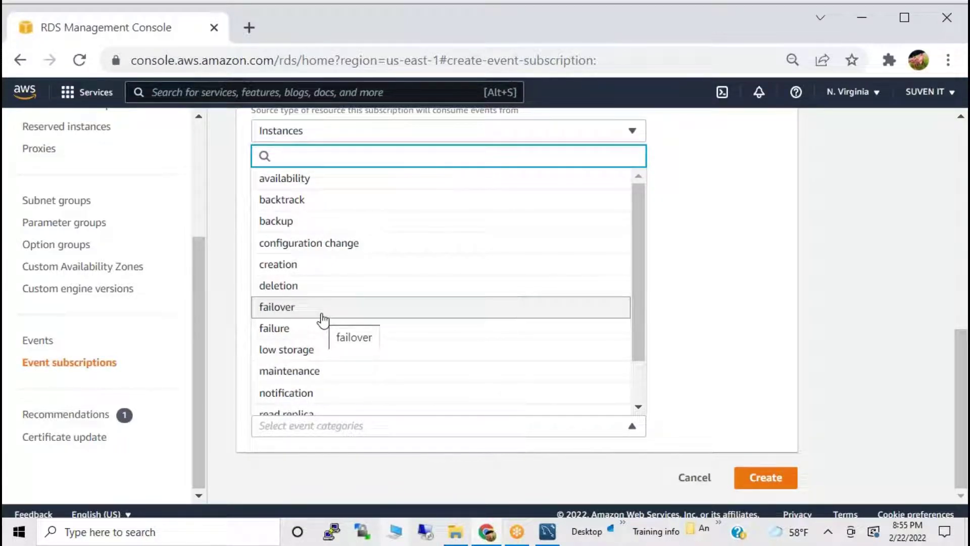
scroll(457, 331, down, 2)
click(693, 477)
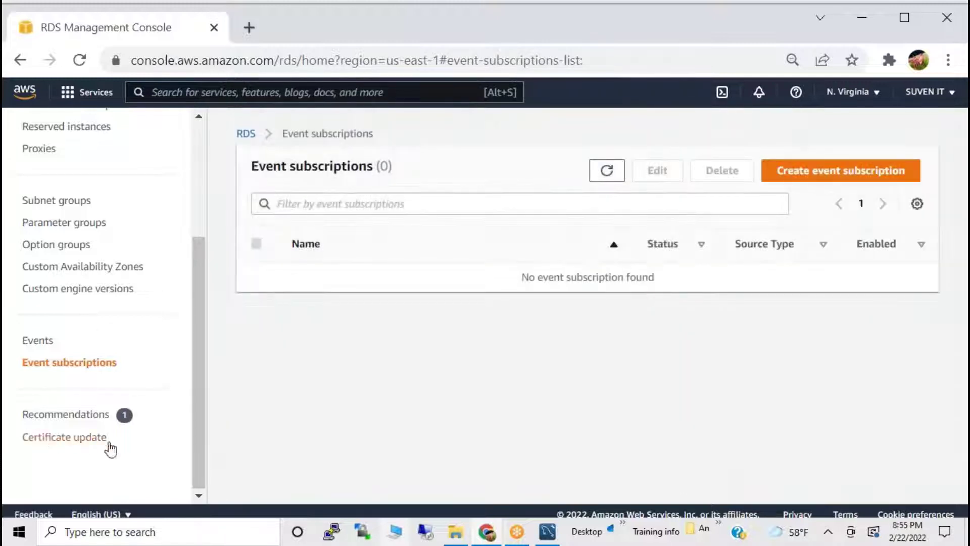
Open database-1's details and select its endpoint address and port 3306.
scroll(65, 311, up, 4)
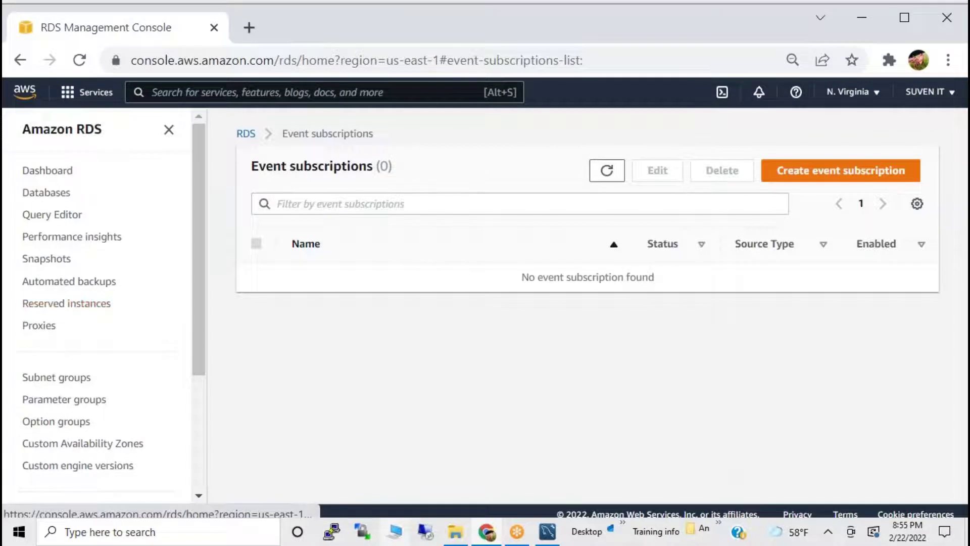
click(48, 192)
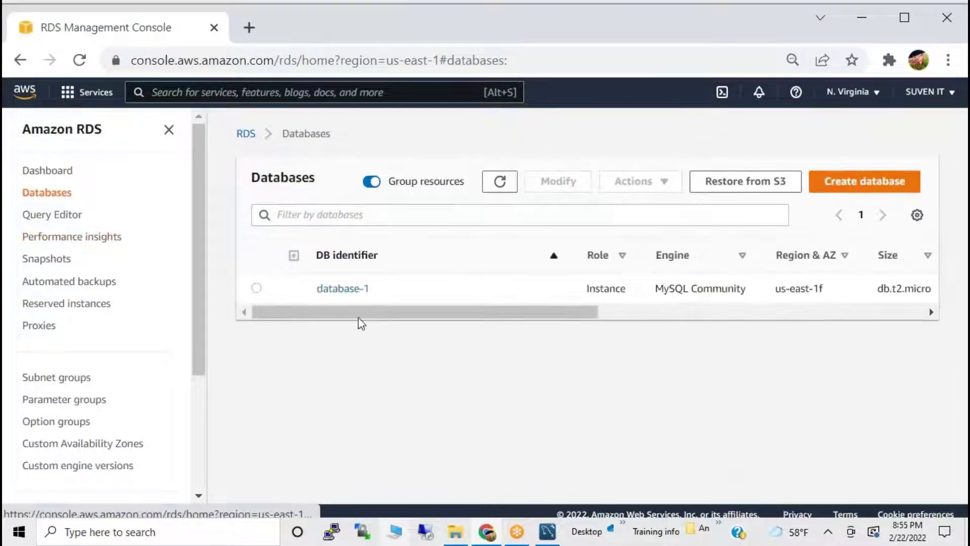
click(326, 289)
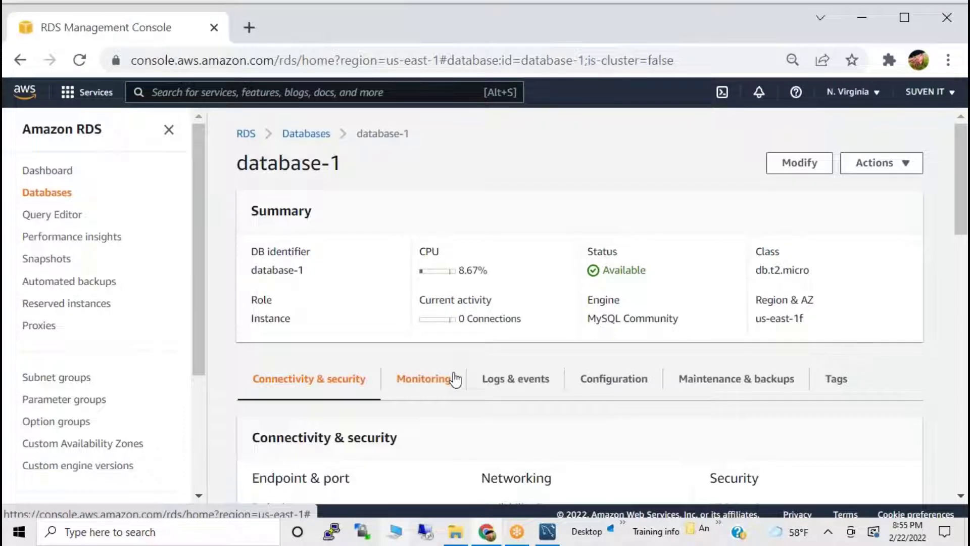
scroll(399, 377, down, 2)
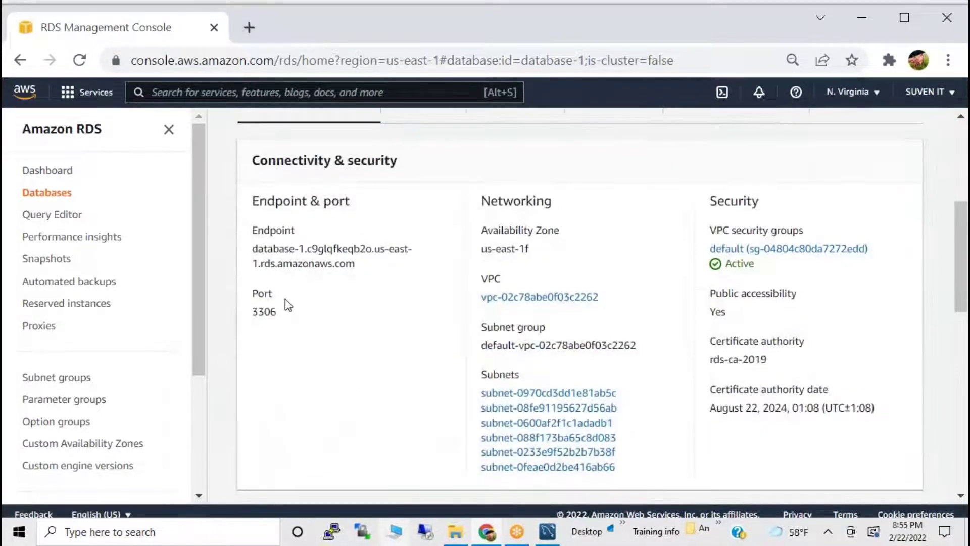
drag(254, 248, 382, 272)
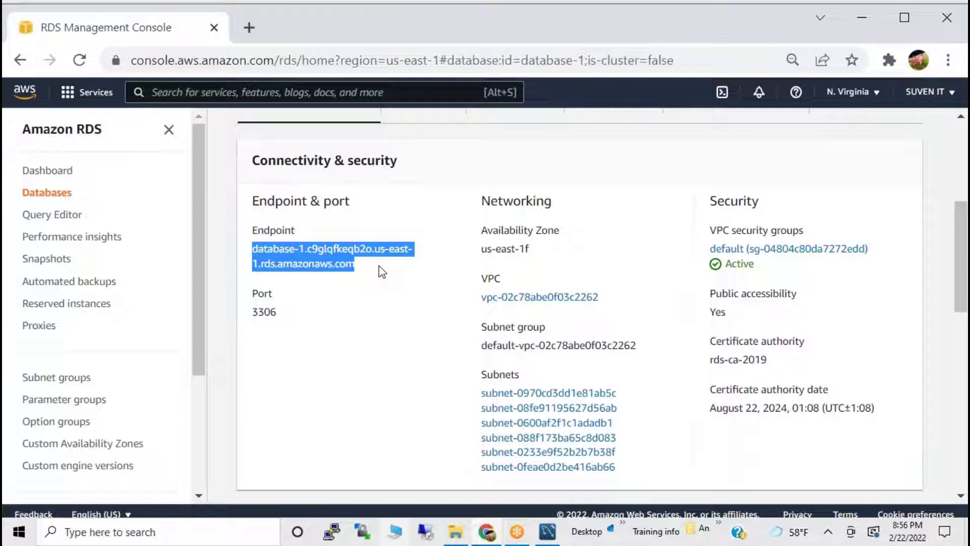
drag(255, 312, 299, 315)
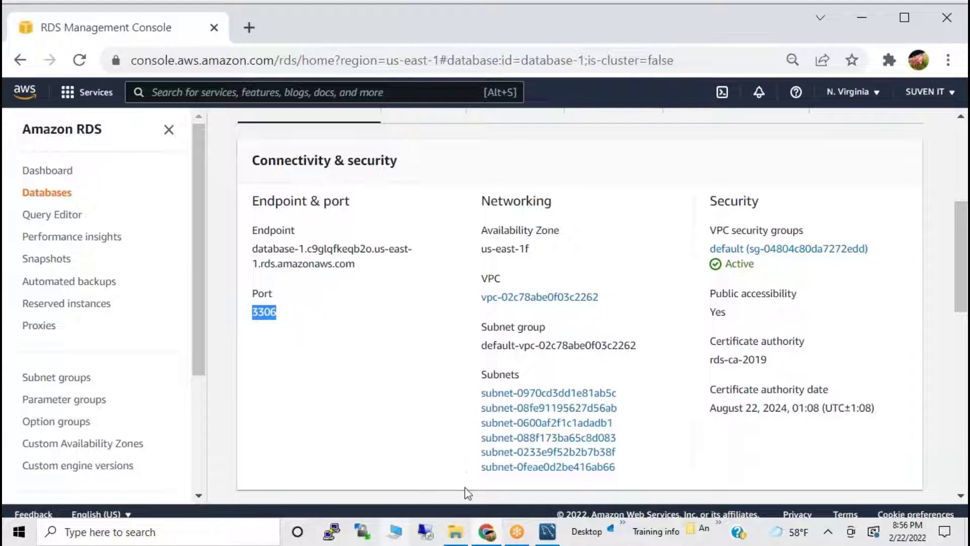
Look over the rest of database-1's details page, then switch to MySQL Workbench.
scroll(373, 310, up, 5)
scroll(354, 306, down, 2)
scroll(354, 306, up, 2)
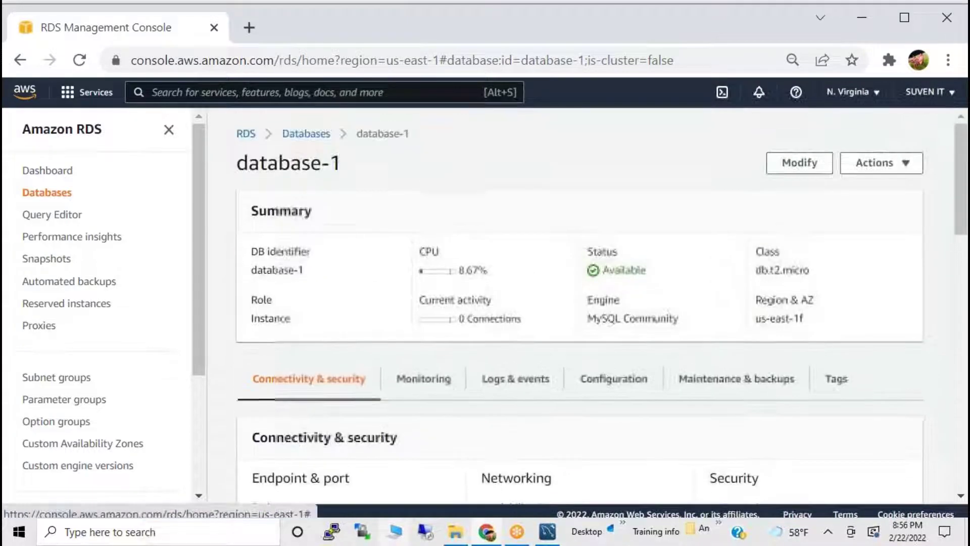
drag(345, 176, 236, 164)
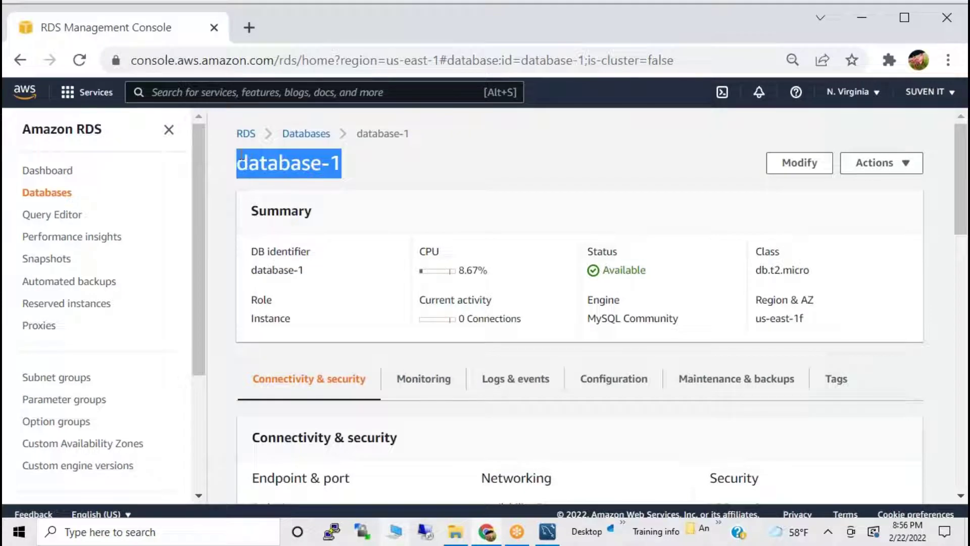
scroll(408, 329, down, 6)
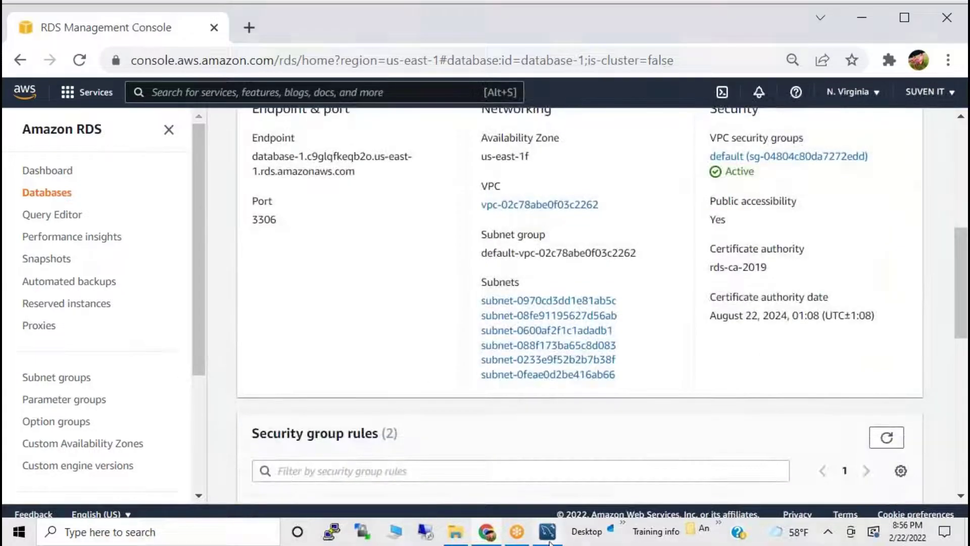
click(551, 529)
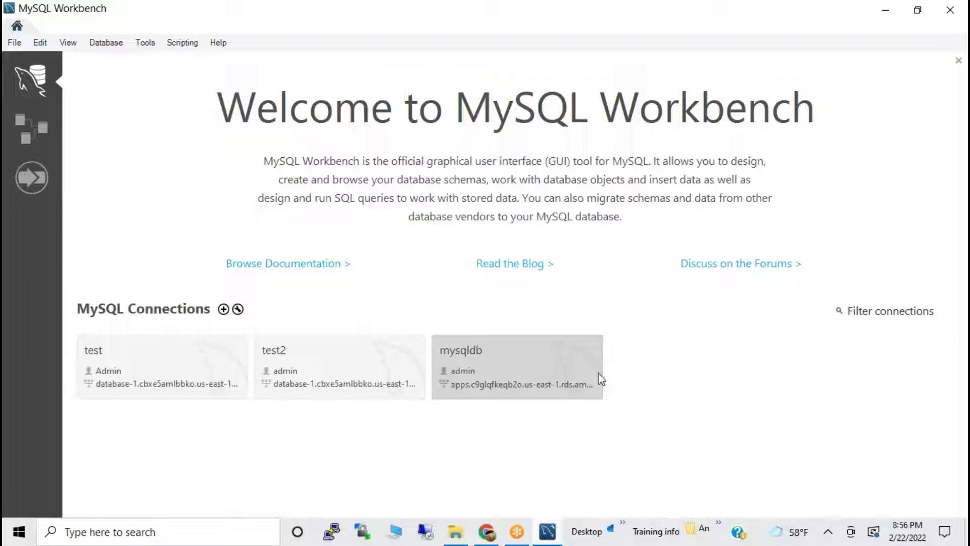
Start Database > Connect to Database, then cancel the prompt.
click(106, 42)
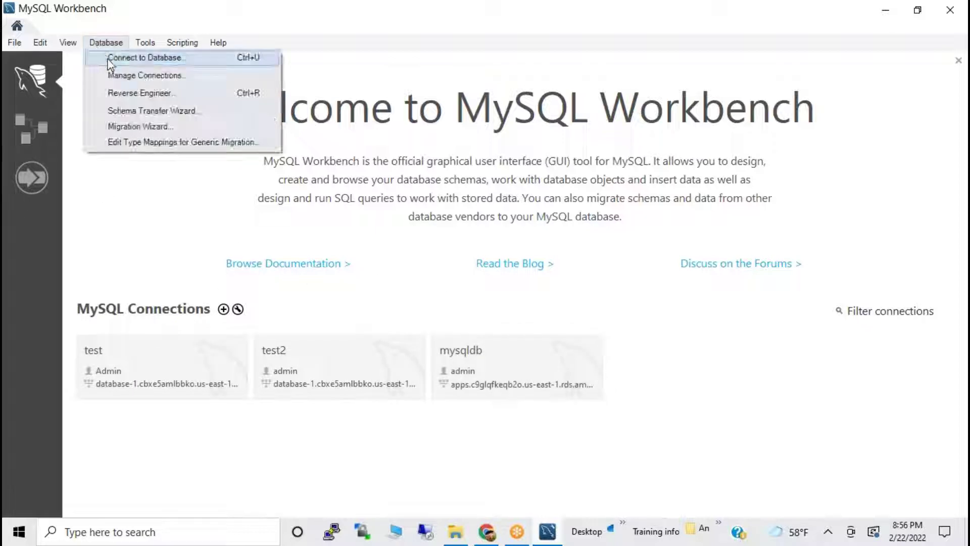
click(112, 56)
click(683, 414)
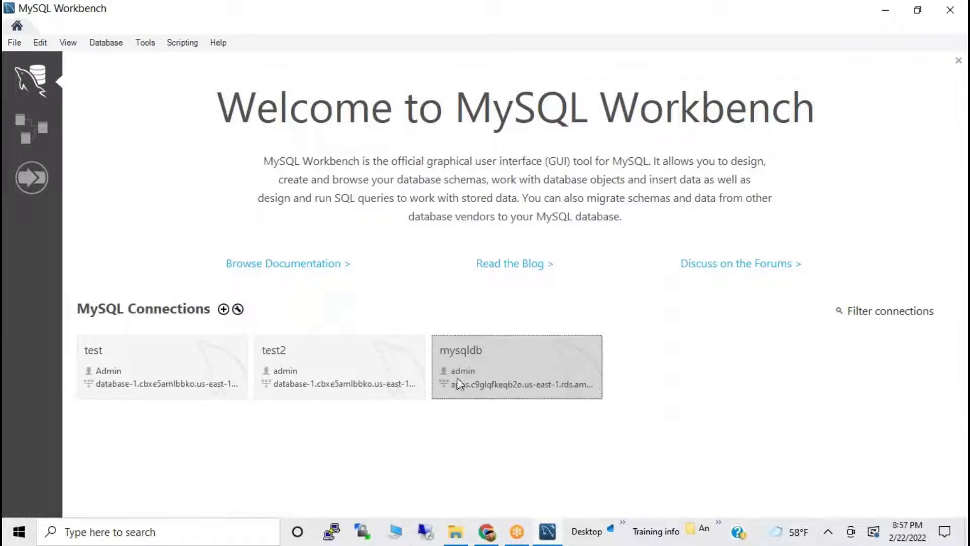
Try the mysqldb connection, dismiss the failure error, and edit mysqldb's connection settings.
click(532, 364)
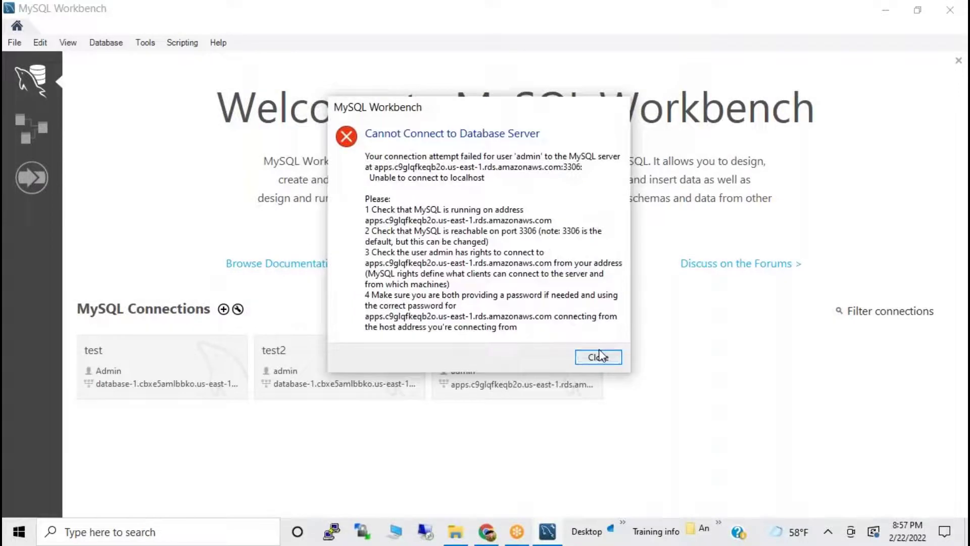
click(600, 356)
right_click(547, 368)
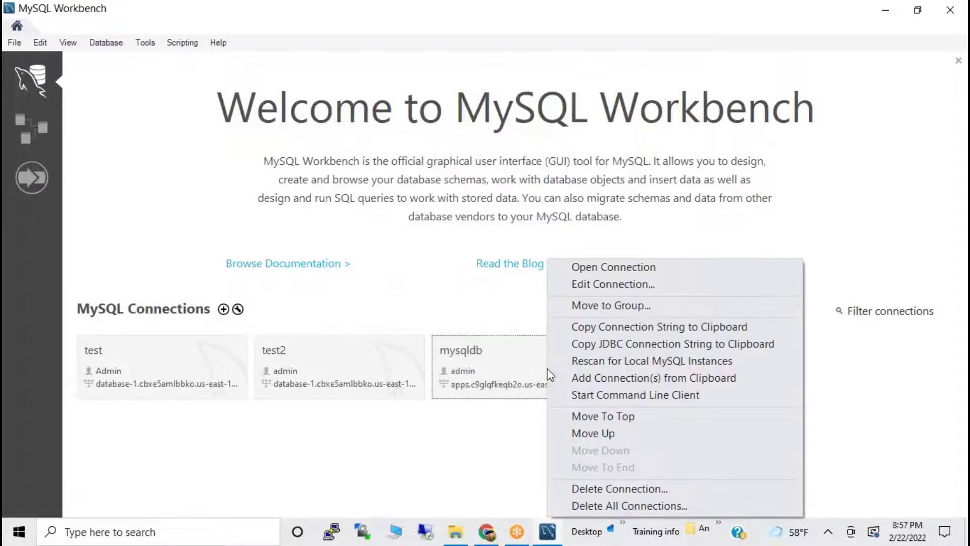
click(617, 286)
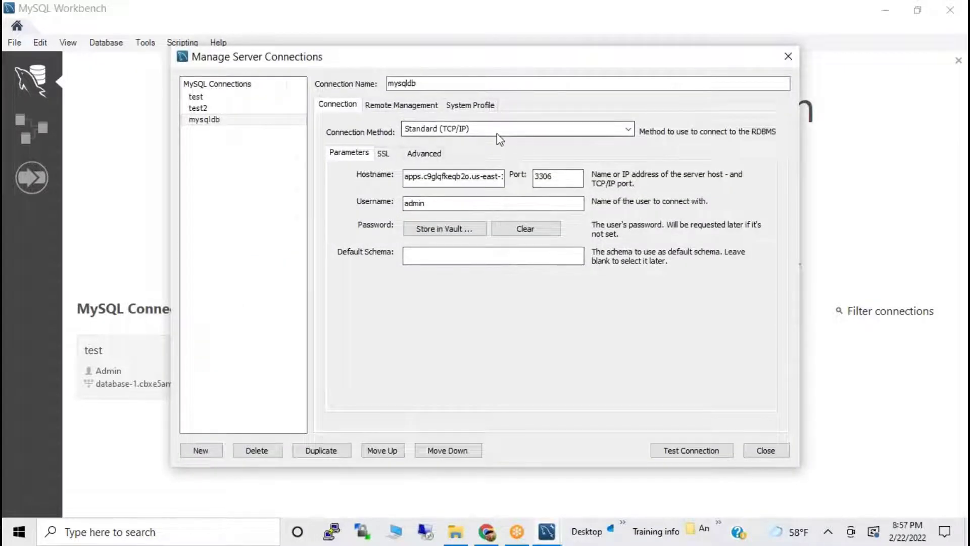
Paste the clipboard contents into the mysqldb connection's Hostname field.
click(474, 177)
double_click(474, 178)
click(473, 178)
key(ctrl+v)
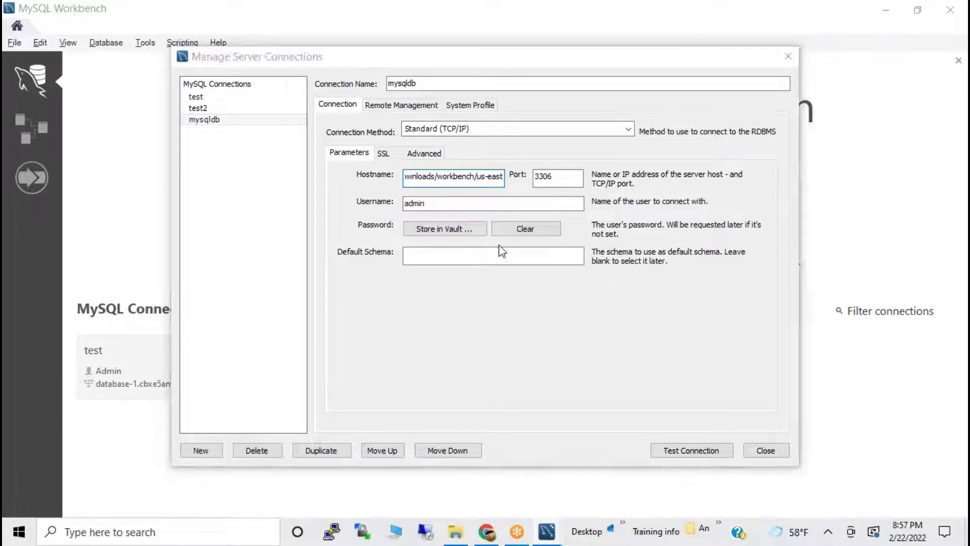
Copy the database-1 endpoint from the RDS console and make it the mysqldb Hostname.
key(alt+Tab)
key(Tab)
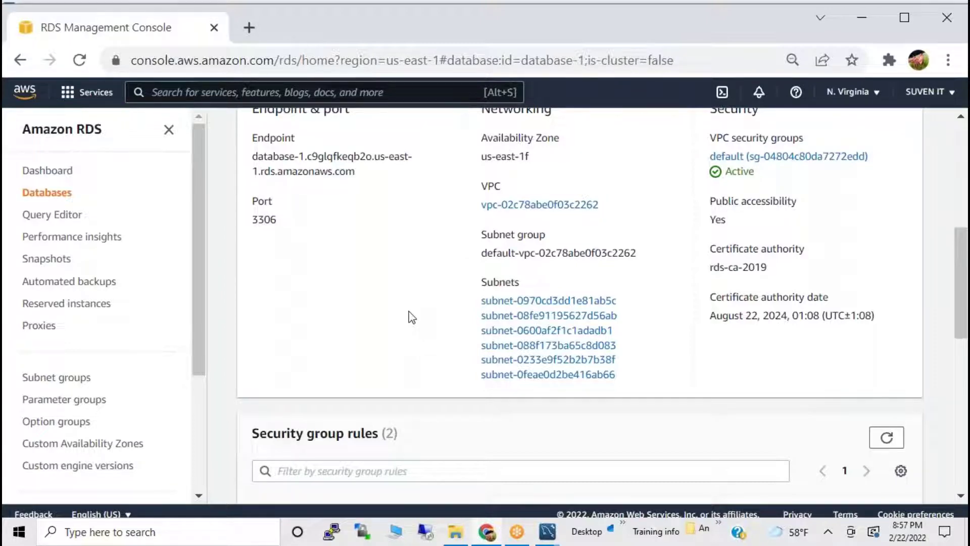
scroll(392, 210, up, 5)
scroll(314, 344, down, 2)
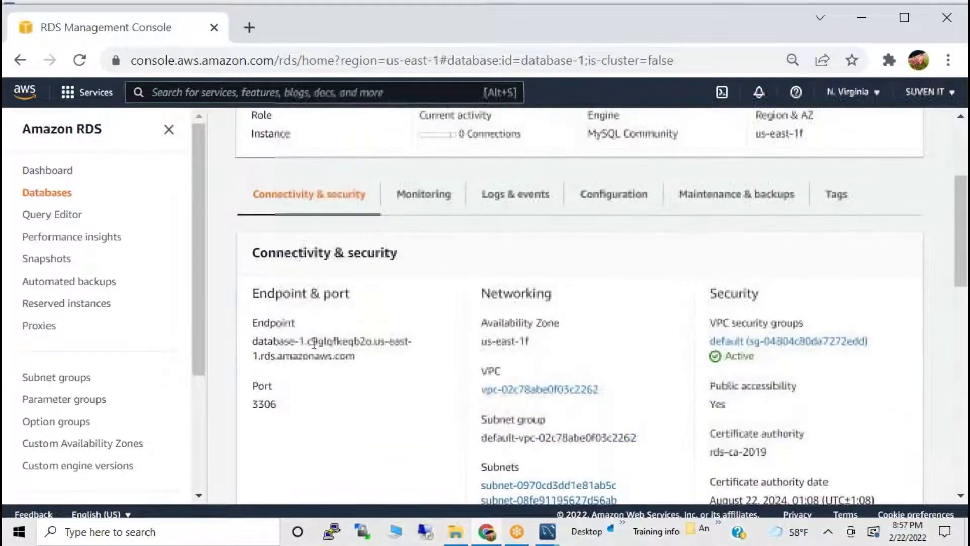
drag(253, 341, 355, 356)
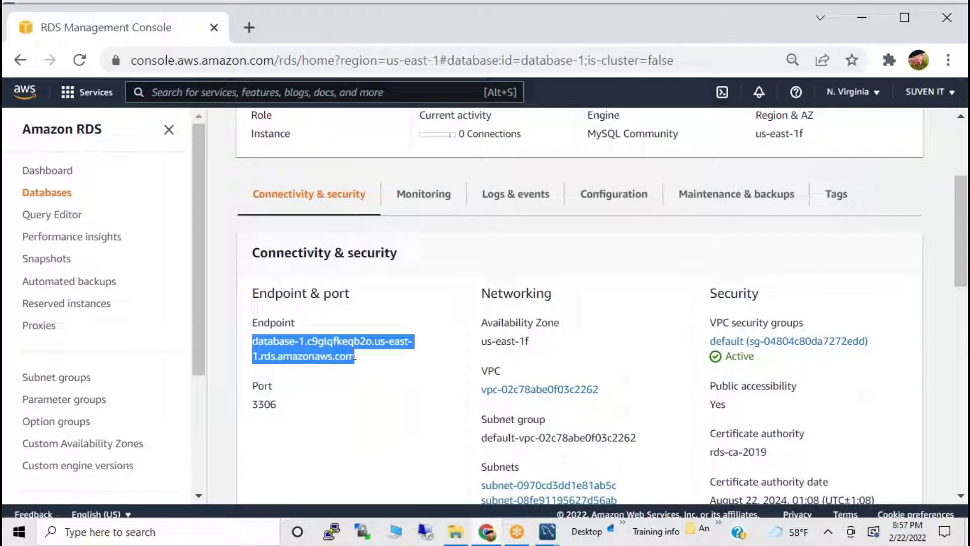
key(alt+Tab)
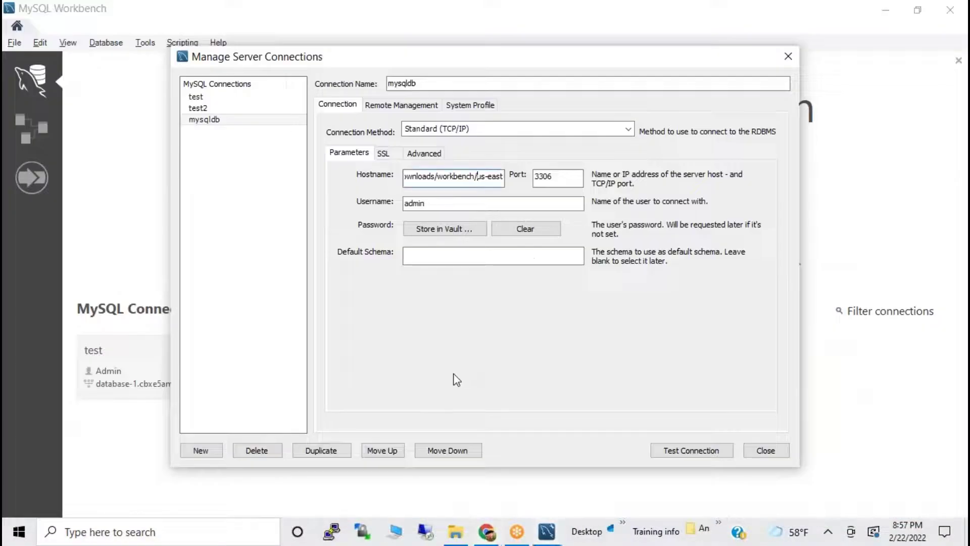
key(ctrl+a)
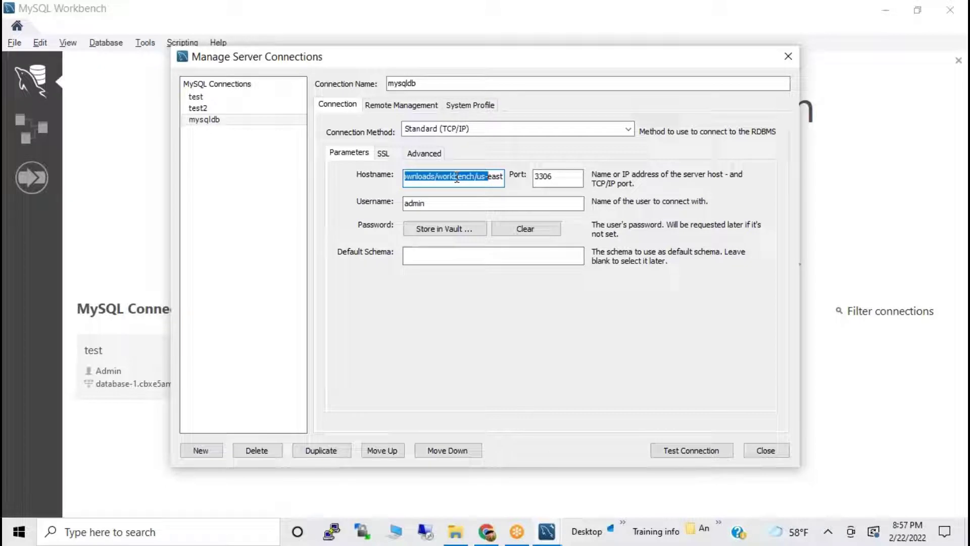
key(ctrl+v)
key(ctrl+a)
key(BackSpace)
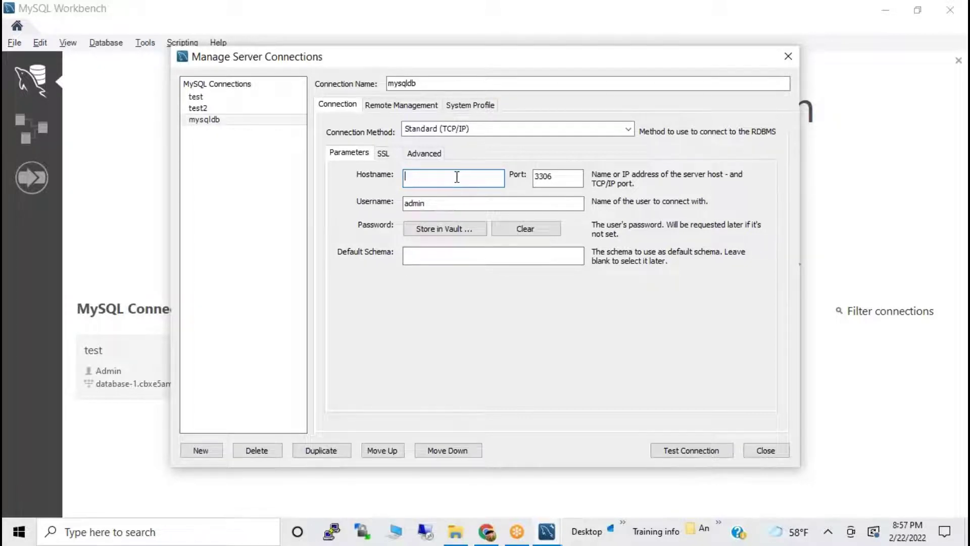
key(ctrl+v)
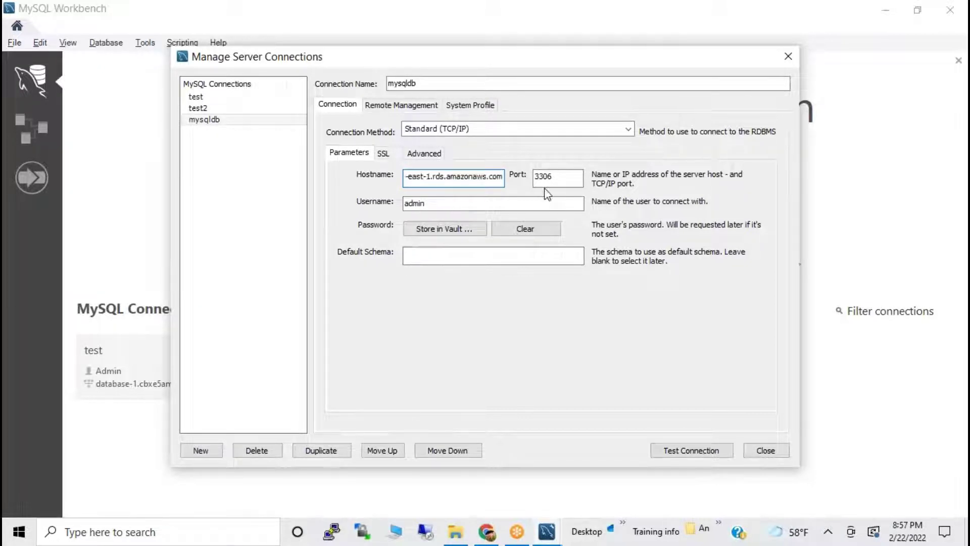
Store the admin user's password in the vault for the mysqldb connection.
click(463, 236)
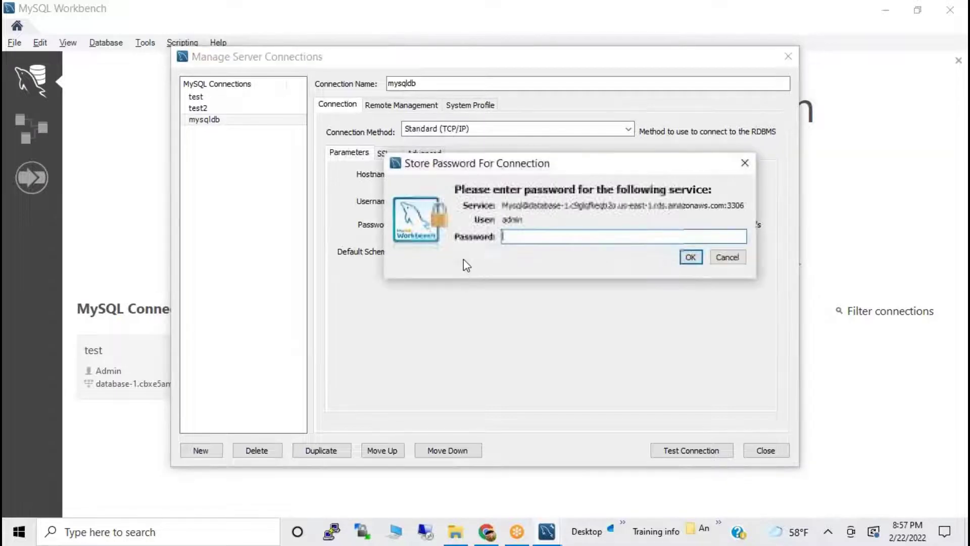
text(*)
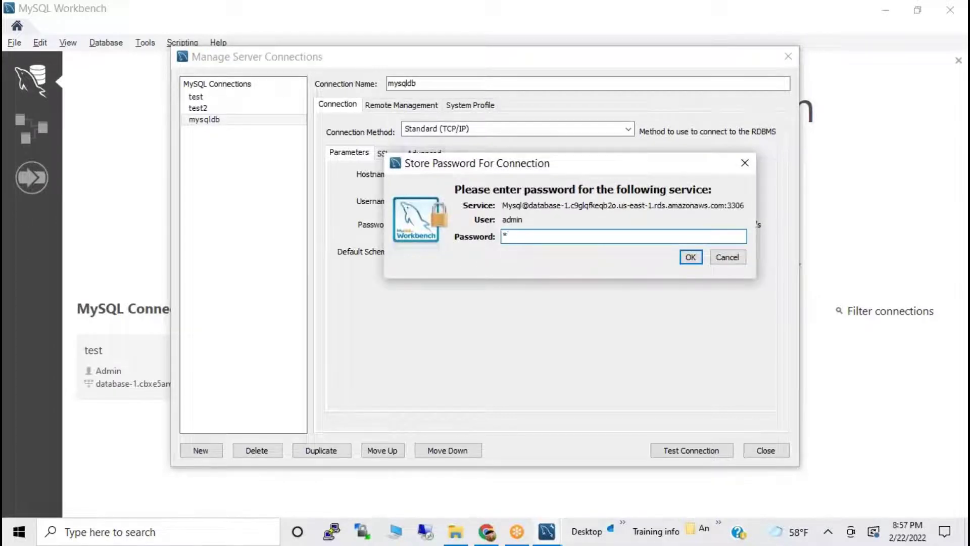
text(*********)
click(690, 257)
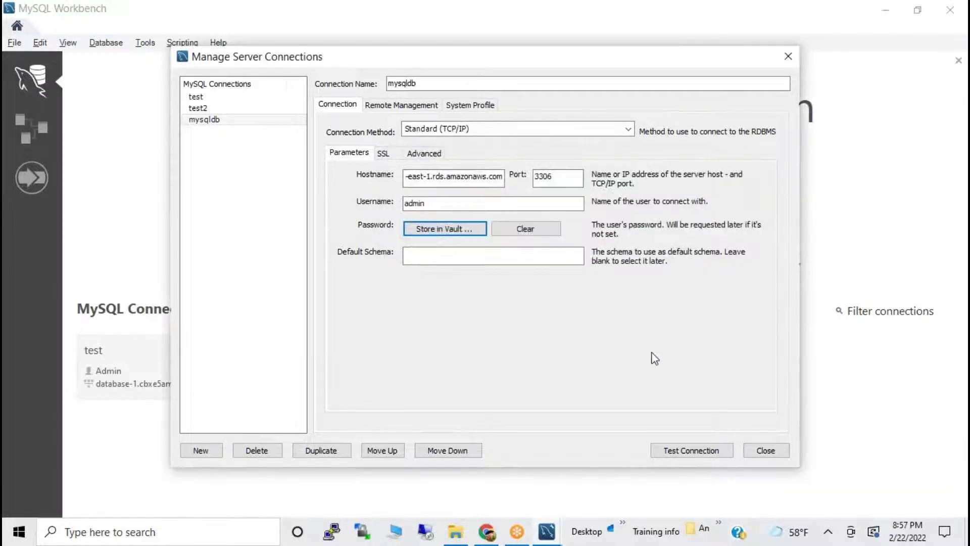
Test the mysqldb connection to database-1 successfully twice, then close Manage Server Connections.
click(677, 450)
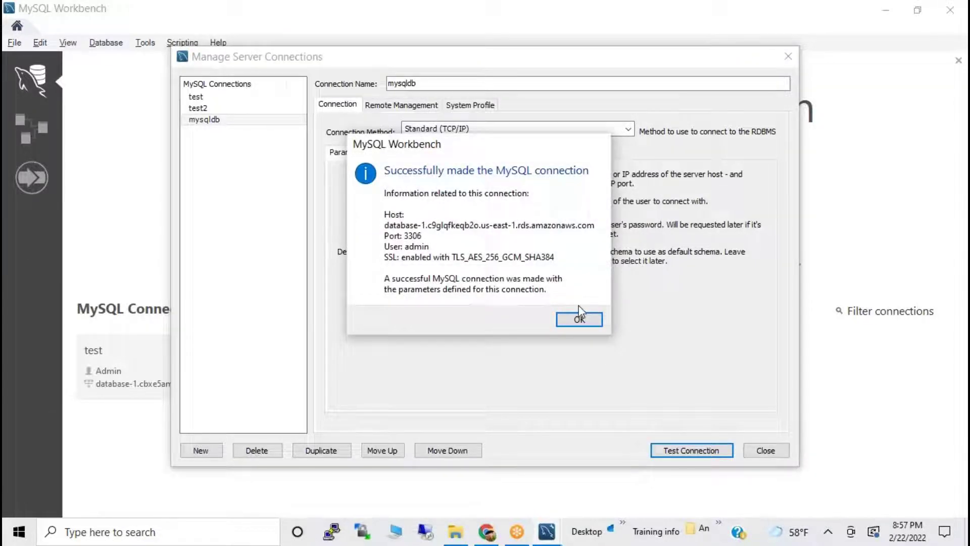
click(576, 319)
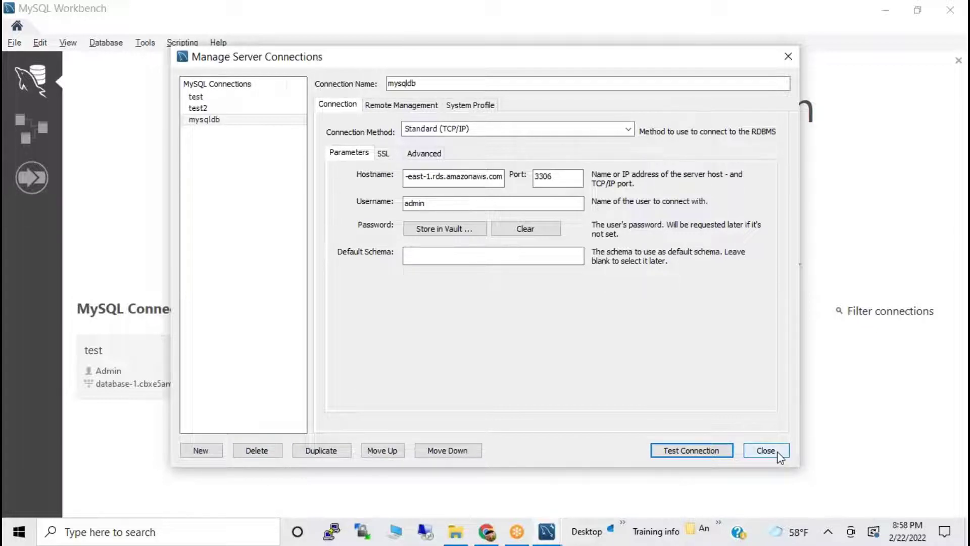
click(206, 121)
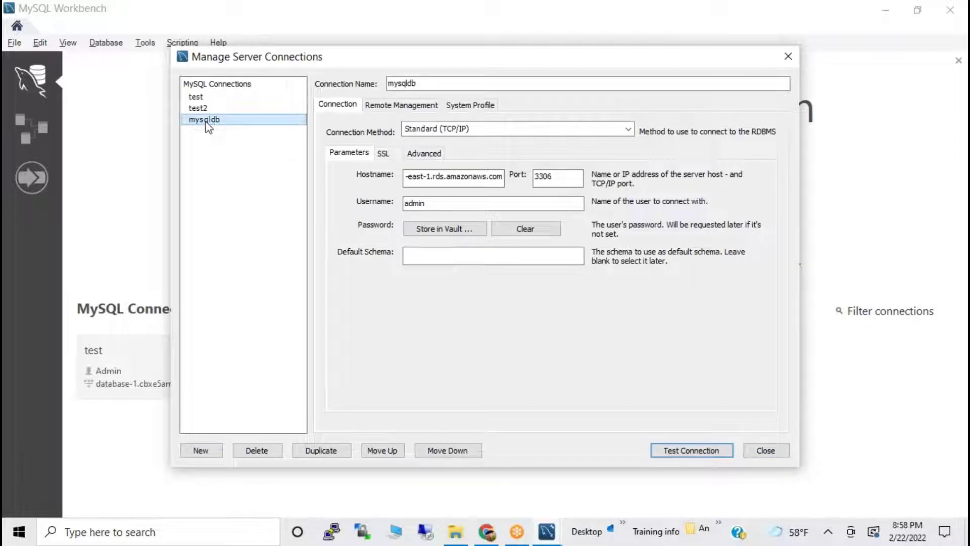
click(687, 442)
click(575, 318)
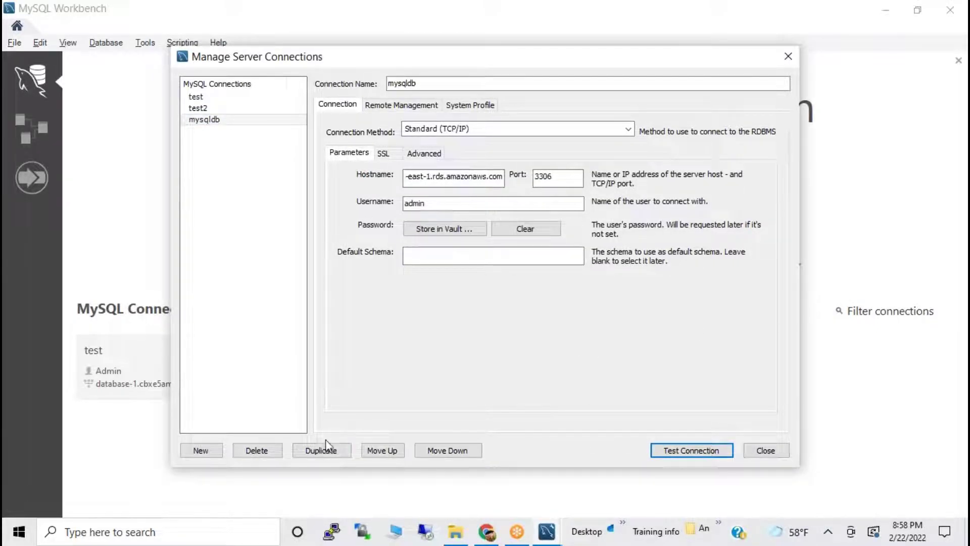
click(766, 450)
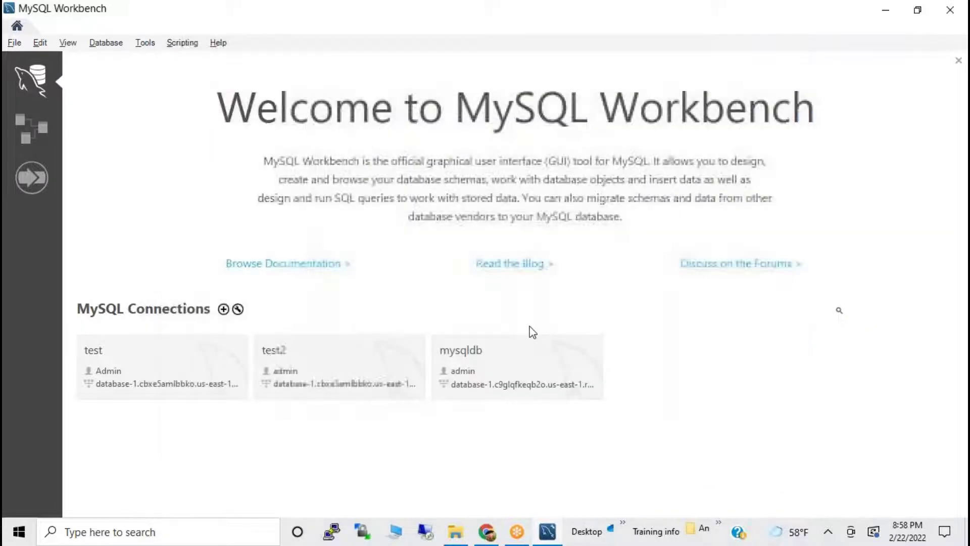
Open a mysqldb session, expand its sys schema in the Navigator, and return to Chrome.
click(445, 350)
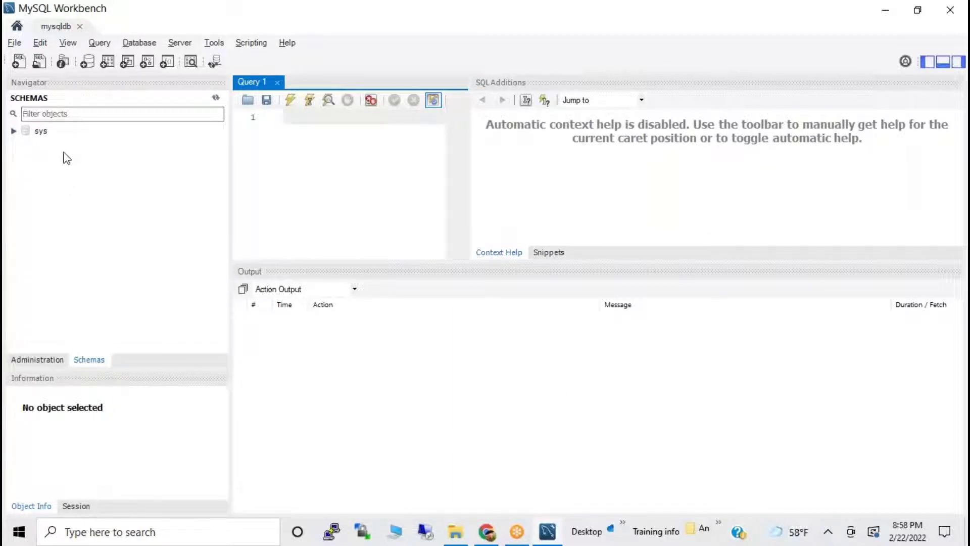
click(14, 131)
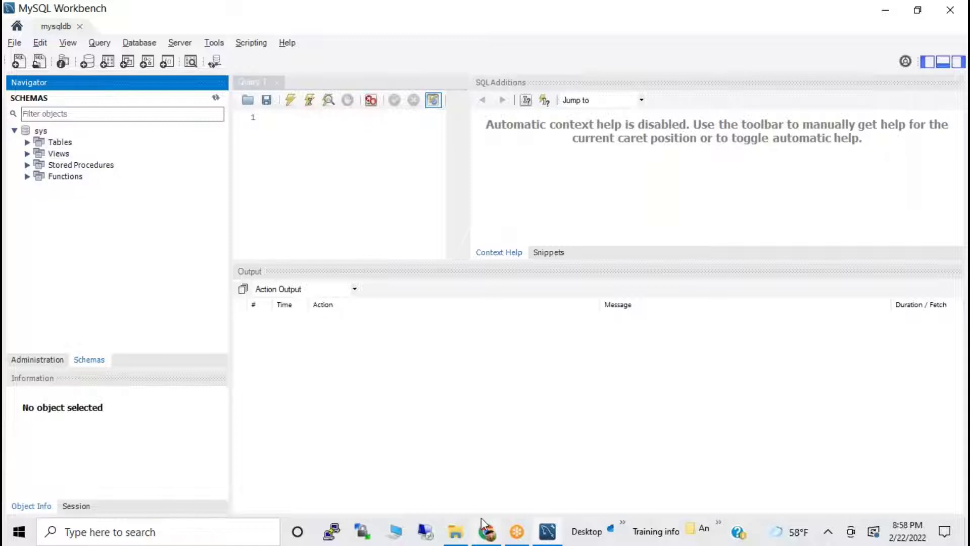
mouse_move(502, 533)
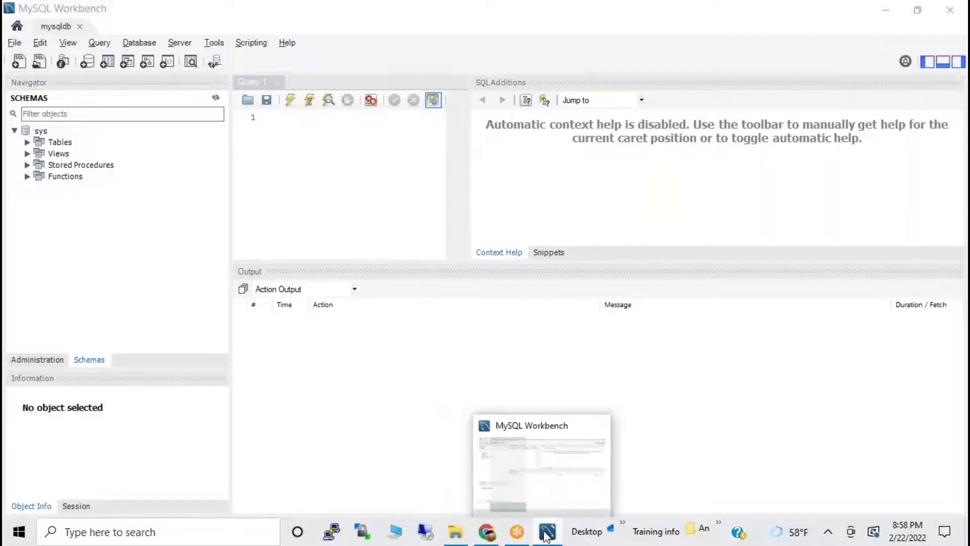
click(486, 531)
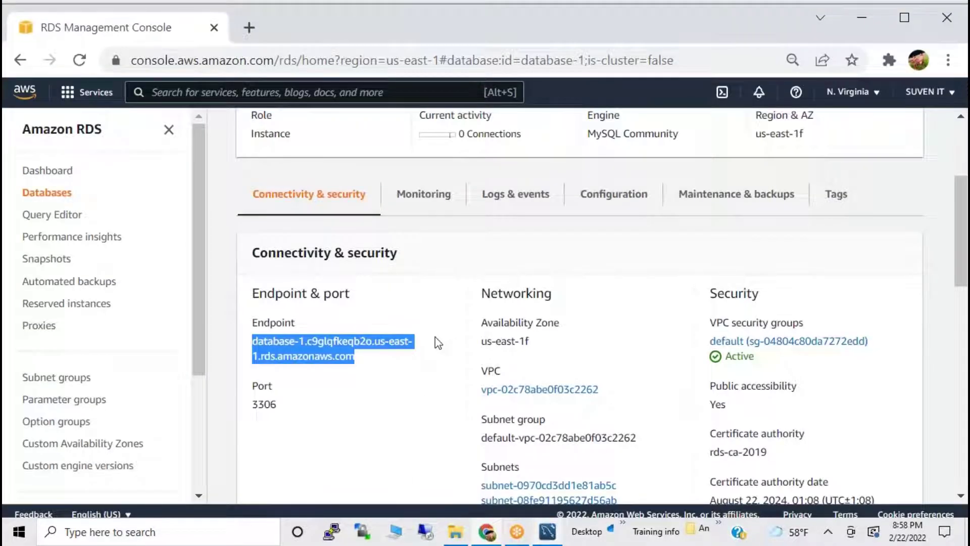
double_click(263, 402)
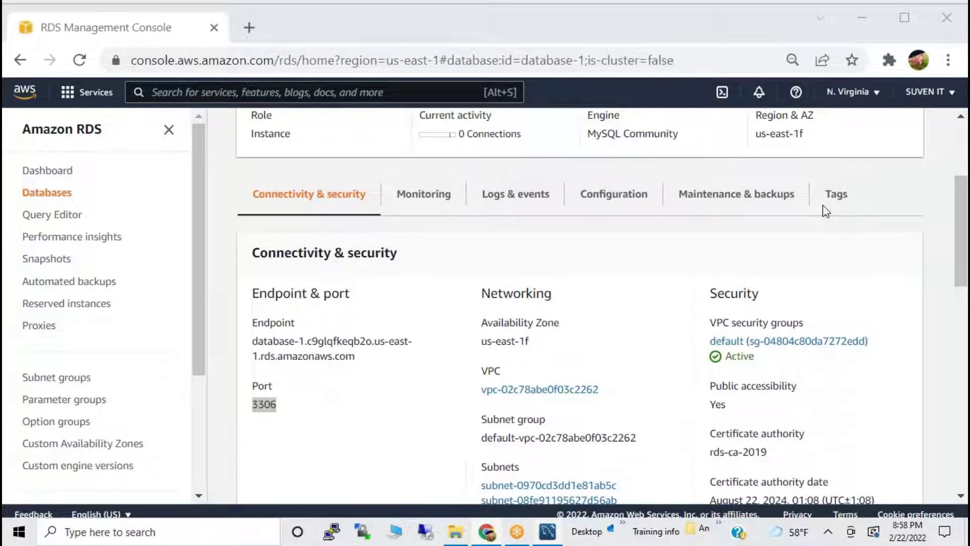
scroll(461, 263, down, 1)
scroll(460, 266, down, 6)
scroll(461, 266, up, 7)
scroll(559, 328, up, 5)
scroll(435, 384, down, 3)
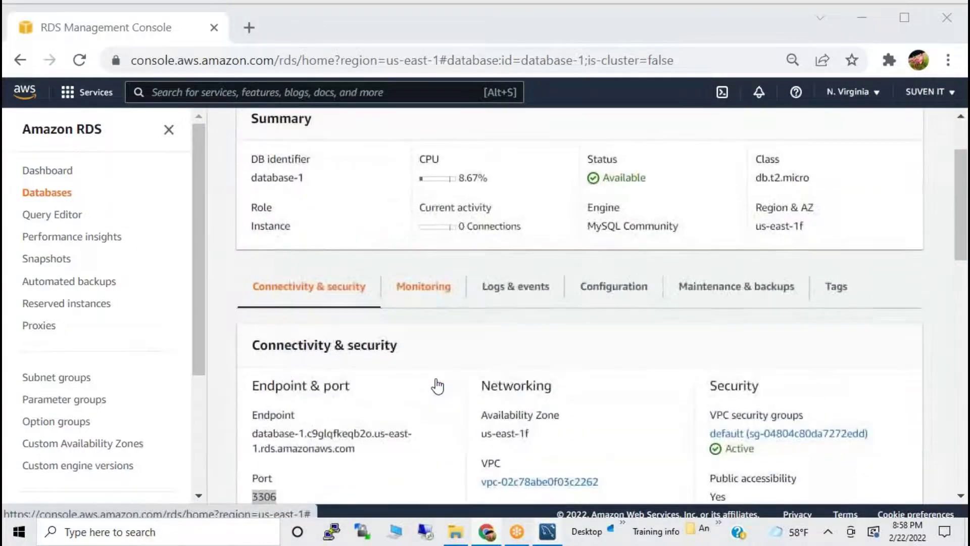
drag(256, 291, 374, 316)
drag(487, 293, 657, 321)
scroll(659, 326, down, 2)
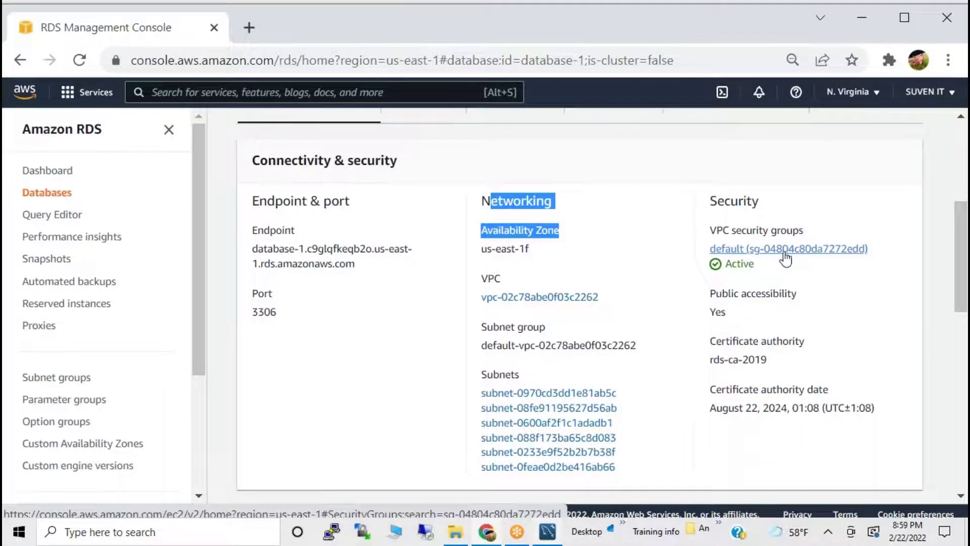
scroll(671, 281, down, 3)
scroll(526, 297, down, 3)
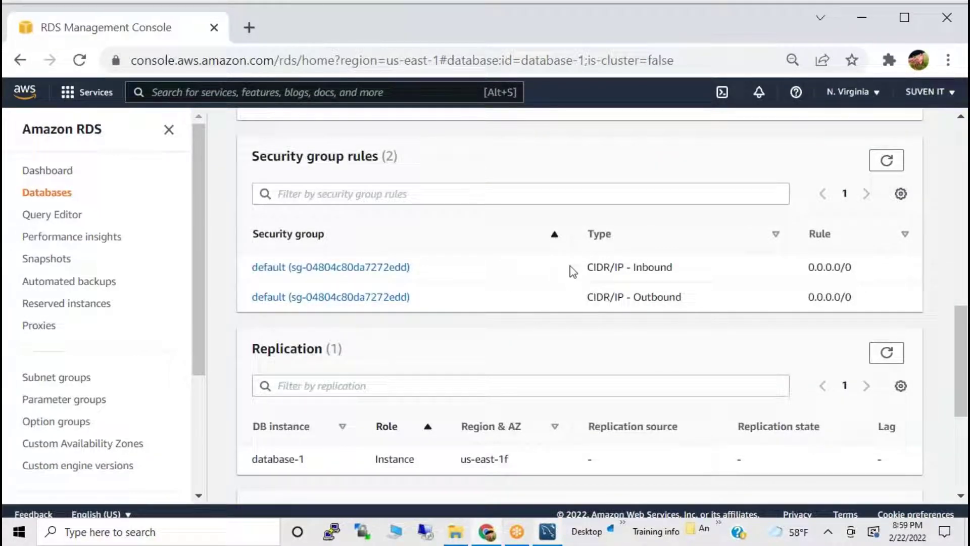
drag(574, 271, 736, 268)
drag(380, 271, 229, 267)
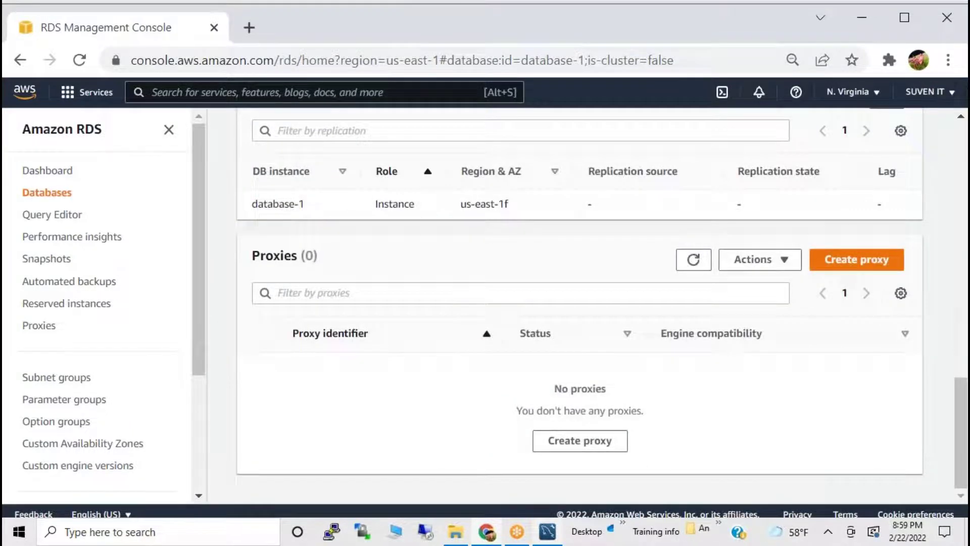
scroll(580, 303, up, 20)
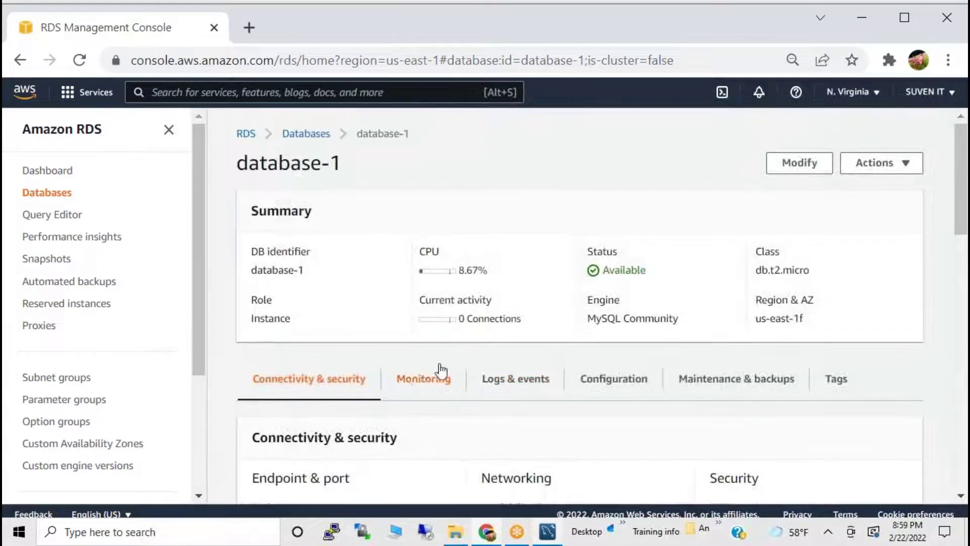
Scroll through database-1's Monitoring graphs.
click(423, 378)
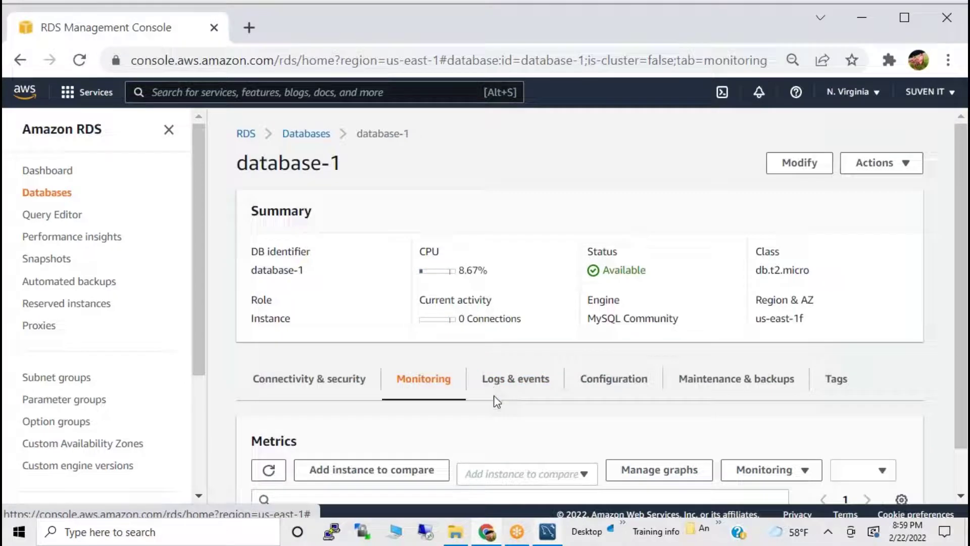
scroll(546, 420, down, 10)
scroll(526, 363, up, 2)
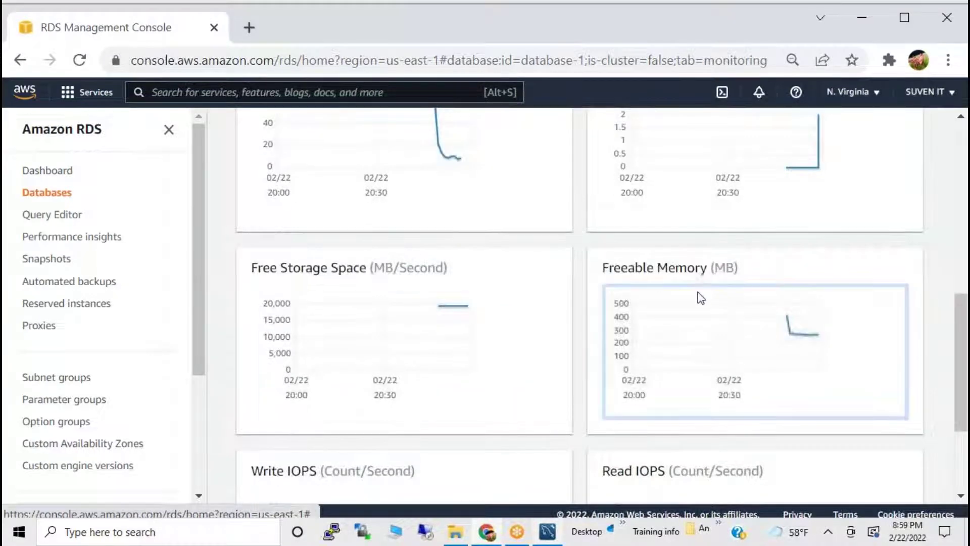
scroll(704, 296, up, 2)
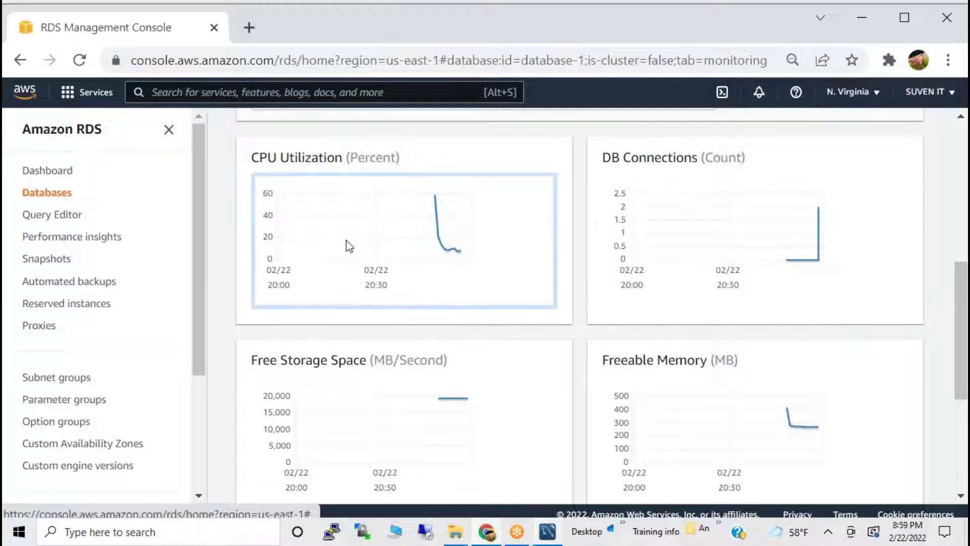
scroll(394, 238, down, 2)
scroll(395, 238, up, 6)
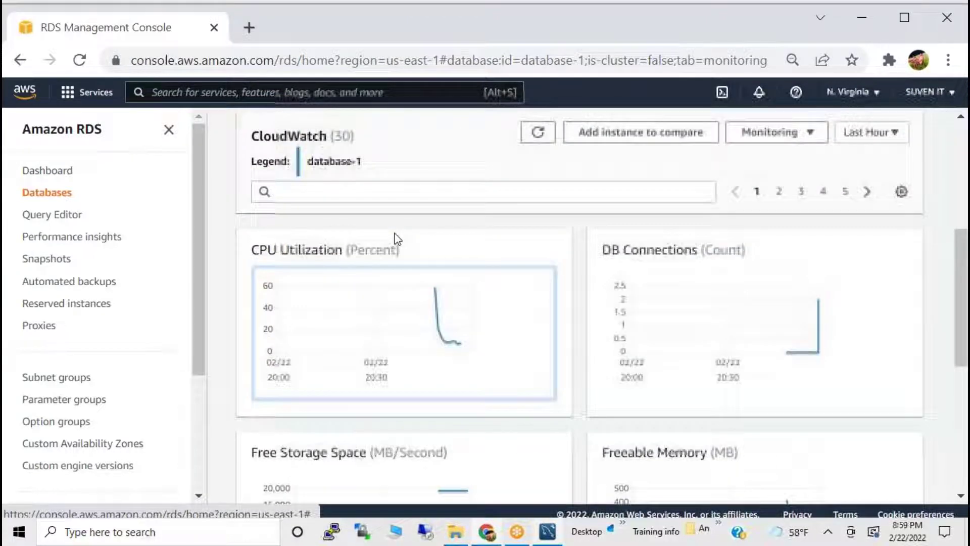
scroll(396, 238, up, 4)
scroll(396, 238, down, 2)
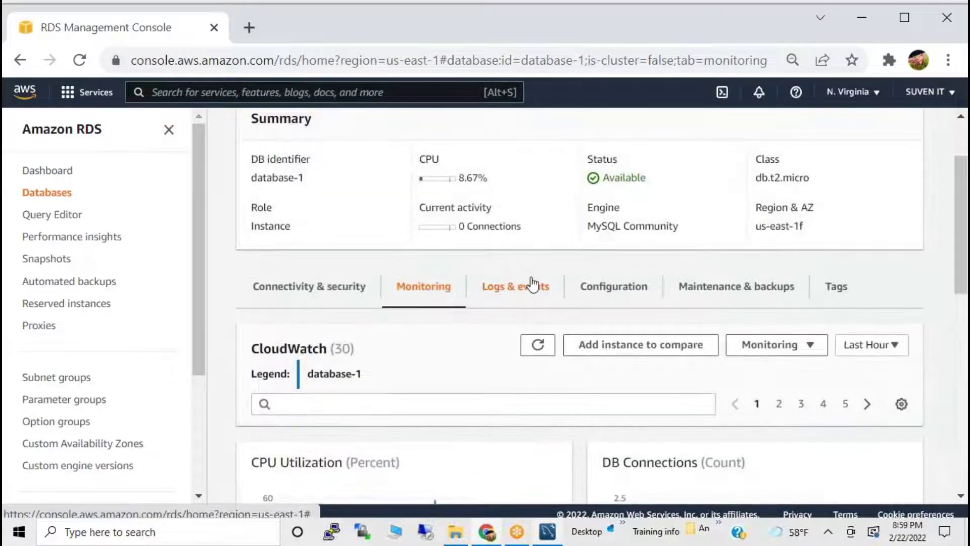
Review recent events under Logs & events, then view the Configuration details (engine 8.0.27, 20 GiB).
click(532, 285)
scroll(545, 294, down, 9)
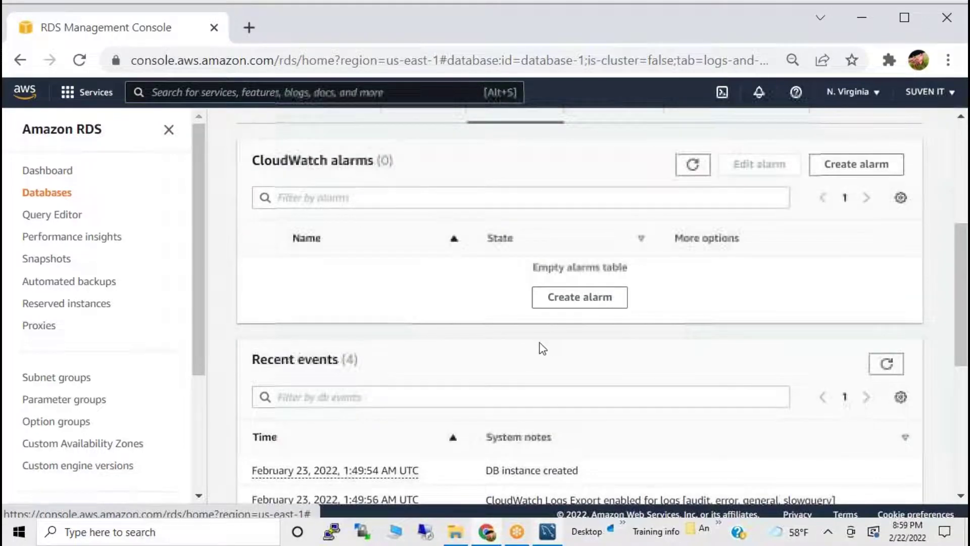
drag(559, 287, 490, 317)
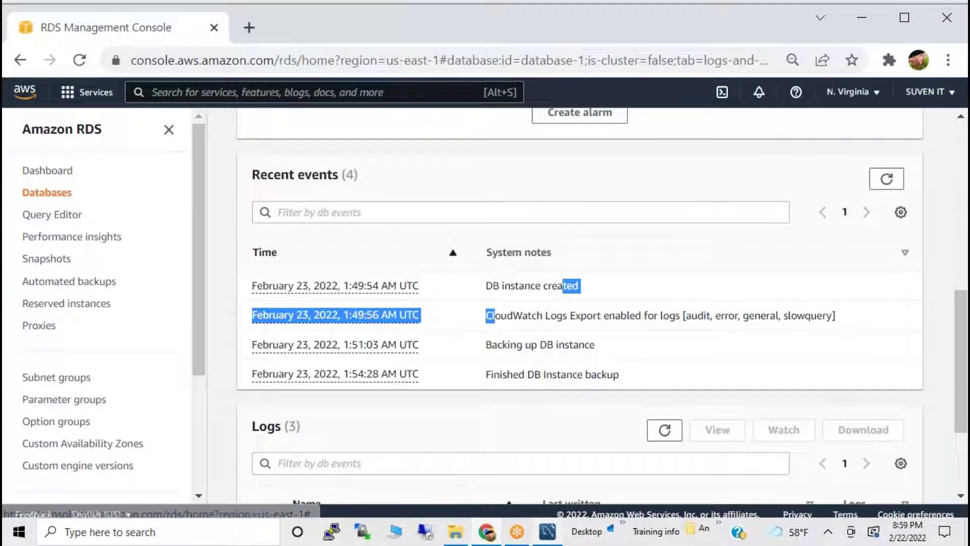
drag(484, 375, 588, 388)
scroll(628, 357, up, 9)
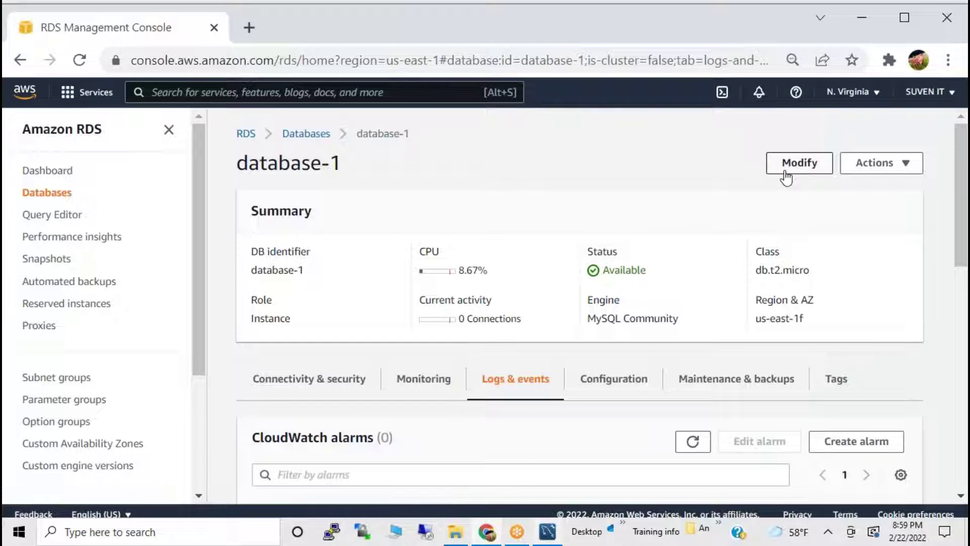
click(625, 386)
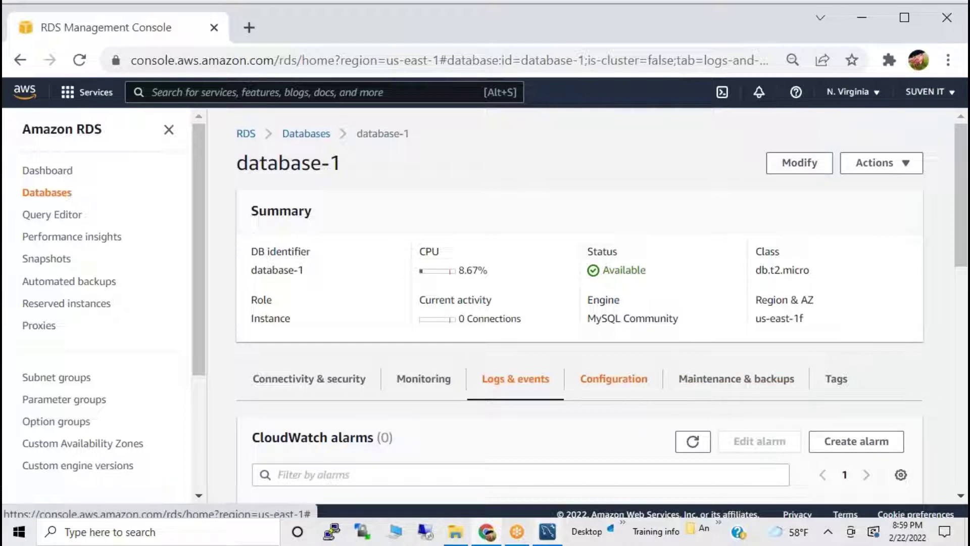
scroll(514, 420, down, 5)
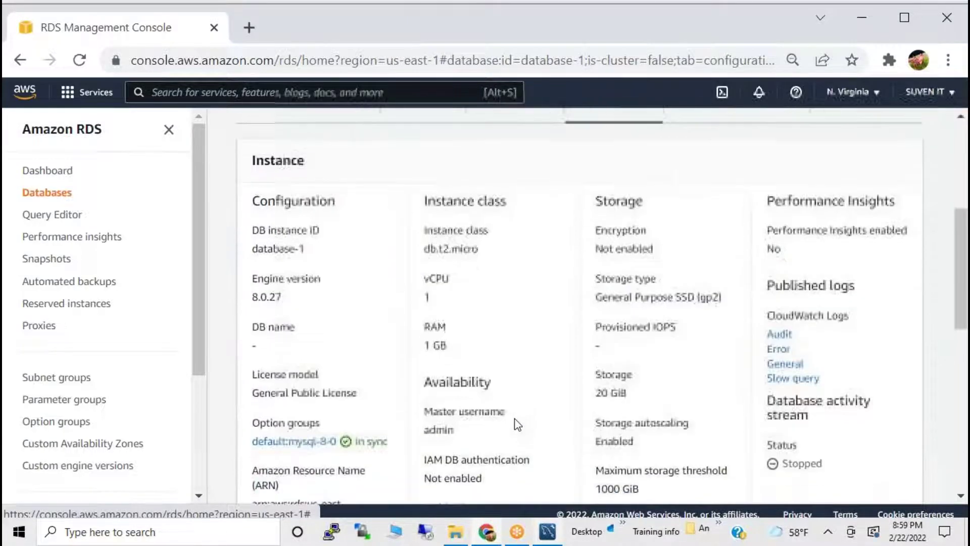
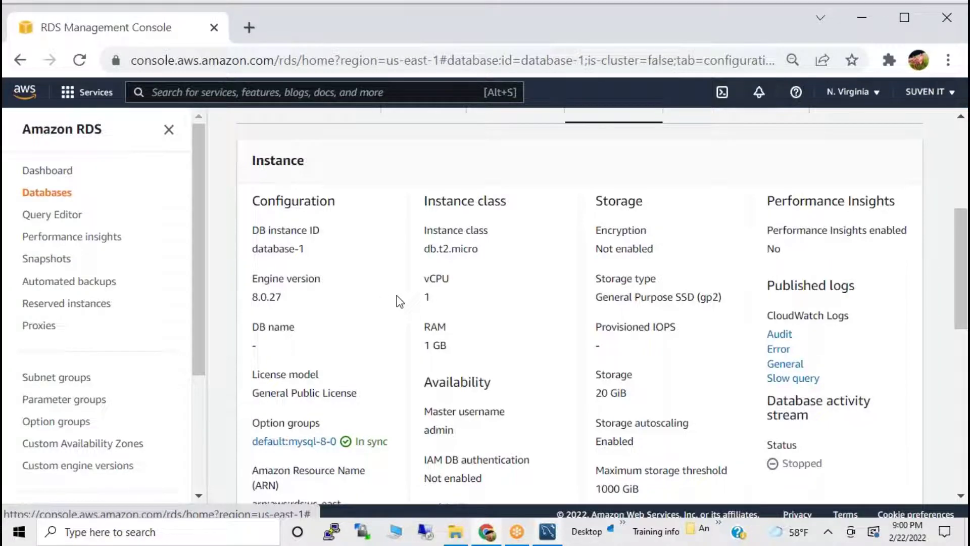
Go back to the RDS Databases list showing database-1 (db.t2.micro, us-east-1f).
scroll(396, 301, down, 10)
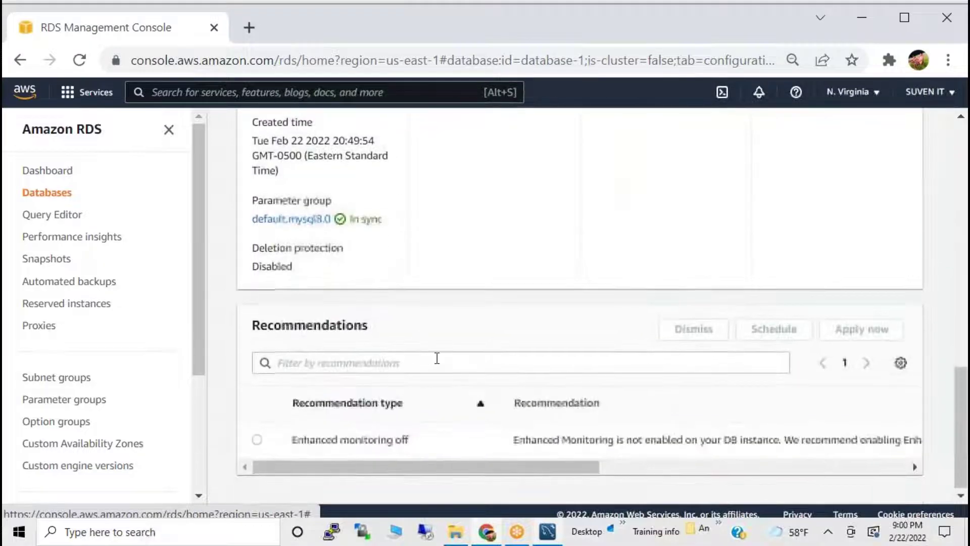
scroll(435, 358, up, 10)
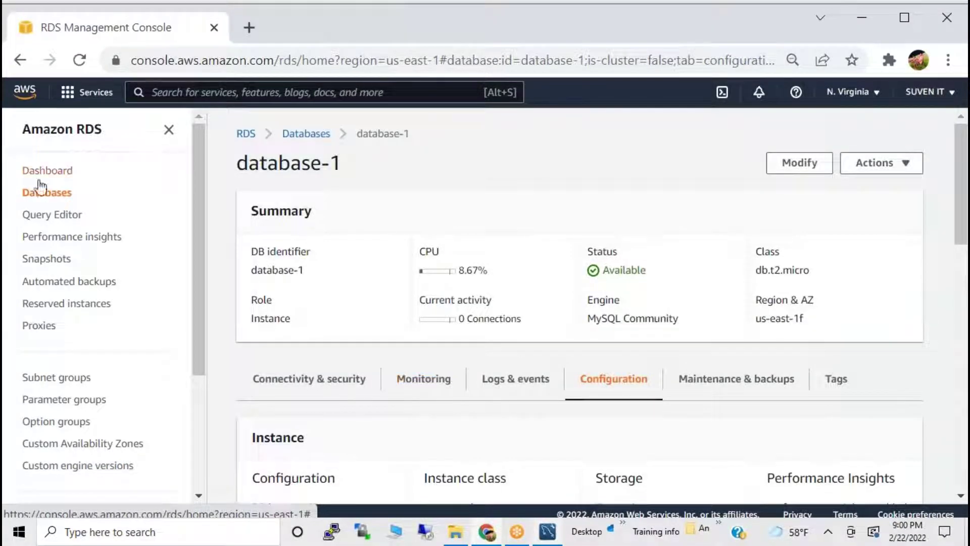
click(43, 195)
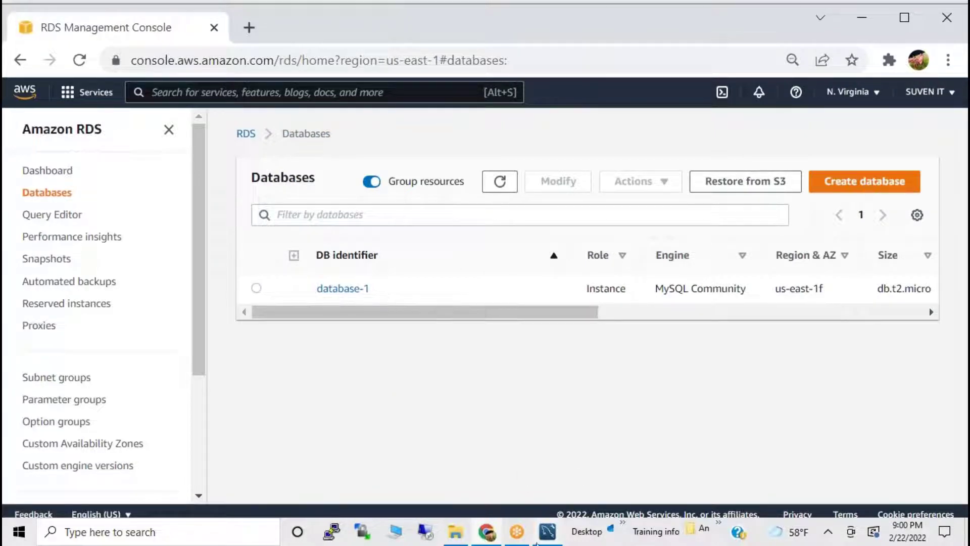
click(487, 534)
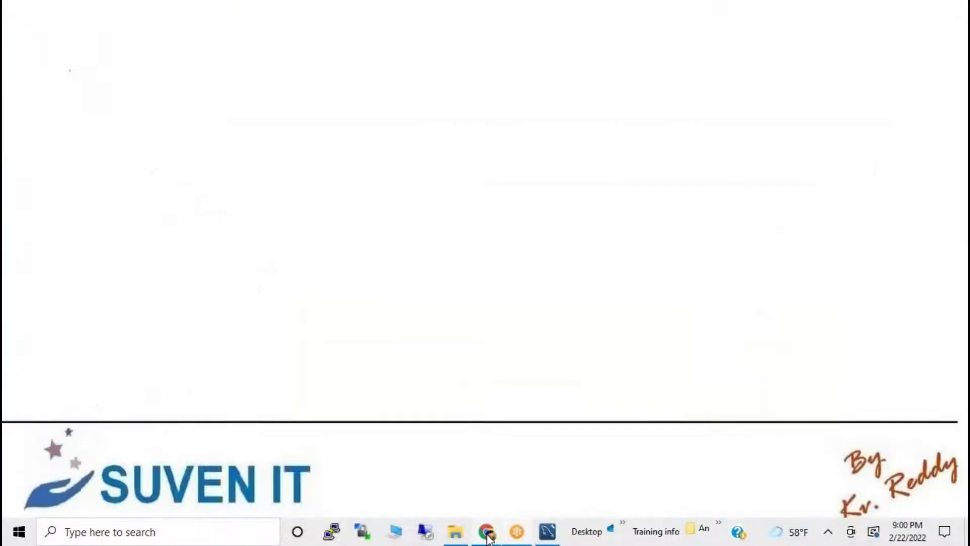
click(487, 534)
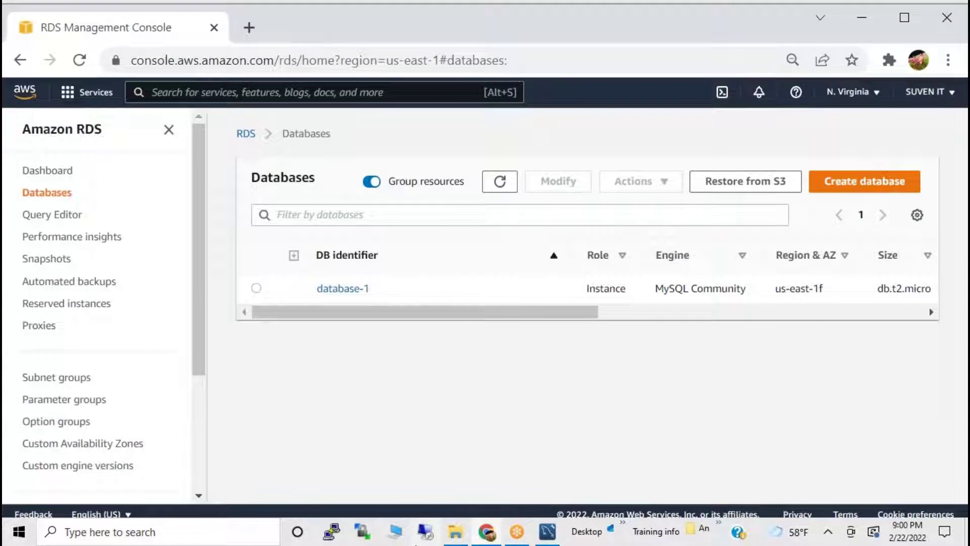
click(277, 92)
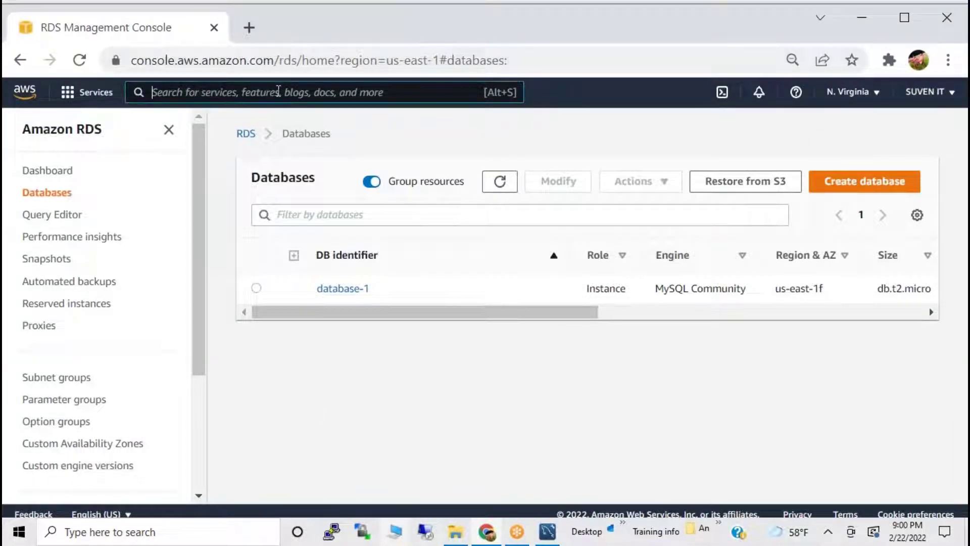
Search 'ligh' in the AWS bar and open the Lightsail service.
text(ligh)
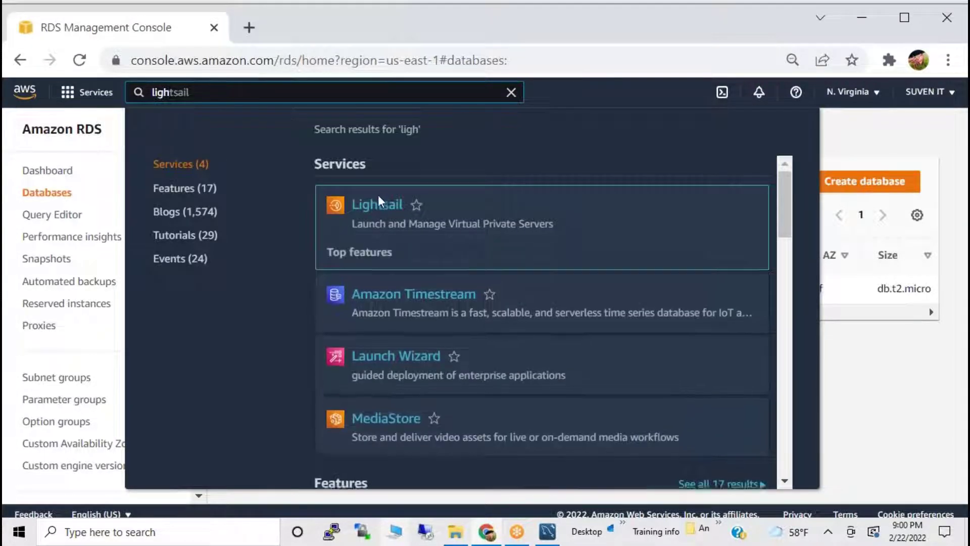
click(379, 206)
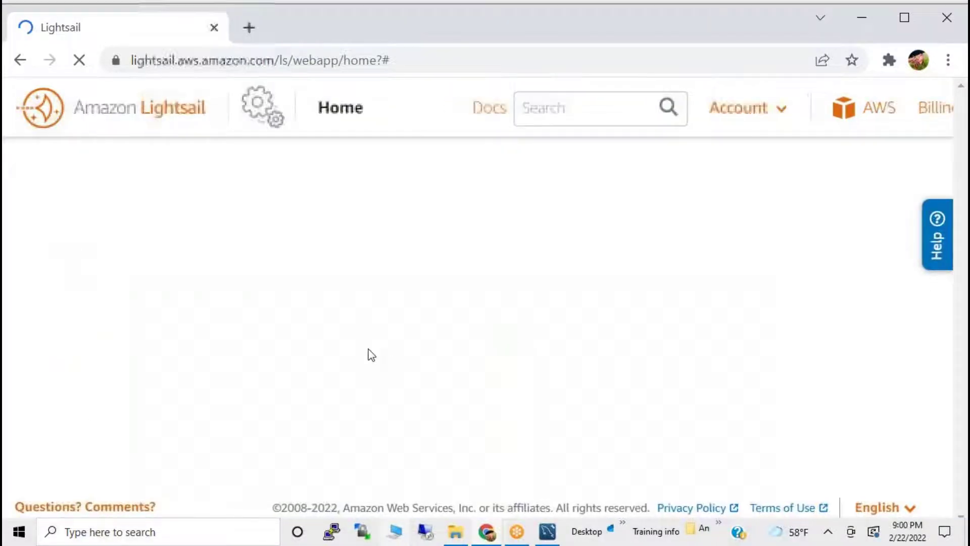
scroll(243, 390, down, 5)
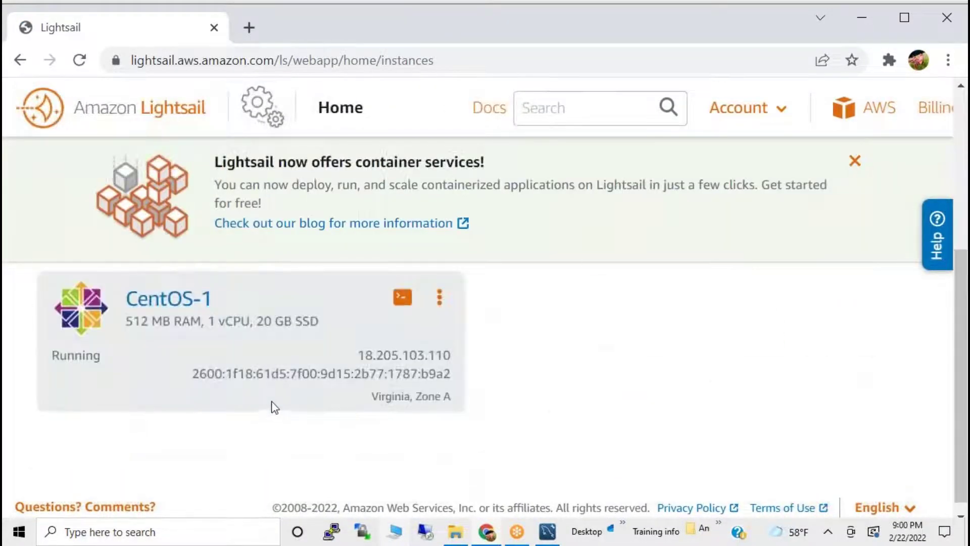
Select CentOS-1's IP 18.205.103.110 and connect to the instance in a browser SSH terminal.
click(441, 303)
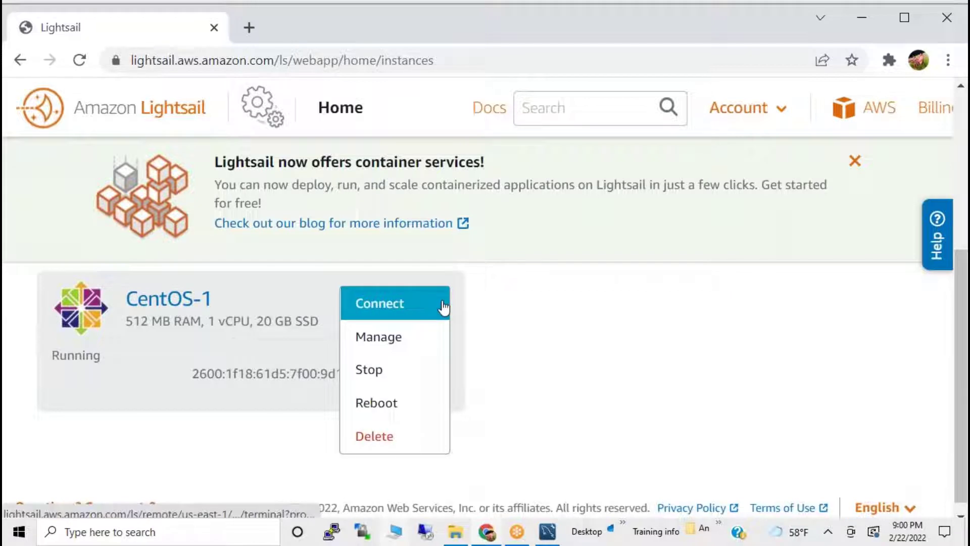
click(524, 346)
double_click(395, 354)
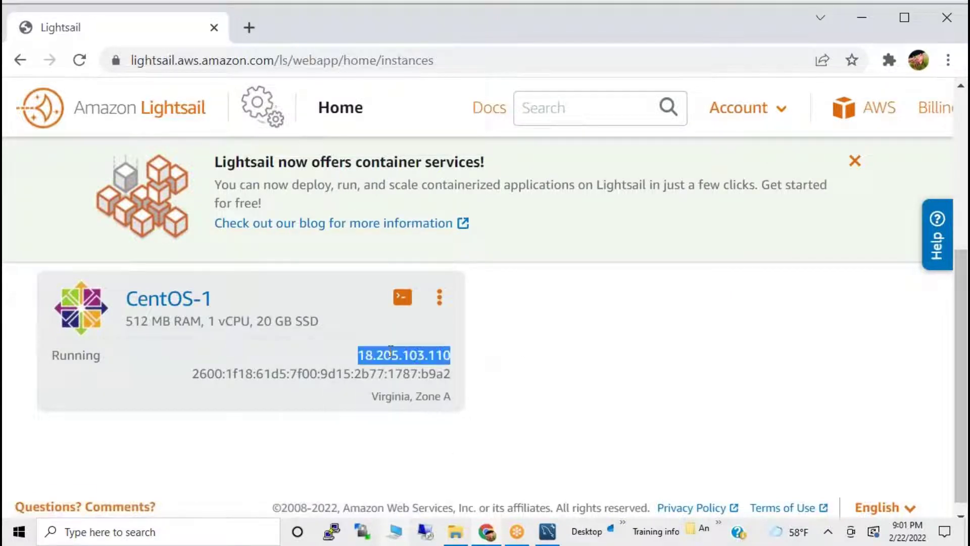
click(441, 303)
click(392, 314)
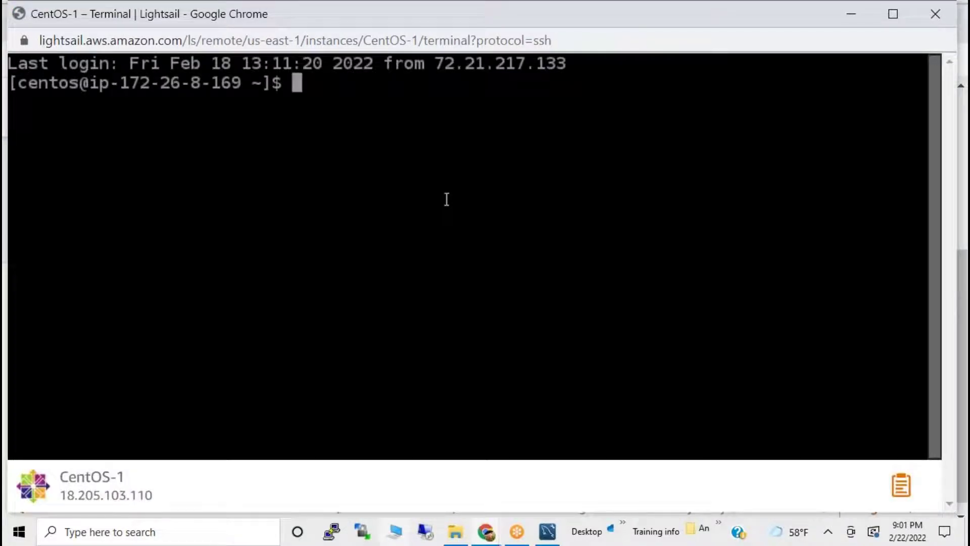
Become root with sudo su -, review root and password login settings in /etc/ssh/sshd_config, save with :wq!
text(sud)
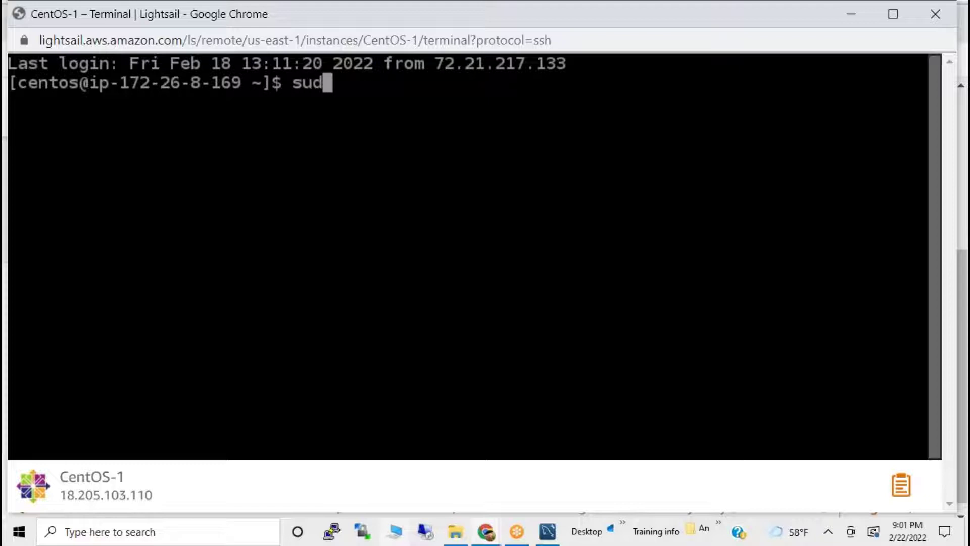
text(o su -)
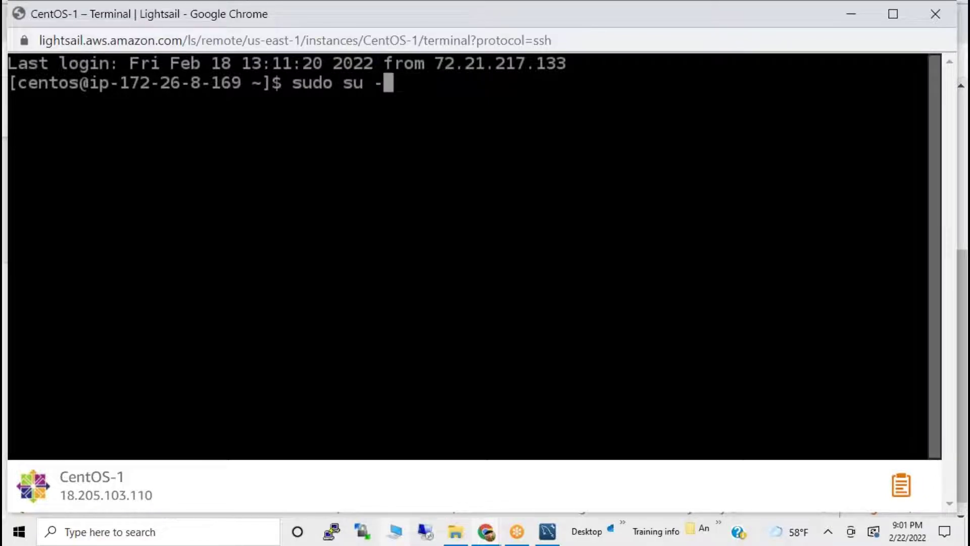
key(Return)
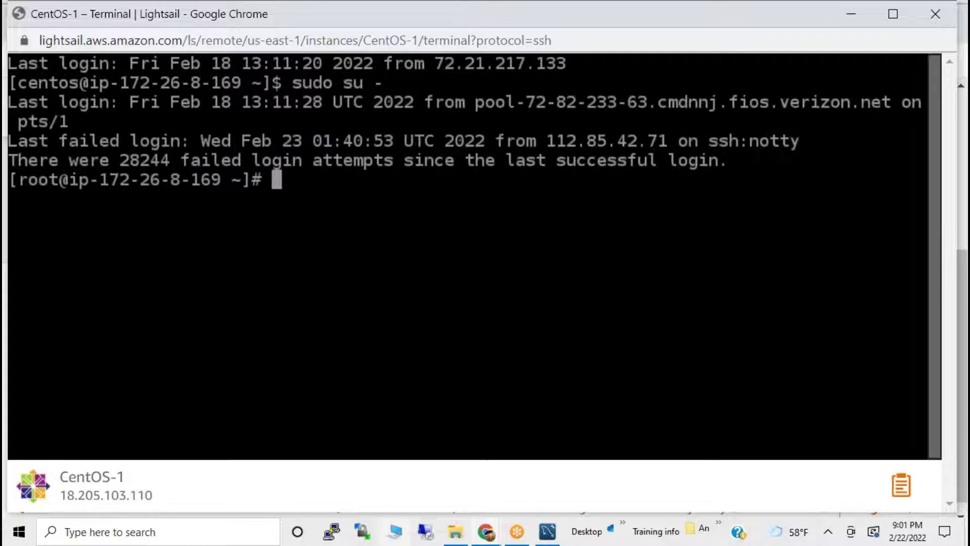
text(vi /etc/ssh/sshd)
key(Tab)
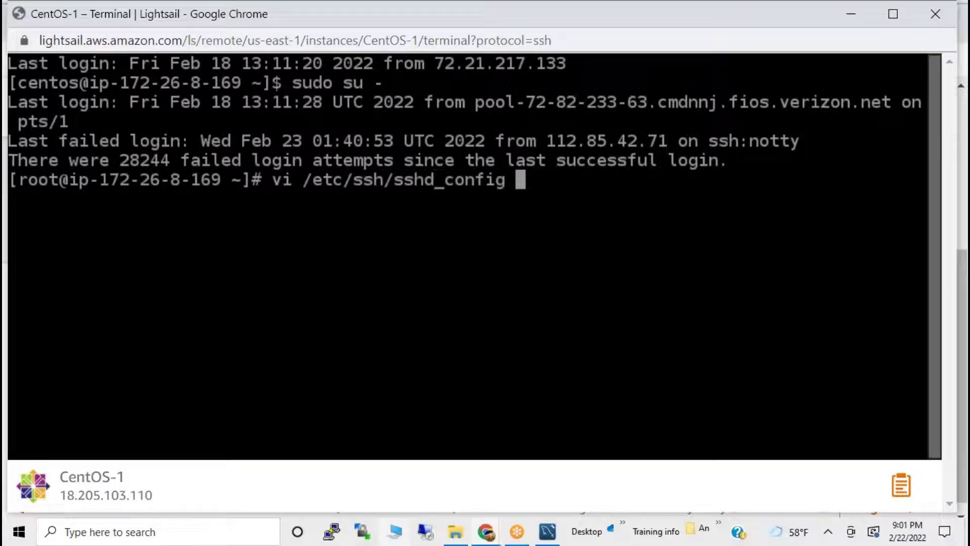
key(Return)
key(Right)
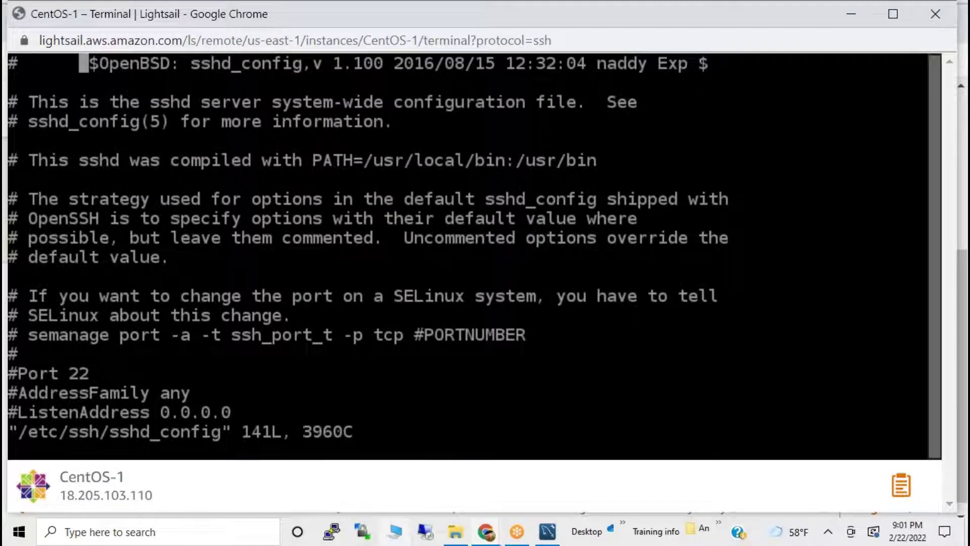
key(Down)
key(Down)
key(Down)
key(Down)
key(Down)
key(Down)
key(Down)
key(Down)
key(Down)
key(Down)
key(Down)
key(Down)
key(Down)
key(Down)
key(Down)
key(Down)
key(Down)
key(Down)
key(Down)
key(Down)
key(Down)
key(Down)
key(Down)
key(Down)
key(Down)
key(Down)
key(Down)
key(Down)
key(Down)
key(Down)
key(Down)
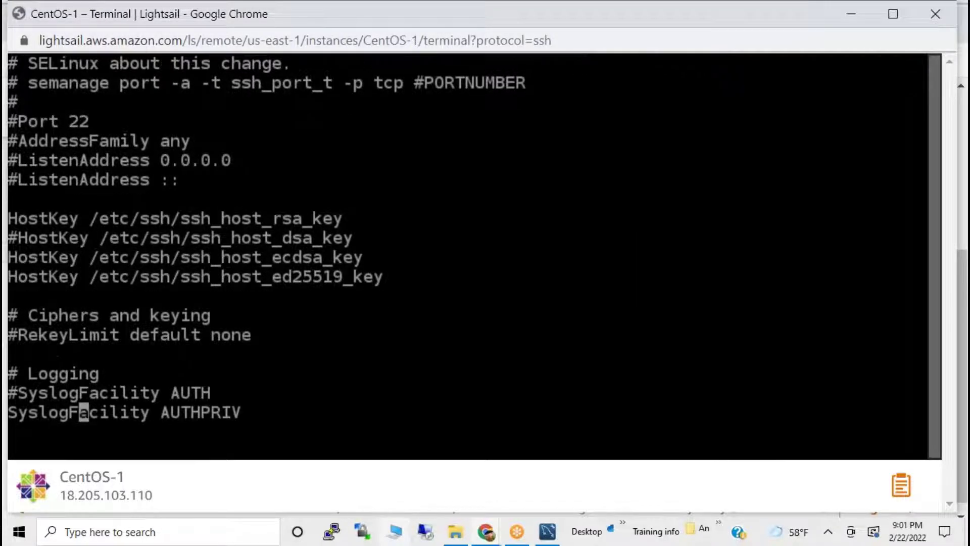
key(Down)
key(Down)
key(Down)
key(Down)
key(Down)
key(Down)
key(Down)
key(Down)
key(Down)
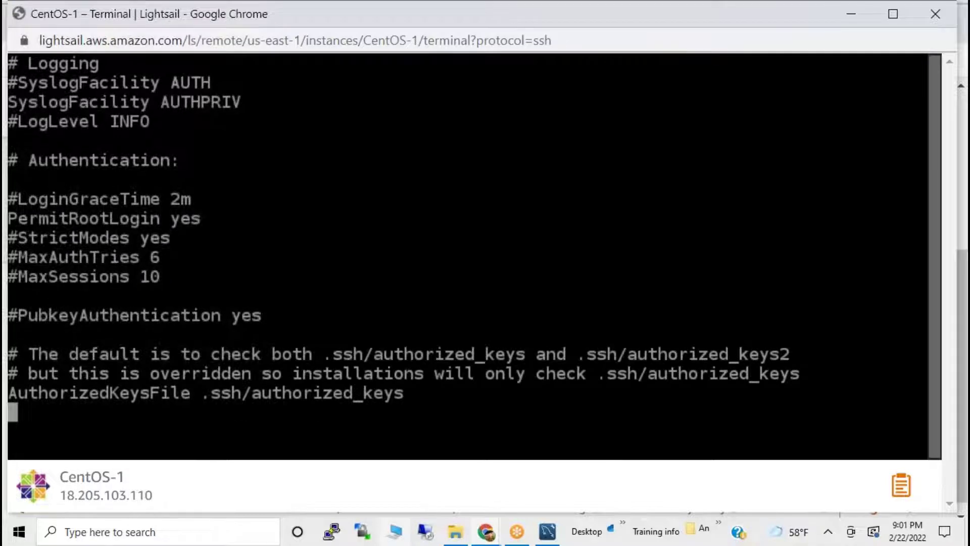
key(Down)
key(Down)
key(Down)
key(Down)
key(Down)
key(Down)
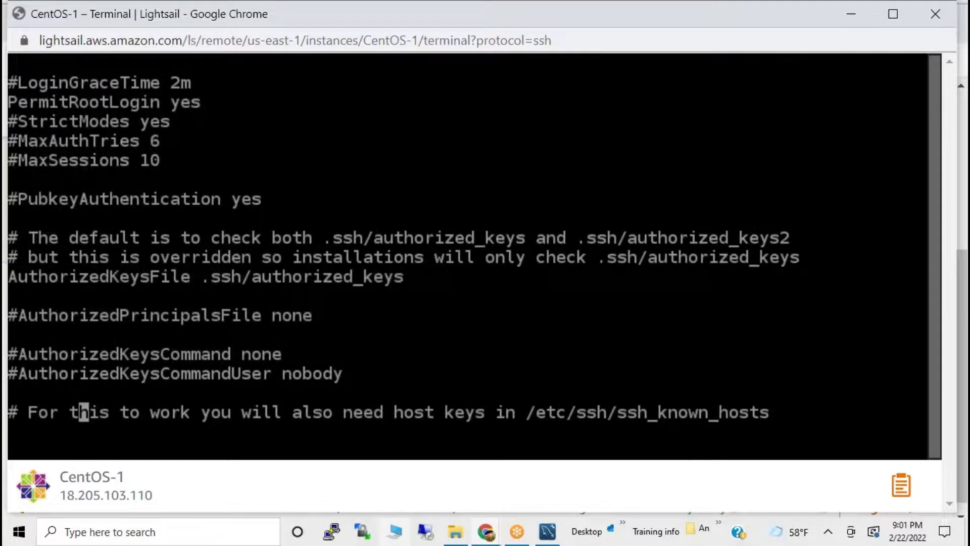
key(Down)
key(Down)
key(Down)
key(Down)
key(Down)
key(Down)
key(Down)
key(Down)
key(Down)
key(Down)
key(Down)
key(Down)
key(Down)
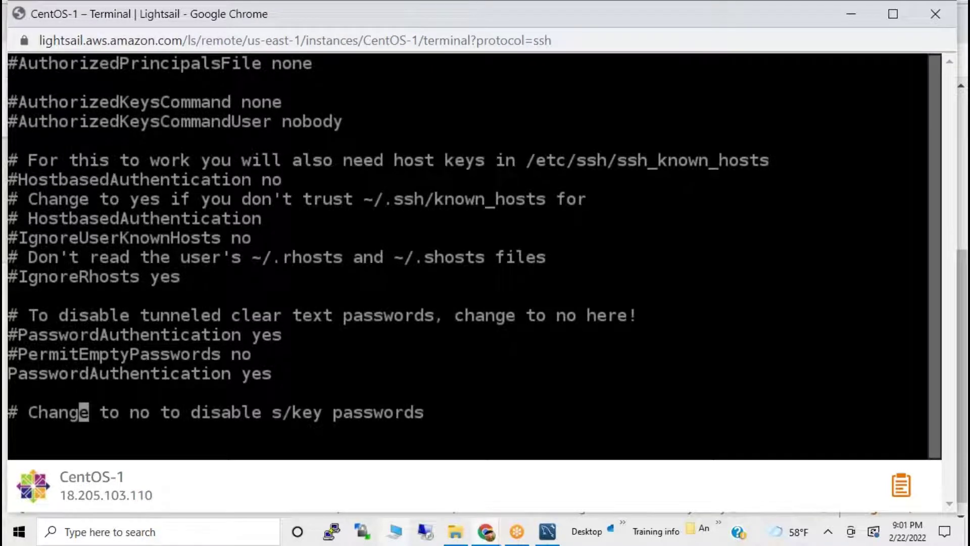
text(:wq!)
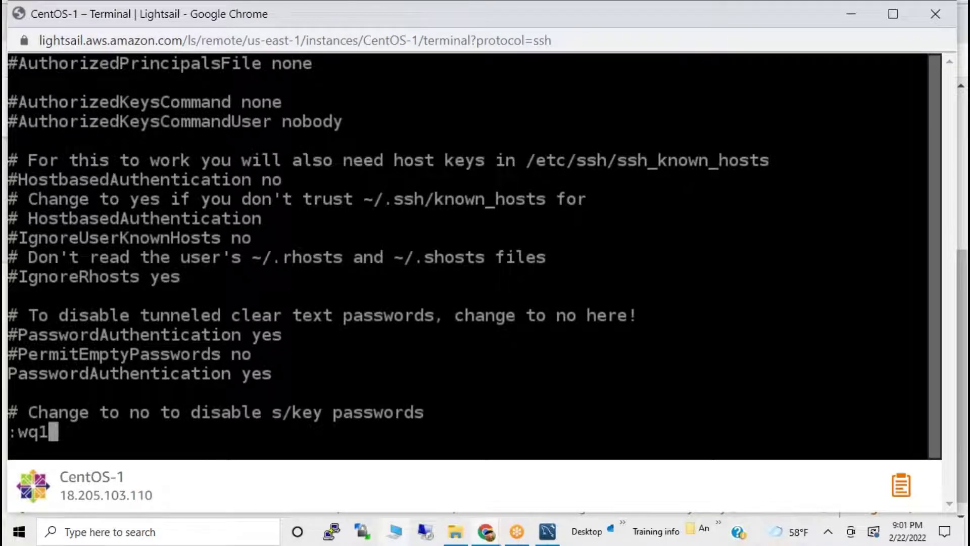
key(Return)
Run yum repolist to list the base, extras and updates repositories.
key(alt+Tab)
key(alt+Tab)
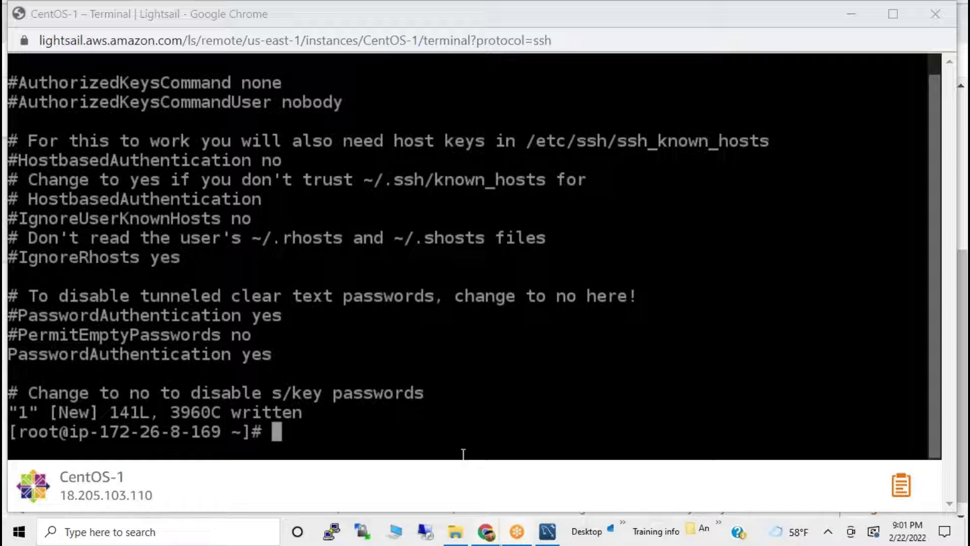
click(325, 316)
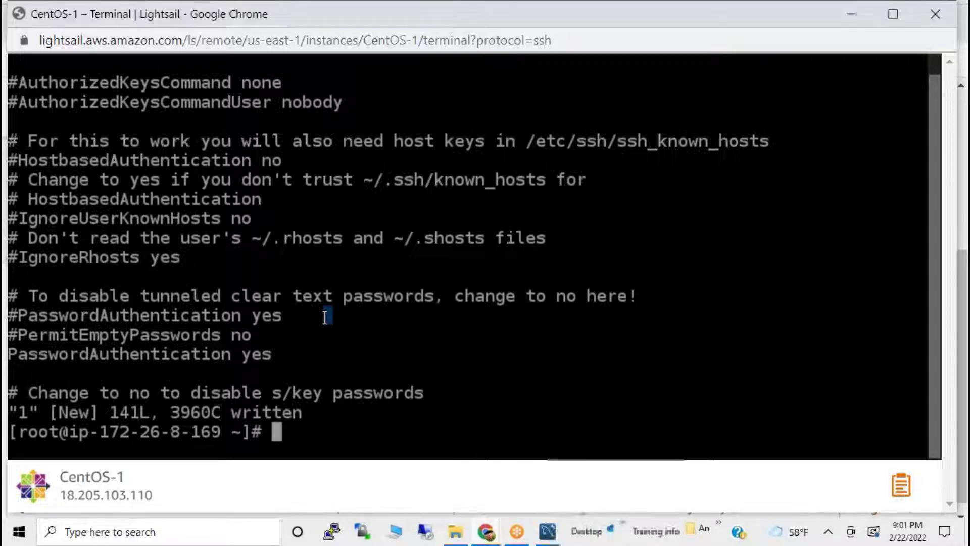
text(yum r)
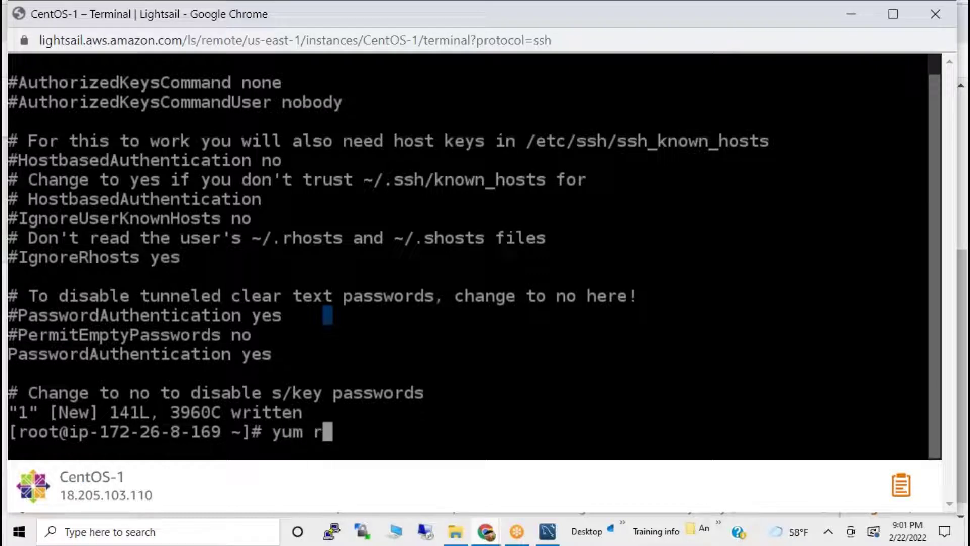
text(epolist)
key(Return)
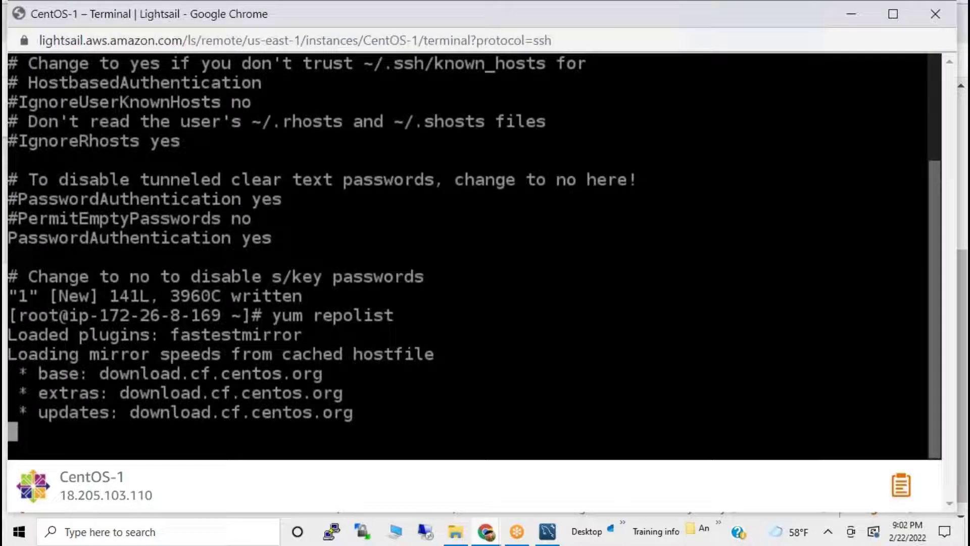
Start a PuTTY SSH connection to host 18.205.103.110.
click(333, 530)
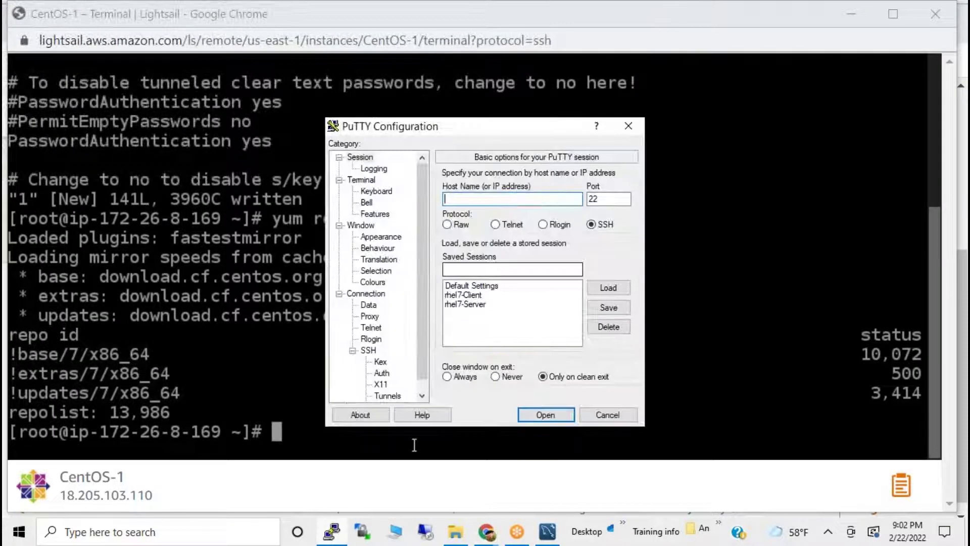
click(486, 531)
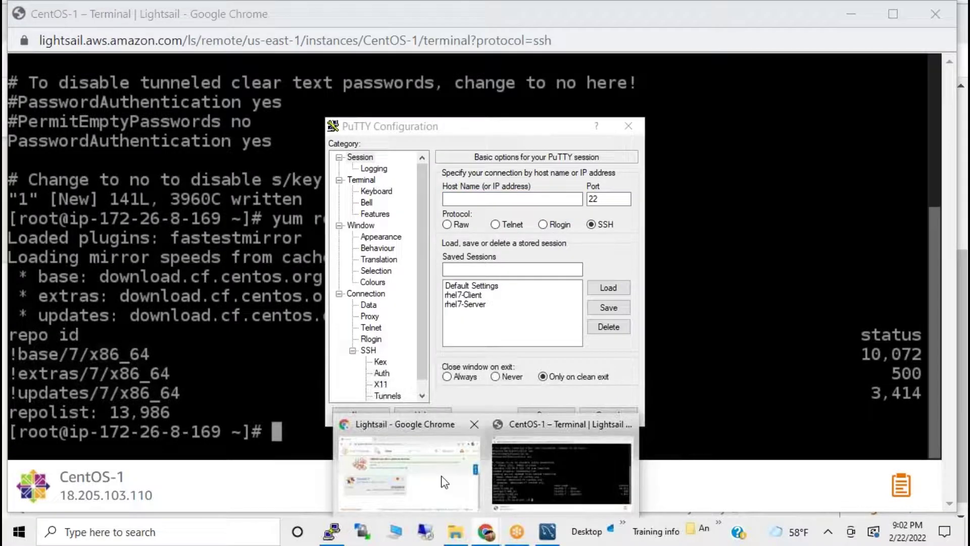
click(451, 482)
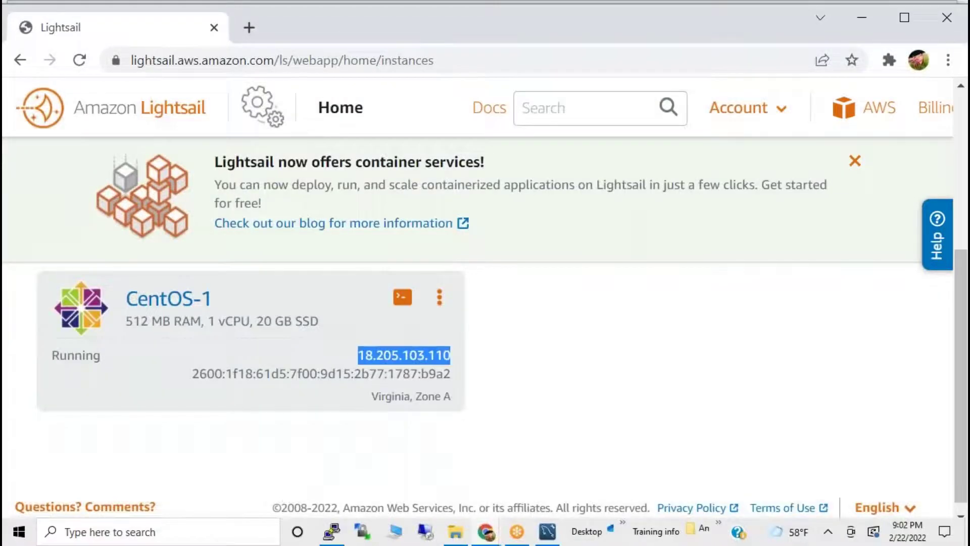
key(alt+Tab)
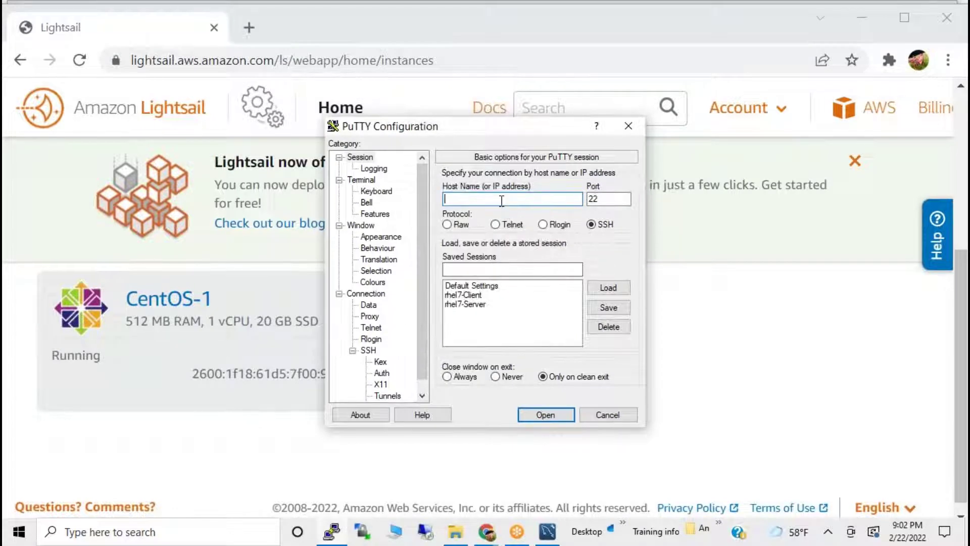
text(18.205.103.110)
click(546, 415)
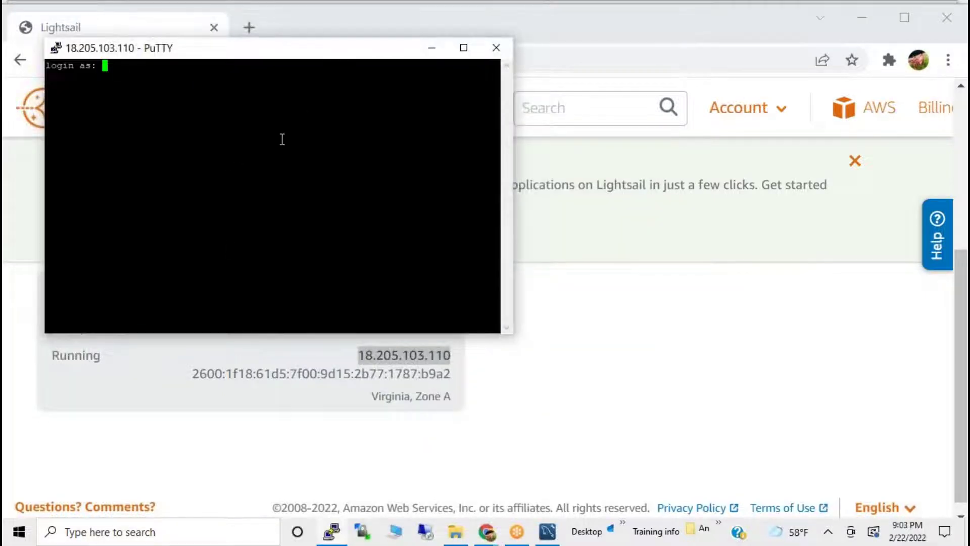
Log in as root with the password and clear the screen.
drag(199, 50, 470, 251)
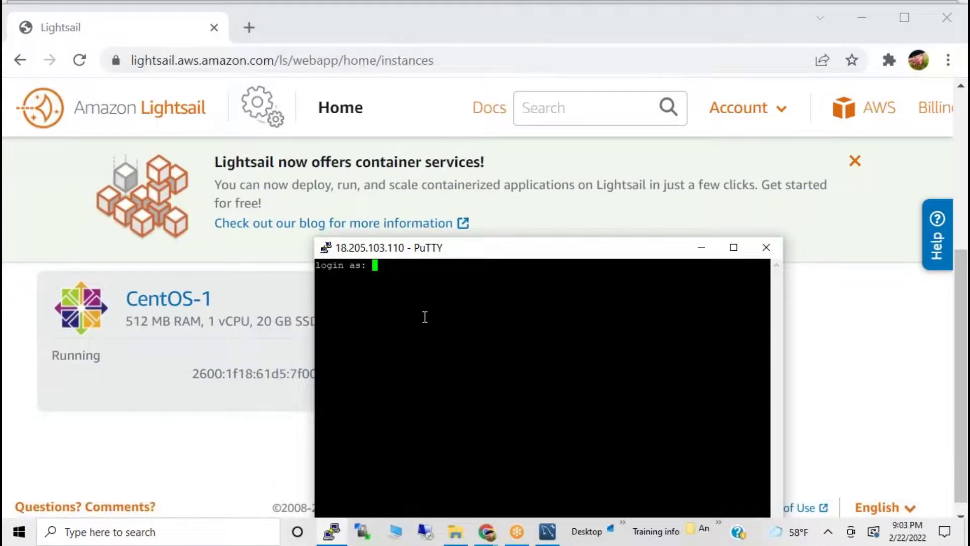
text(root)
key(Return)
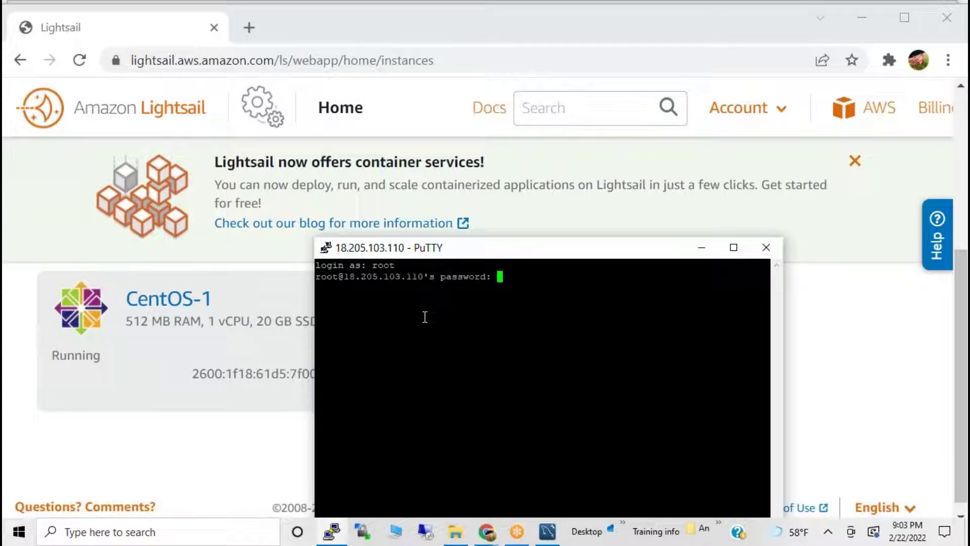
key(Return)
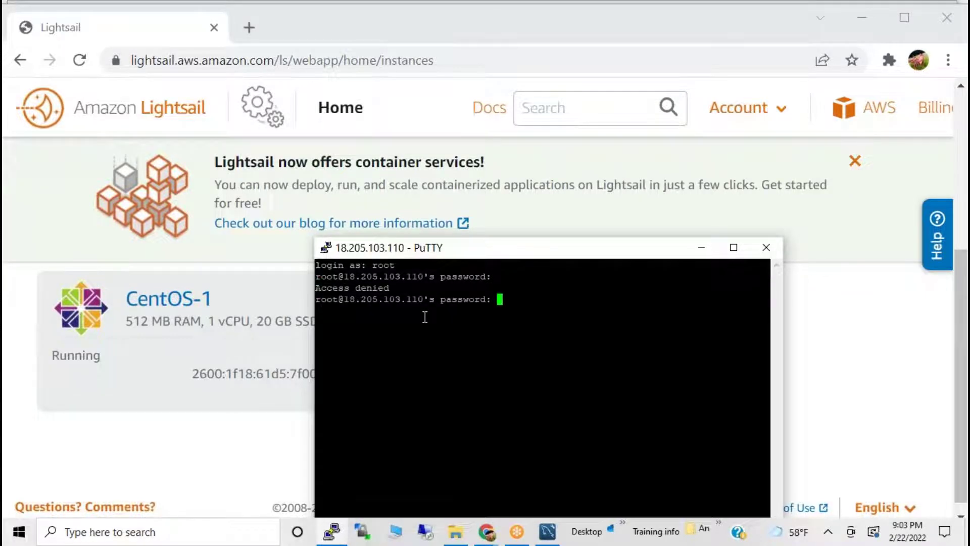
key(Return)
text(clear)
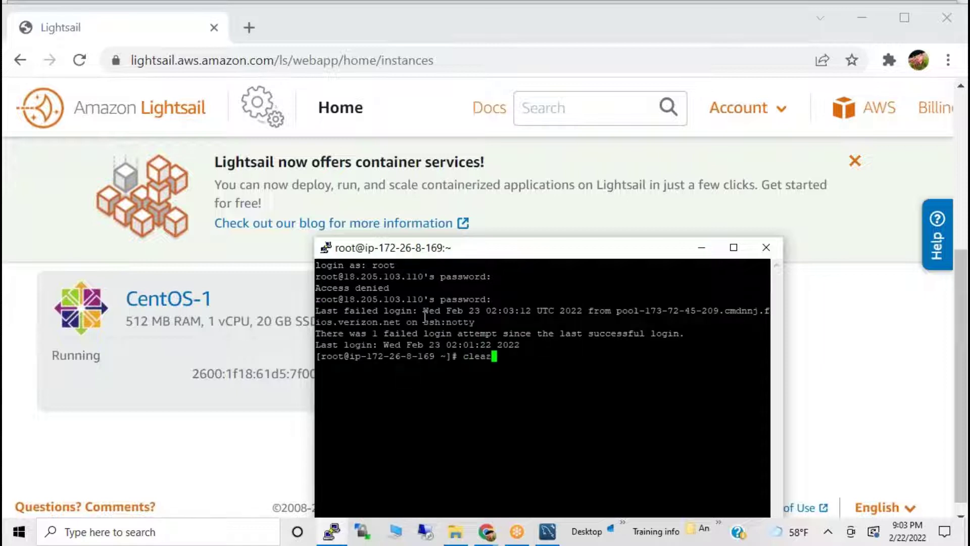
key(Return)
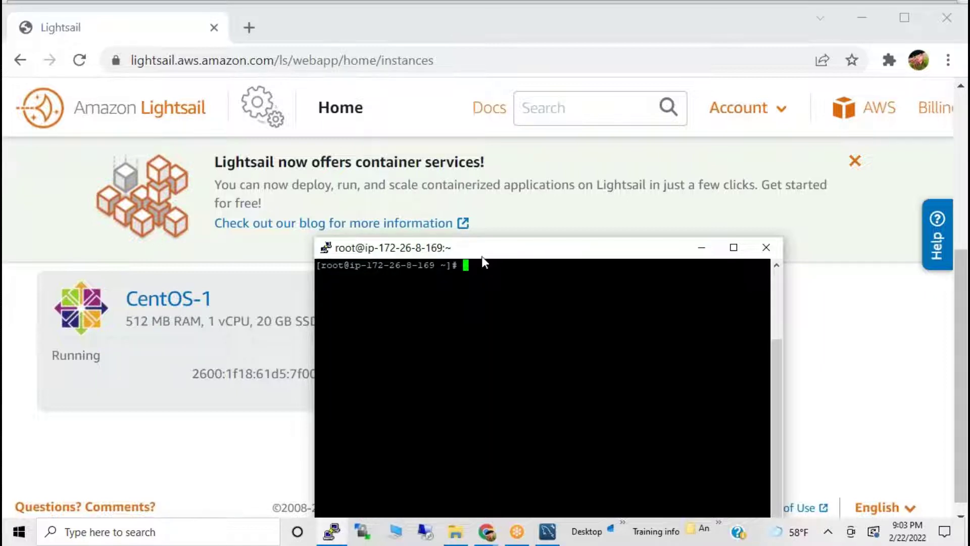
Maximize the PuTTY window and set its font to Courier New 16-point.
double_click(481, 253)
right_click(208, 7)
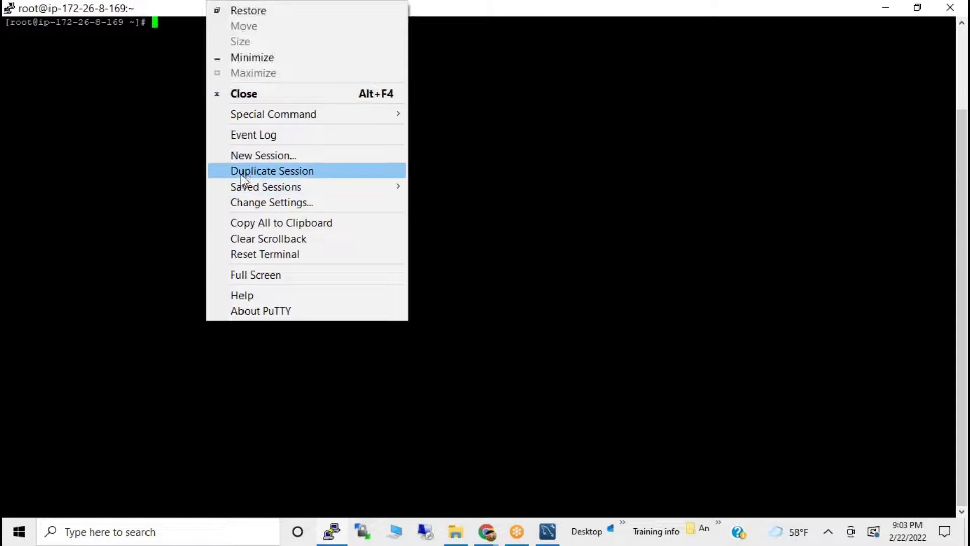
click(240, 201)
click(380, 237)
click(609, 258)
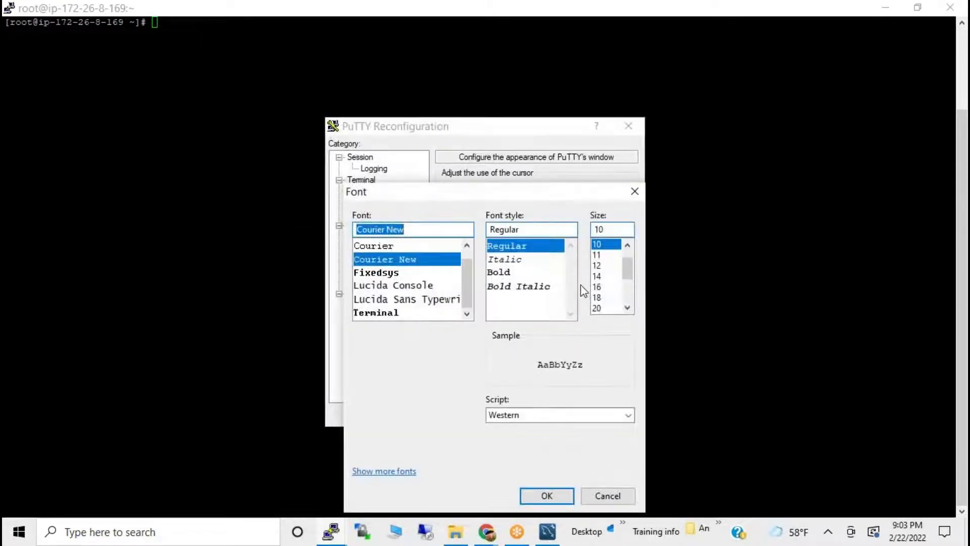
click(599, 297)
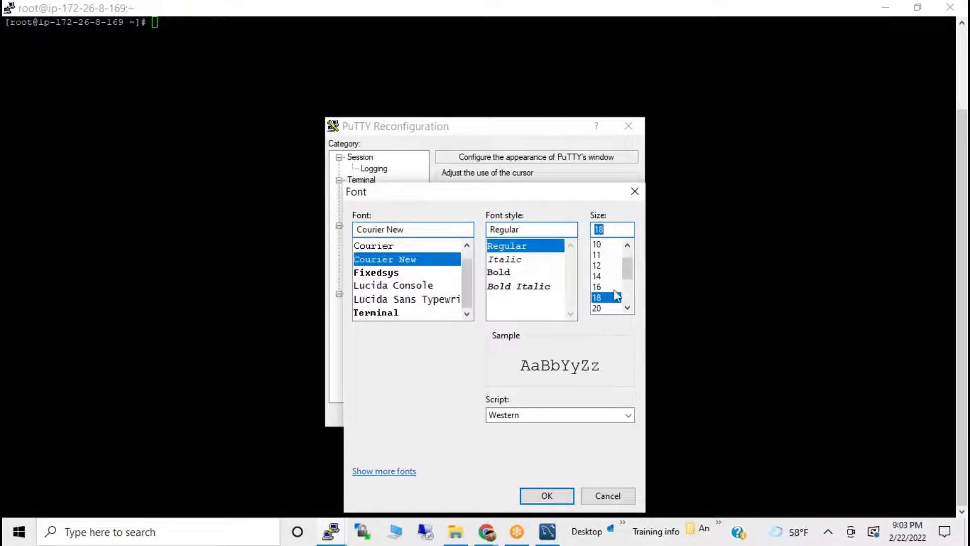
click(597, 287)
click(550, 494)
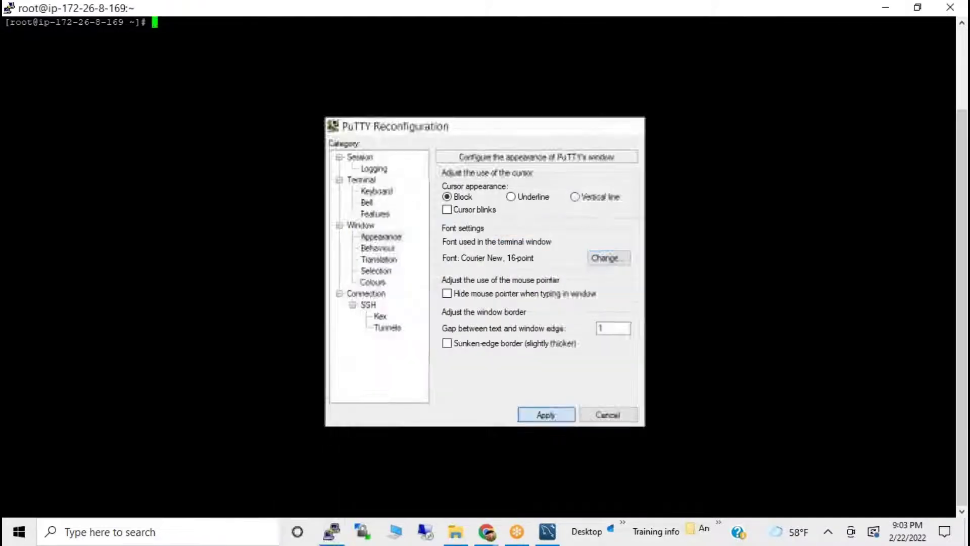
click(555, 414)
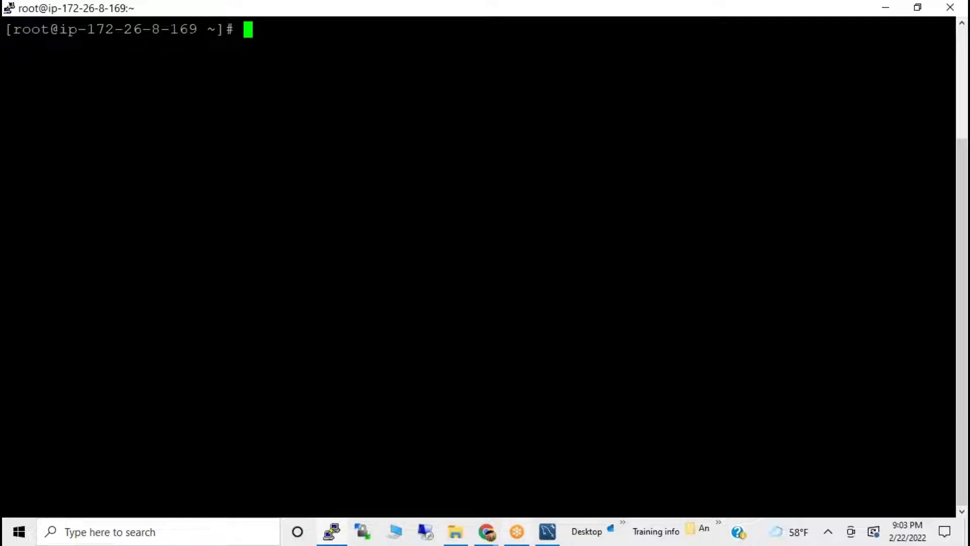
Bring the Lightsail instances page in Chrome back to the front.
mouse_move(517, 532)
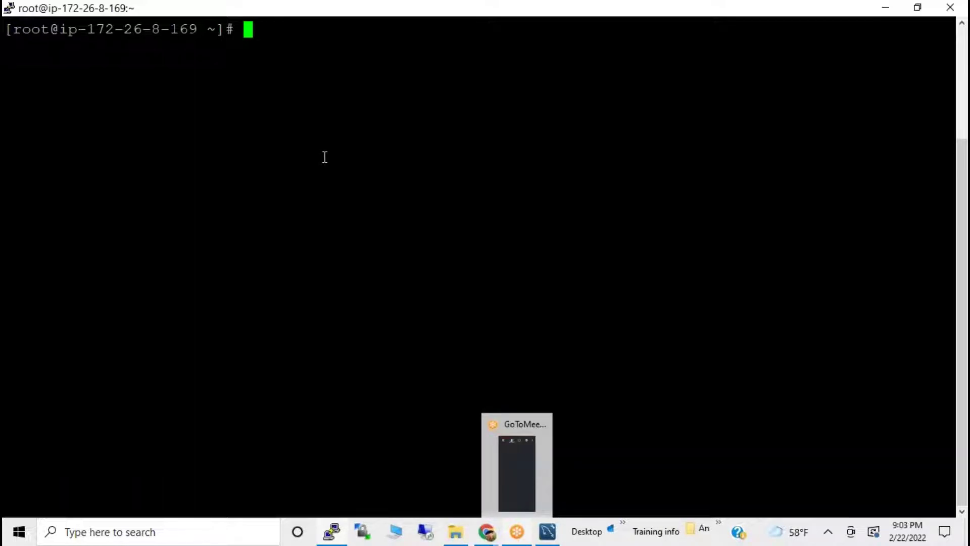
right_click(260, 13)
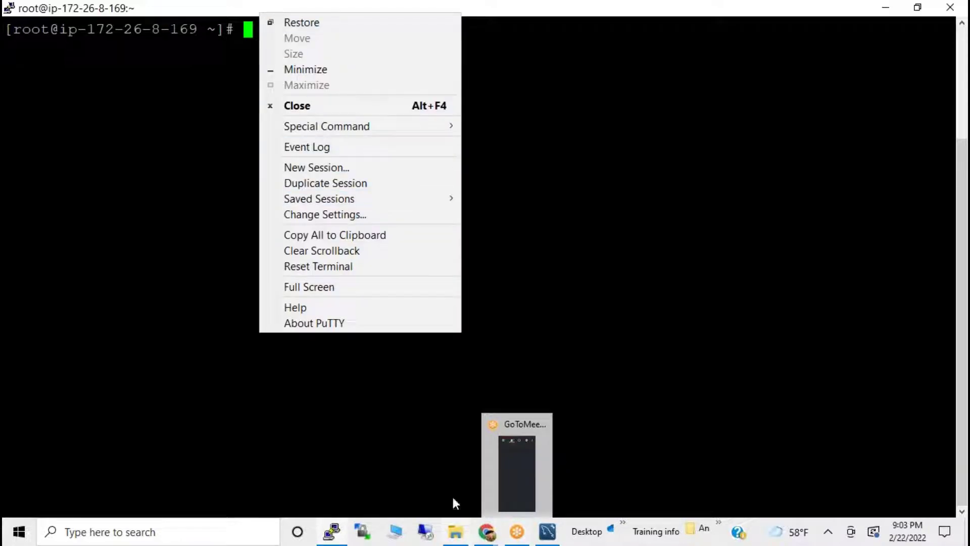
click(486, 531)
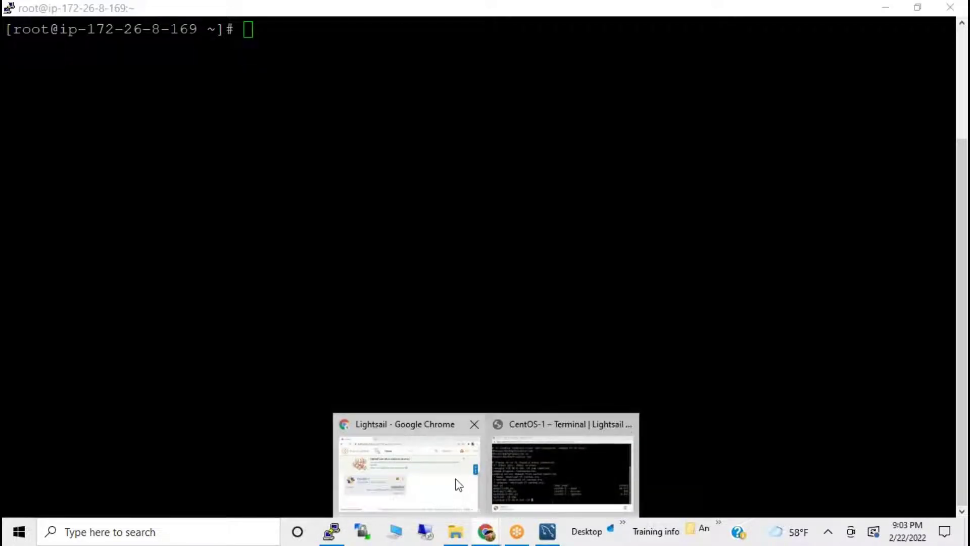
click(458, 485)
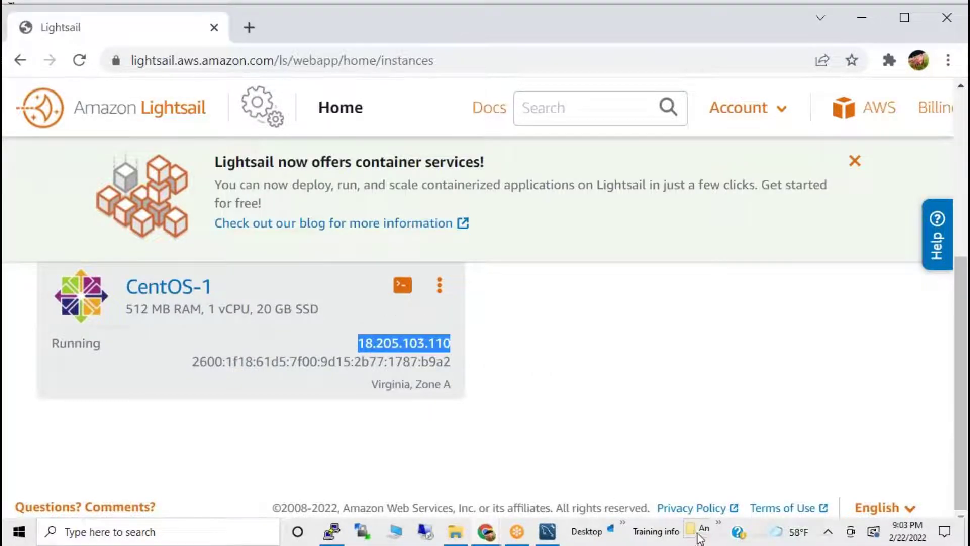
click(718, 526)
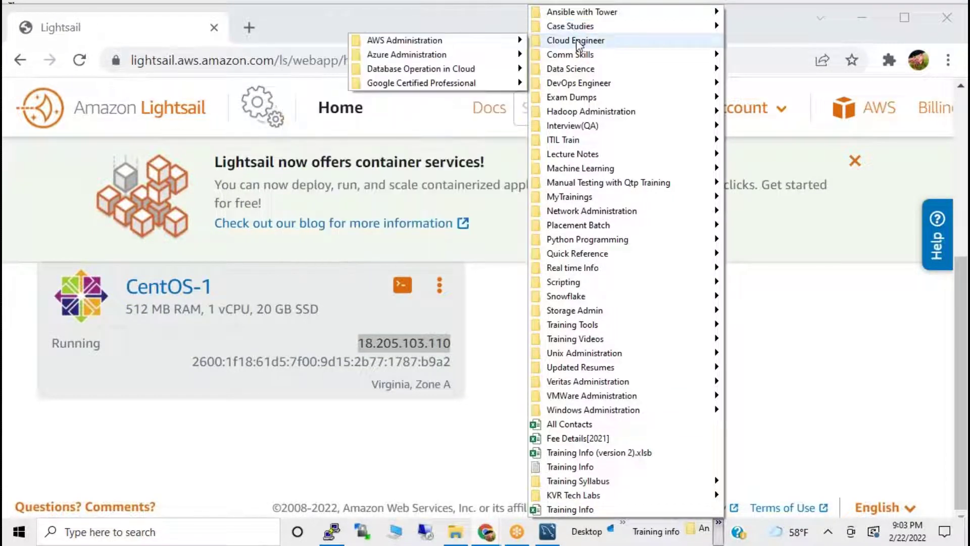
Open the MySql Migration notes from Database Operation in Cloud > Migration, maximized in Notepad.
mouse_move(581, 60)
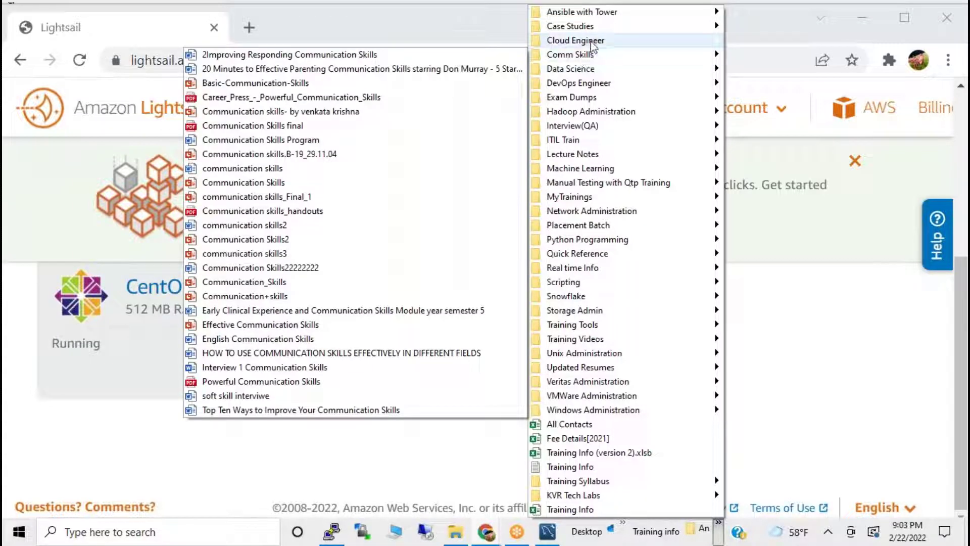
mouse_move(599, 42)
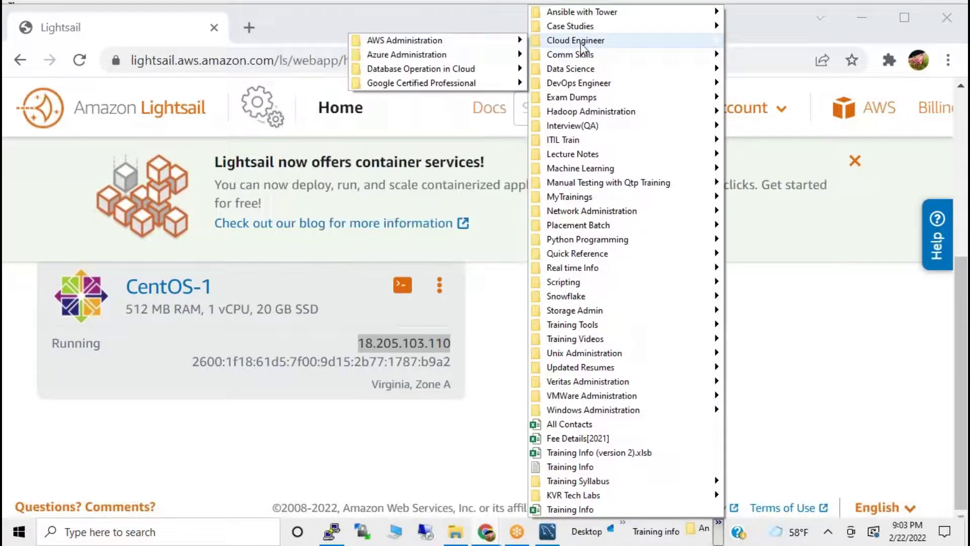
mouse_move(422, 43)
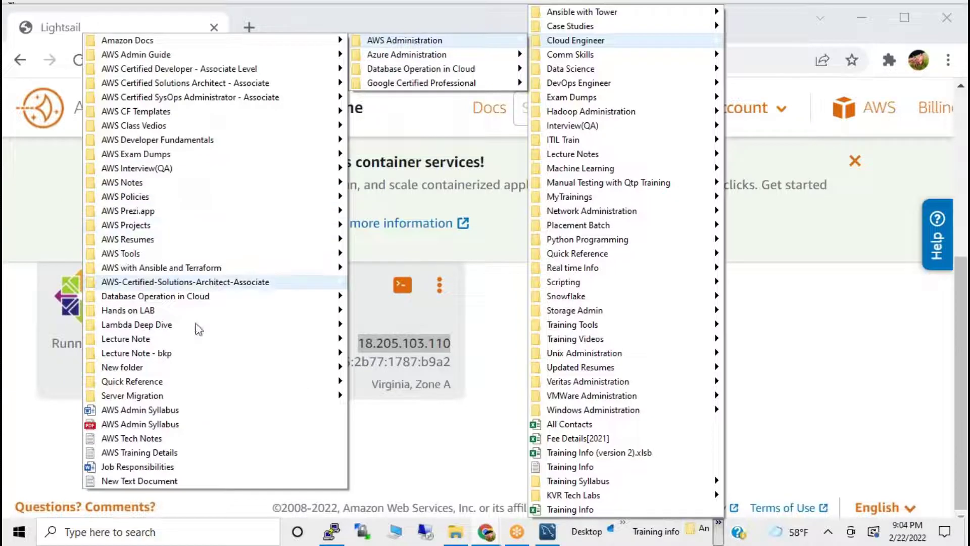
mouse_move(163, 401)
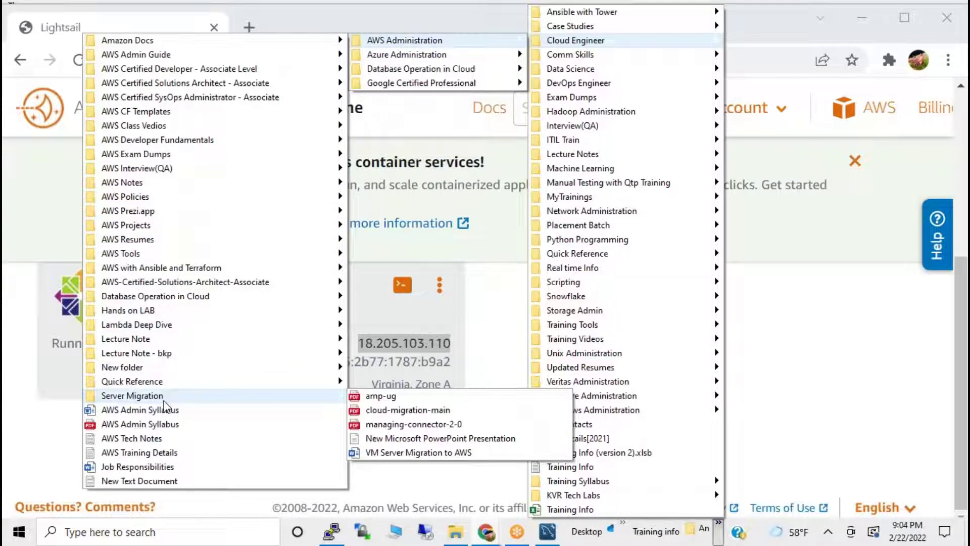
mouse_move(154, 301)
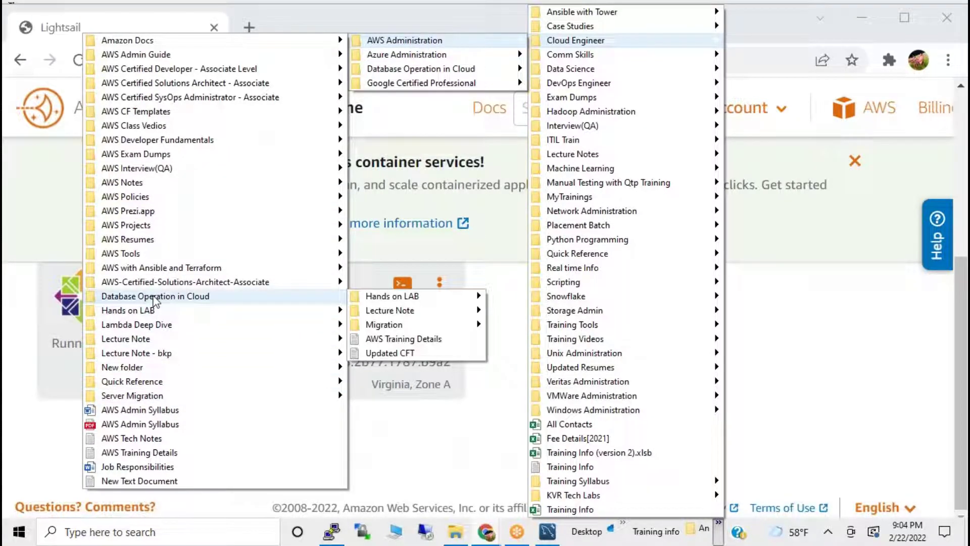
mouse_move(404, 326)
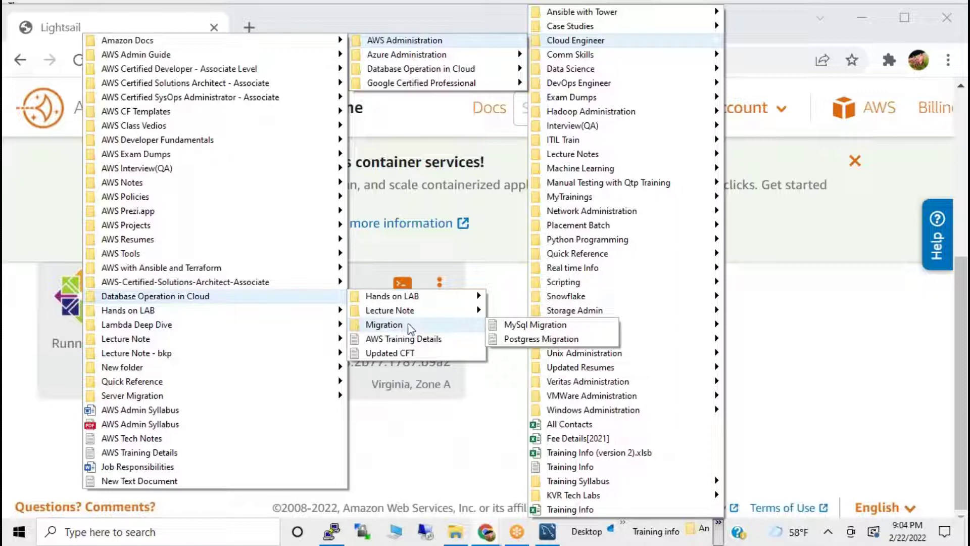
click(560, 328)
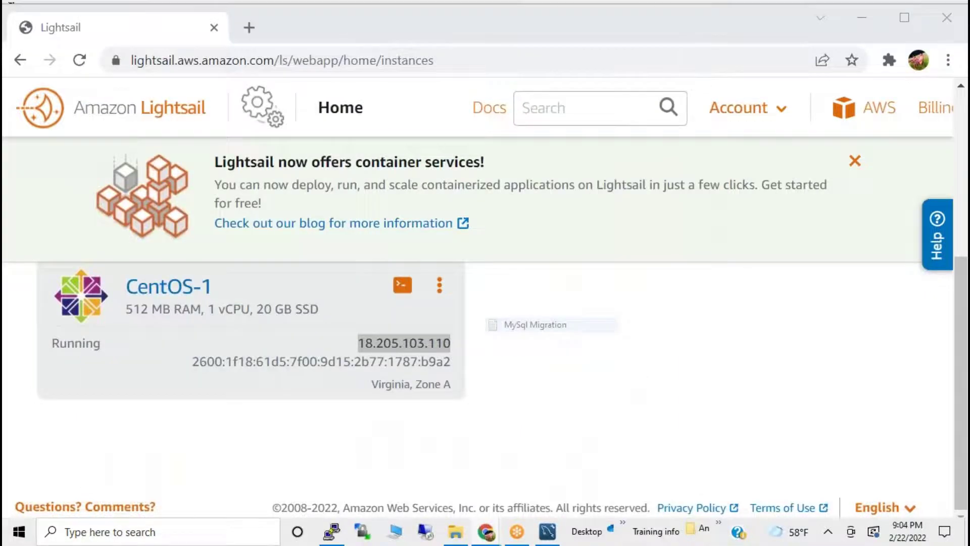
click(552, 94)
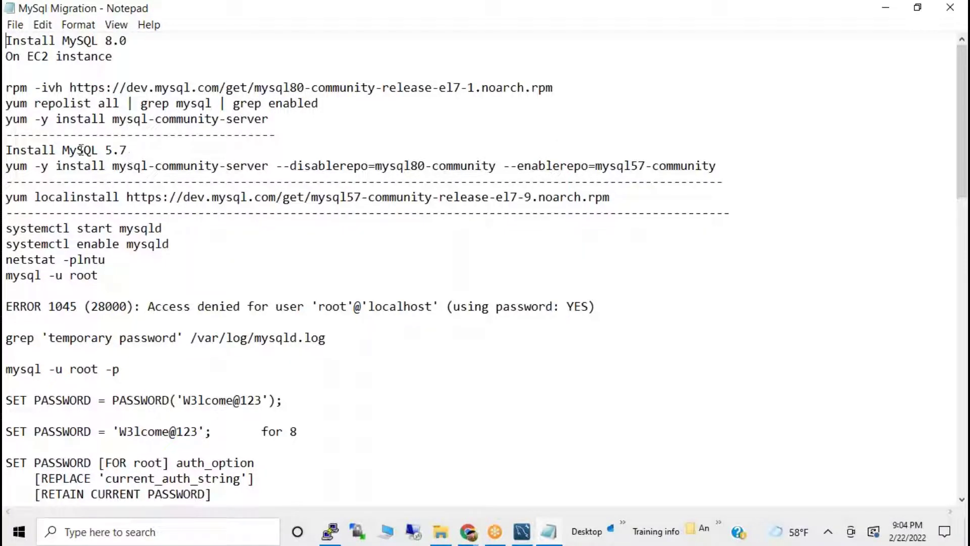
Copy the MySQL 8.0 repository rpm -ivh install line from the migration notes.
drag(7, 89, 576, 87)
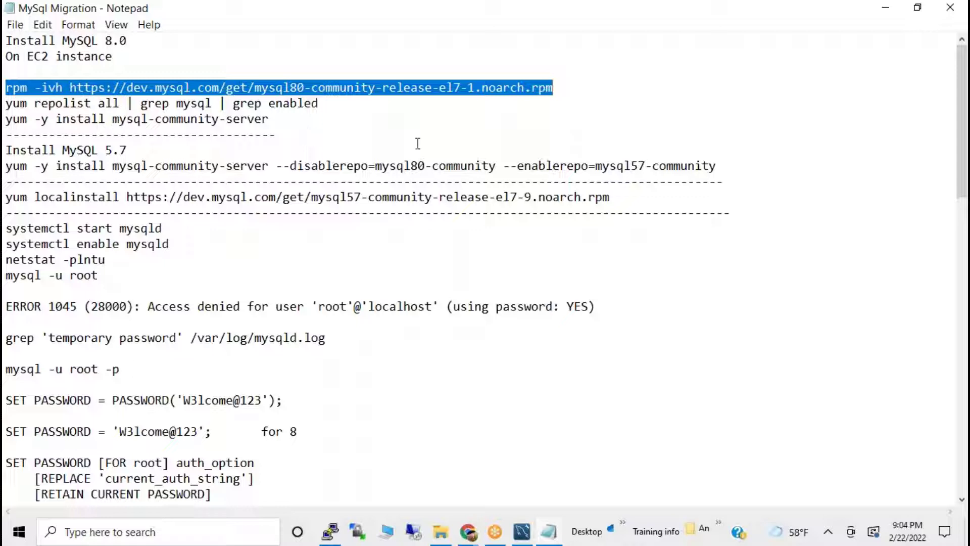
click(725, 56)
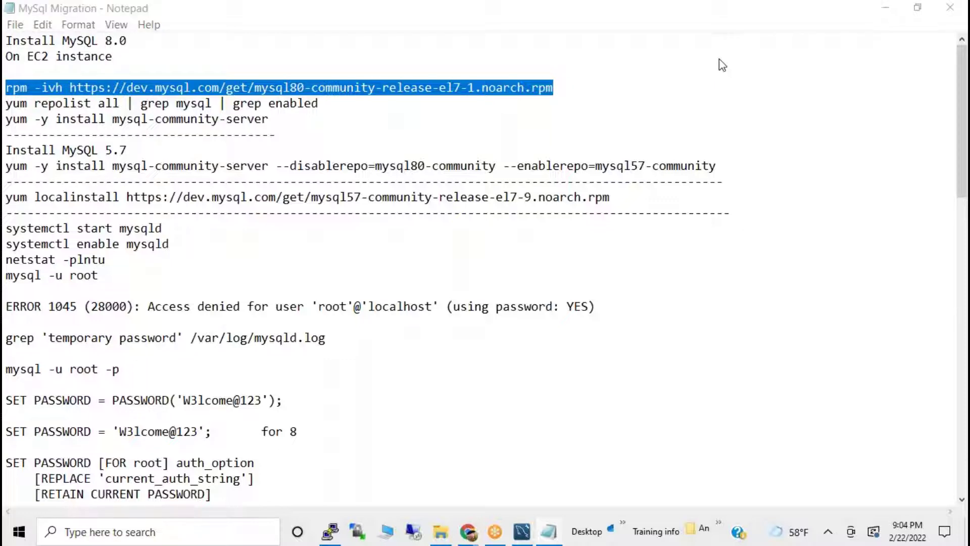
click(112, 102)
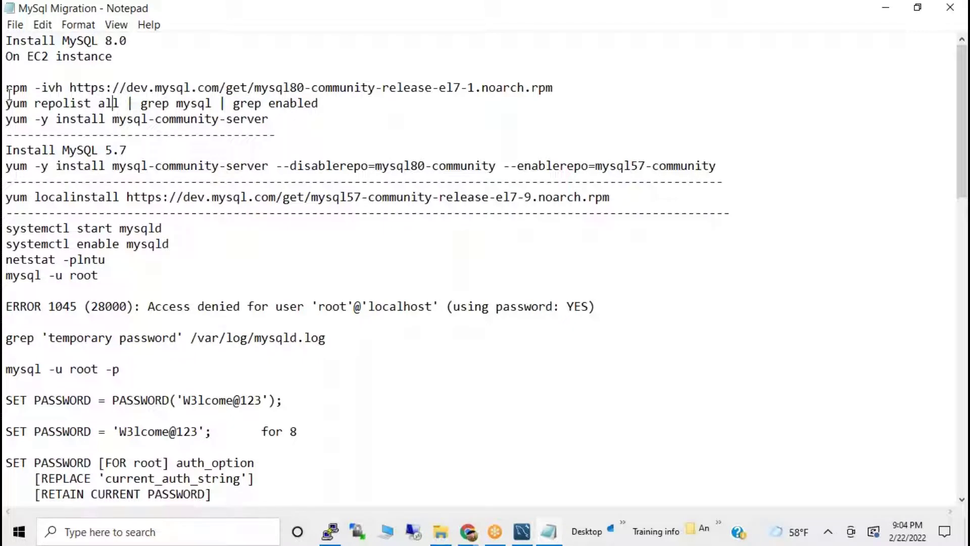
drag(9, 84, 572, 85)
key(ctrl+c)
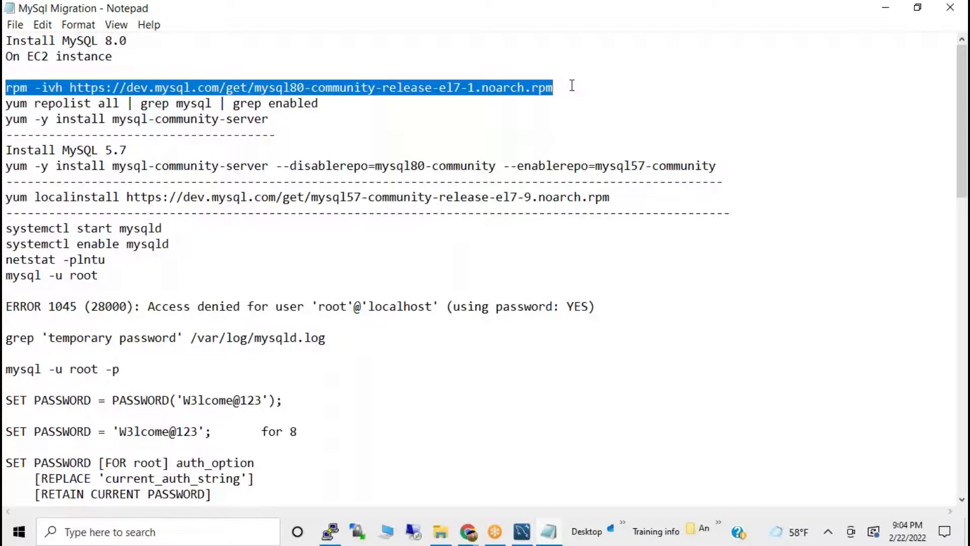
key(alt+Tab)
key(alt+Tab)
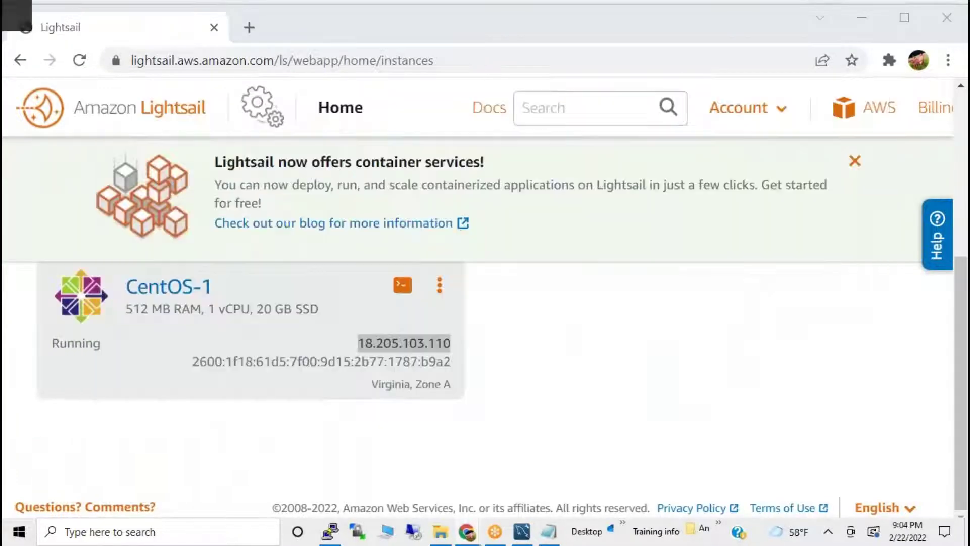
key(alt+Tab)
Install the mysql80-community-release-el7-1 rpm and confirm yum repolist shows MySQL 8.0 Community Server.
right_click(486, 205)
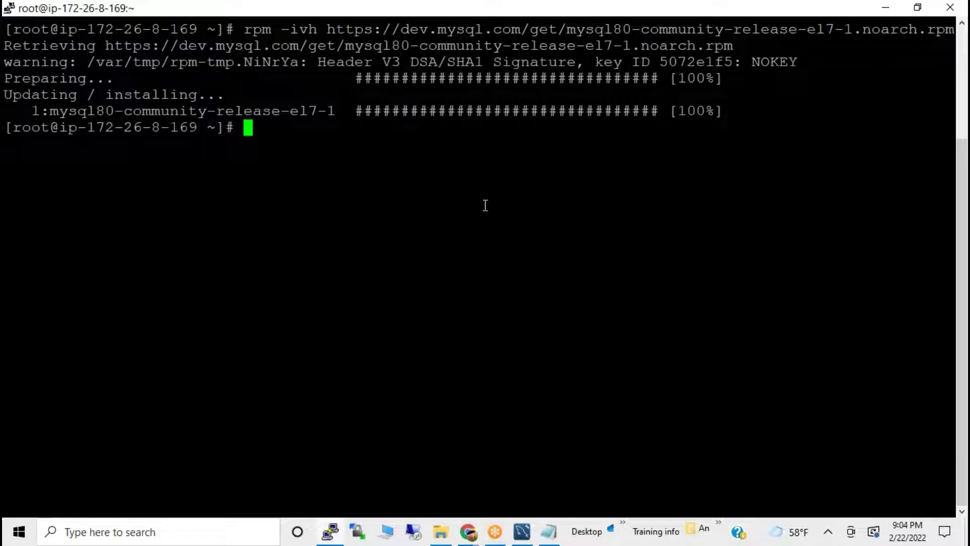
text(yum re)
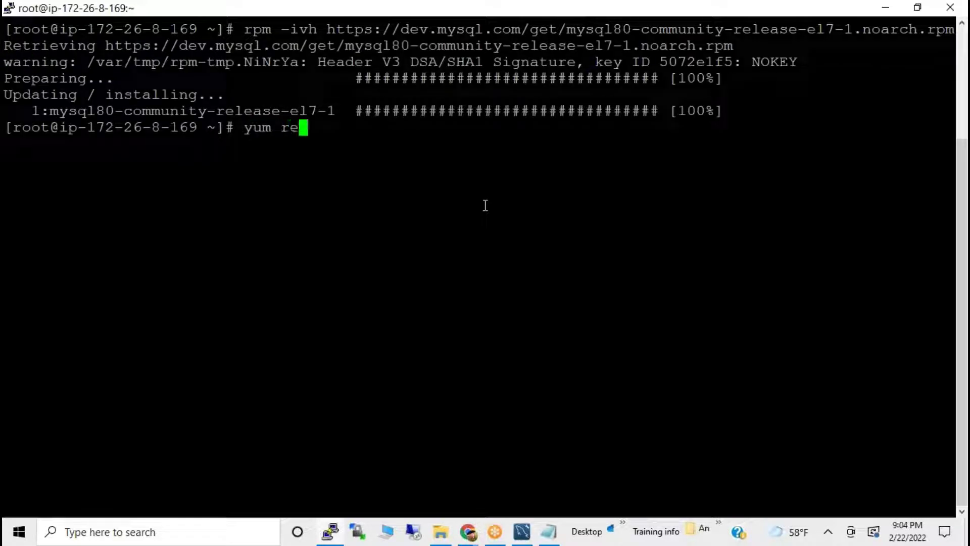
text(polist)
key(Return)
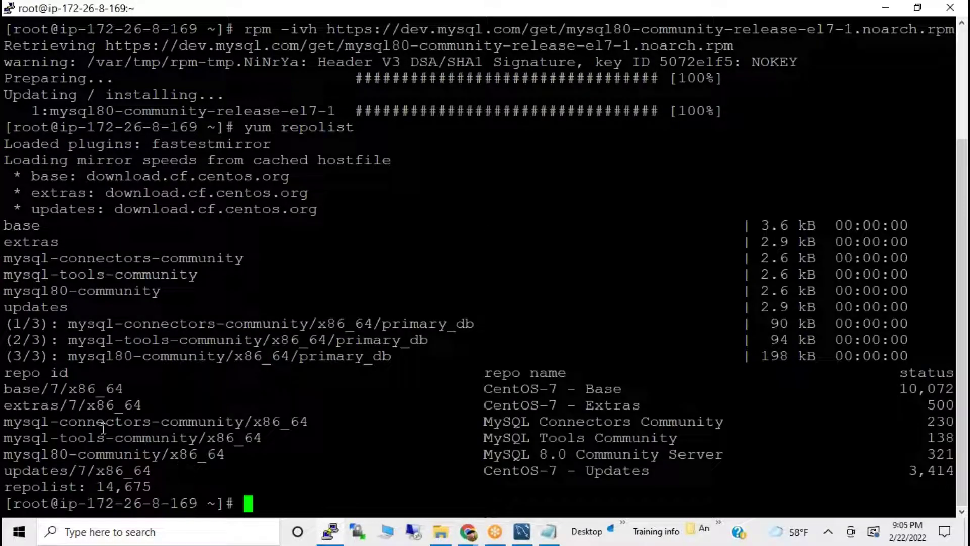
drag(17, 437, 222, 438)
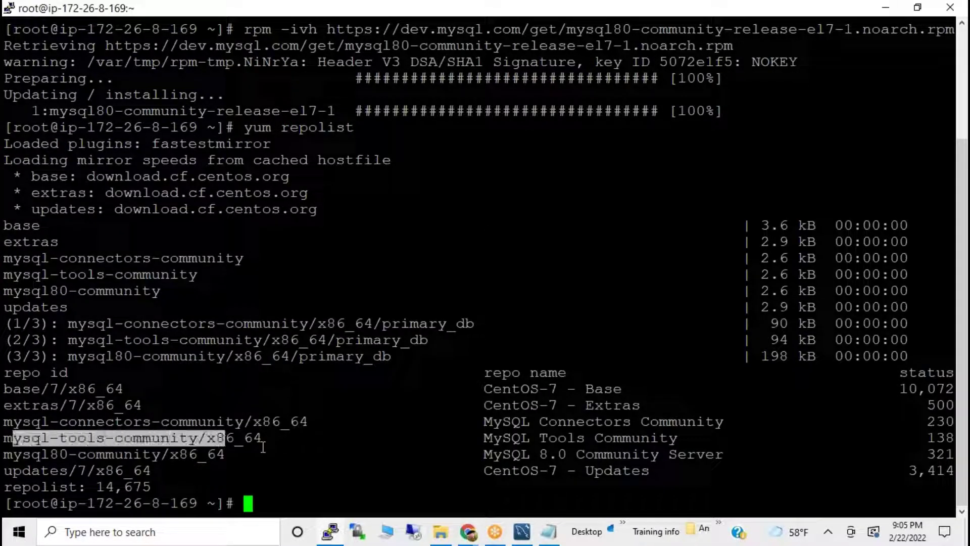
drag(480, 439, 604, 438)
click(498, 453)
drag(497, 453, 566, 455)
key(alt+Tab)
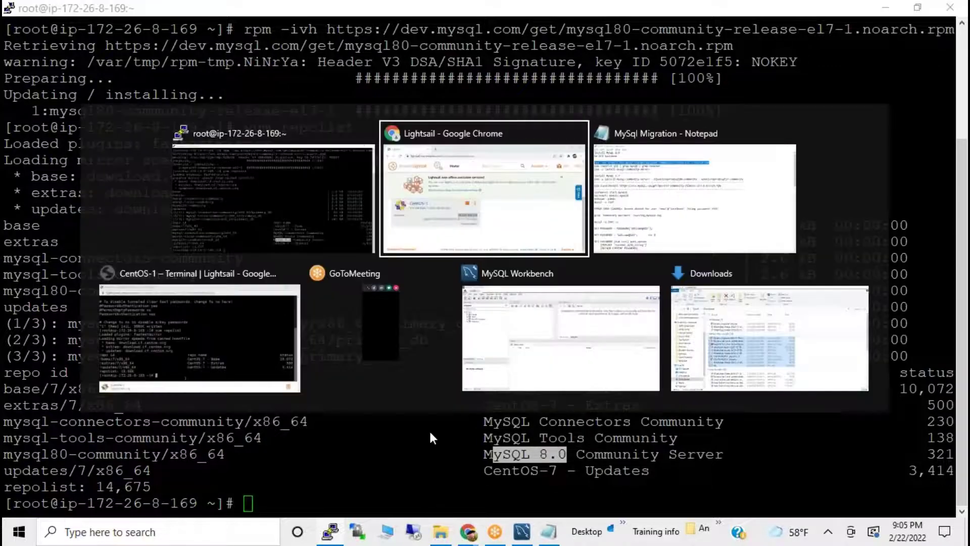
Copy the 'yum -y install ... --enablerepo=mysql57-community' line from the notes.
key(alt+Tab)
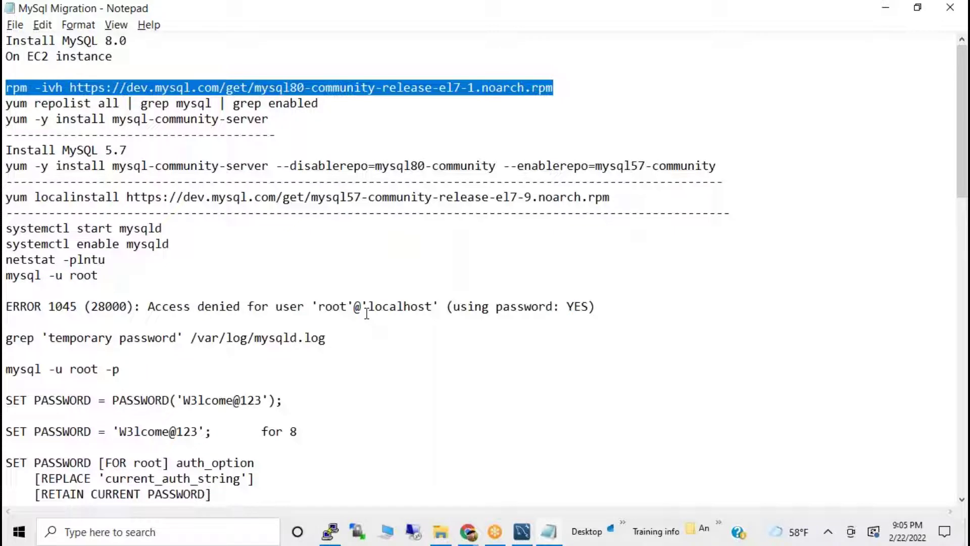
drag(9, 122, 287, 119)
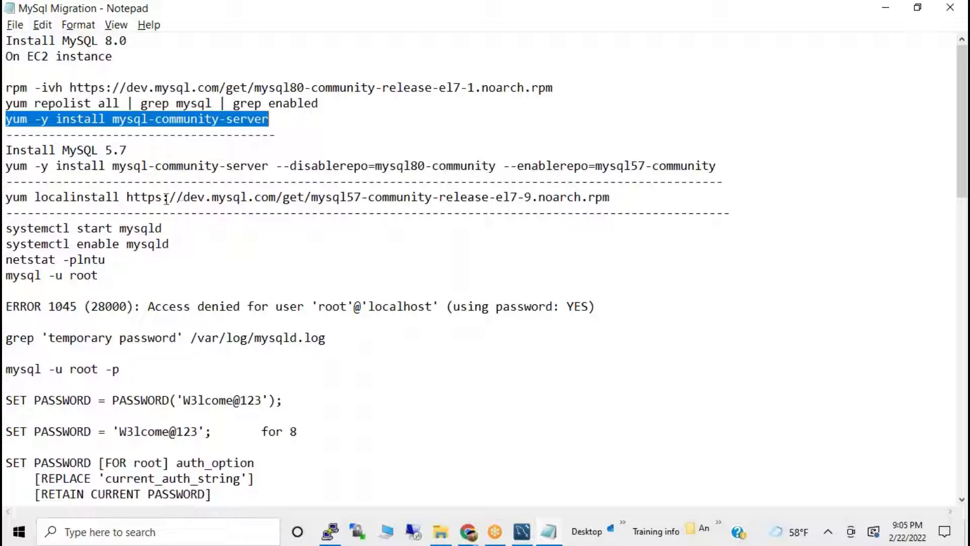
drag(364, 158, 751, 141)
click(750, 152)
triple_click(750, 159)
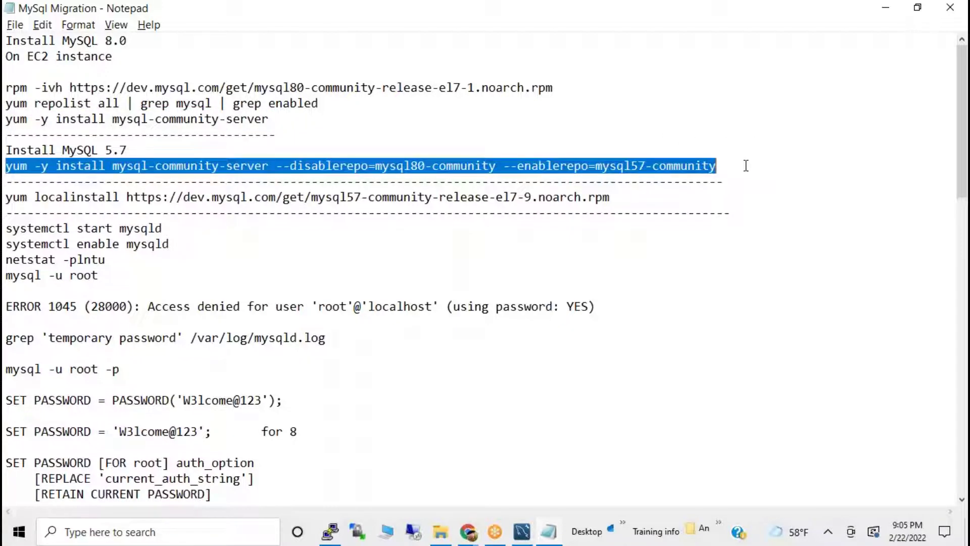
key(alt+Tab)
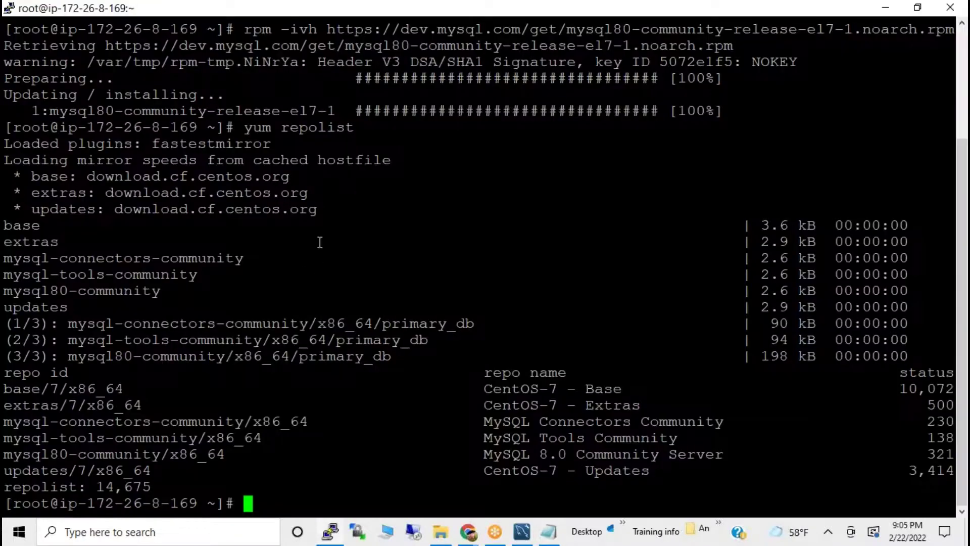
Paste and run the MySQL 5.7 community server yum install command.
right_click(303, 242)
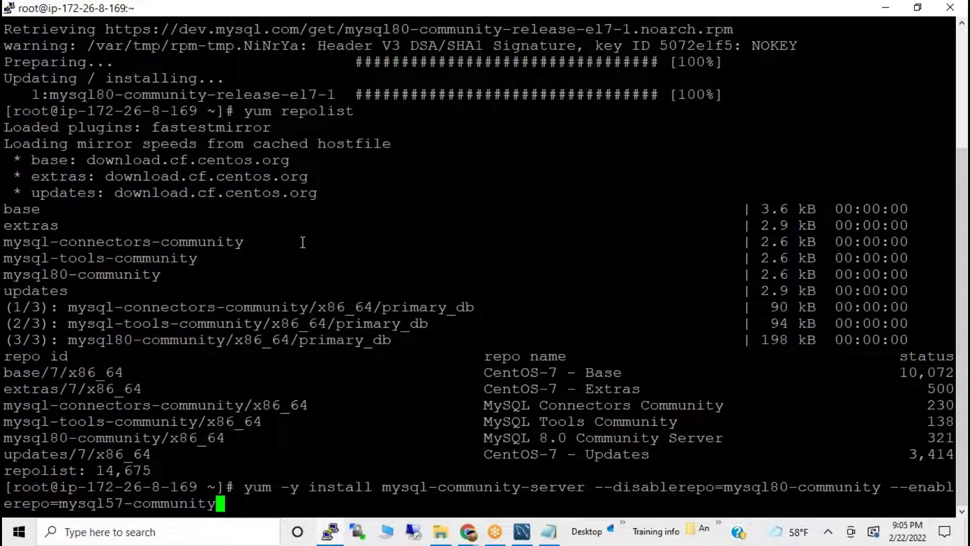
key(Return)
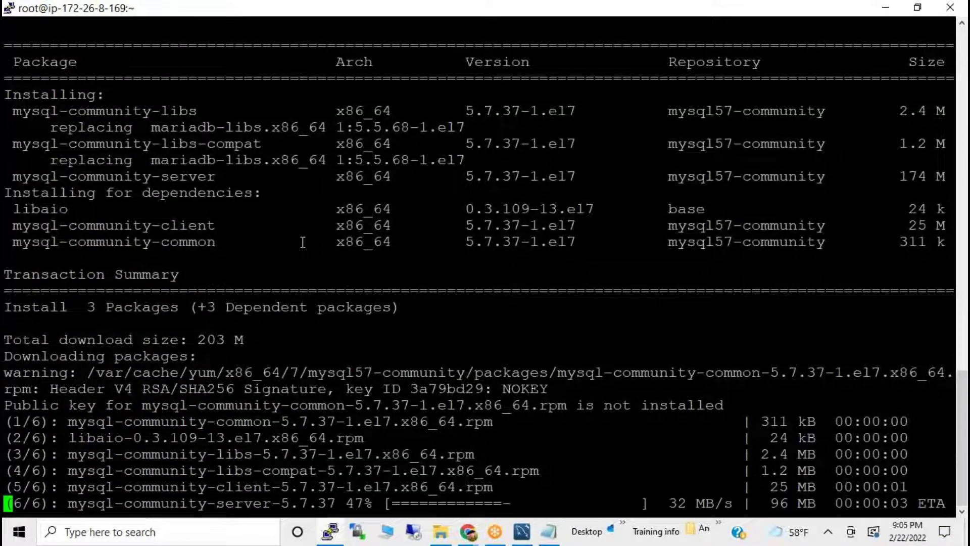
key(alt+Tab)
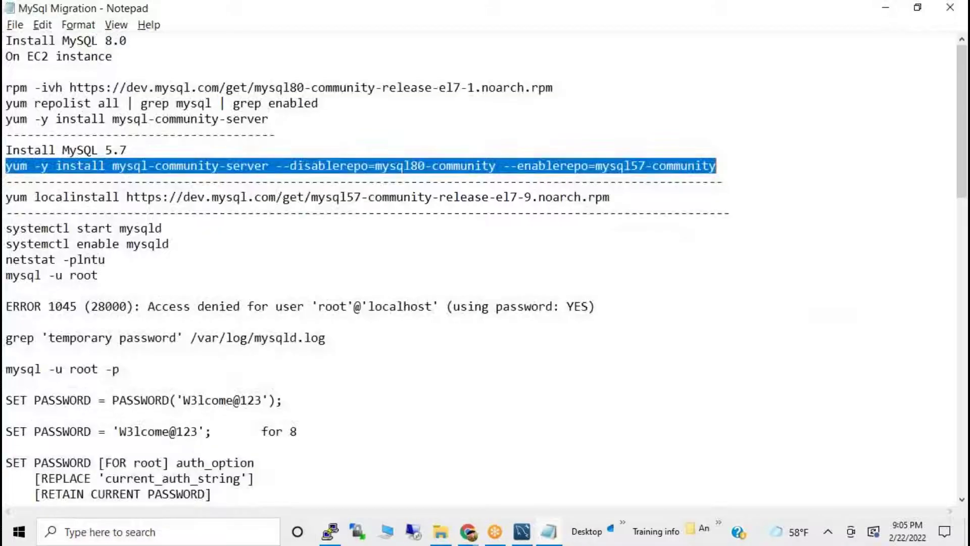
key(alt+Tab)
click(521, 531)
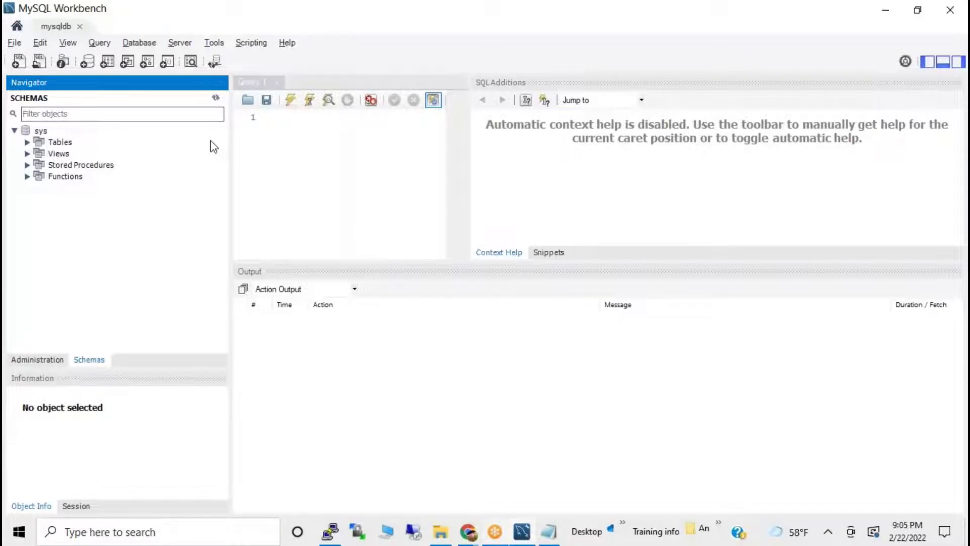
click(524, 531)
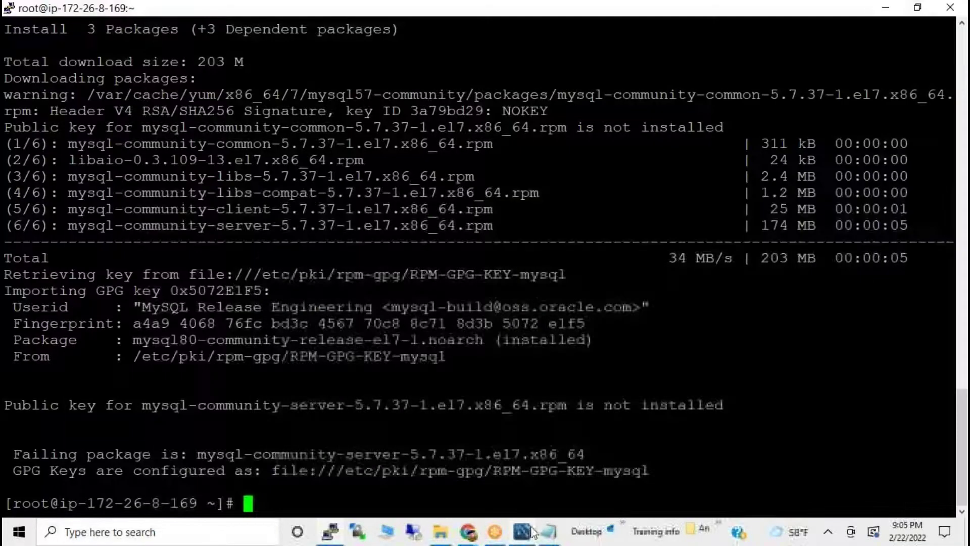
Rerun the MySQL 5.7 install from history; it fails on the missing GPG public key.
drag(59, 502, 197, 514)
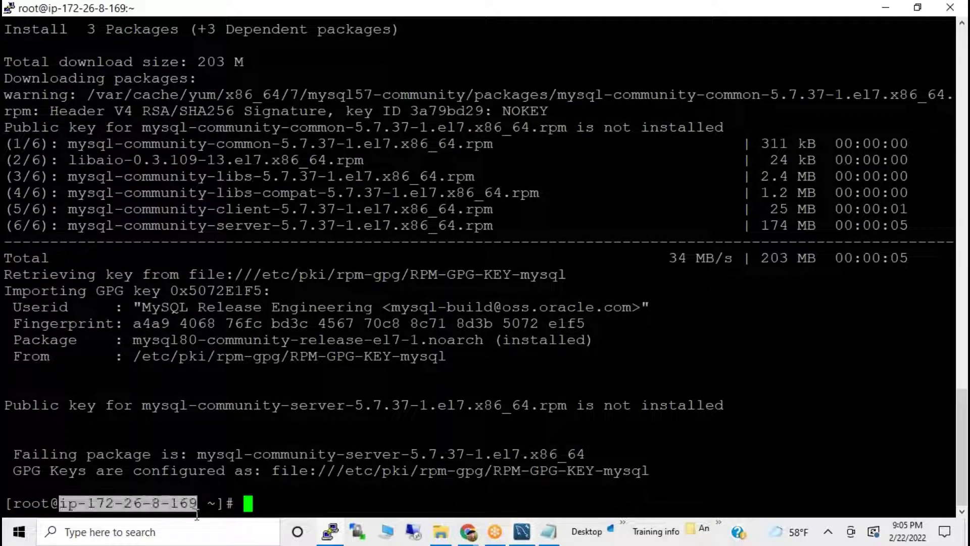
click(284, 425)
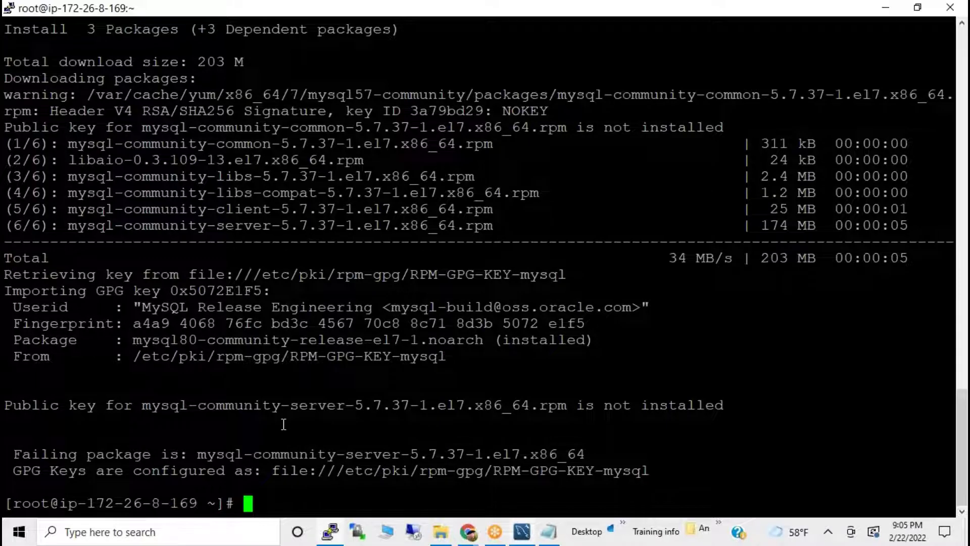
right_click(284, 425)
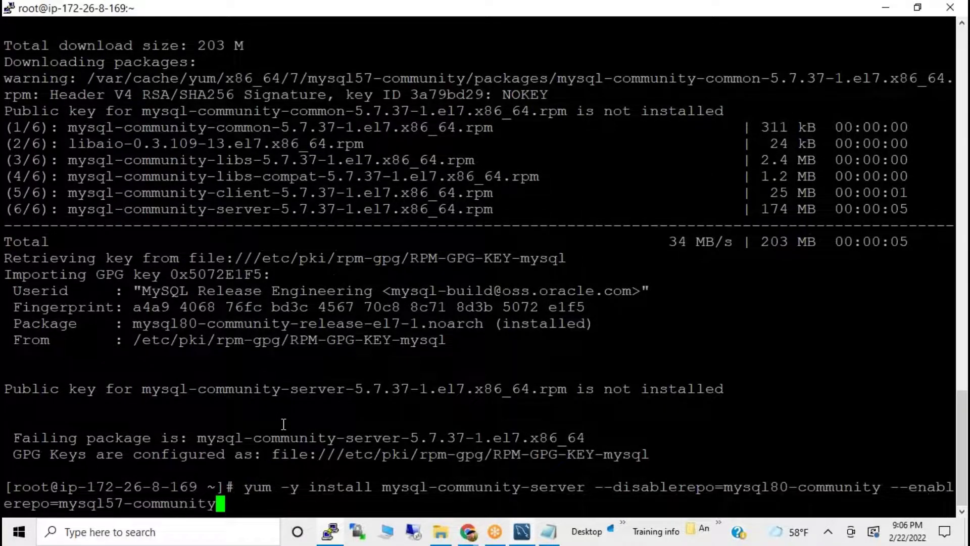
key(Up)
key(Up)
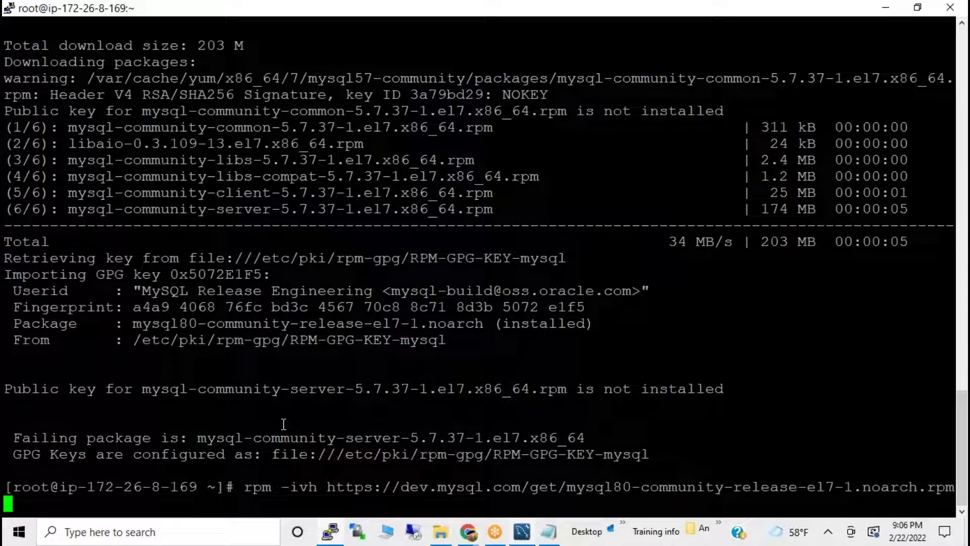
key(Down)
key(Down)
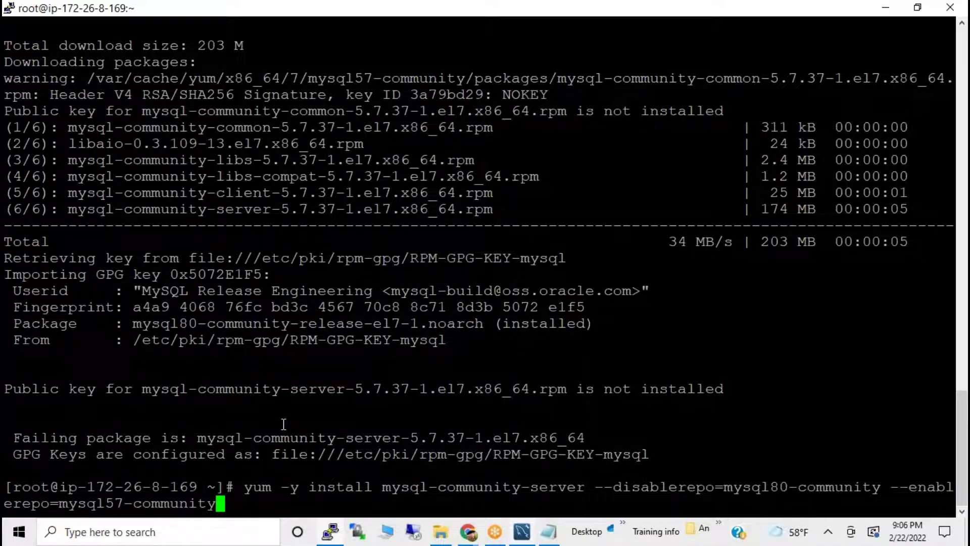
key(Return)
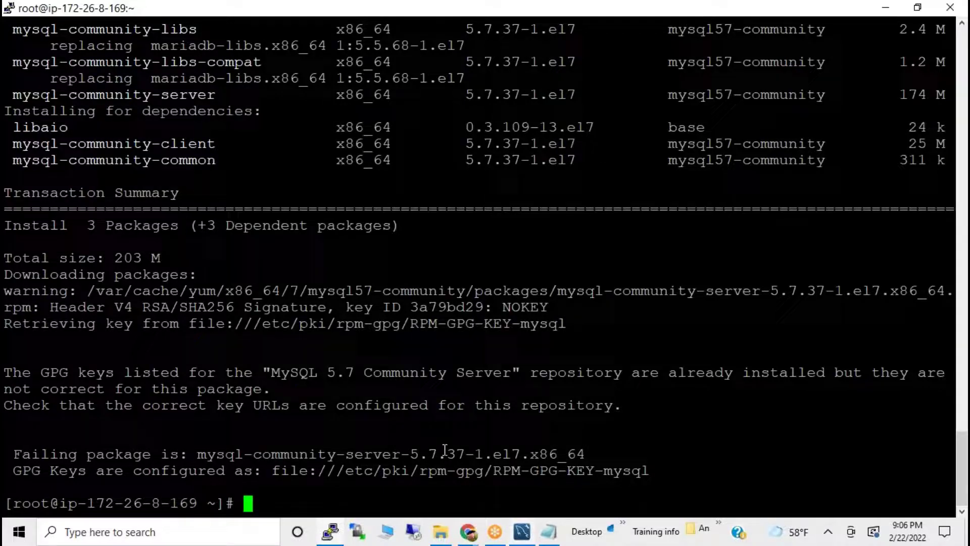
Rerun the MySQL install command with a --nogogcheck option appended.
key(Up)
key(Up)
key(Down)
text(-)
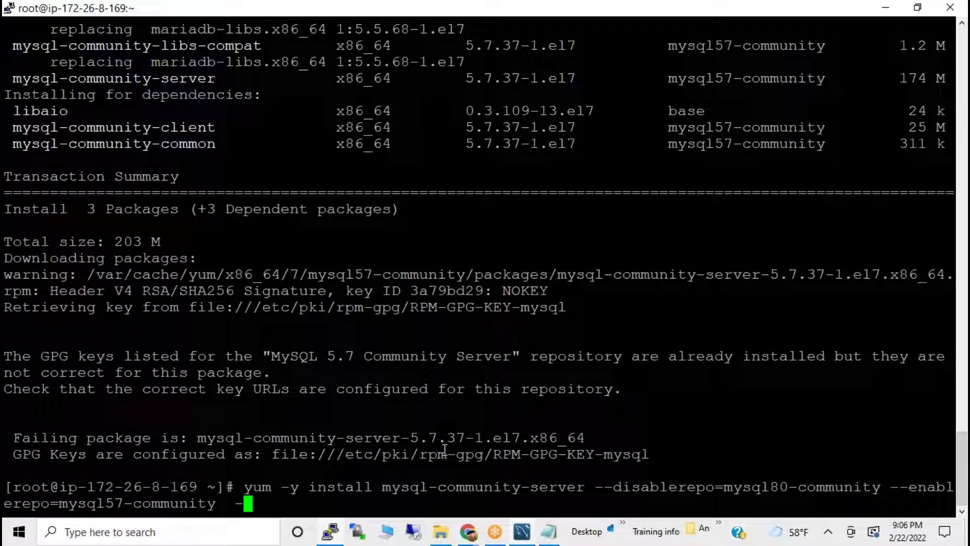
text(-nog)
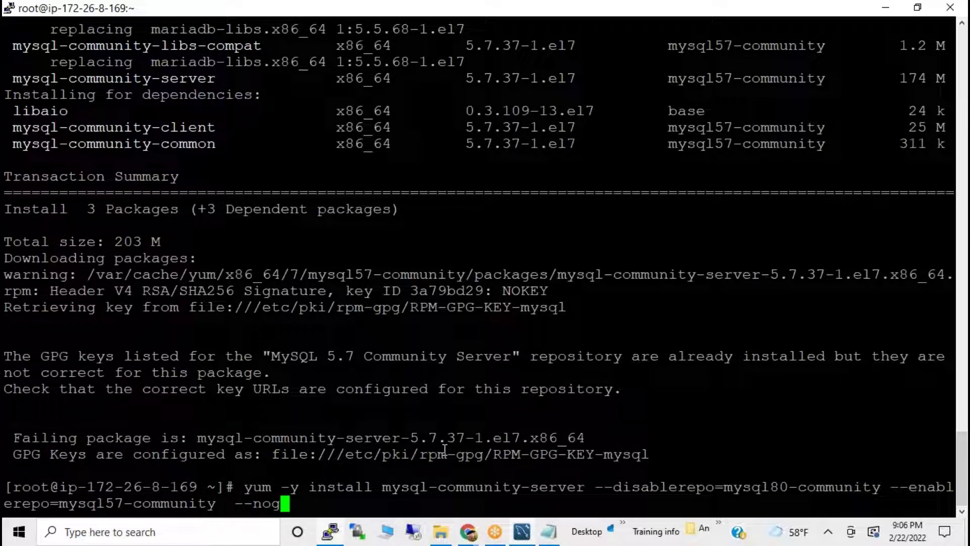
text(o)
text(gcheck)
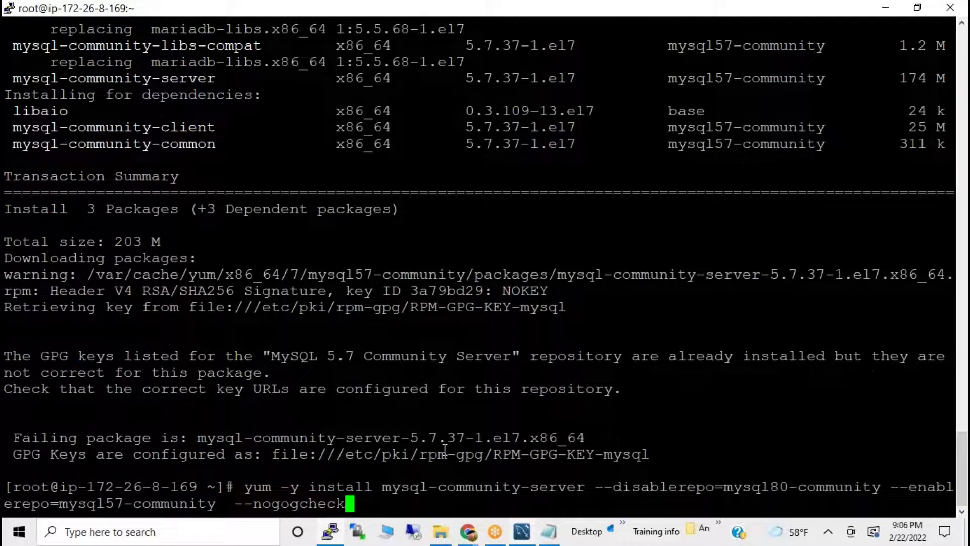
key(Return)
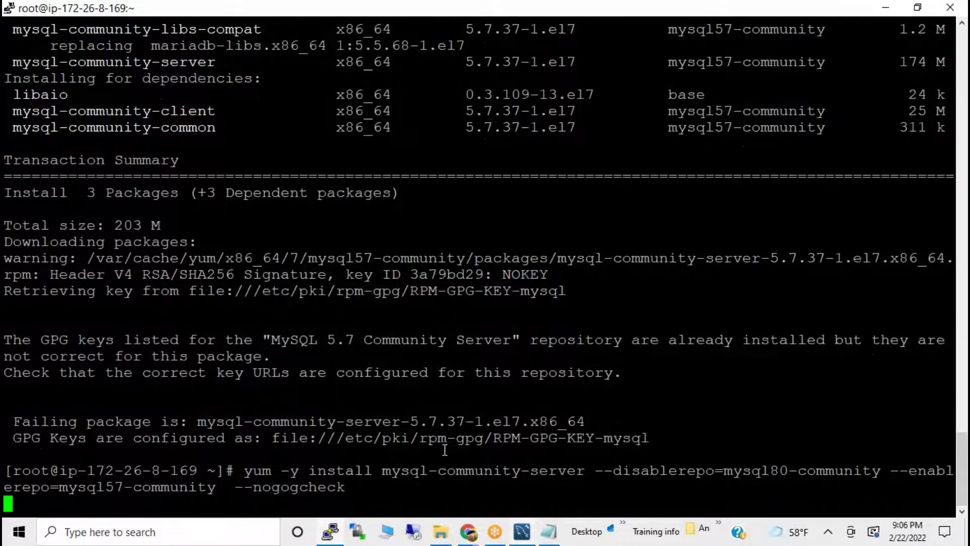
Fix the option to --nogpgcheck, install MySQL 5.7.37, then bring the MySql Migration notes forward.
key(Up)
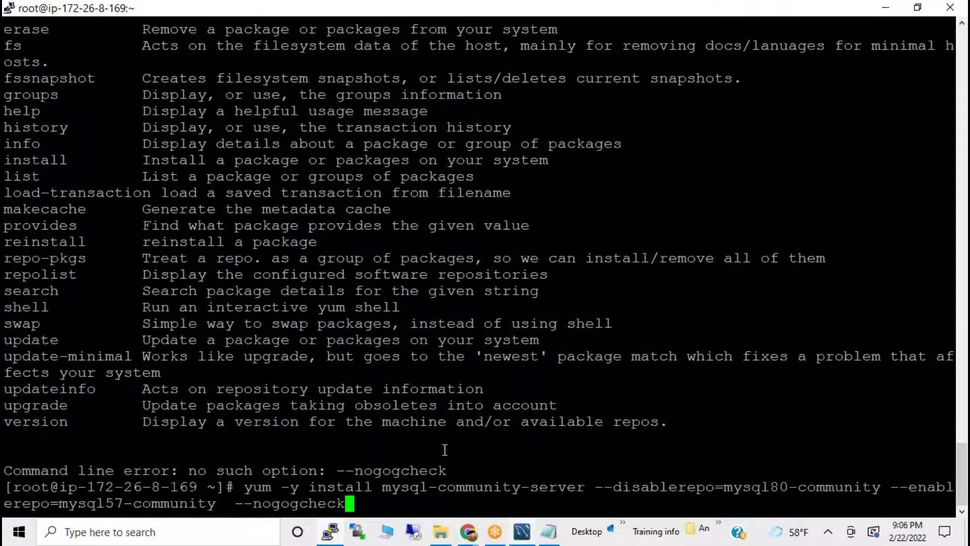
key(Left)
key(Left)
key(Left)
key(Left)
key(Left)
key(Left)
key(Left)
key(Left)
key(Return)
key(Up)
key(Left)
key(Left)
key(Left)
key(Left)
key(Left)
key(Left)
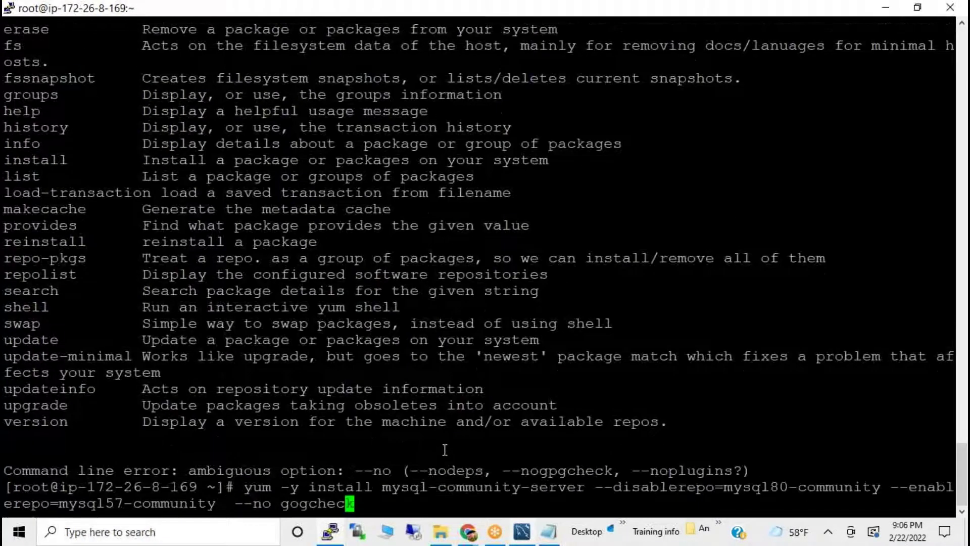
key(BackSpace)
key(Right)
key(Left)
text(p)
key(Left)
key(Left)
key(BackSpace)
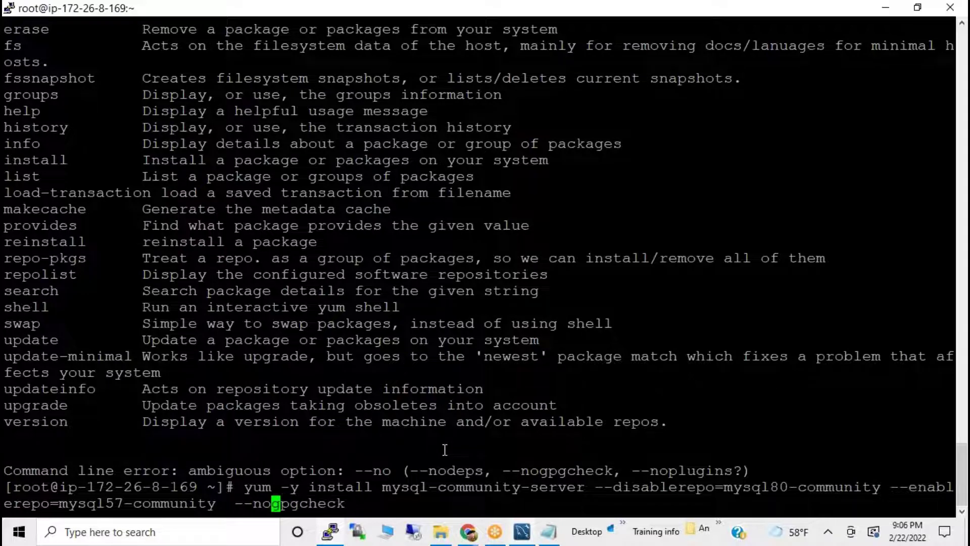
key(Return)
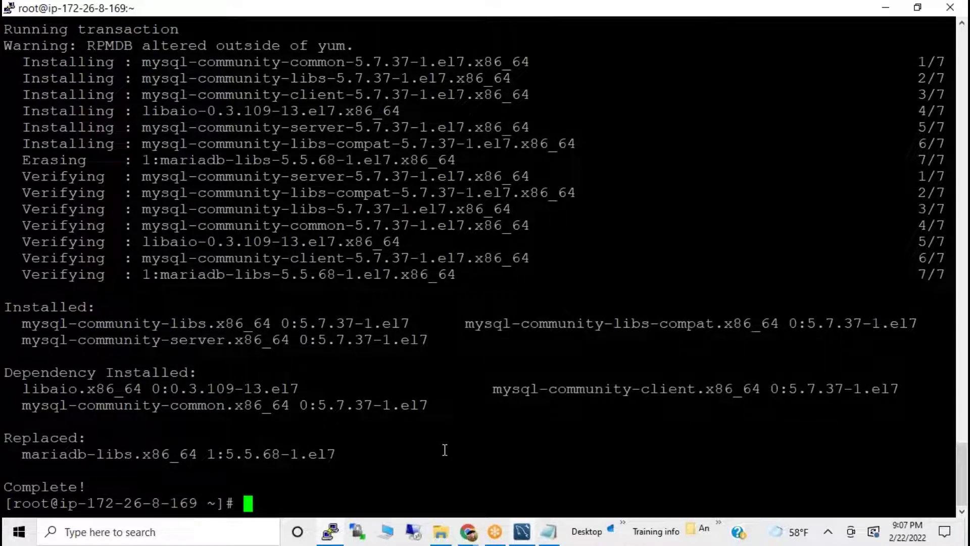
key(alt+Tab)
key(Tab)
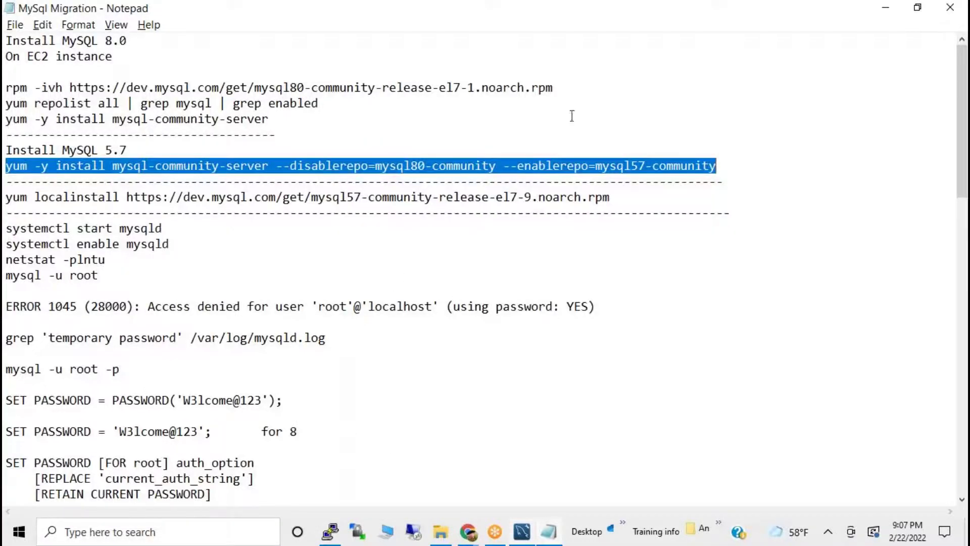
Look over the migration notes, including the --disablerepo option, then return to the finished install in PuTTY.
click(690, 36)
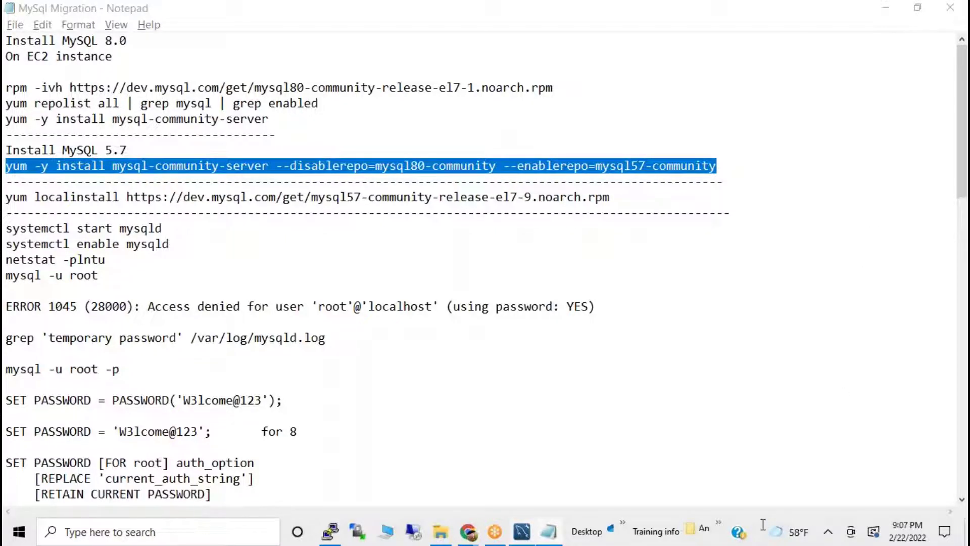
click(292, 246)
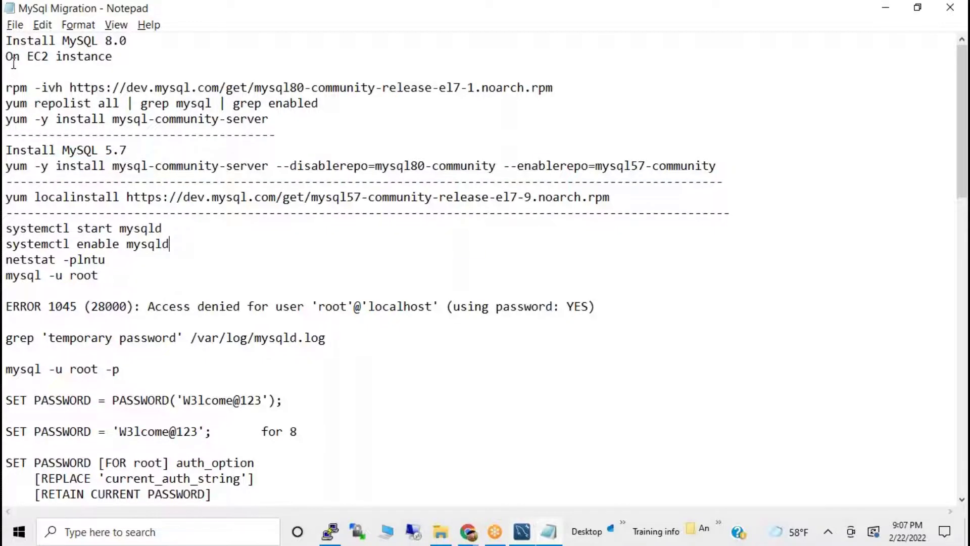
drag(6, 40, 245, 542)
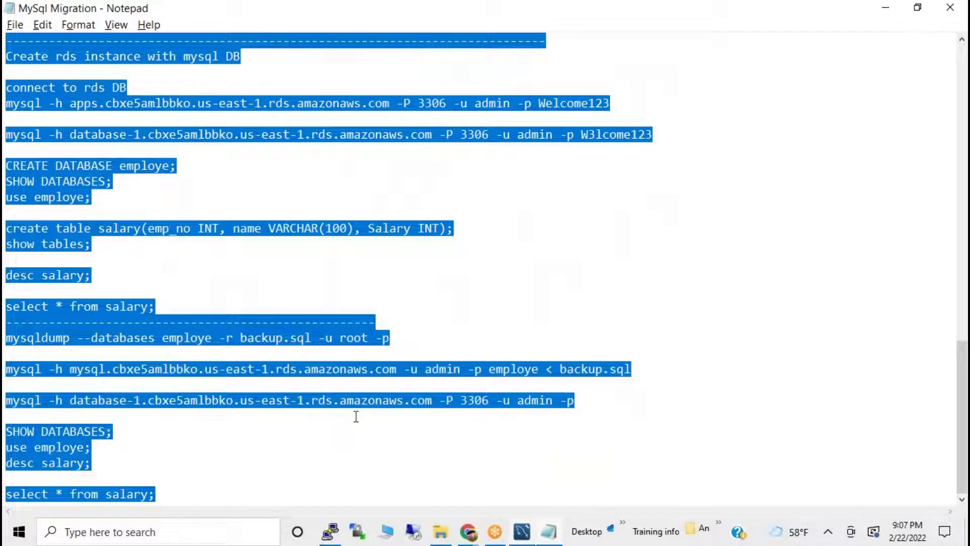
click(777, 519)
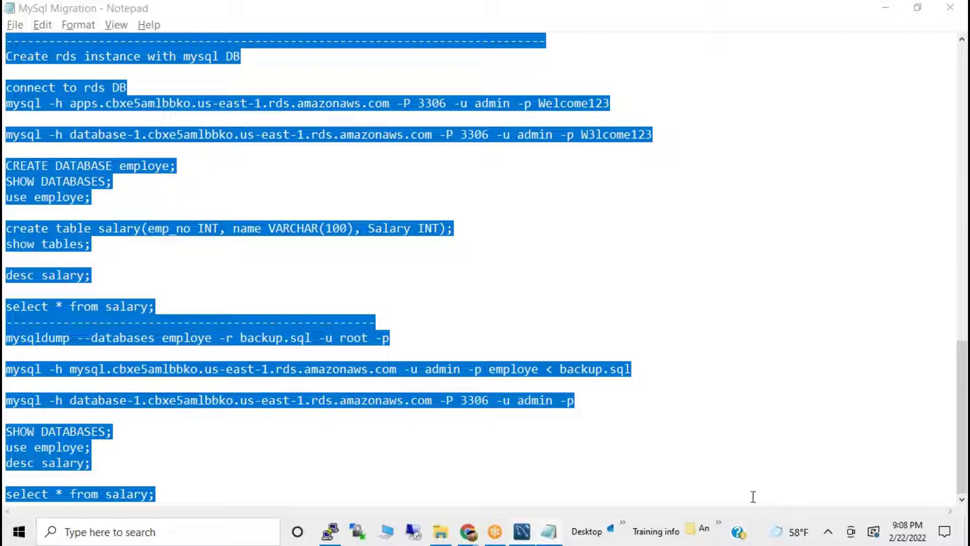
scroll(562, 286, up, 15)
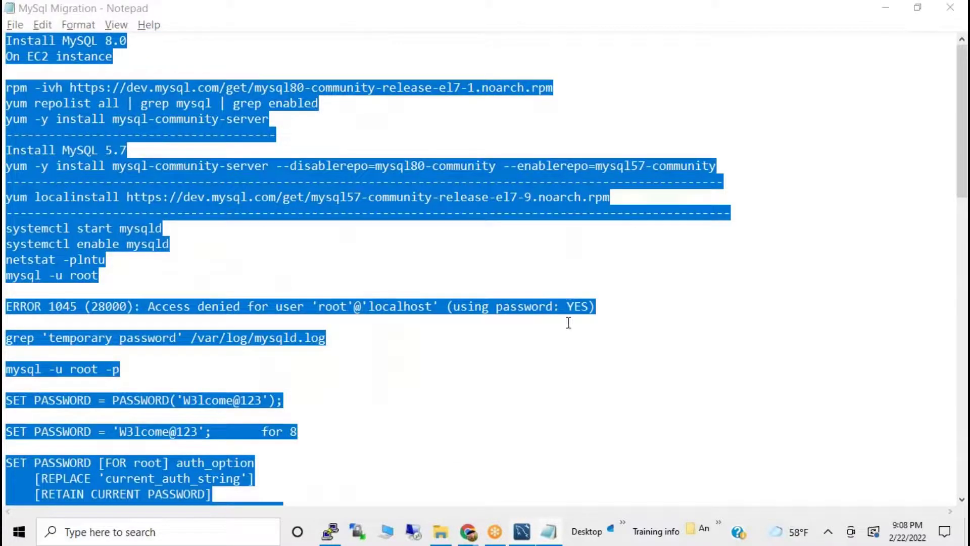
click(284, 215)
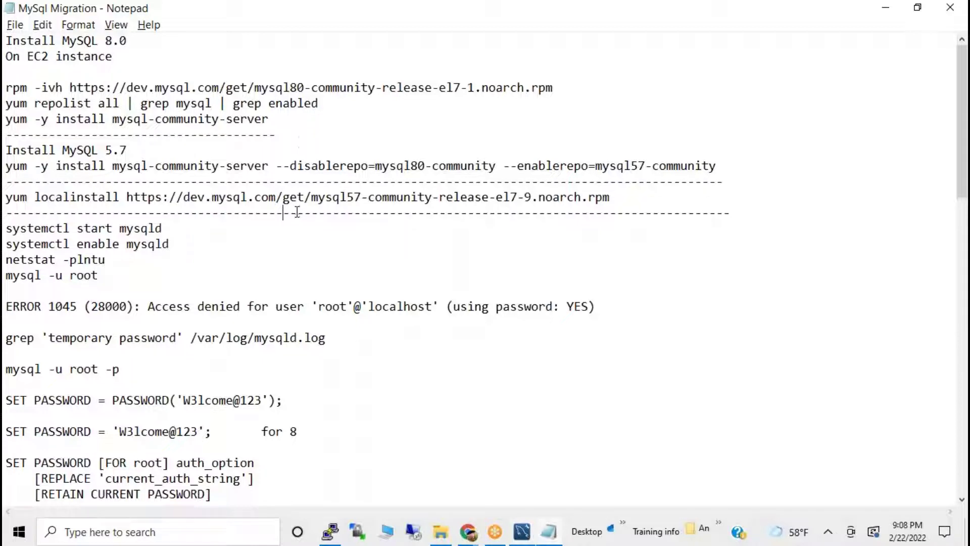
click(718, 57)
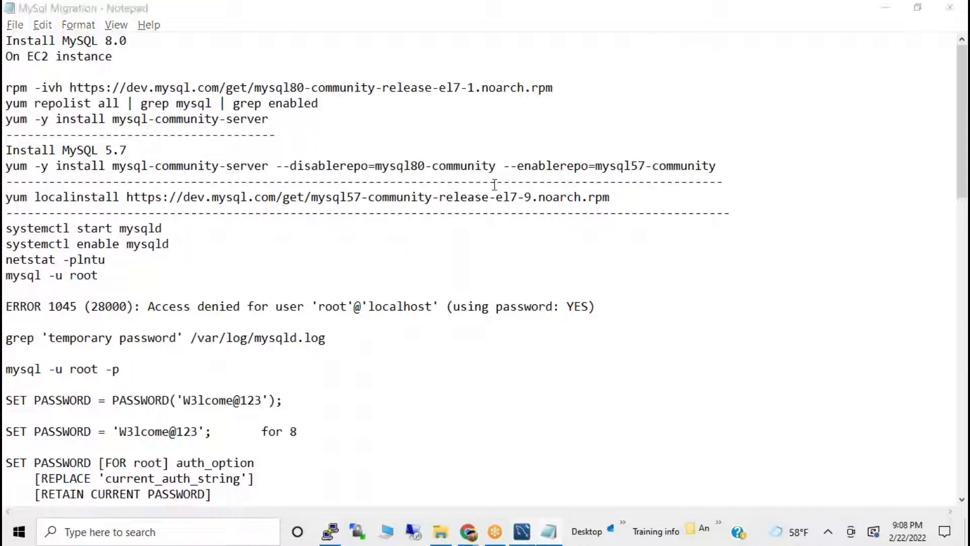
drag(318, 166, 403, 166)
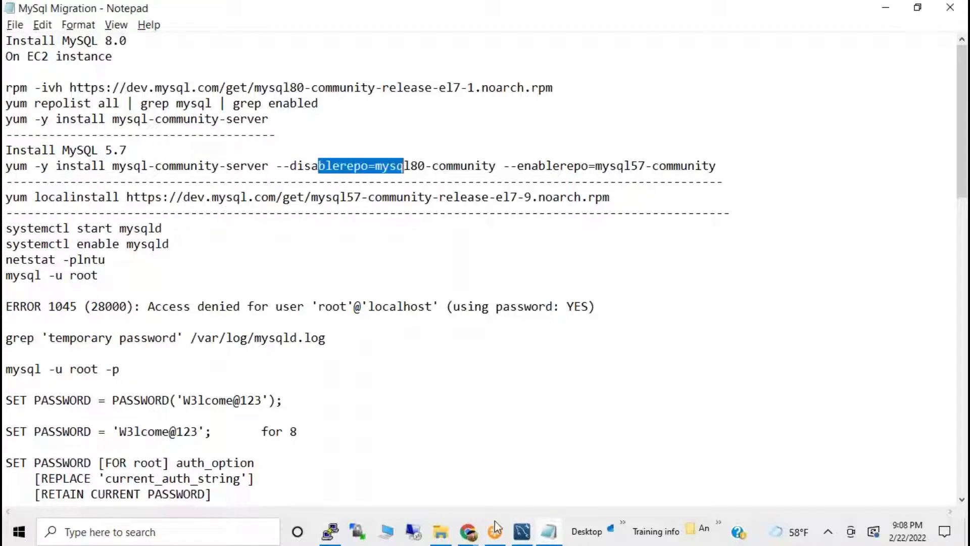
click(330, 531)
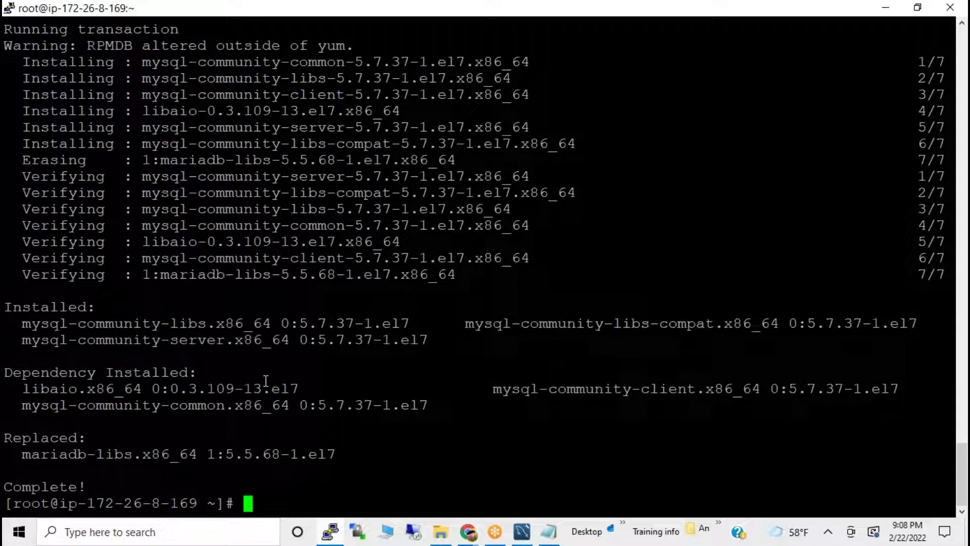
Type mysql at the shell prompt, then copy 'mysql -h' from the migration notes.
text(sqlite3)
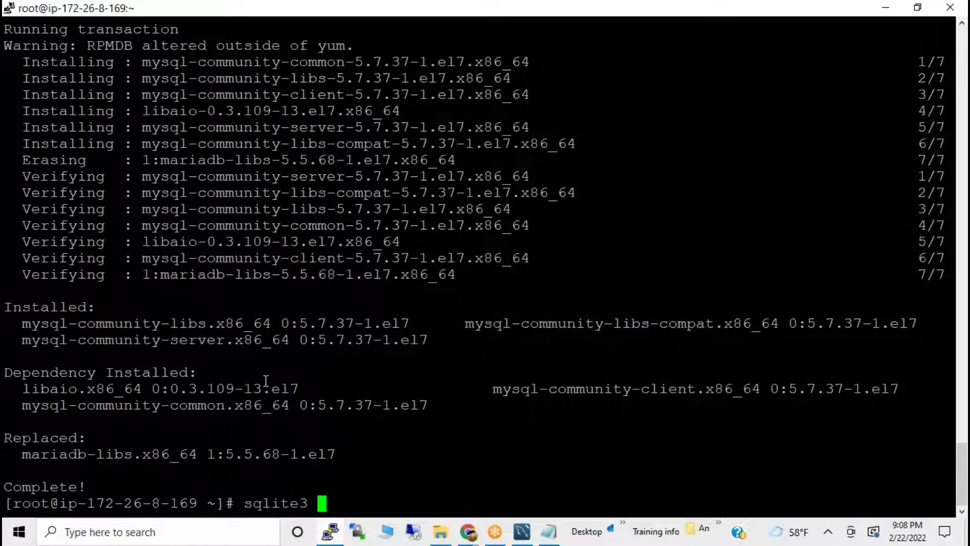
key(BackSpace)
key(BackSpace)
key(BackSpace)
key(BackSpace)
key(BackSpace)
key(BackSpace)
key(BackSpace)
key(BackSpace)
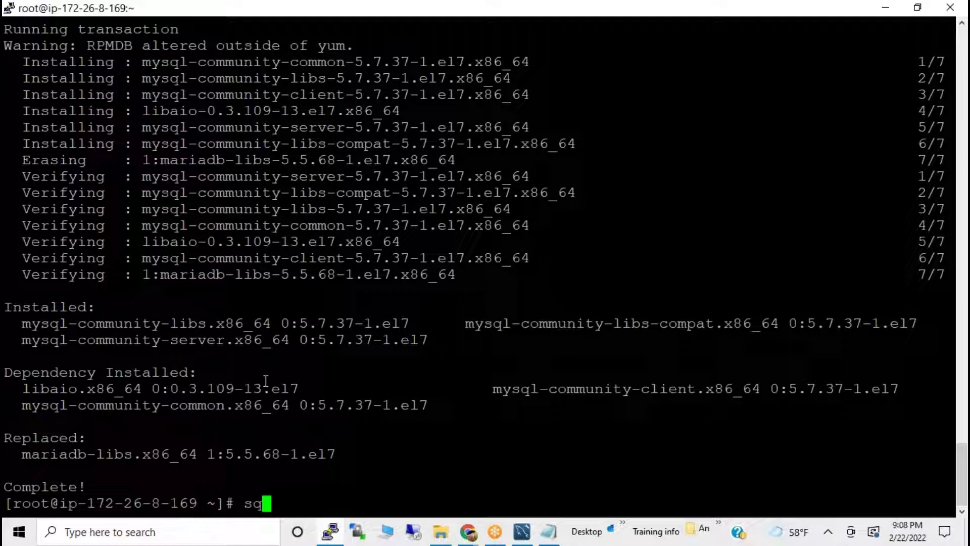
text(mysql)
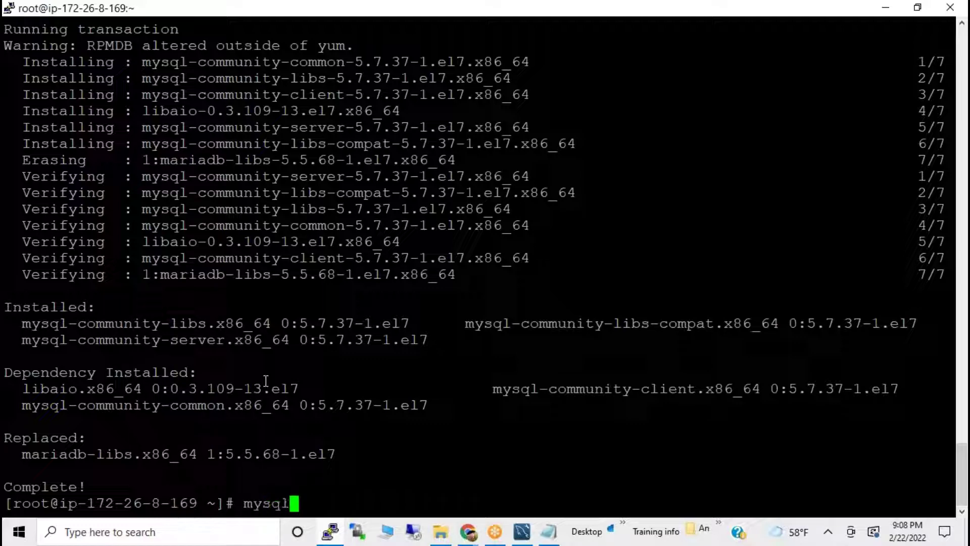
key(alt+Tab)
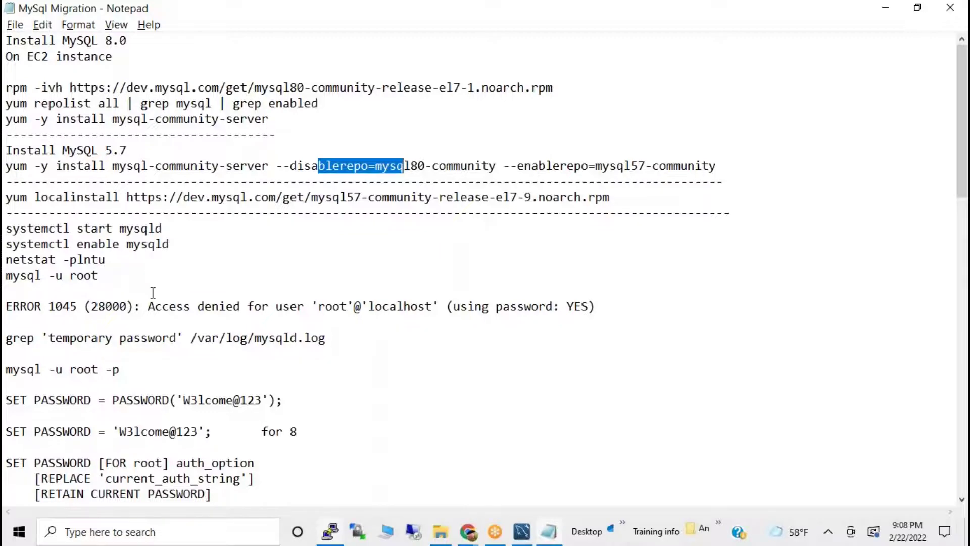
scroll(178, 329, down, 5)
scroll(178, 329, down, 8)
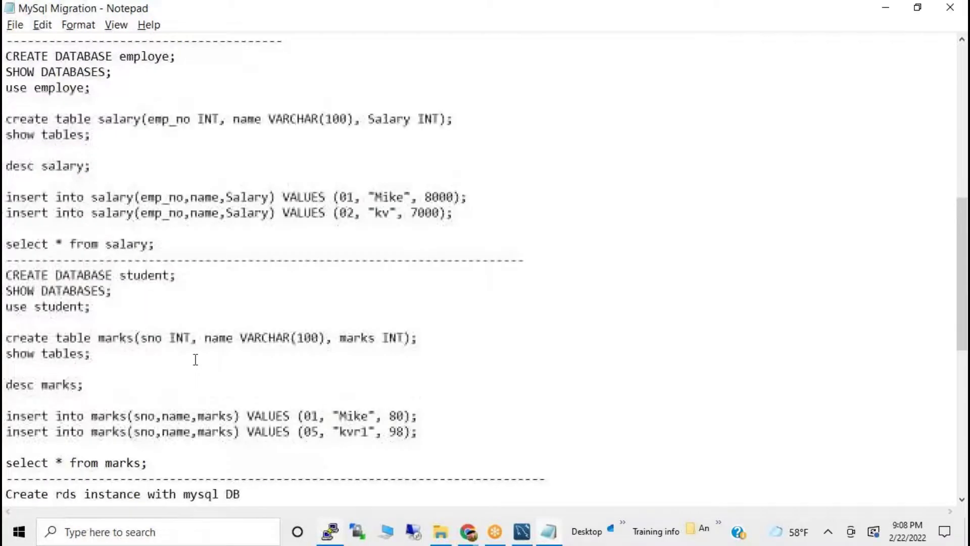
drag(6, 402, 63, 408)
key(ctrl+c)
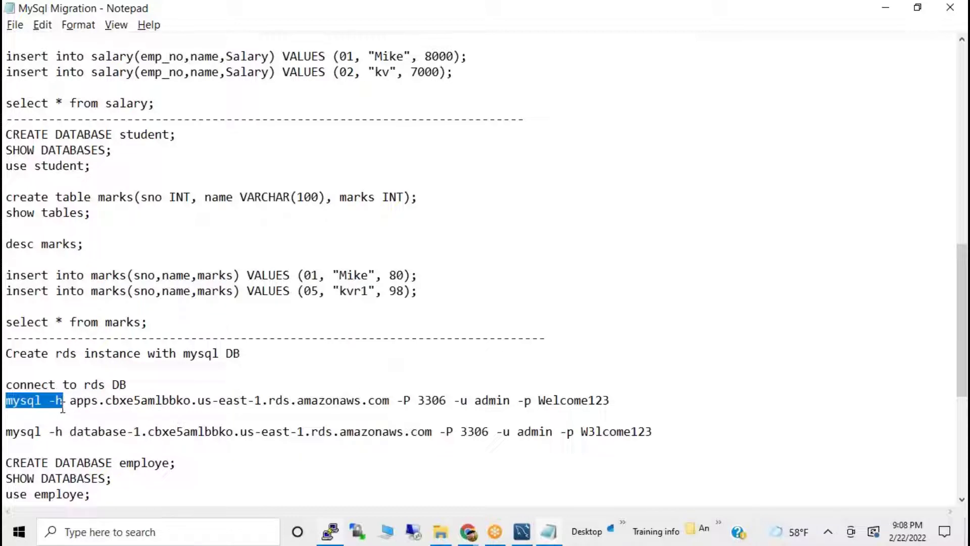
key(alt+Tab)
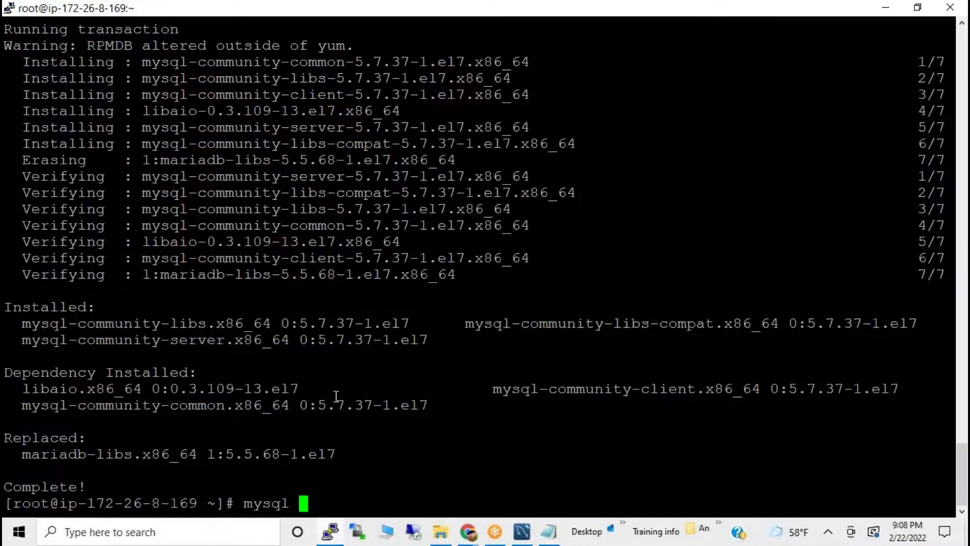
Paste 'mysql -h' at the PuTTY prompt with corrected spacing, then switch to Chrome.
key(BackSpace)
key(BackSpace)
key(BackSpace)
key(BackSpace)
key(BackSpace)
key(BackSpace)
right_click(336, 397)
key(BackSpace)
text(h)
key(alt+Tab)
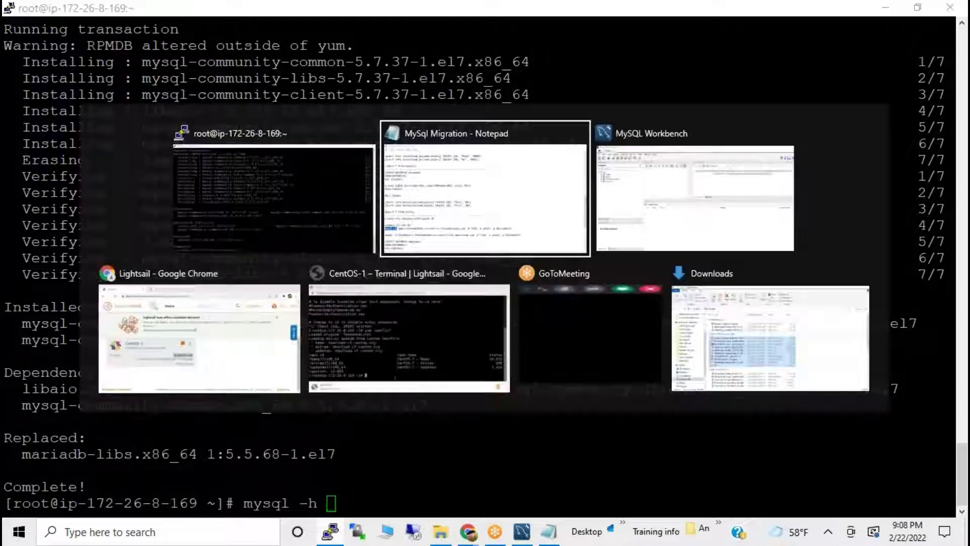
key(alt+Tab)
key(alt+Tab)
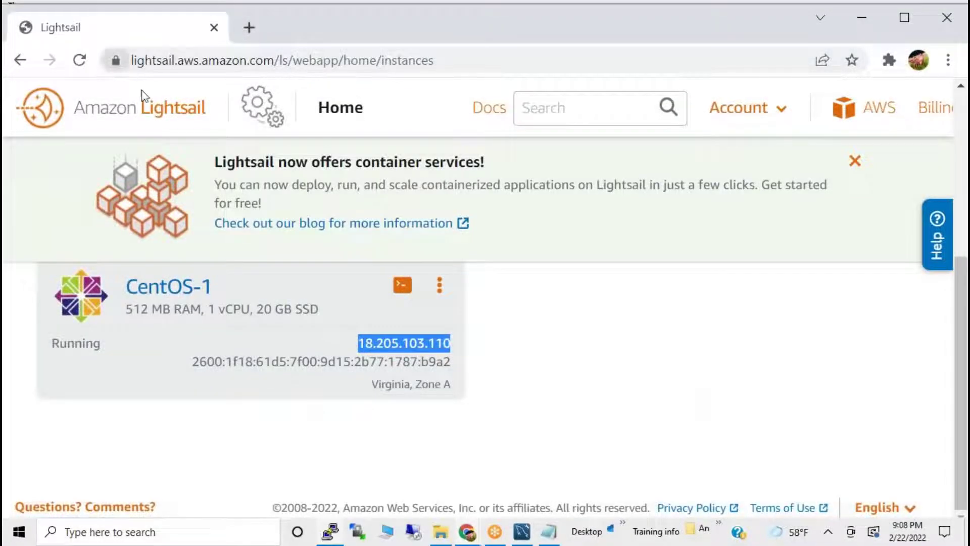
Go to aws.amazon.com and open the RDS database instances list in the Management Console.
key(ctrl+l)
text(aws)
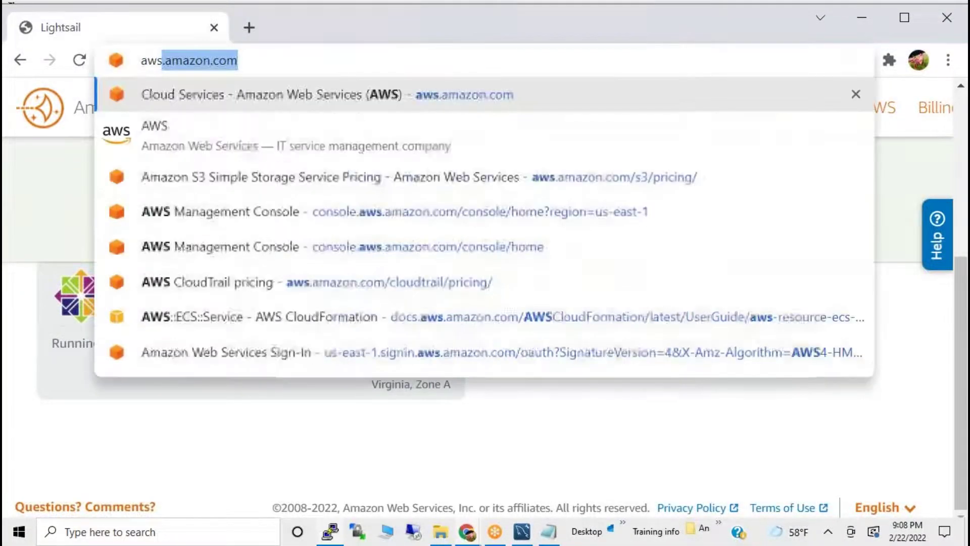
key(Return)
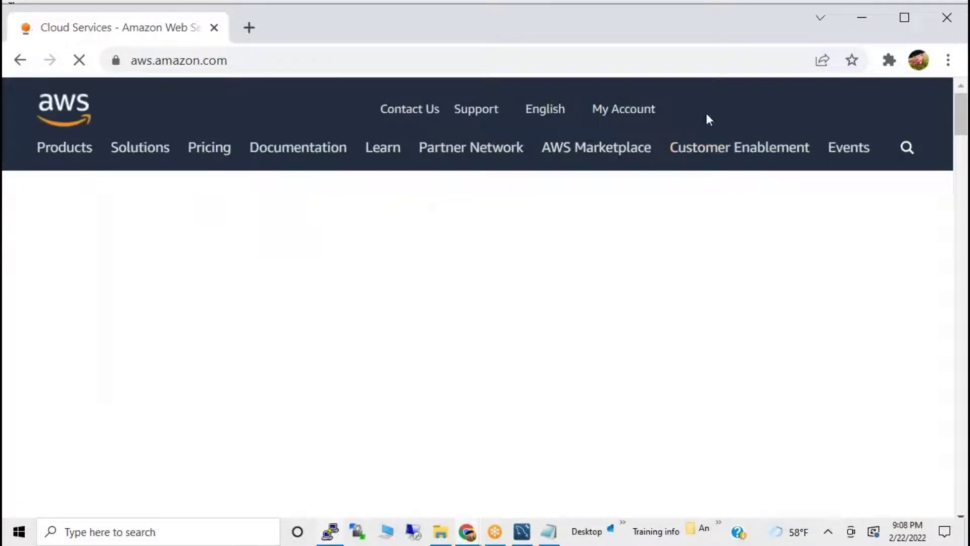
mouse_move(689, 134)
click(695, 152)
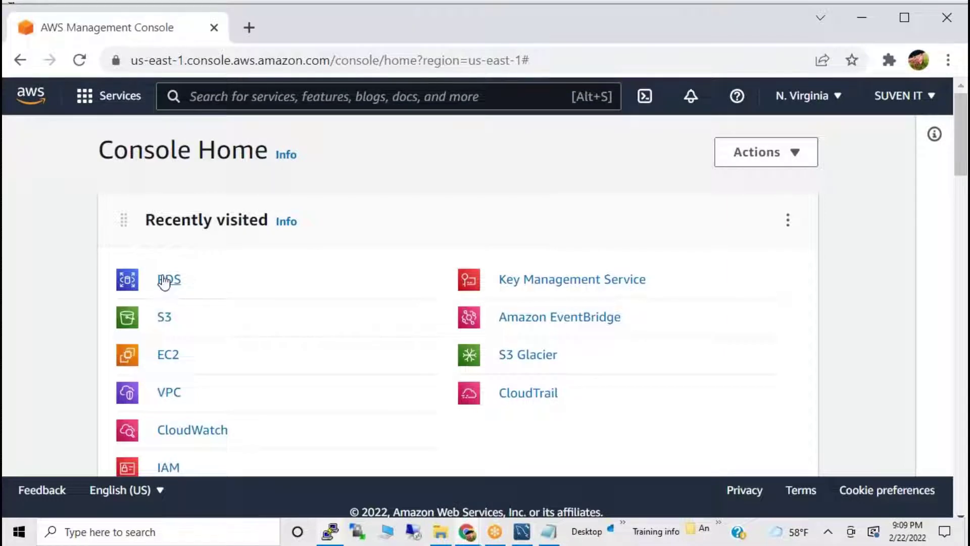
click(163, 281)
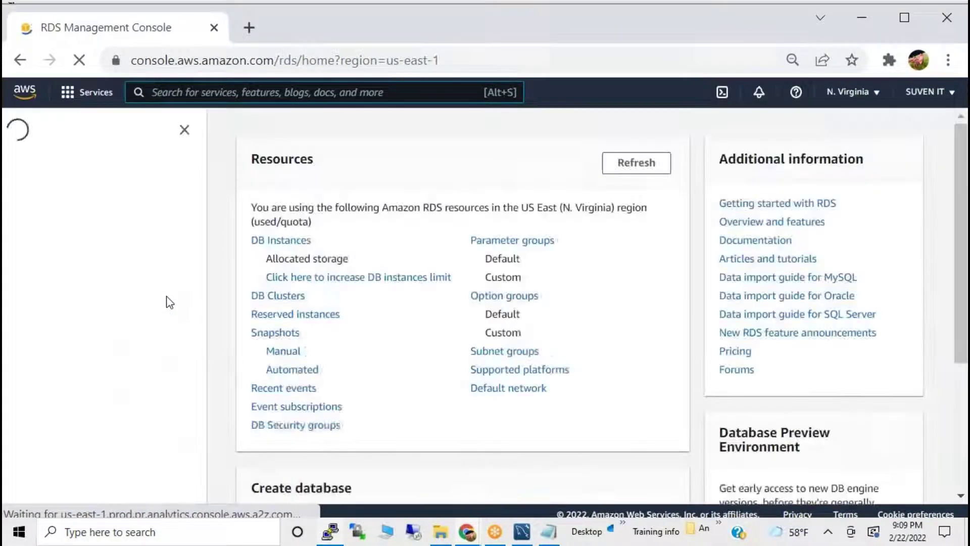
click(274, 242)
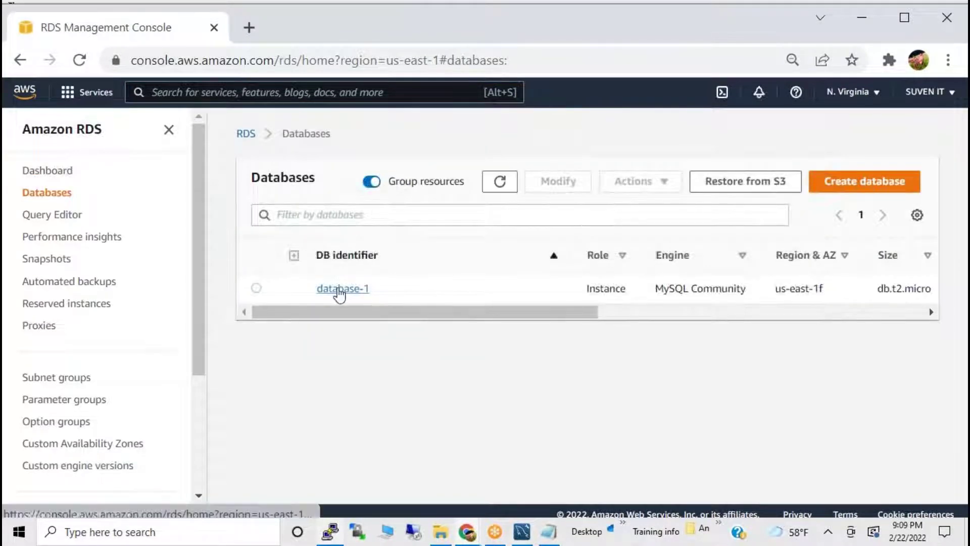
Open database-1 and copy its endpoint address.
click(338, 289)
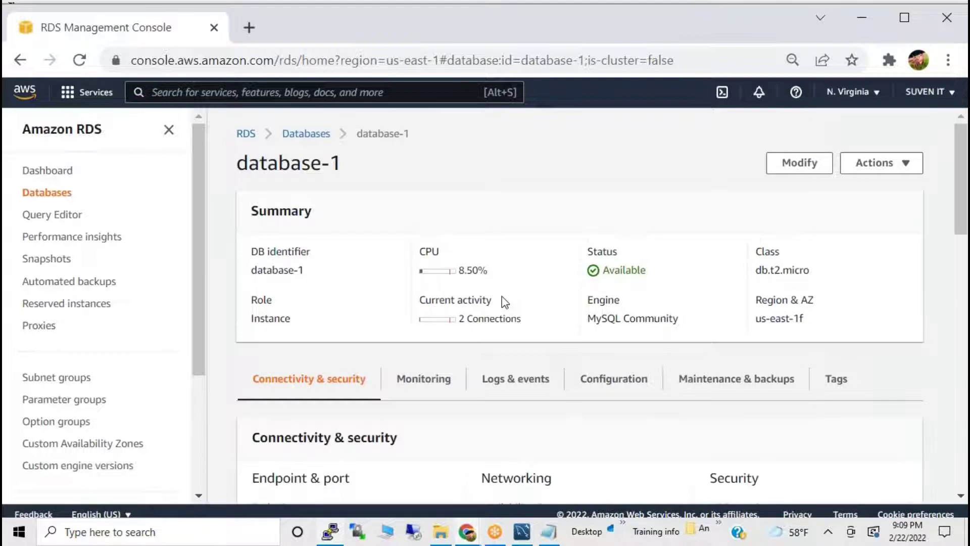
scroll(390, 351, down, 3)
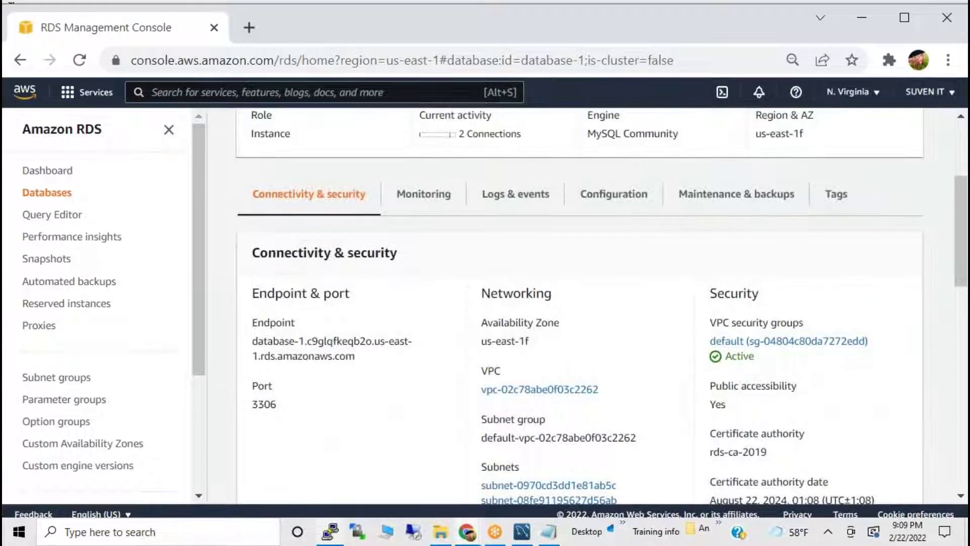
drag(252, 340, 361, 359)
key(ctrl+c)
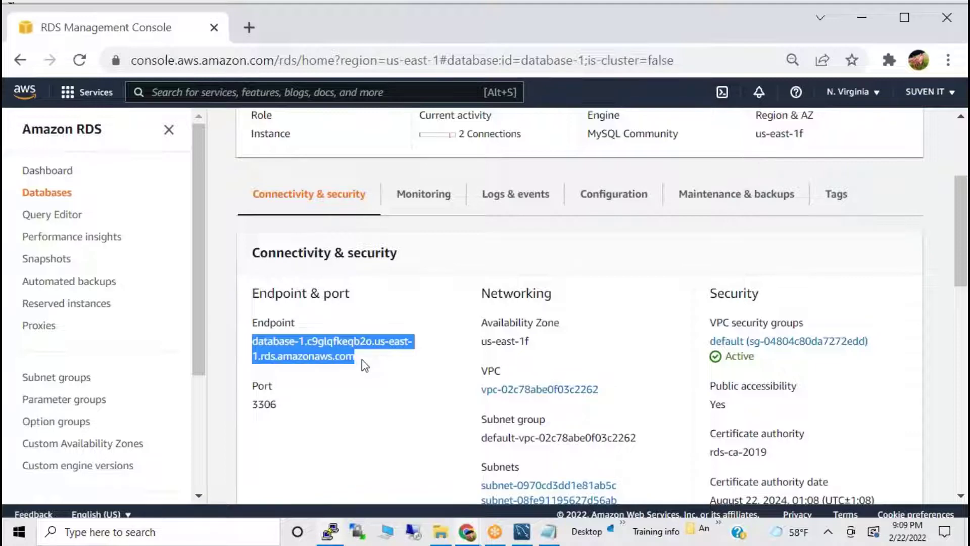
key(alt+Tab)
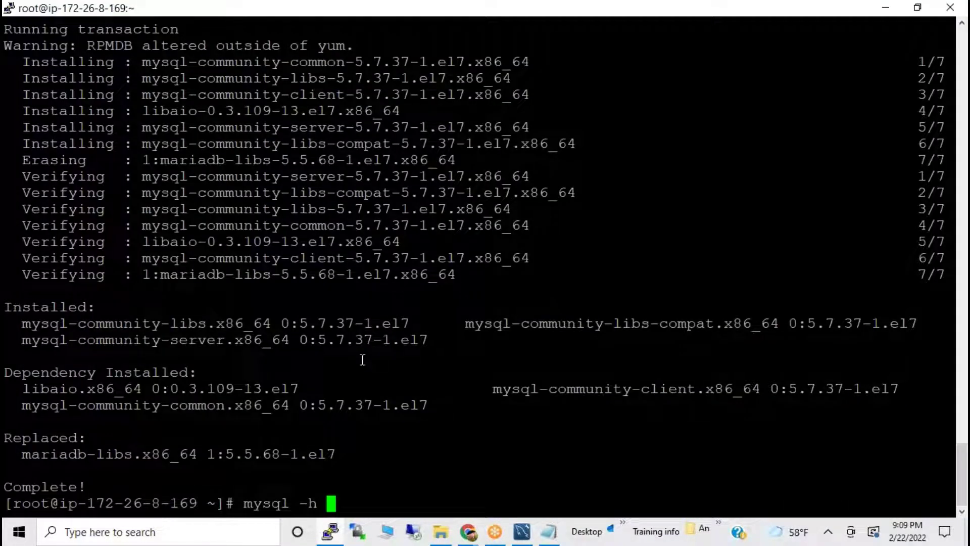
Complete the mysql command with the database-1 endpoint plus the -P/-u/-p options from the notes, and run it.
right_click(364, 362)
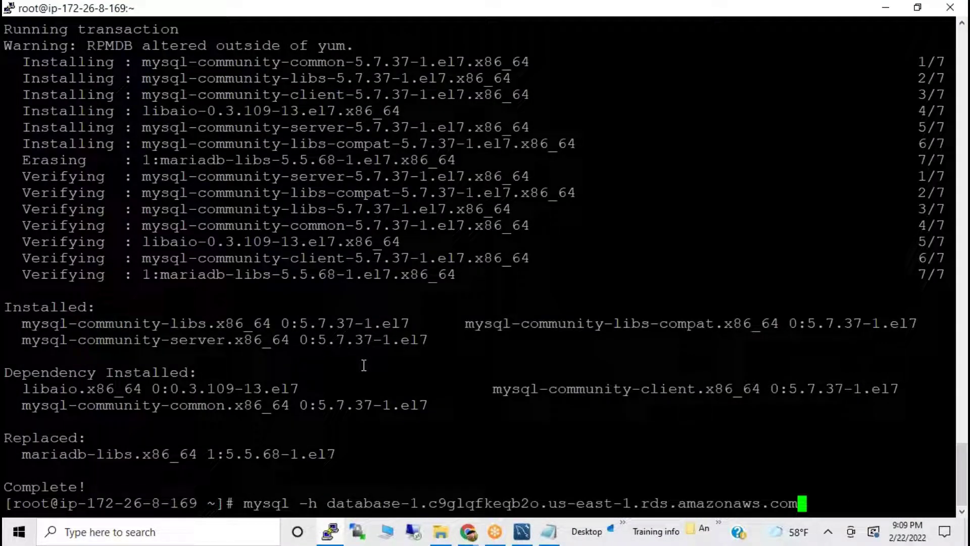
key(alt+Tab)
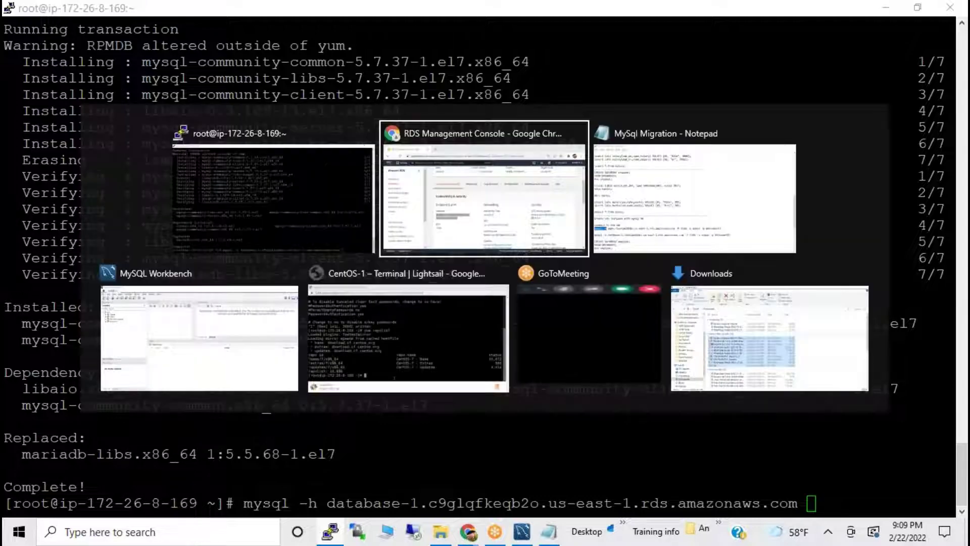
key(alt+Tab)
key(alt+Tab)
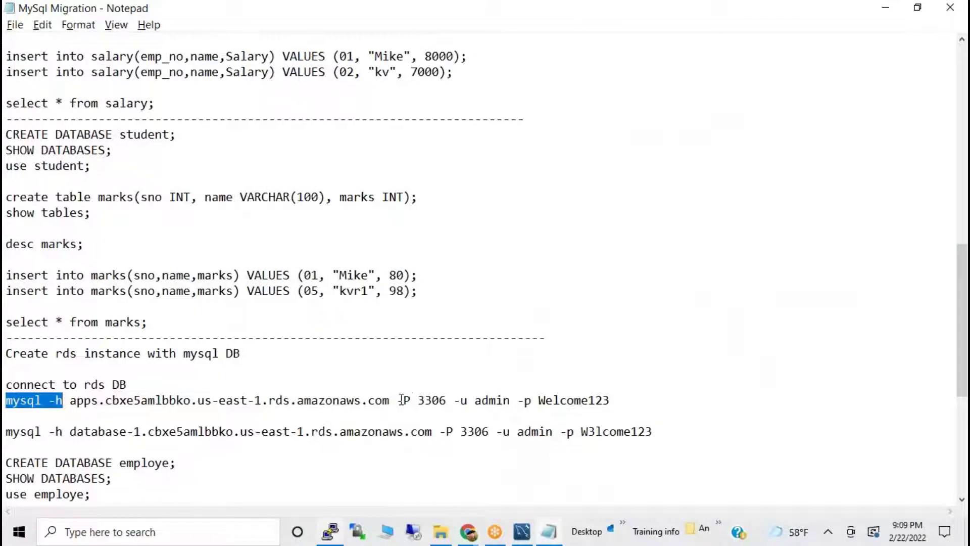
drag(396, 400, 610, 401)
key(ctrl+c)
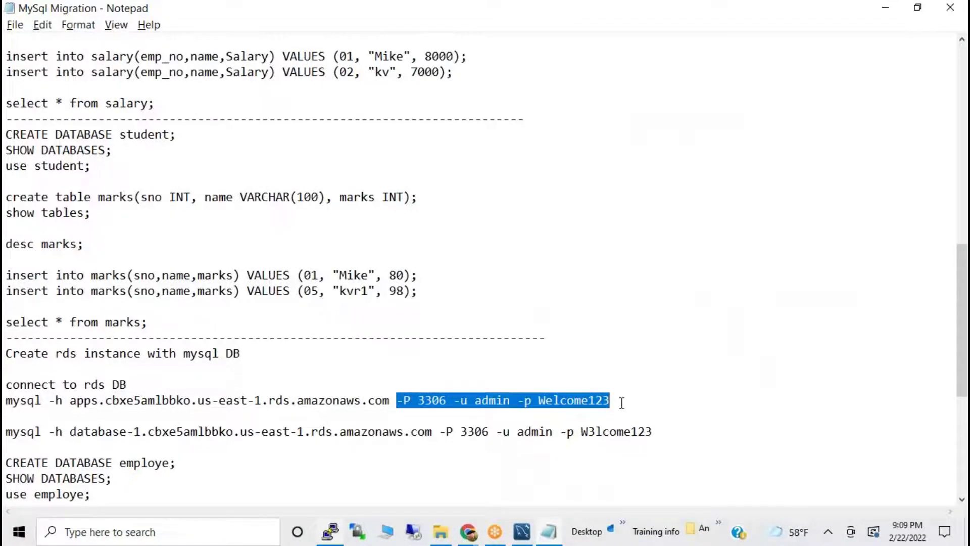
key(alt+Tab)
key(alt+Tab)
key(Tab)
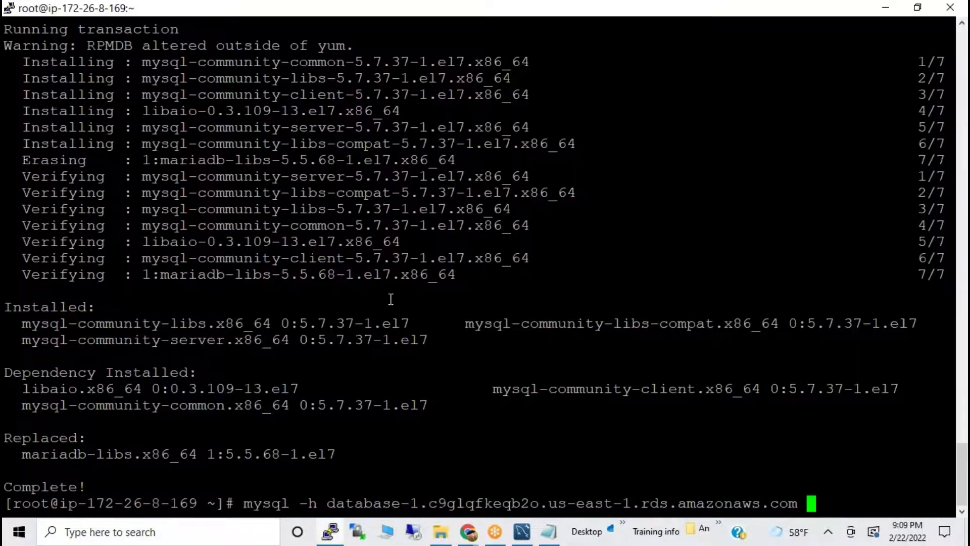
right_click(391, 302)
key(Return)
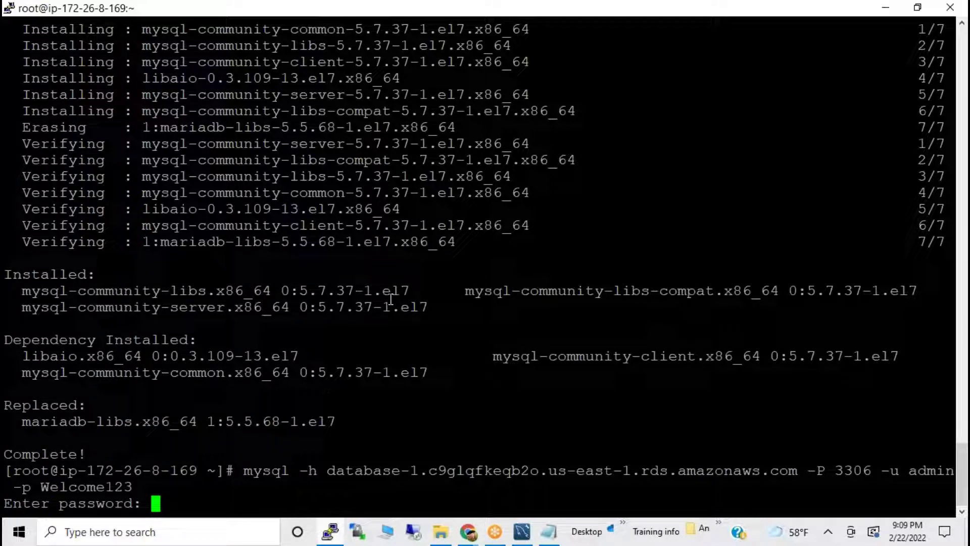
key(Return)
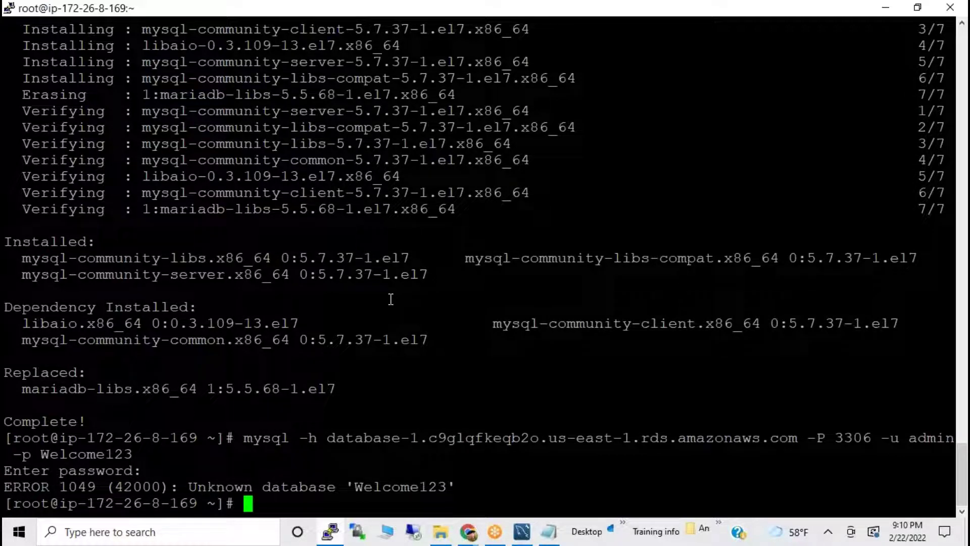
Rerun the RDS mysql connection command, which fails again with ERROR 1049.
key(Up)
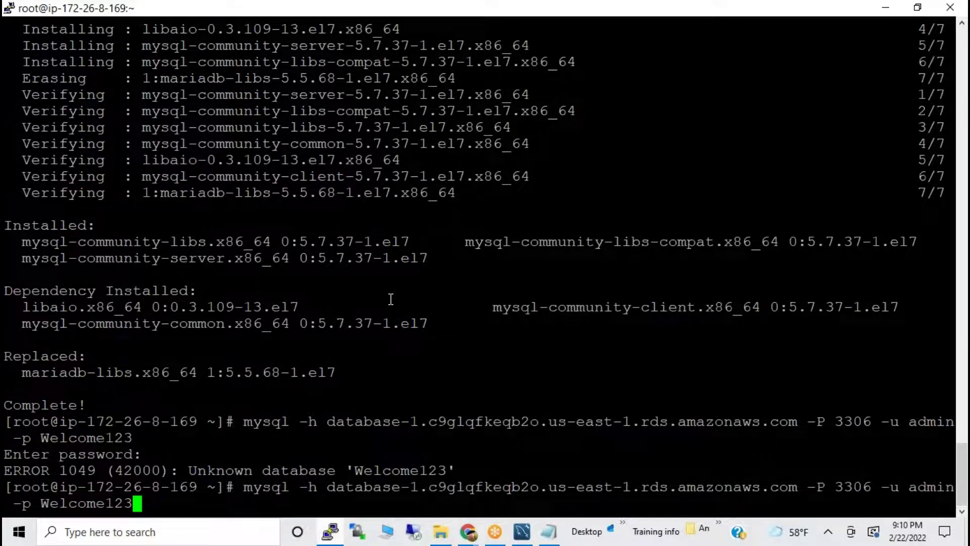
key(Return)
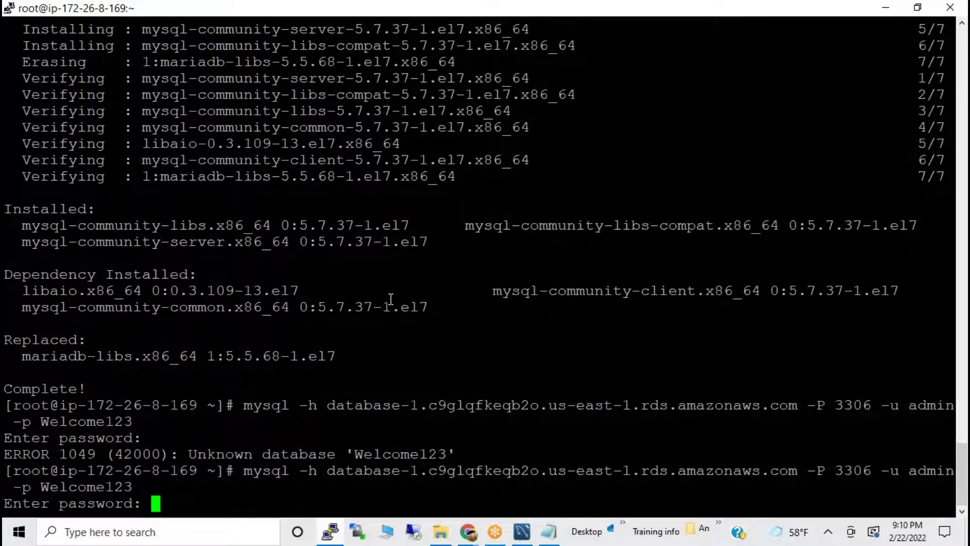
key(Return)
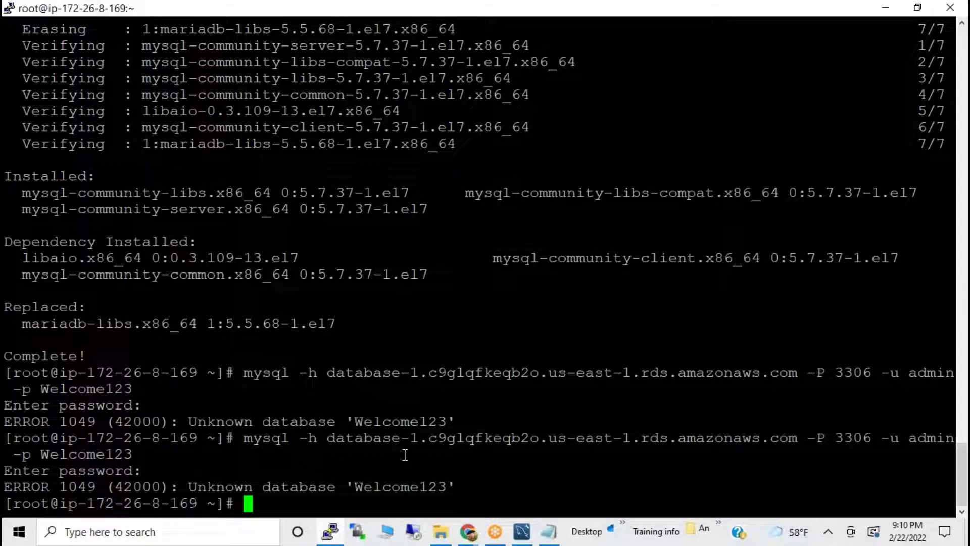
drag(354, 489, 435, 484)
click(501, 447)
Rerun the command with a bare -p and enter the password at the prompt.
key(Up)
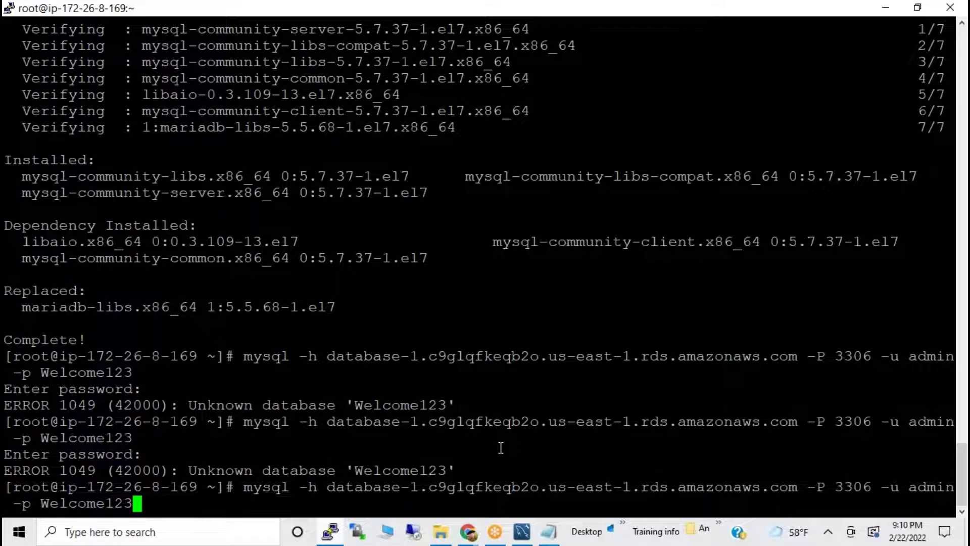
key(BackSpace)
key(BackSpace)
key(BackSpace)
key(BackSpace)
key(BackSpace)
key(BackSpace)
key(BackSpace)
key(BackSpace)
key(BackSpace)
key(BackSpace)
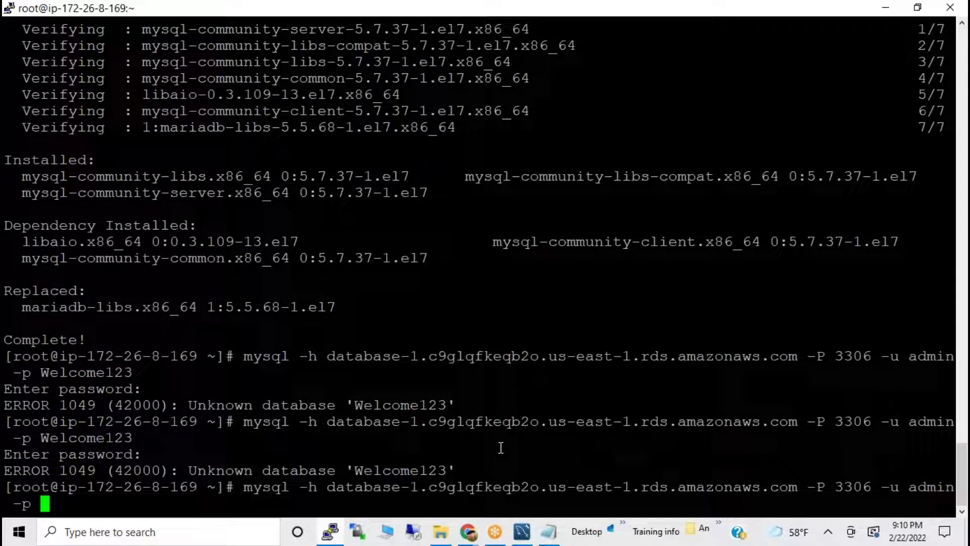
key(Return)
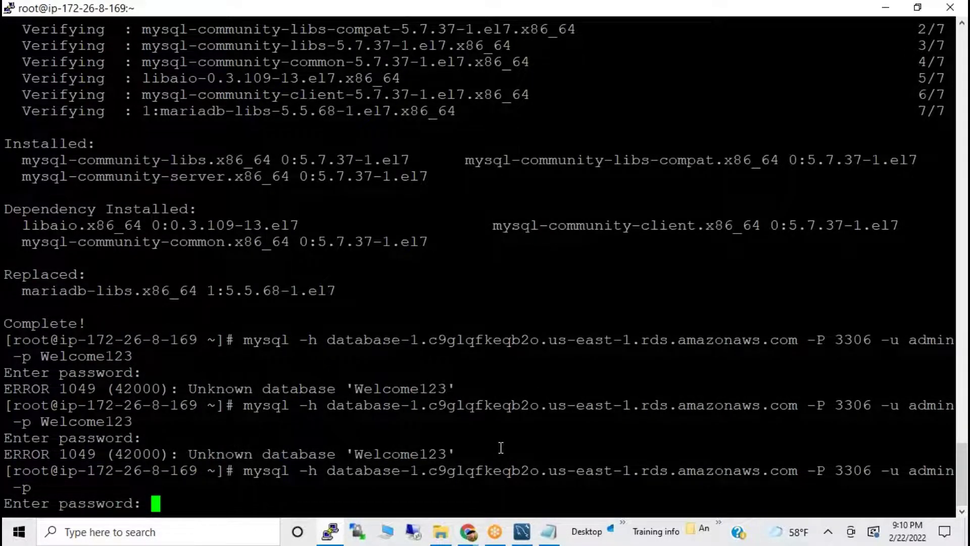
key(Return)
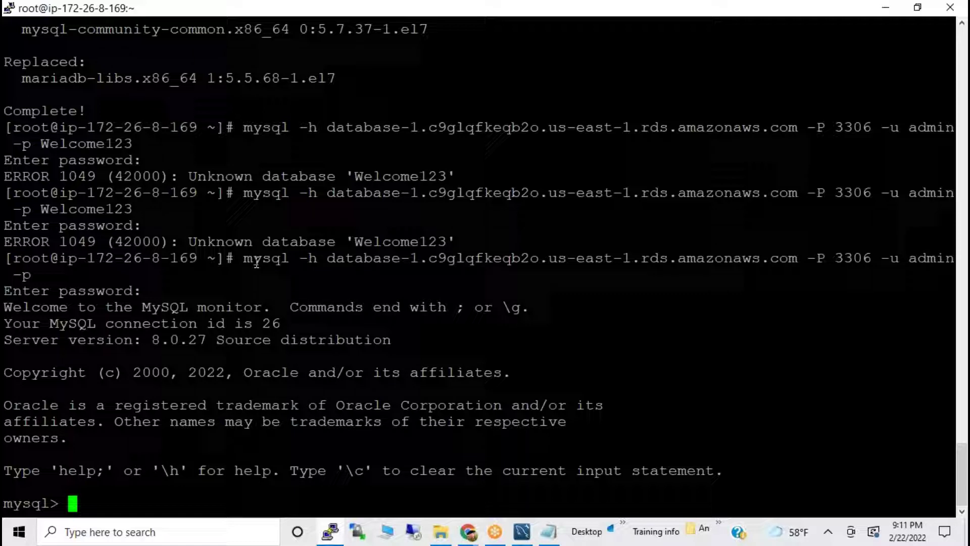
Highlight parts of the previous mysql -h command in the terminal.
drag(235, 258, 367, 258)
click(328, 274)
drag(245, 259, 946, 258)
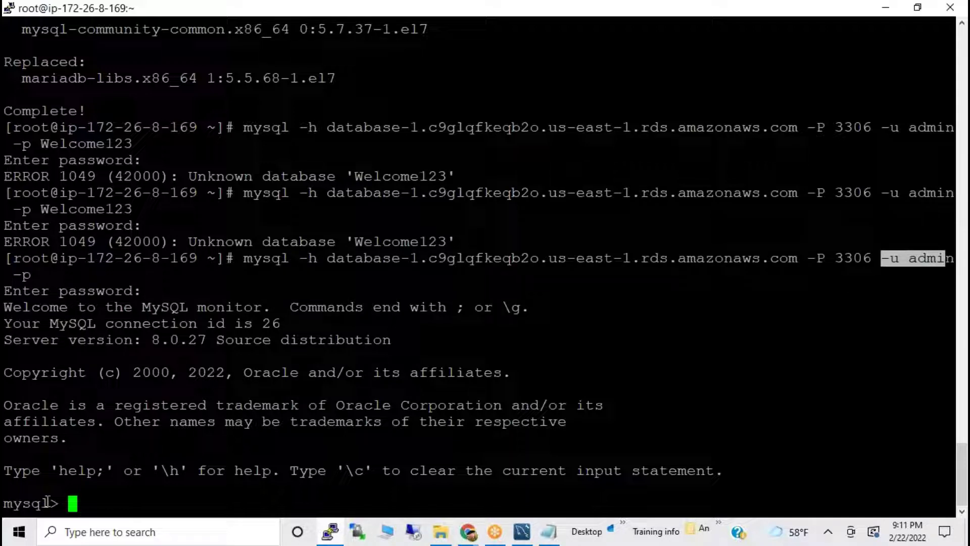
triple_click(17, 502)
click(195, 458)
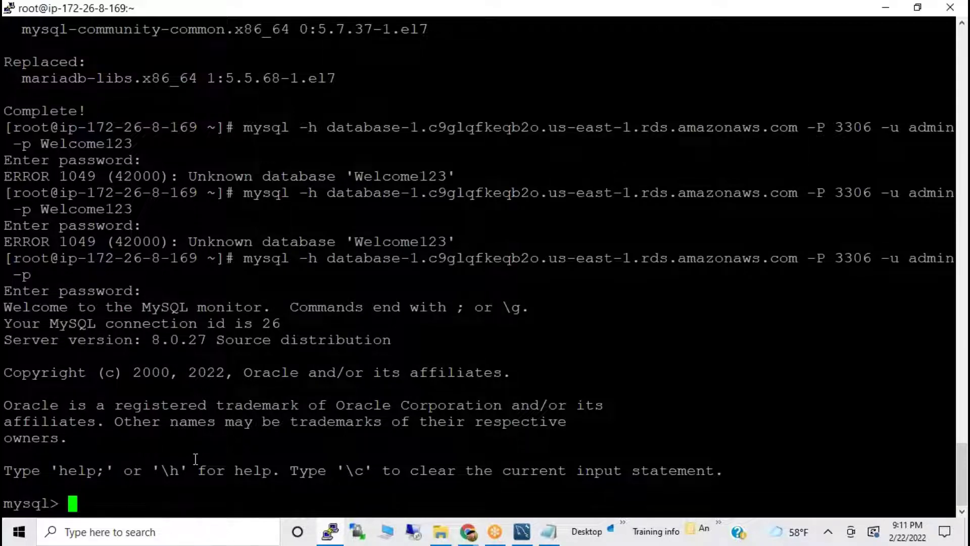
Copy 'systemctl start mysqld' from the notes, cancel it at mysql>, and exit to the root shell.
click(548, 531)
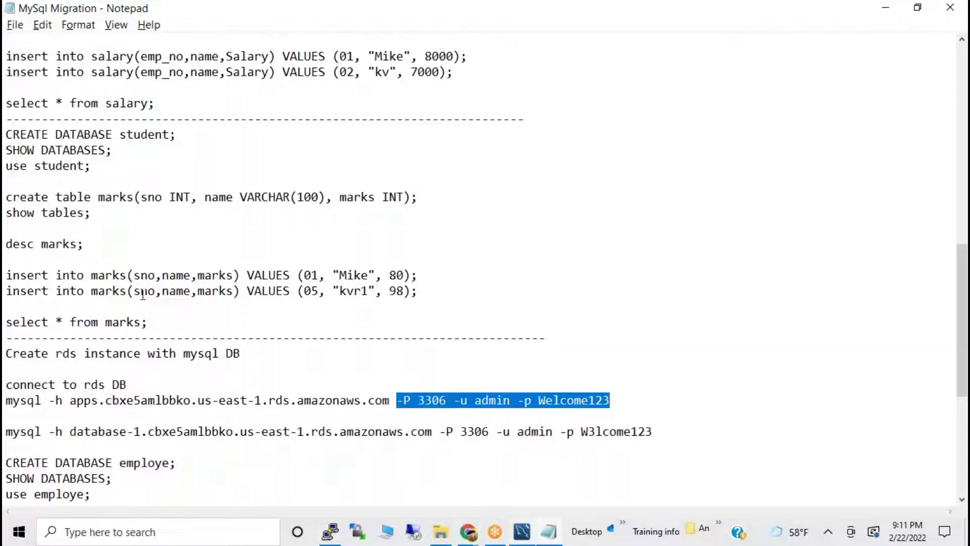
scroll(38, 200, up, 14)
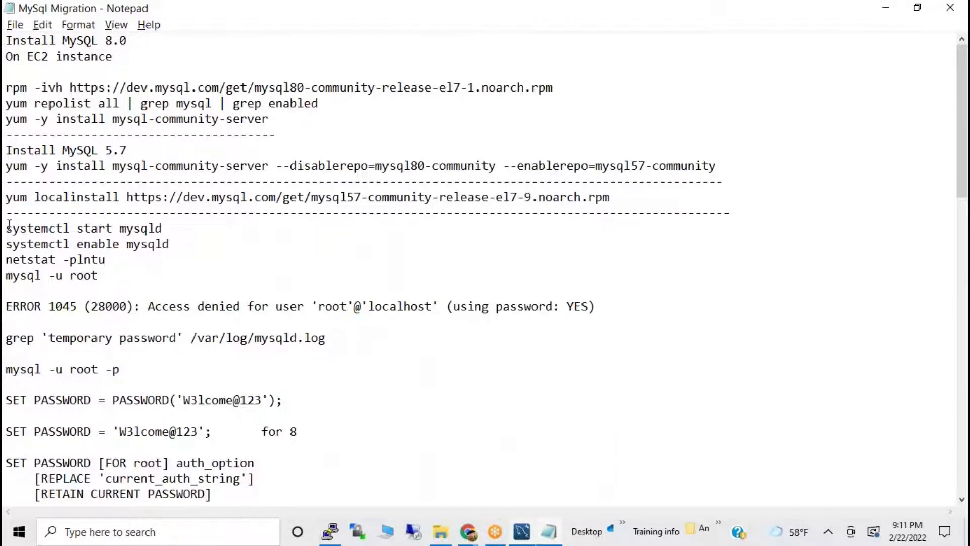
drag(8, 229, 174, 222)
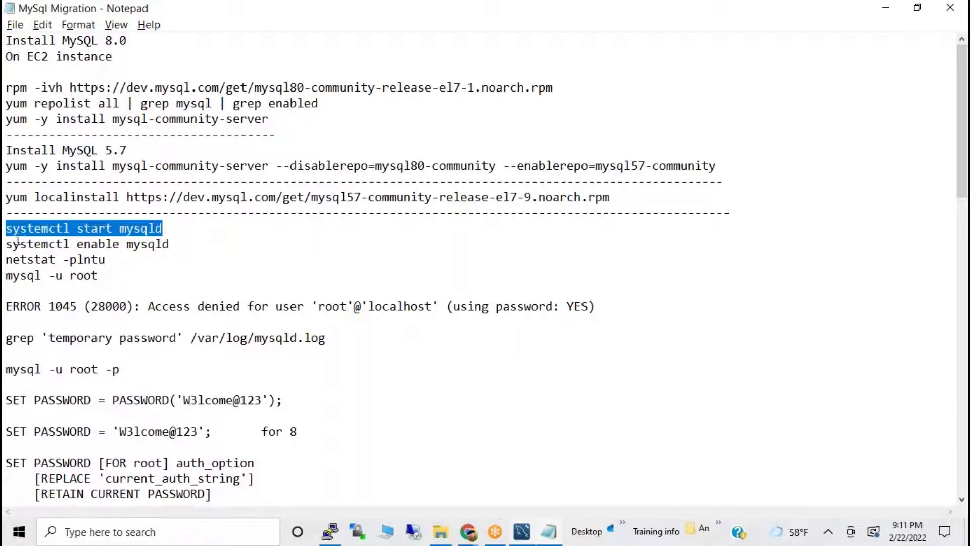
key(ctrl+c)
key(alt+Tab)
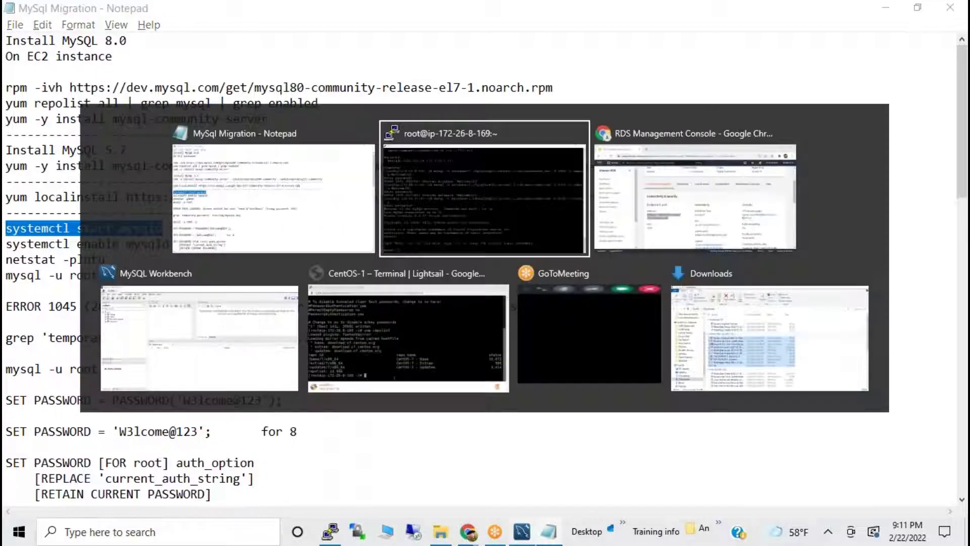
right_click(279, 246)
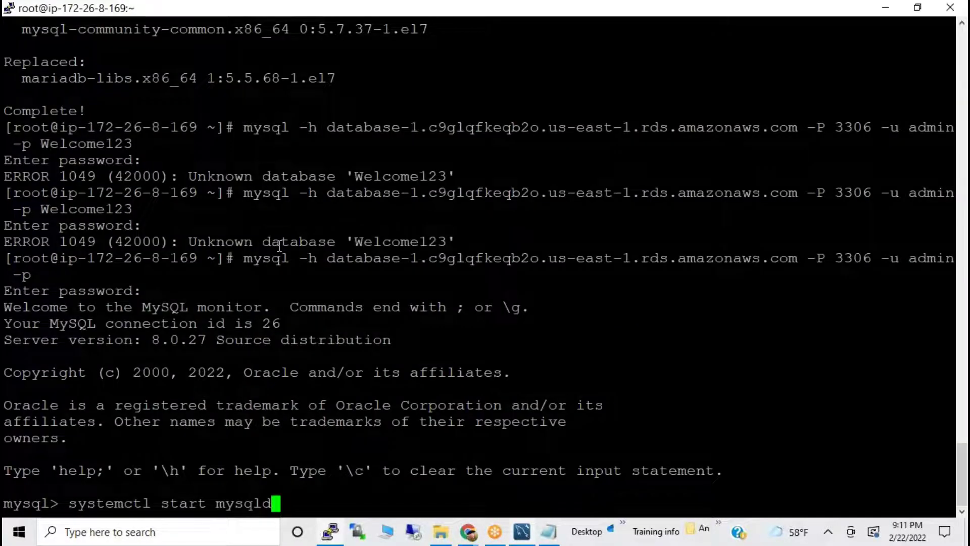
key(ctrl+c)
key(ctrl+d)
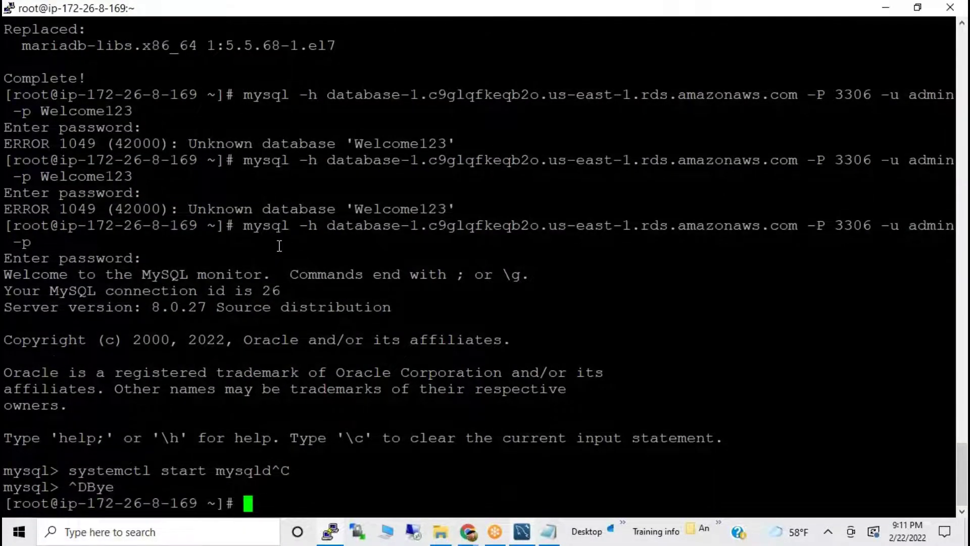
Start mysqld and enable it at boot with systemctl start and enable mysqld.
right_click(278, 246)
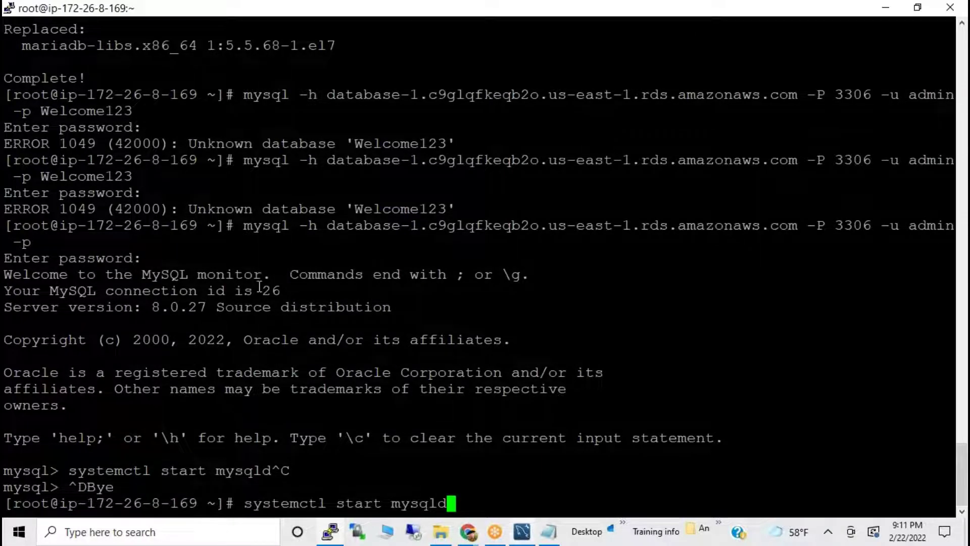
key(Return)
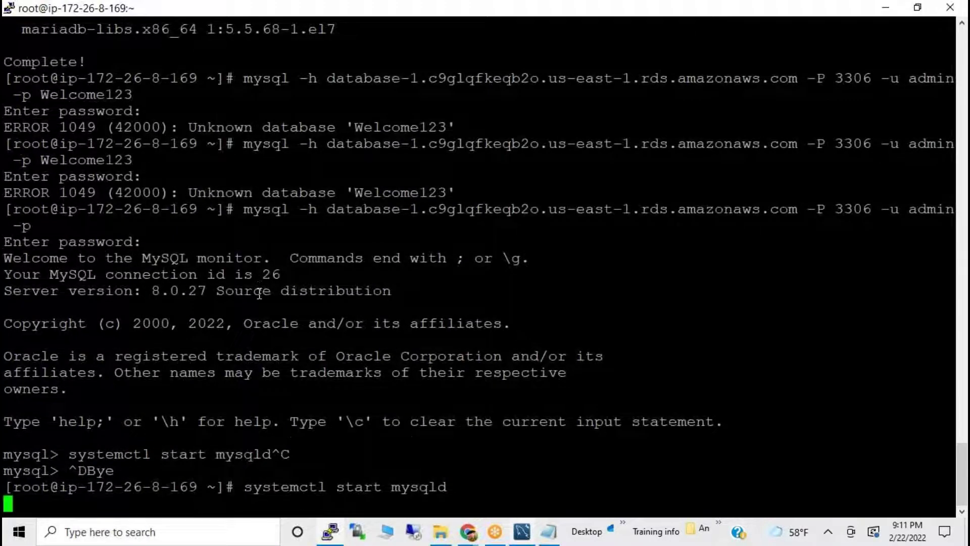
key(alt+Tab)
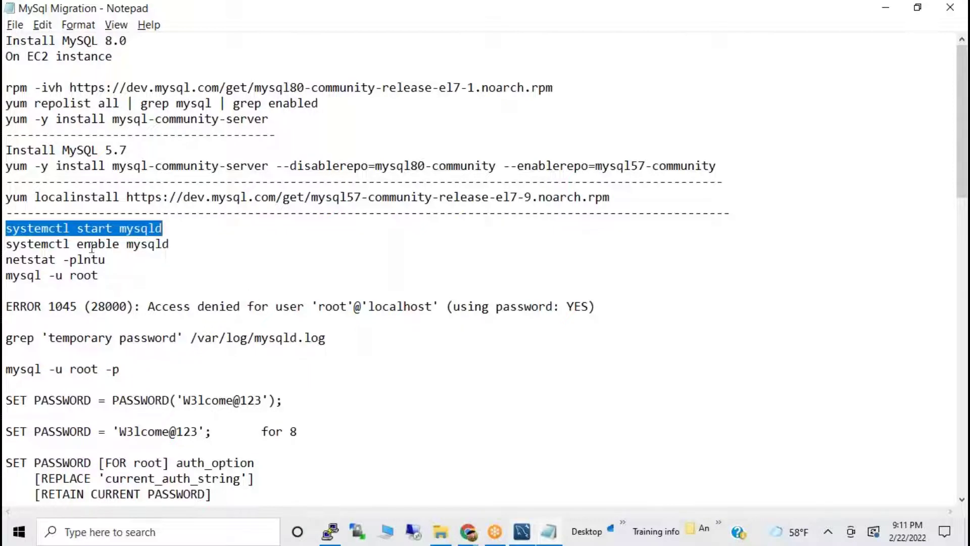
drag(7, 245, 188, 248)
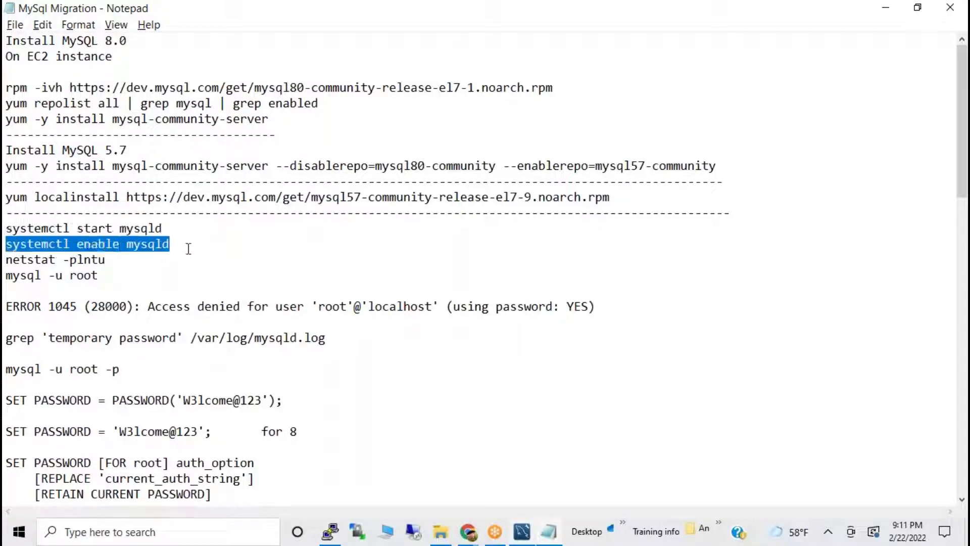
key(alt+Tab)
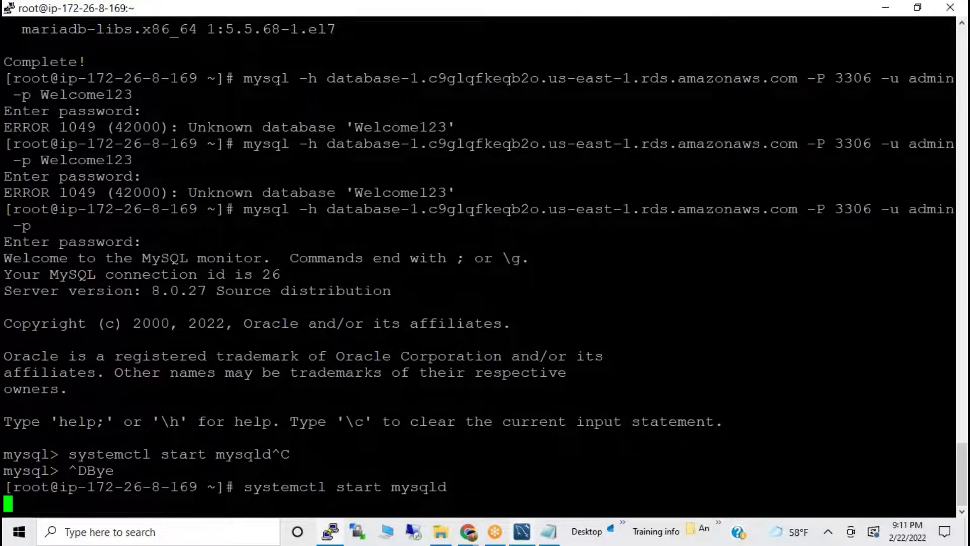
key(Return)
right_click(197, 247)
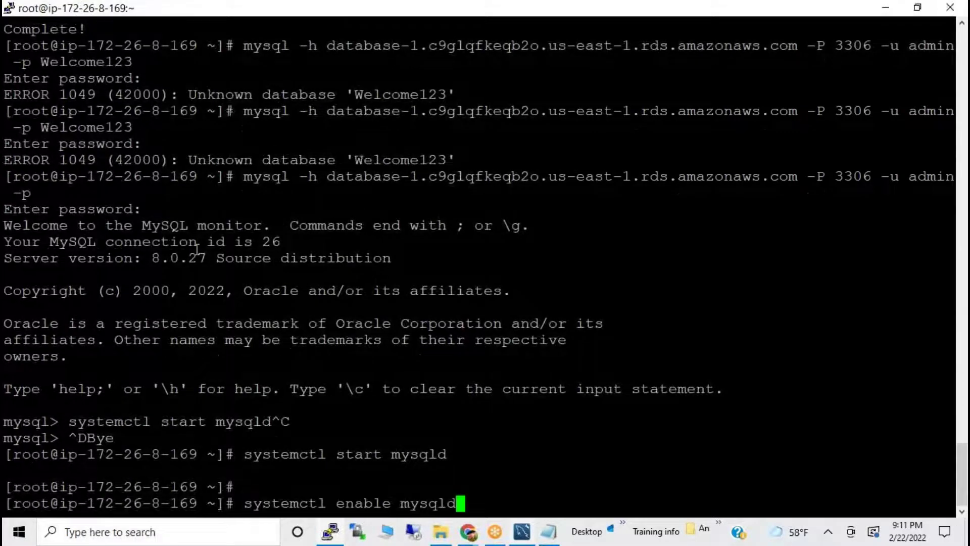
key(Return)
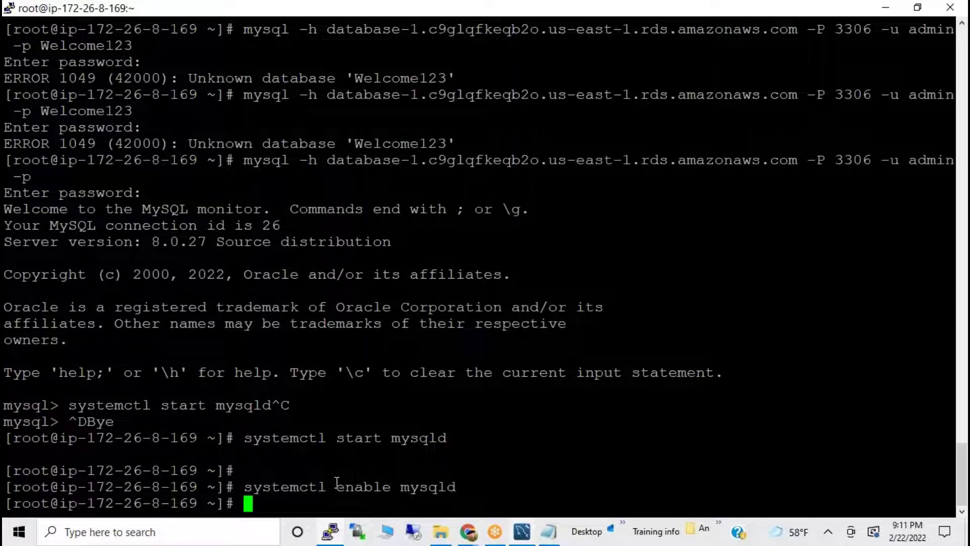
drag(337, 486, 412, 486)
Copy netstat -plntu from the notes, trim the doubled paste, and run it.
key(alt+Tab)
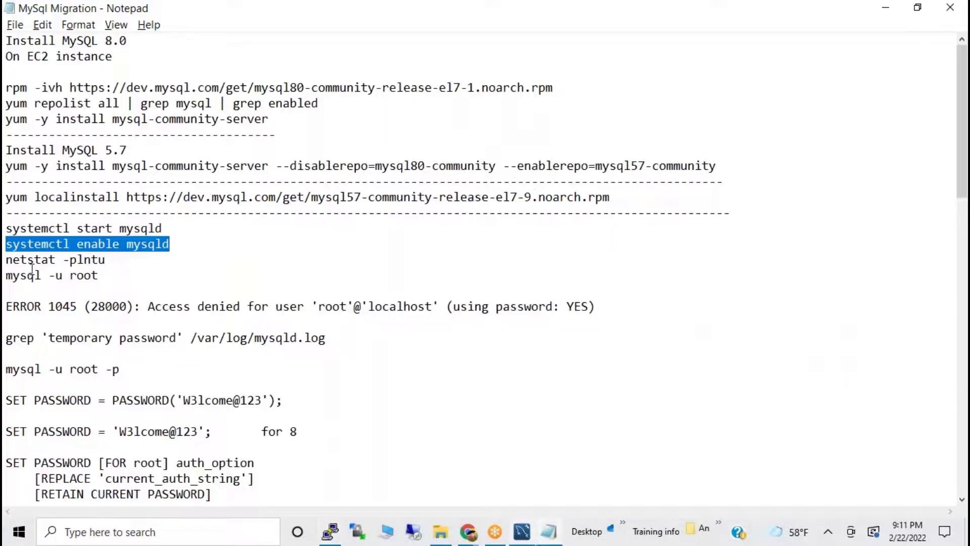
drag(7, 264, 170, 266)
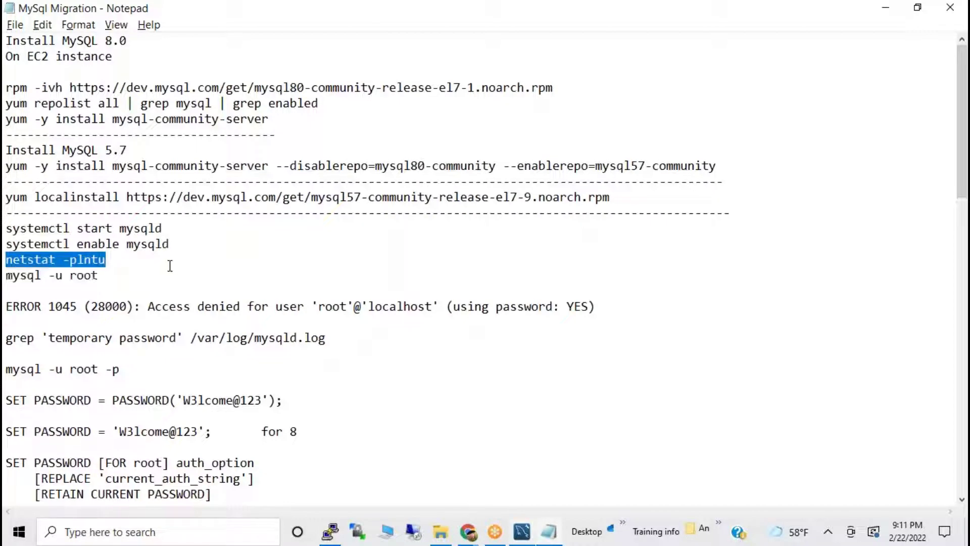
key(ctrl+c)
key(alt+Tab)
right_click(169, 265)
right_click(170, 265)
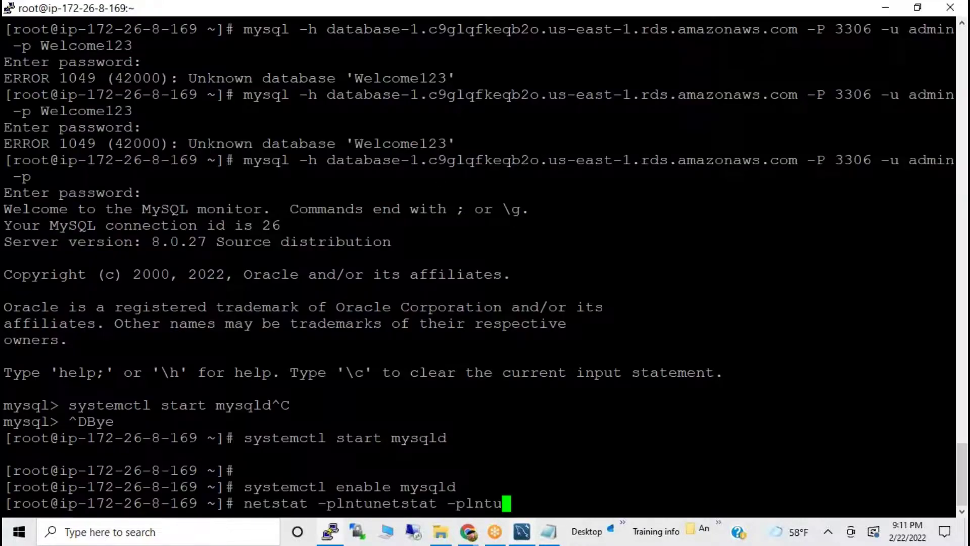
key(BackSpace)
key(BackSpace)
key(BackSpace)
key(BackSpace)
key(BackSpace)
key(BackSpace)
key(BackSpace)
key(BackSpace)
key(BackSpace)
key(BackSpace)
key(BackSpace)
key(BackSpace)
key(BackSpace)
key(BackSpace)
key(BackSpace)
key(BackSpace)
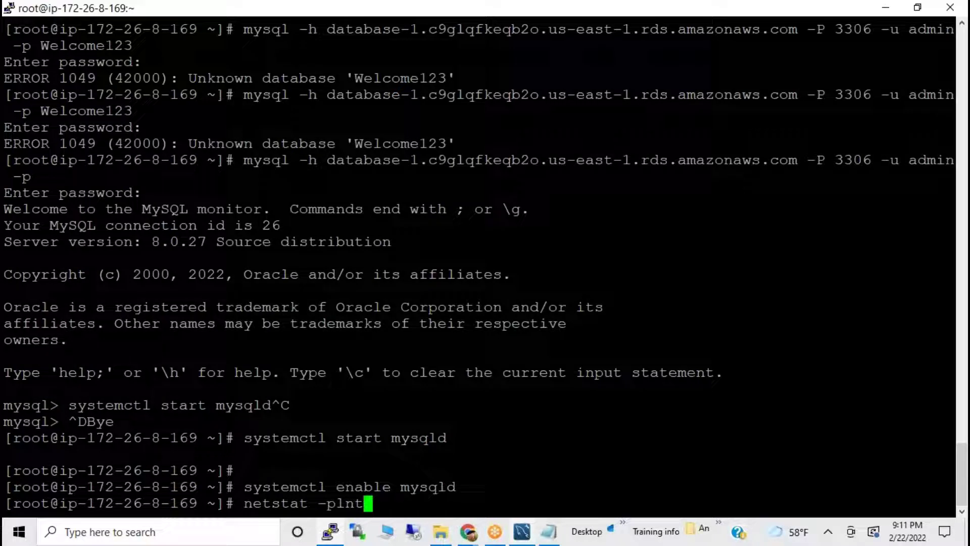
key(BackSpace)
key(BackSpace)
key(BackSpace)
key(BackSpace)
key(BackSpace)
key(BackSpace)
key(BackSpace)
key(BackSpace)
key(BackSpace)
key(BackSpace)
key(BackSpace)
key(BackSpace)
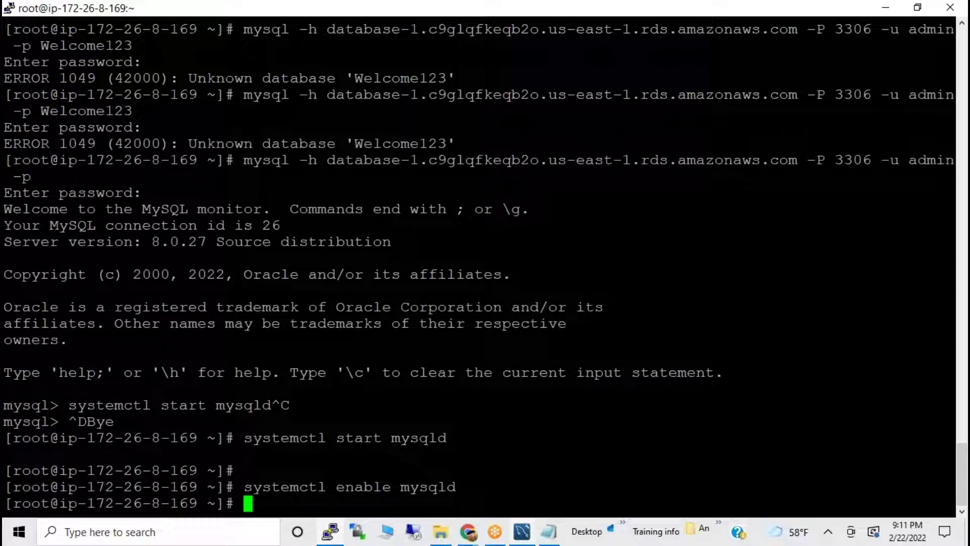
key(shift+Insert)
key(shift+Insert)
key(BackSpace)
key(BackSpace)
key(BackSpace)
key(BackSpace)
key(BackSpace)
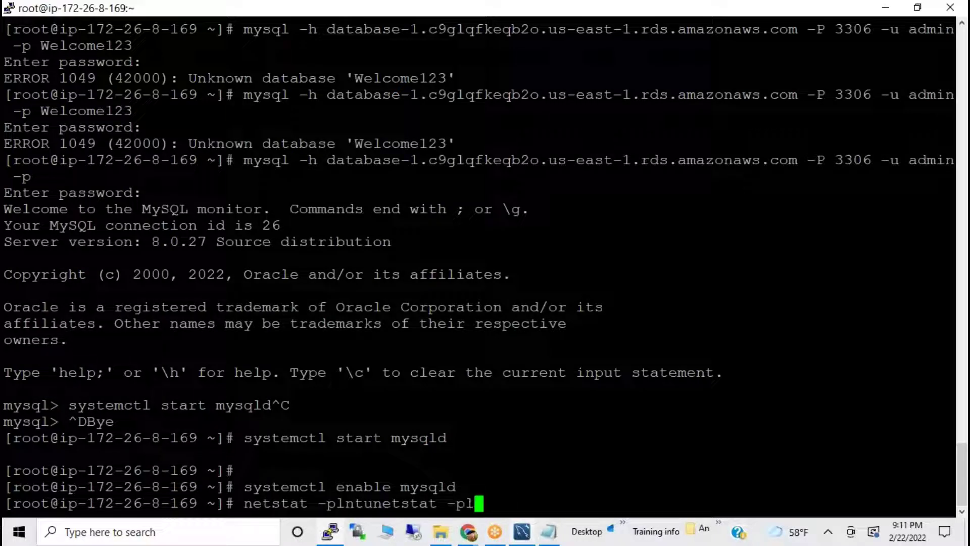
key(BackSpace)
key(BackSpace)
key(BackSpace)
key(BackSpace)
key(BackSpace)
key(BackSpace)
key(BackSpace)
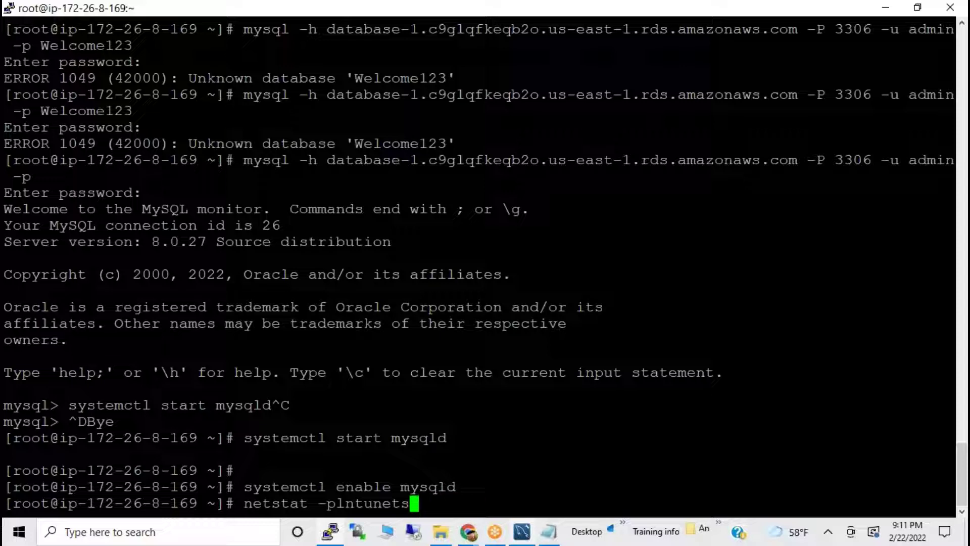
key(BackSpace)
key(BackSpace)
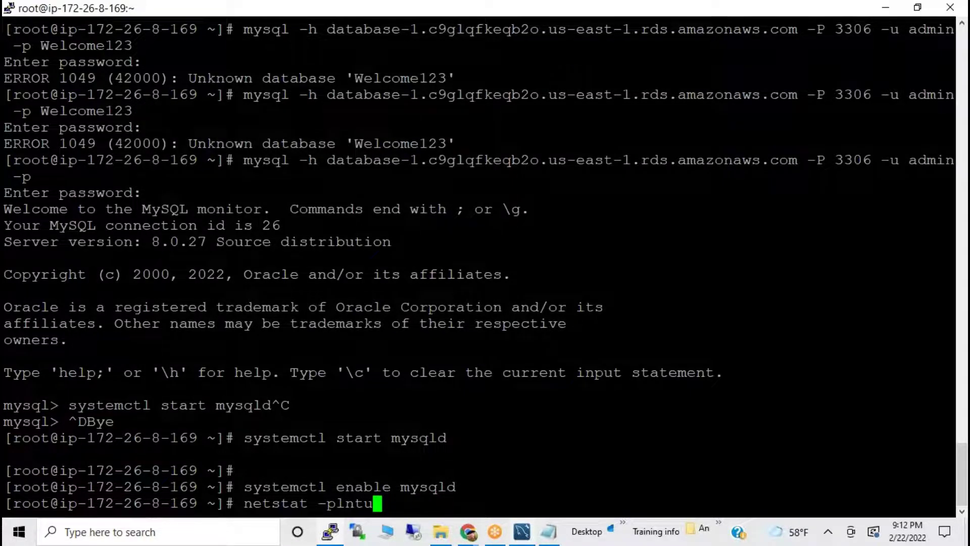
key(Return)
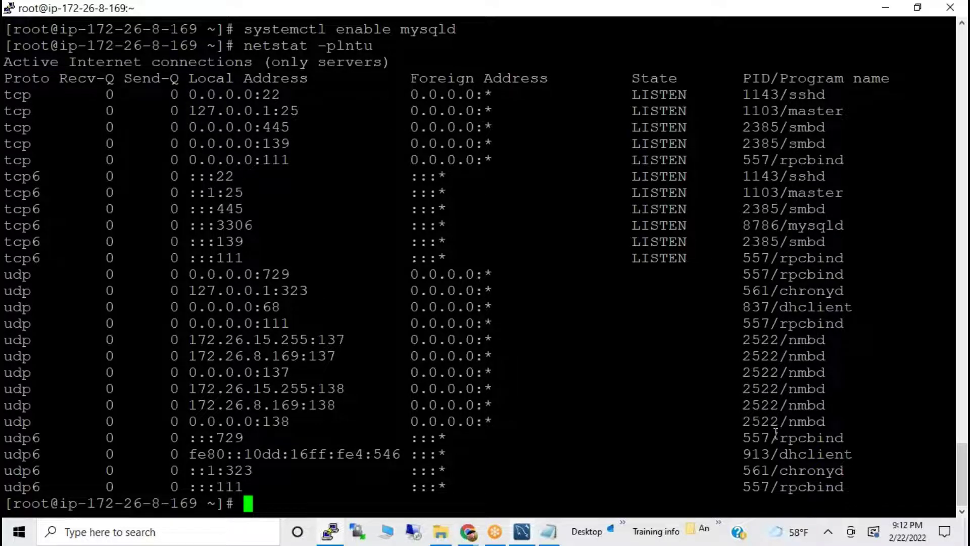
Highlight the mysqld entry on port 3306 and the -plntu options in the netstat output.
drag(767, 470, 797, 465)
scroll(798, 205, up, 1)
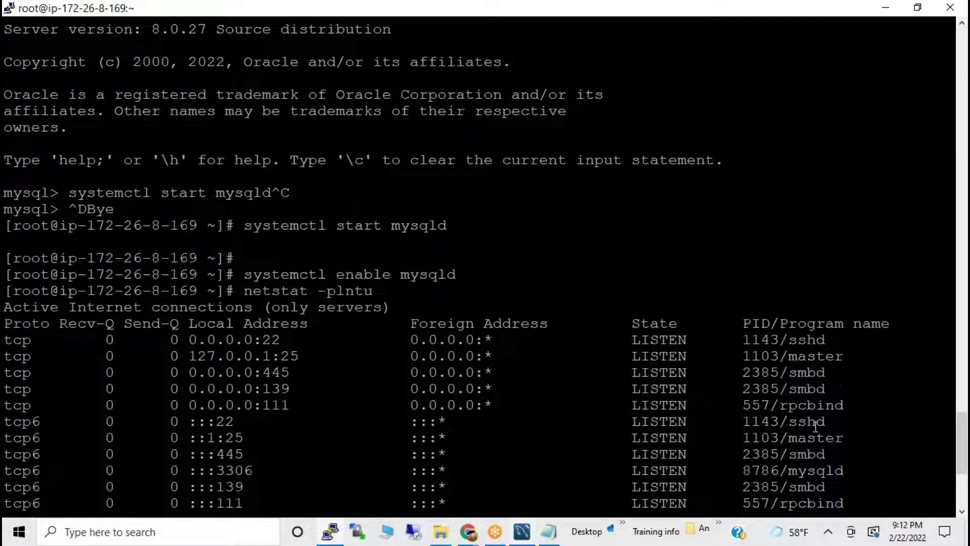
scroll(822, 392, down, 5)
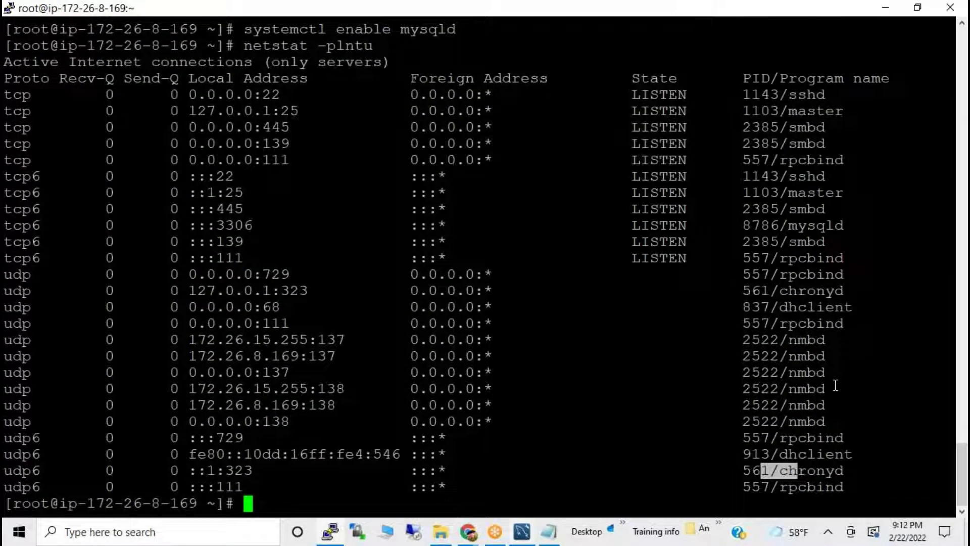
drag(780, 225, 849, 227)
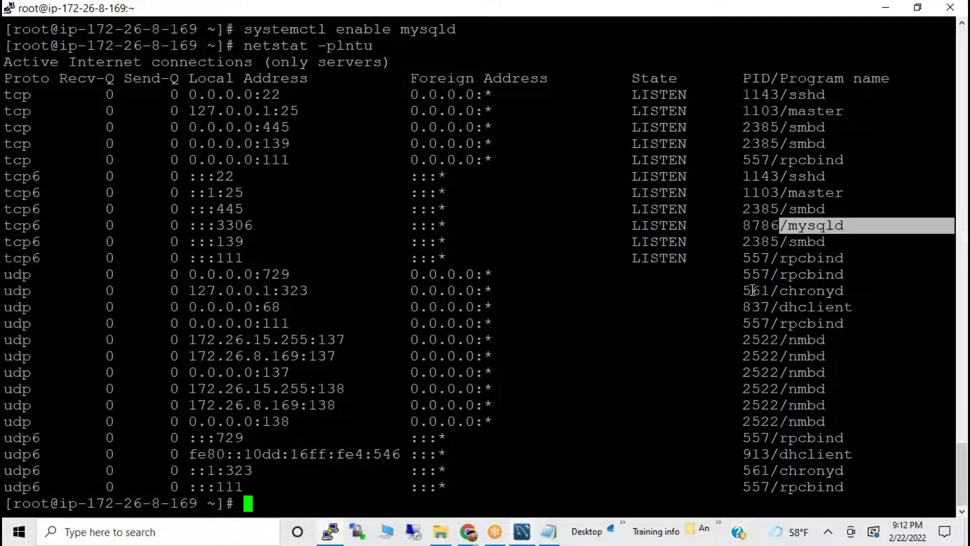
scroll(566, 253, up, 5)
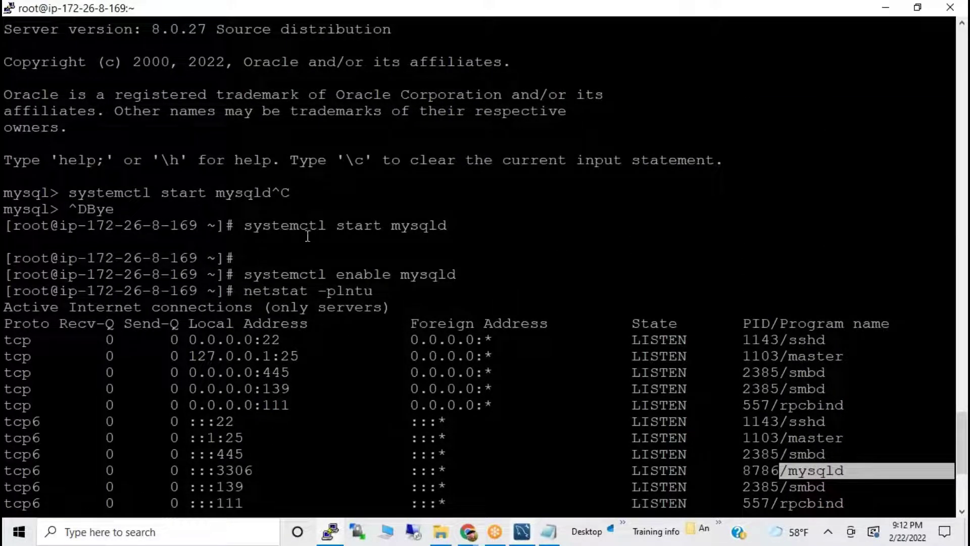
drag(326, 292, 354, 292)
click(385, 302)
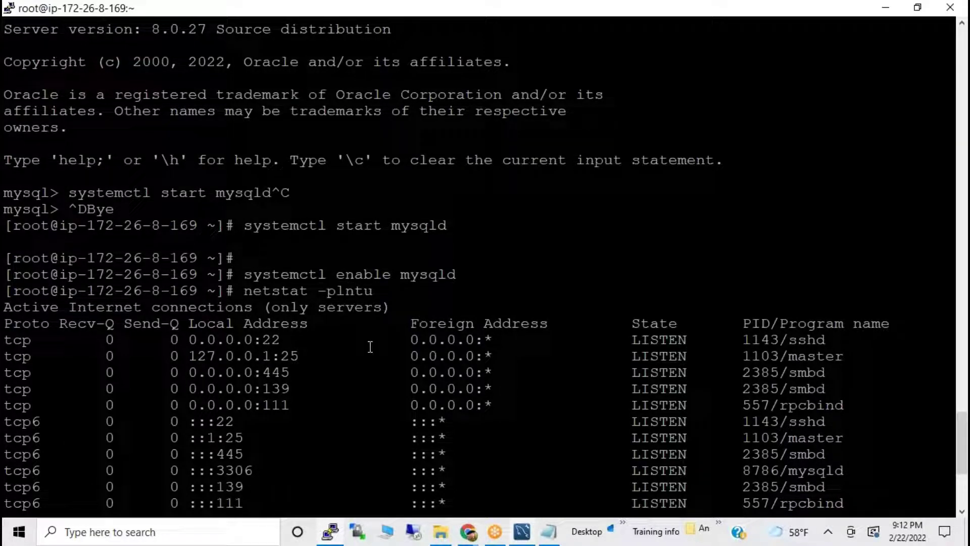
drag(318, 292, 372, 292)
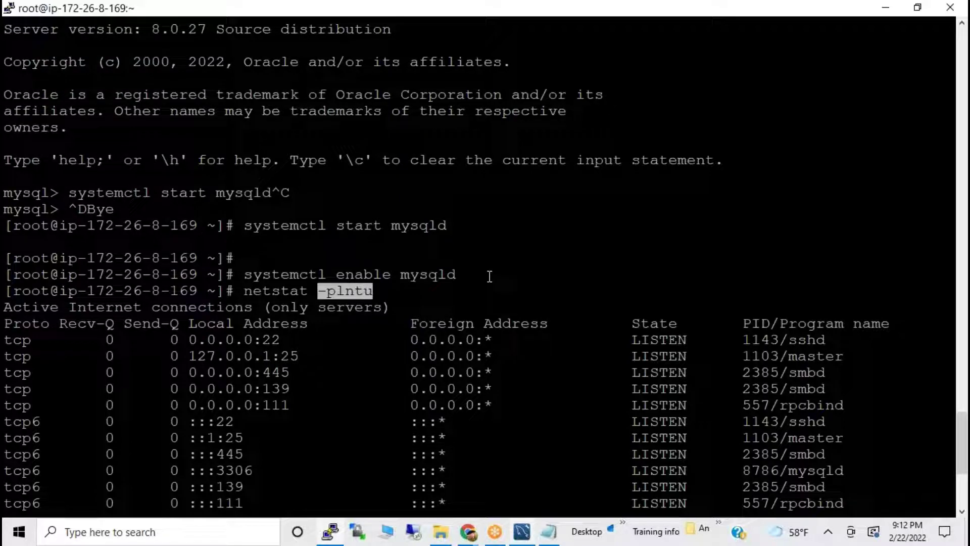
Copy 'mysql -u root' from the migration notes back to the terminal.
key(alt+Tab)
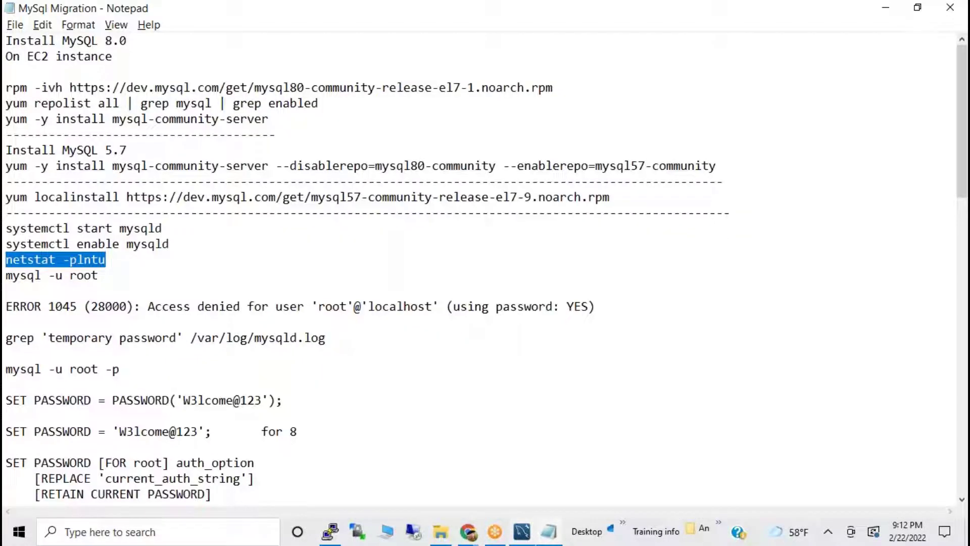
drag(7, 275, 110, 277)
key(ctrl+c)
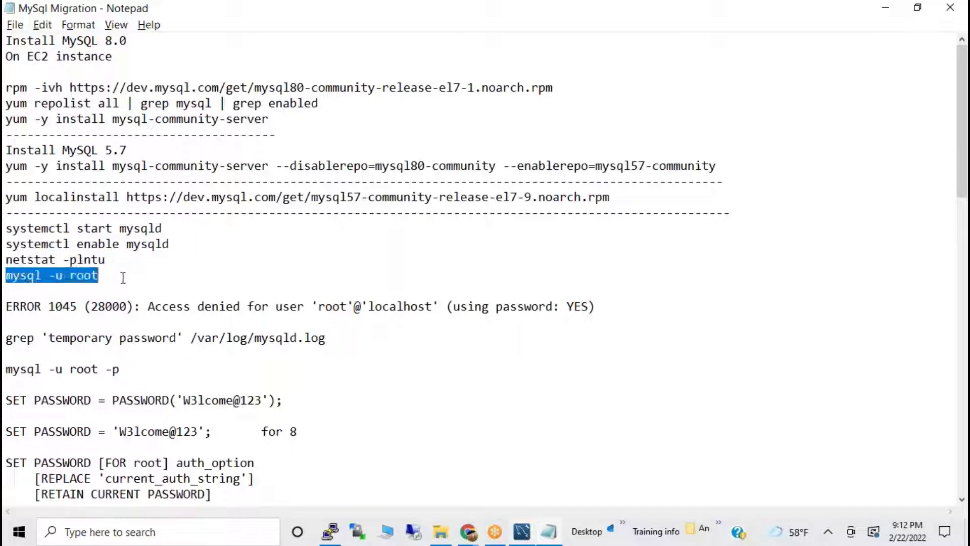
key(alt+Tab)
Try the local mysql -u root login, then log in to database-1 RDS as admin with a bare -p.
right_click(343, 273)
key(Return)
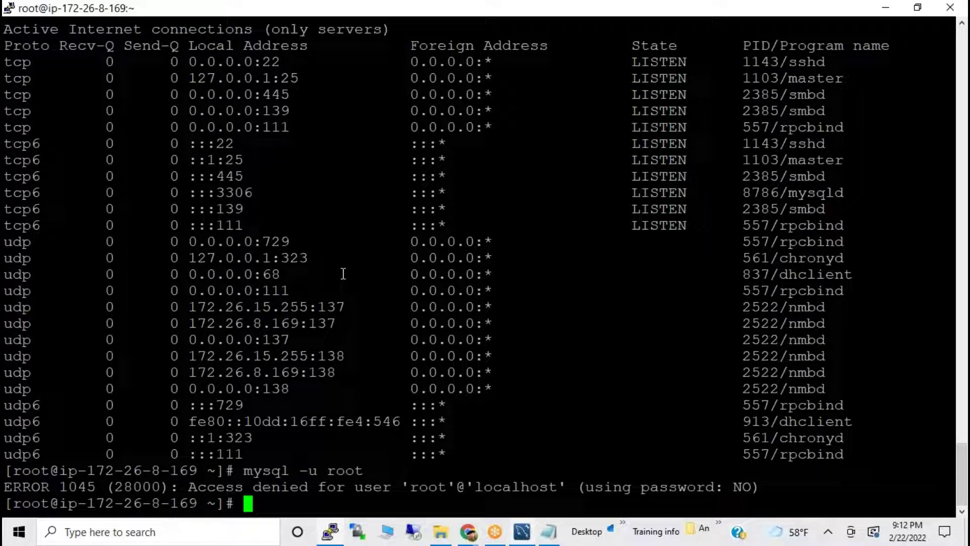
key(Up)
key(Up)
key(Up)
key(Up)
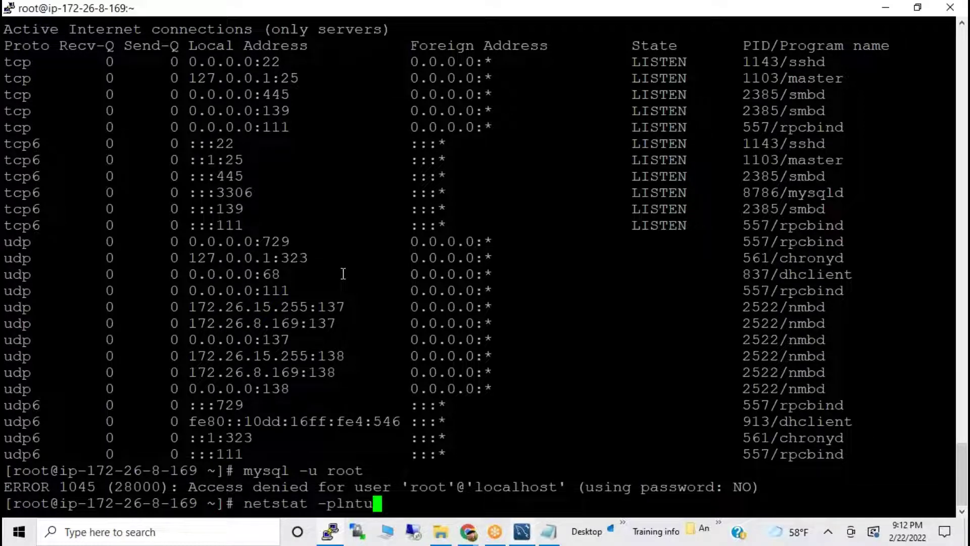
key(Up)
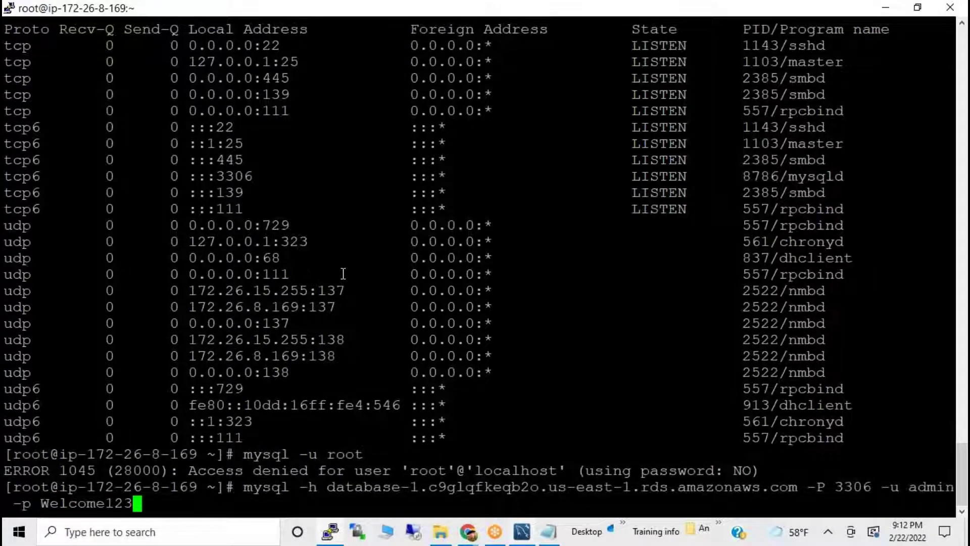
key(BackSpace)
key(BackSpace)
key(BackSpace)
key(BackSpace)
key(BackSpace)
key(BackSpace)
key(BackSpace)
key(BackSpace)
key(BackSpace)
key(BackSpace)
key(Return)
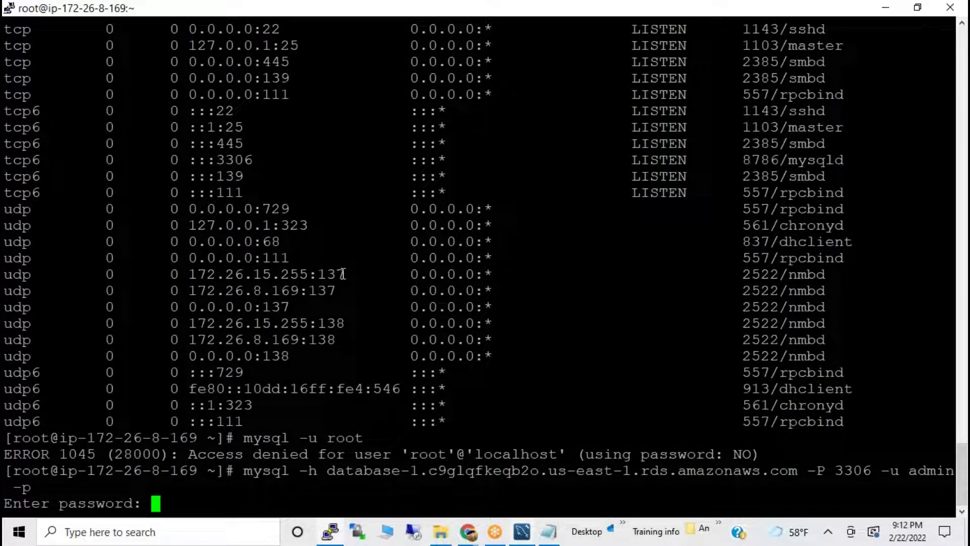
key(Return)
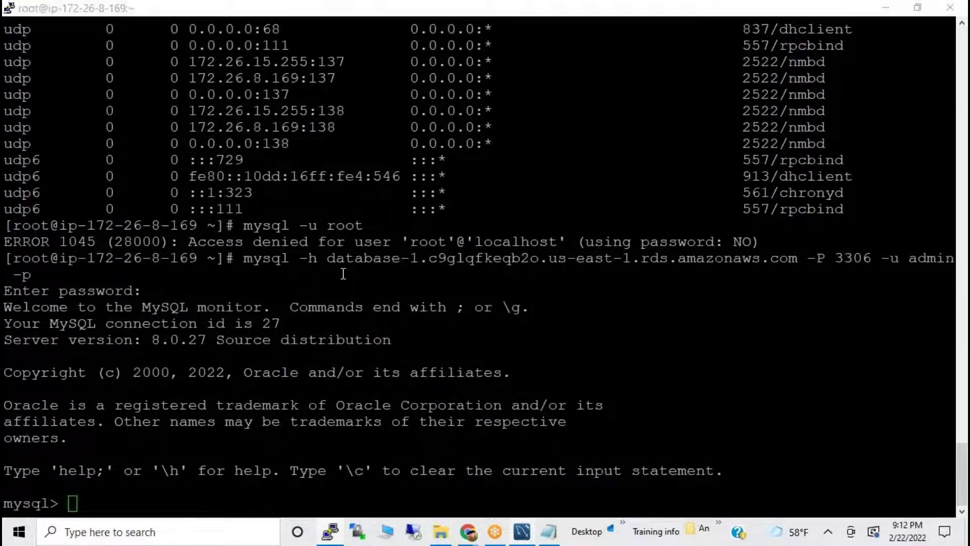
key(alt+Tab)
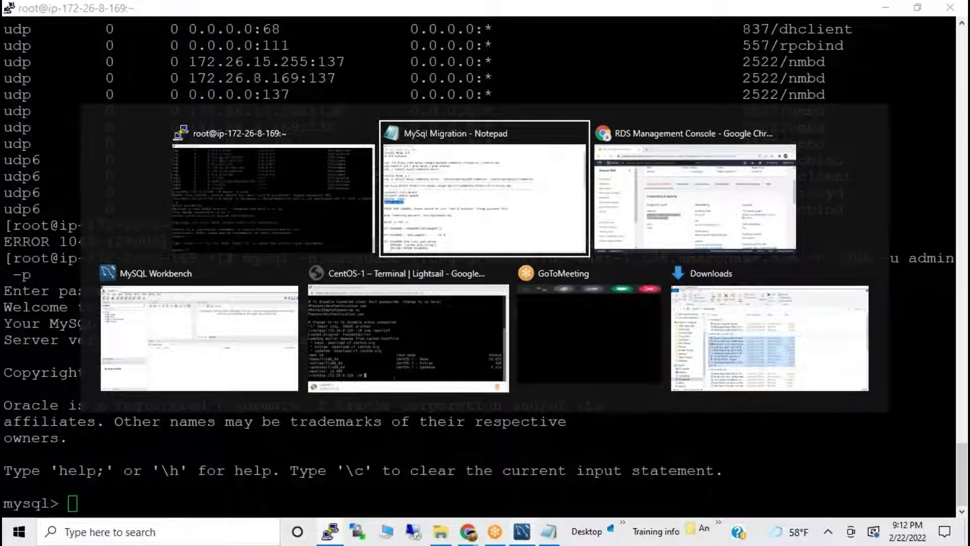
Run CREATE DATABASE employe; at the mysql> prompt in the PuTTY session.
scroll(126, 336, down, 1)
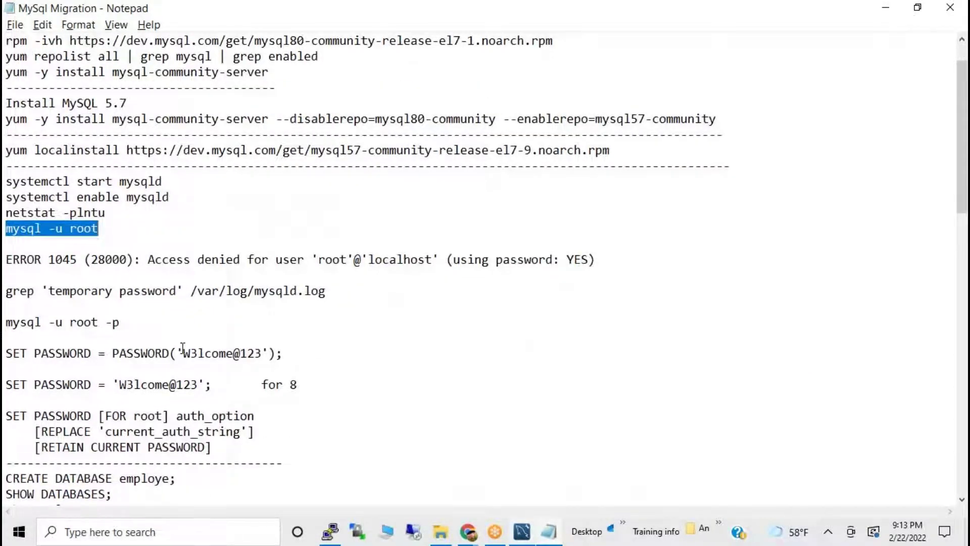
scroll(182, 349, down, 3)
scroll(81, 341, down, 1)
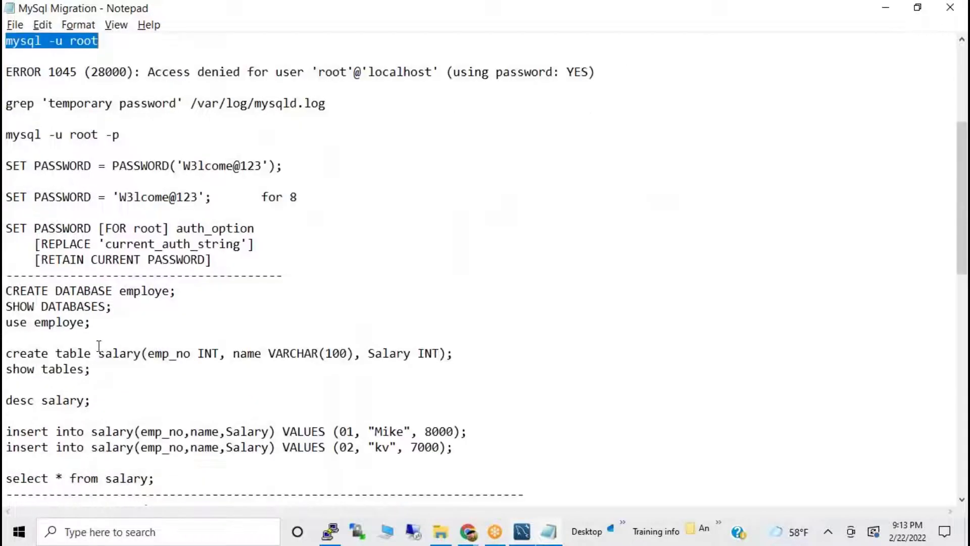
drag(6, 353, 260, 365)
click(121, 340)
drag(6, 290, 203, 286)
key(ctrl+c)
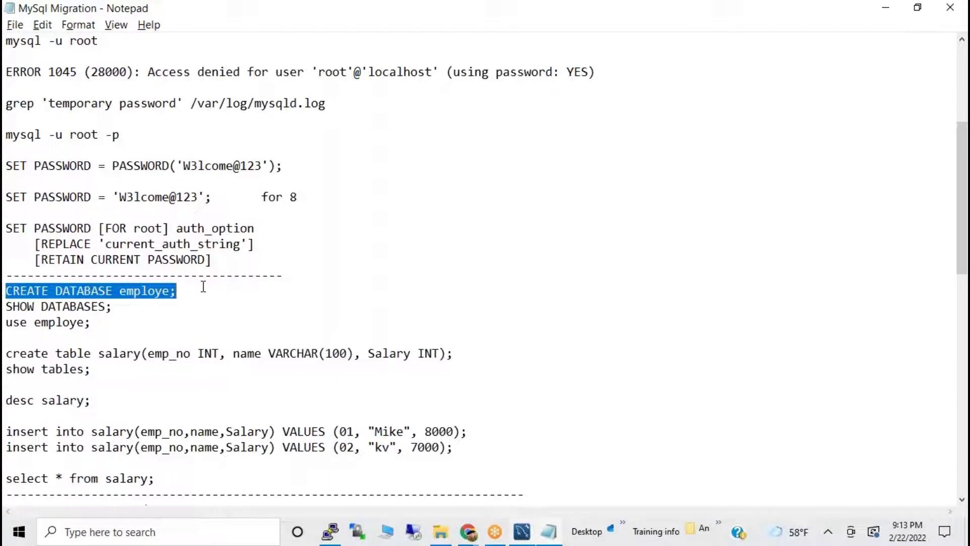
key(alt+Tab)
right_click(202, 290)
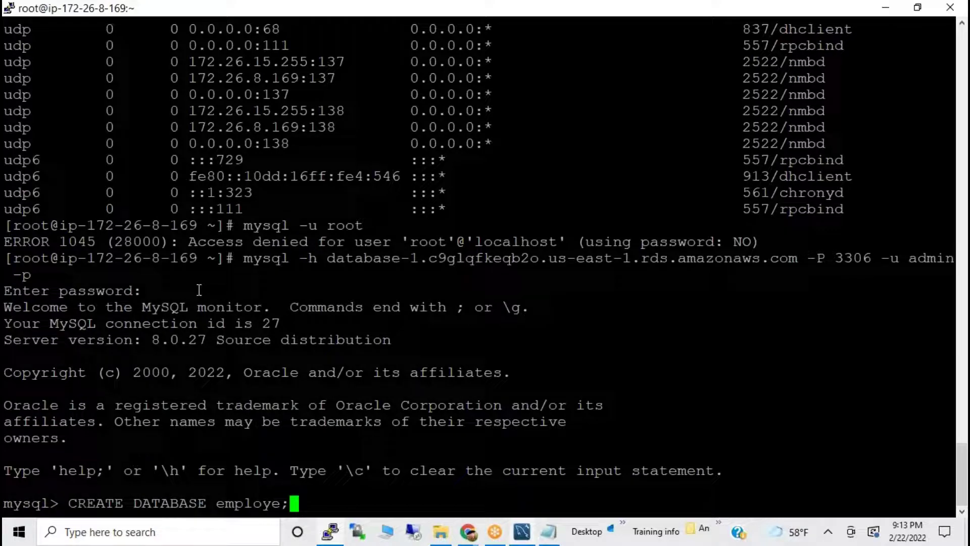
key(Return)
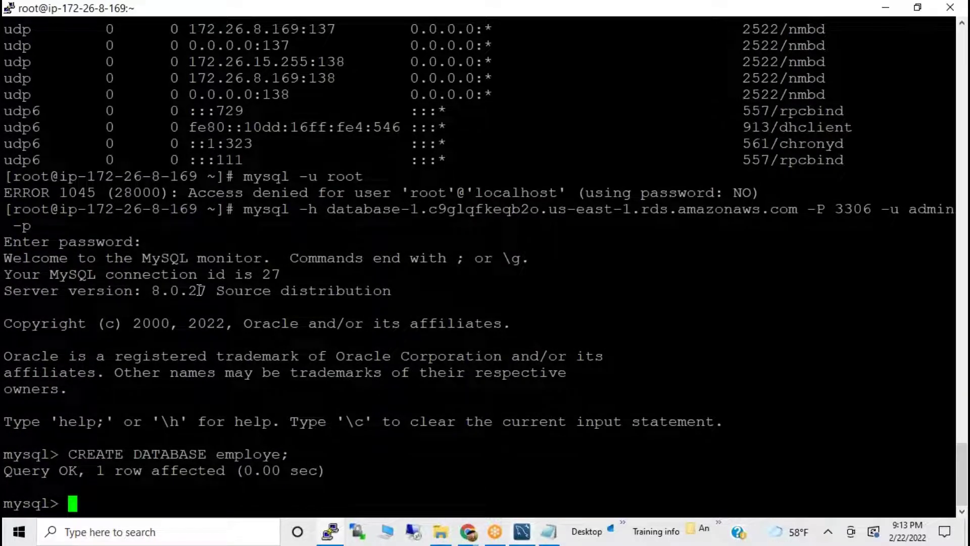
Run SHOW DATABASES; and highlight employe among the five listed databases.
key(alt+Tab)
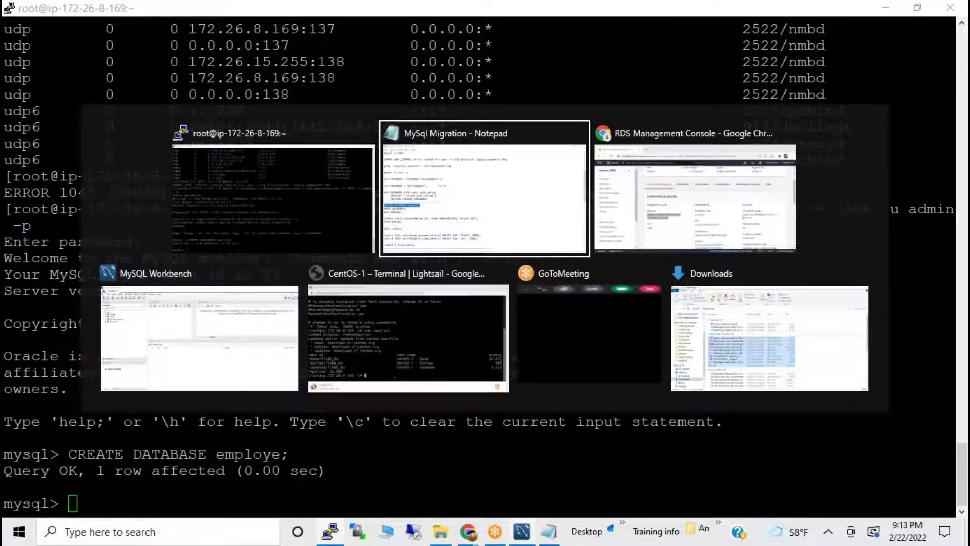
drag(6, 306, 130, 312)
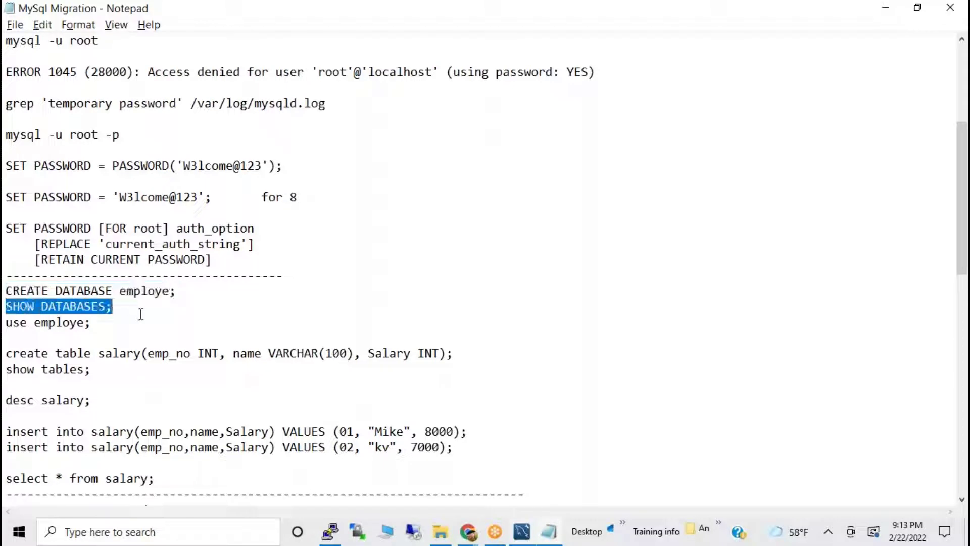
key(ctrl+c)
key(alt+Tab)
right_click(144, 314)
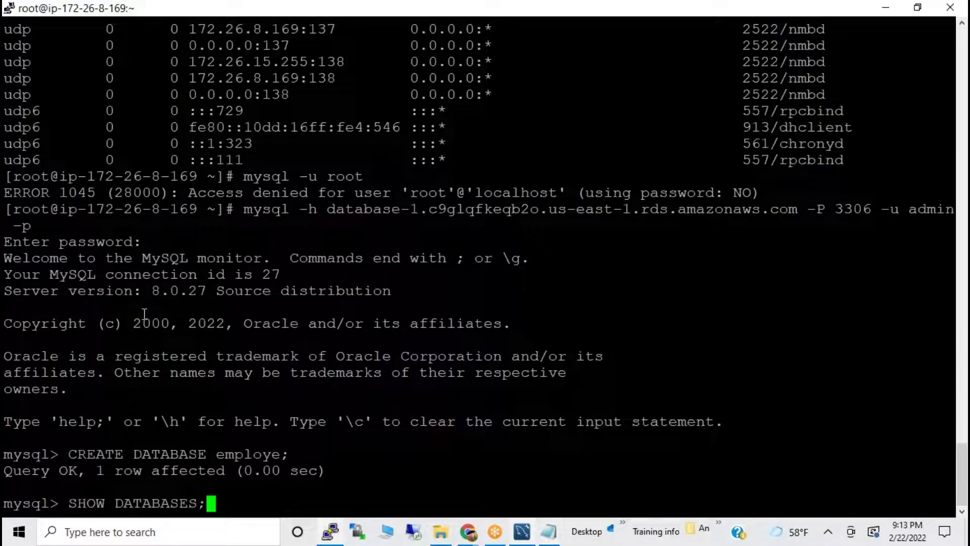
key(Return)
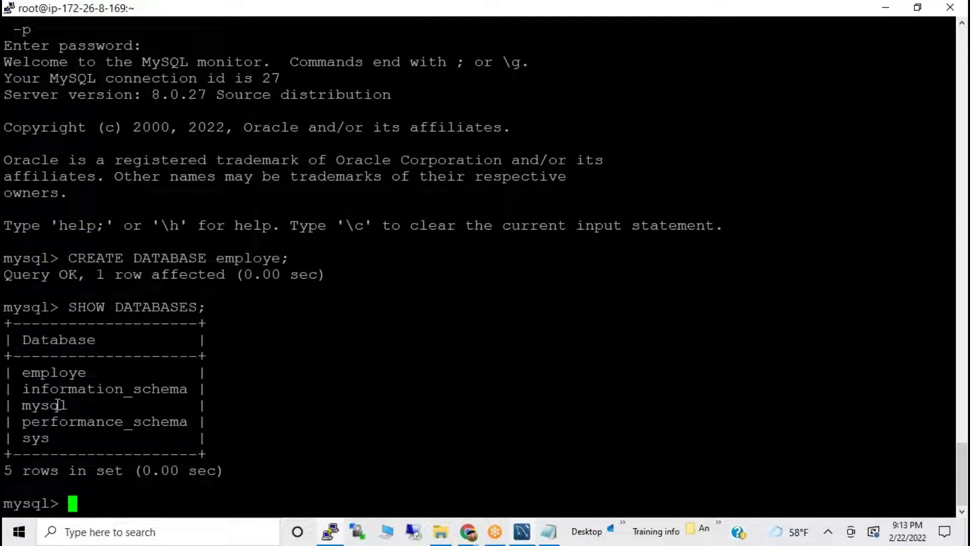
drag(22, 372, 84, 371)
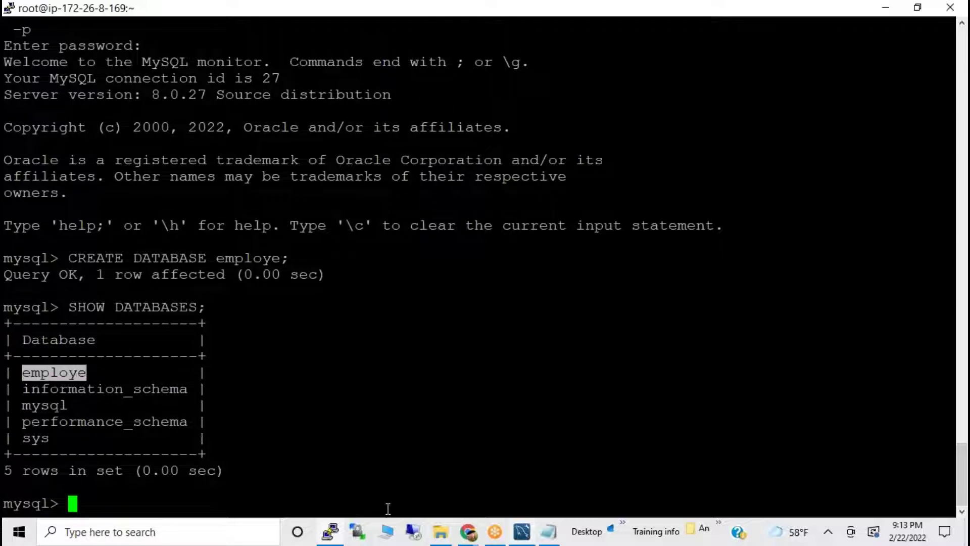
In MySQL Workbench, collapse the sys schema and browse the Database menu and connection settings without changes.
click(522, 531)
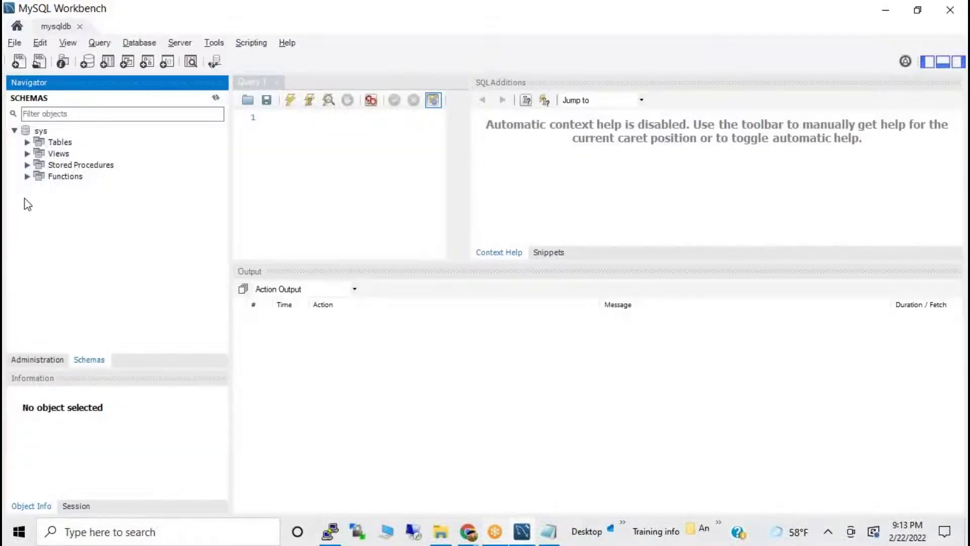
click(17, 135)
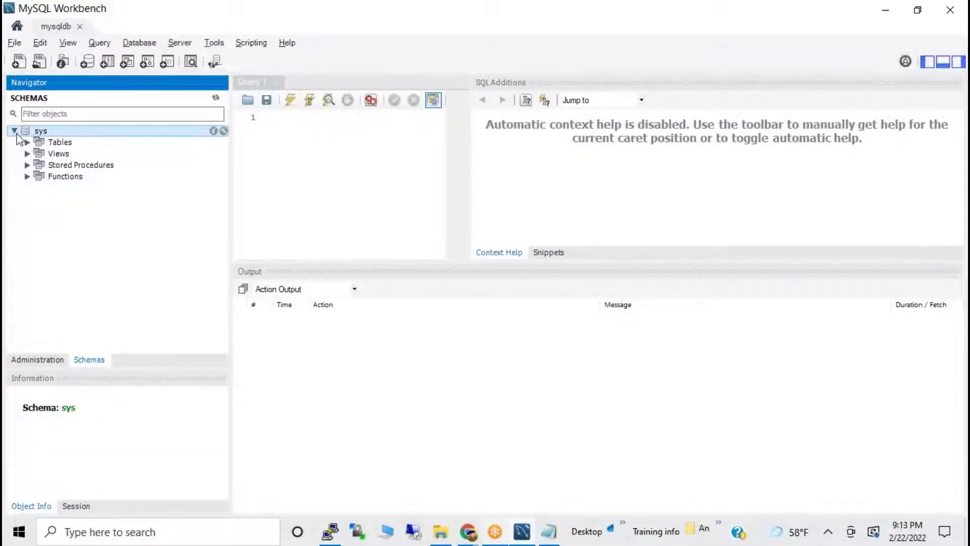
click(15, 132)
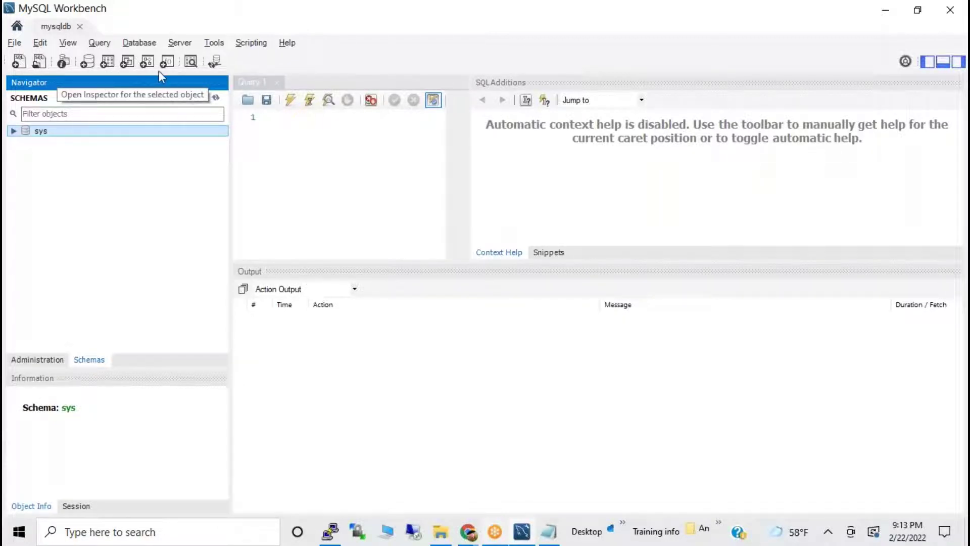
click(190, 61)
click(176, 197)
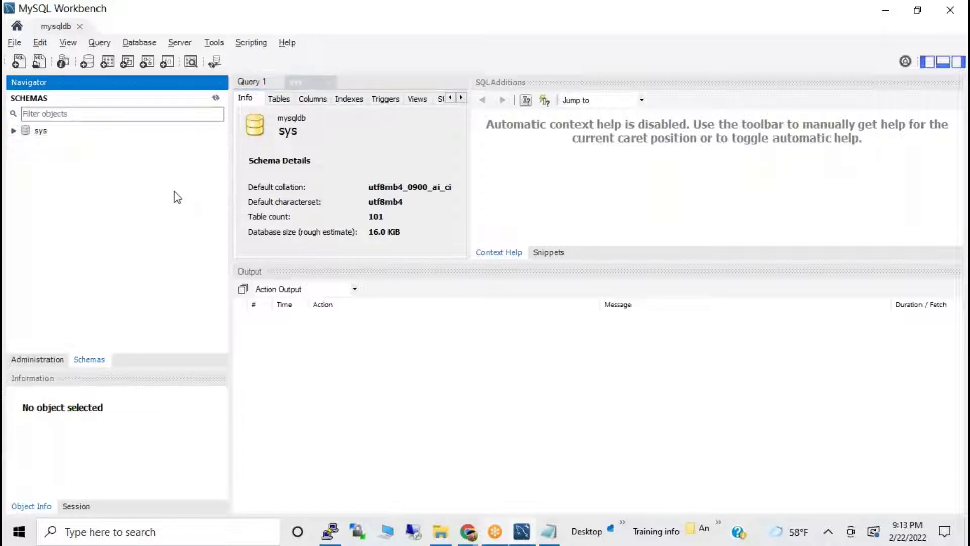
click(73, 134)
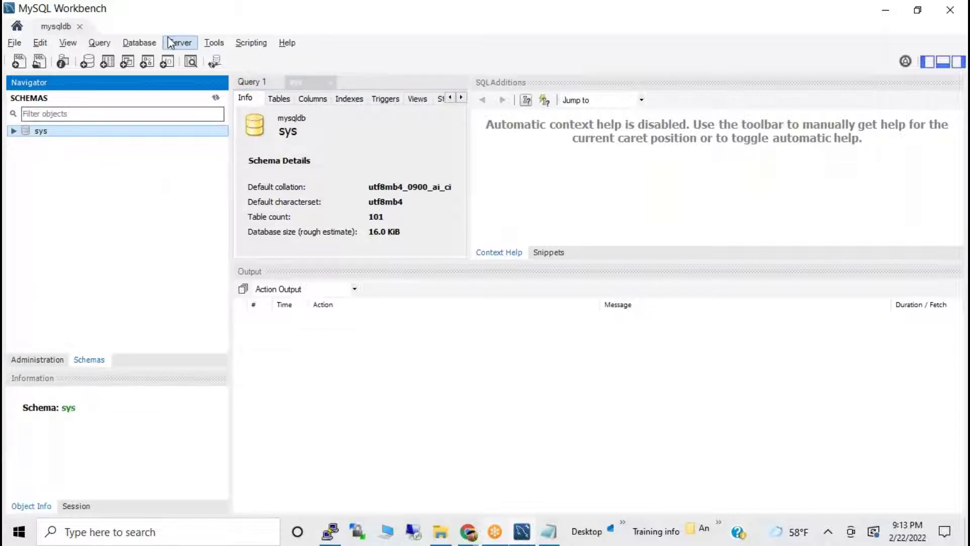
click(144, 43)
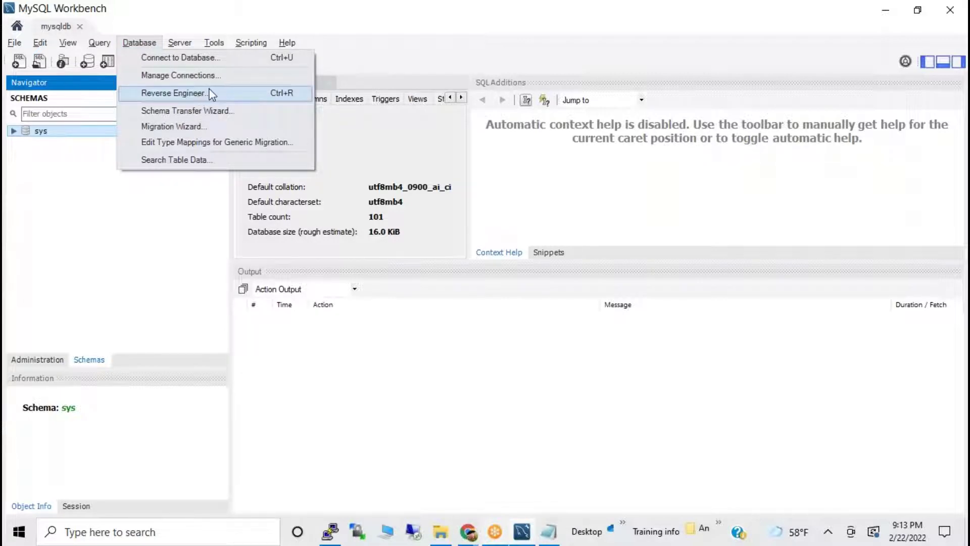
click(124, 187)
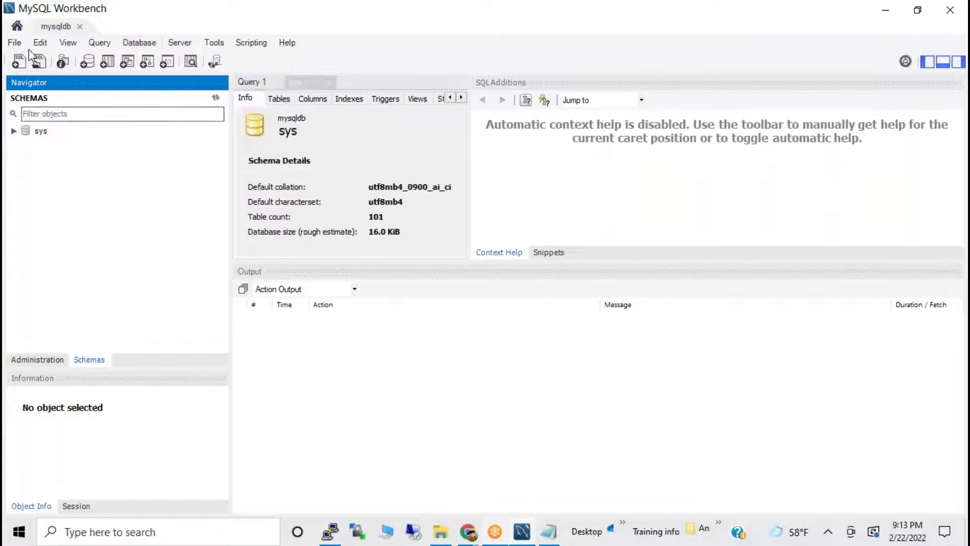
click(135, 45)
click(167, 56)
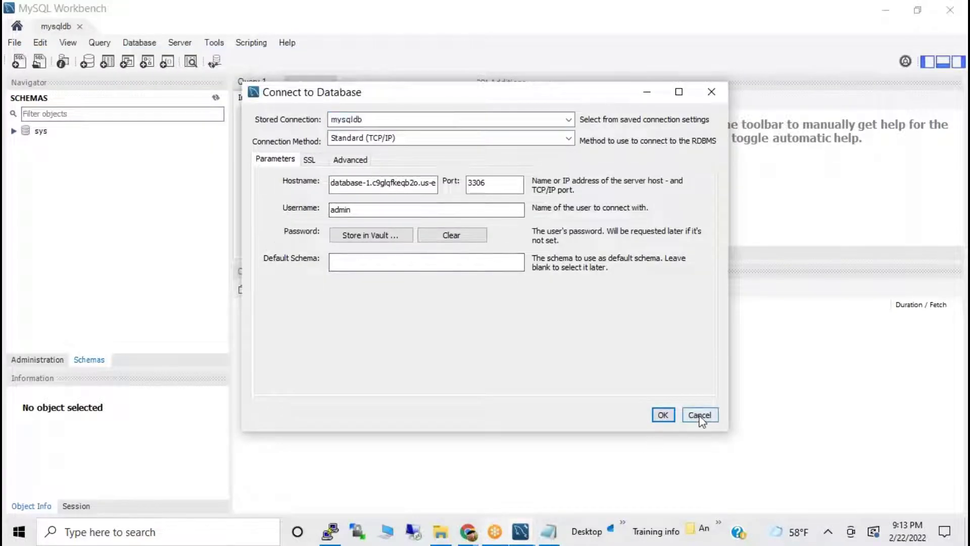
click(699, 417)
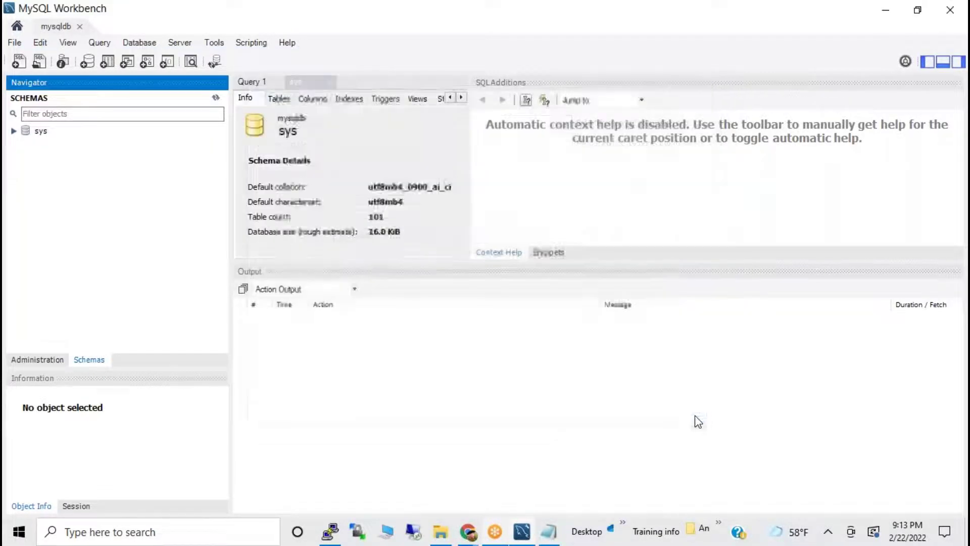
Refresh All in the Navigator, then expand employe and select its Tables and Views folders.
right_click(135, 149)
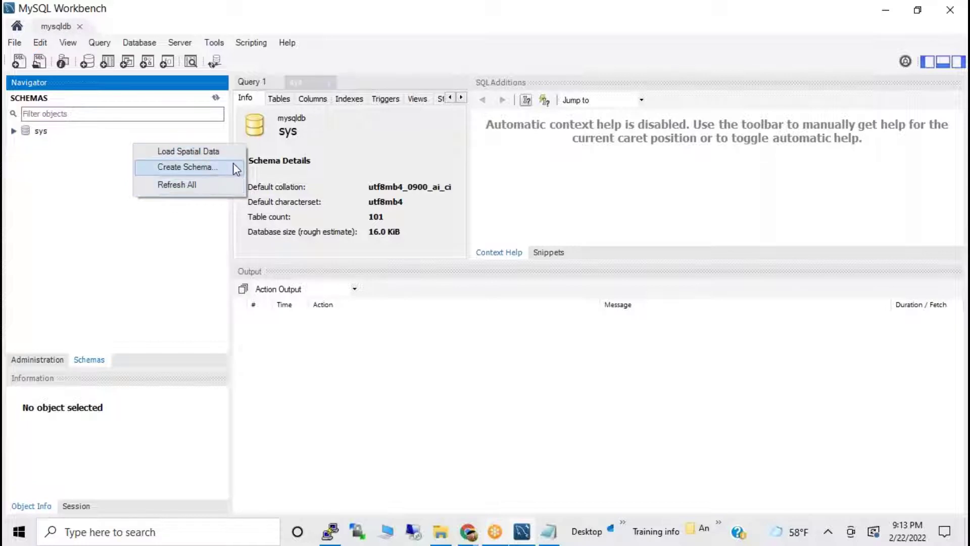
click(214, 151)
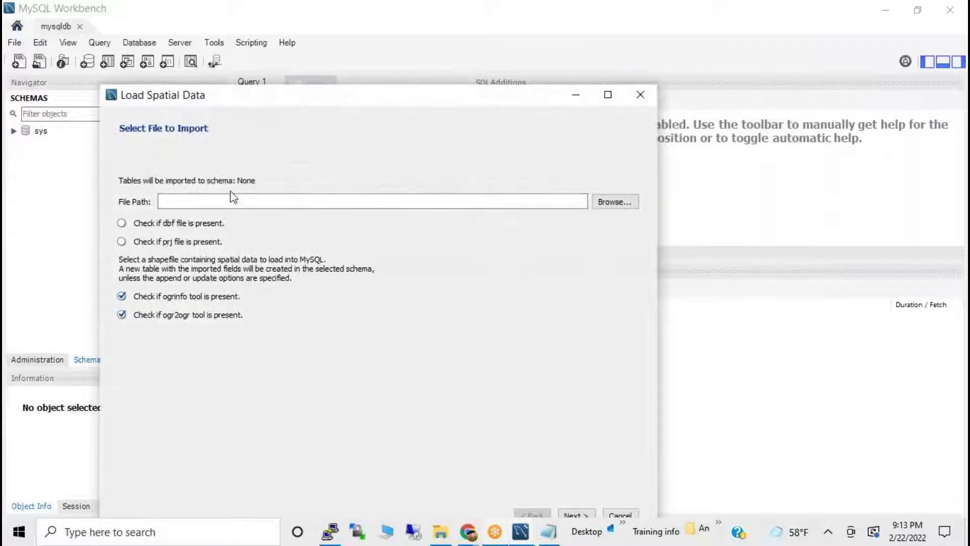
click(640, 95)
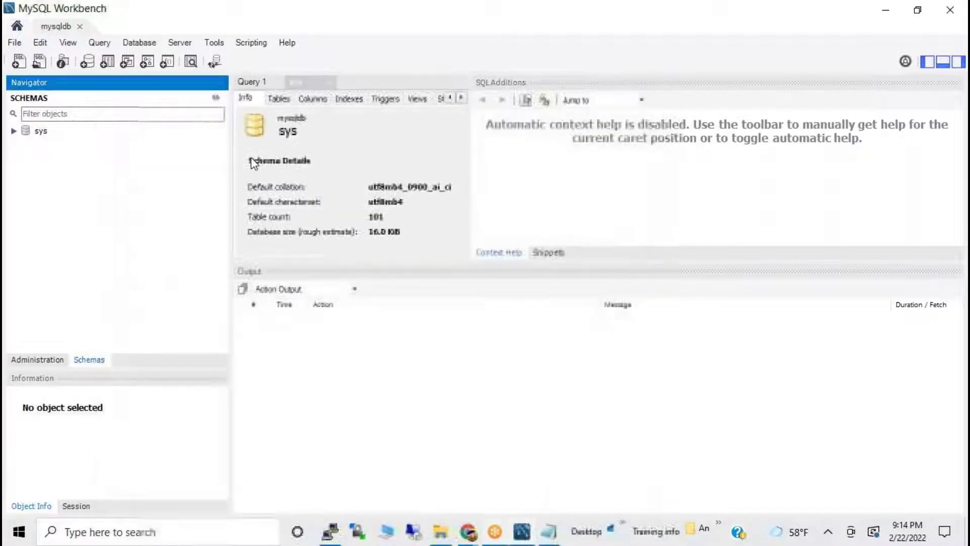
right_click(156, 154)
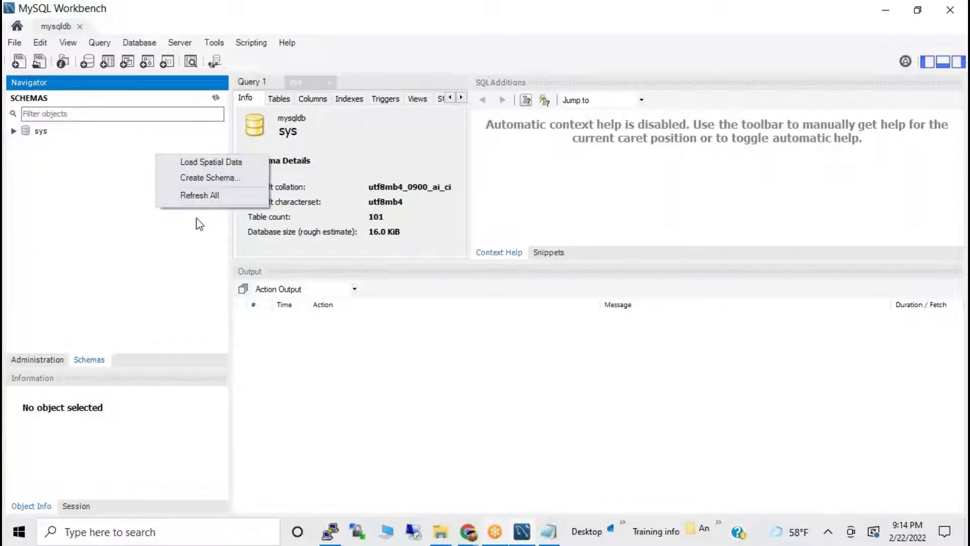
click(196, 195)
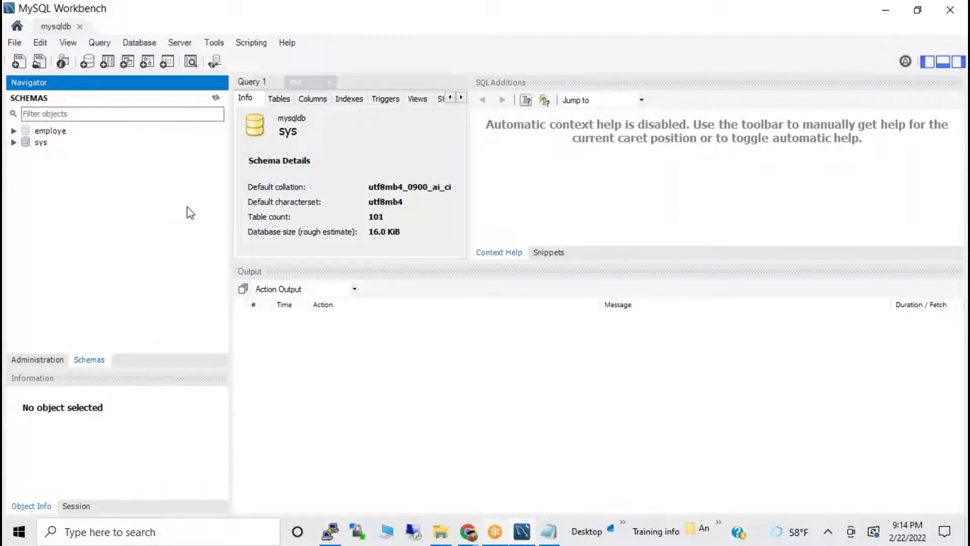
click(14, 131)
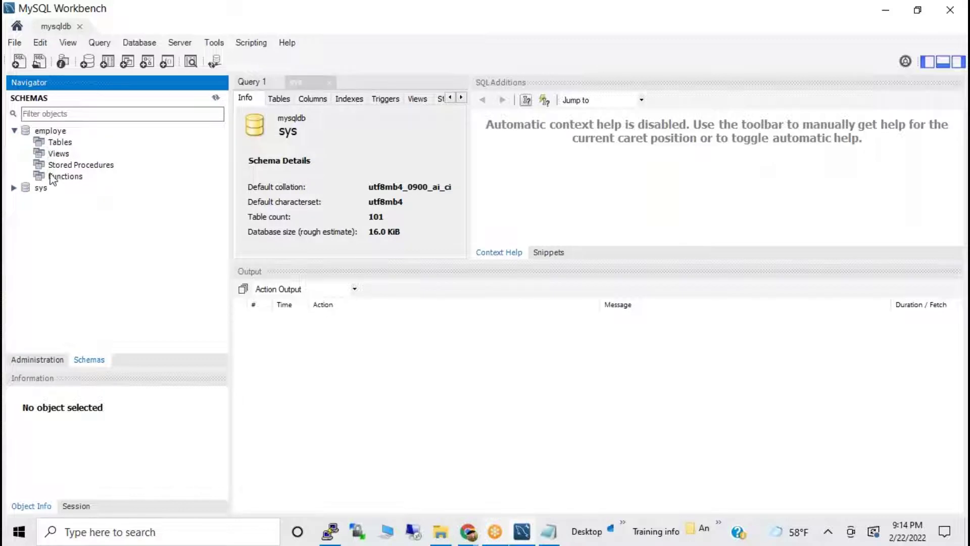
click(60, 143)
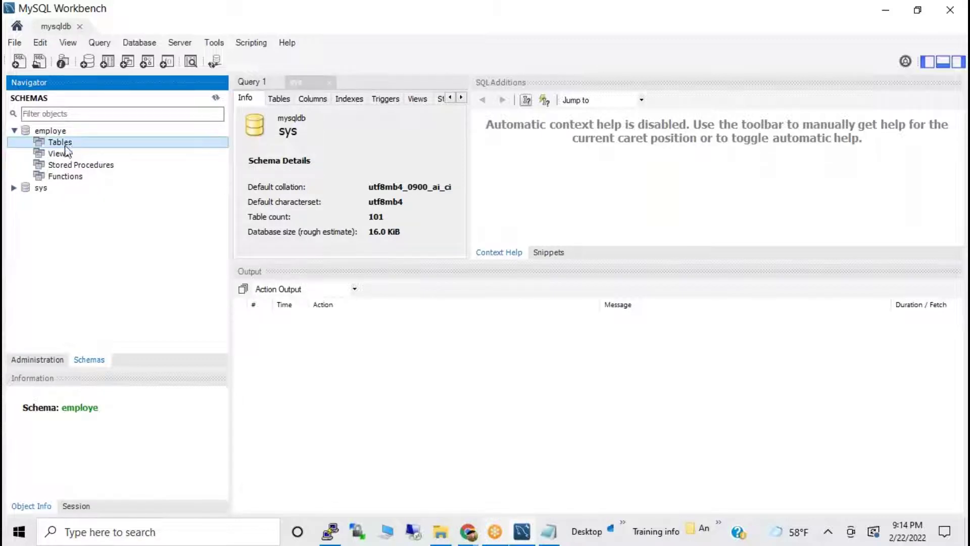
click(60, 157)
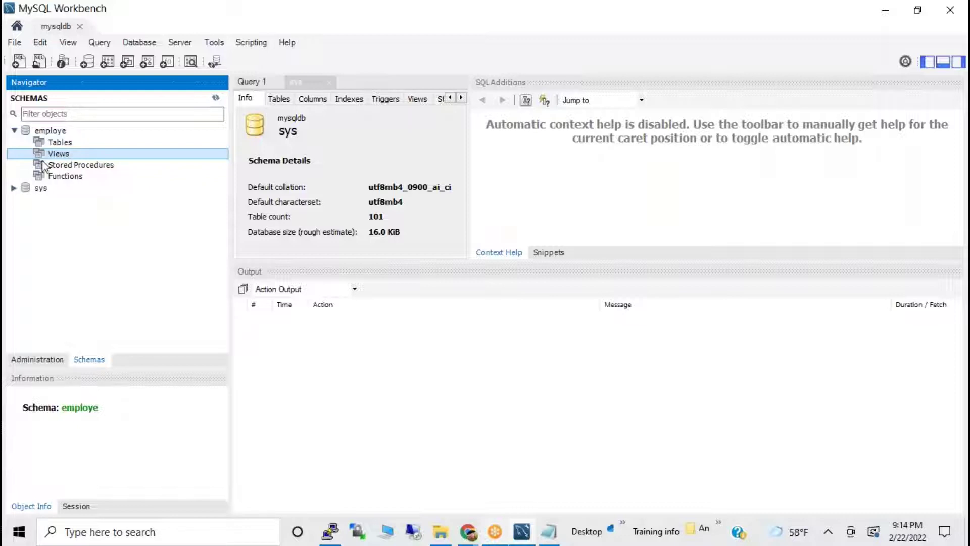
Switch the MySQL session to the employe database with USE employe.
key(alt+Tab)
key(alt+Tab)
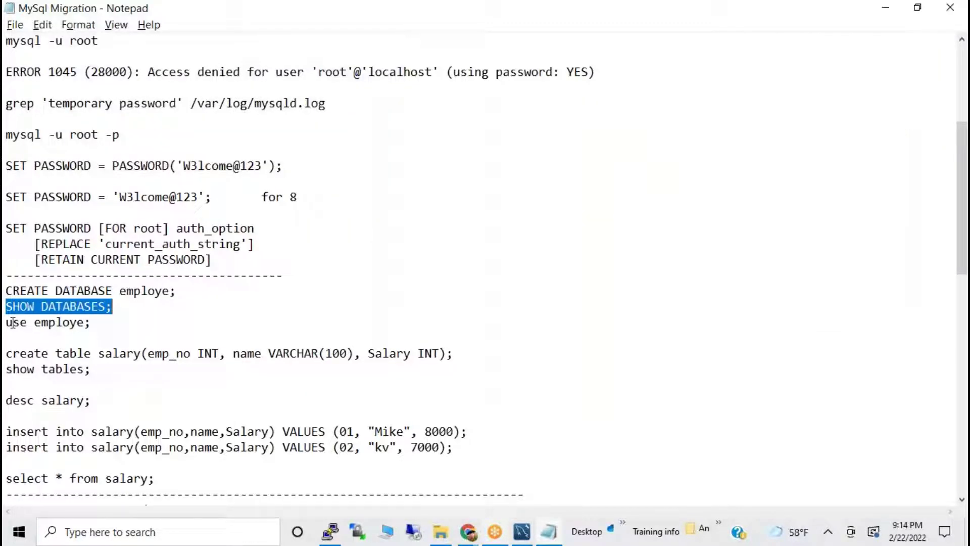
drag(6, 322, 103, 326)
key(ctrl+c)
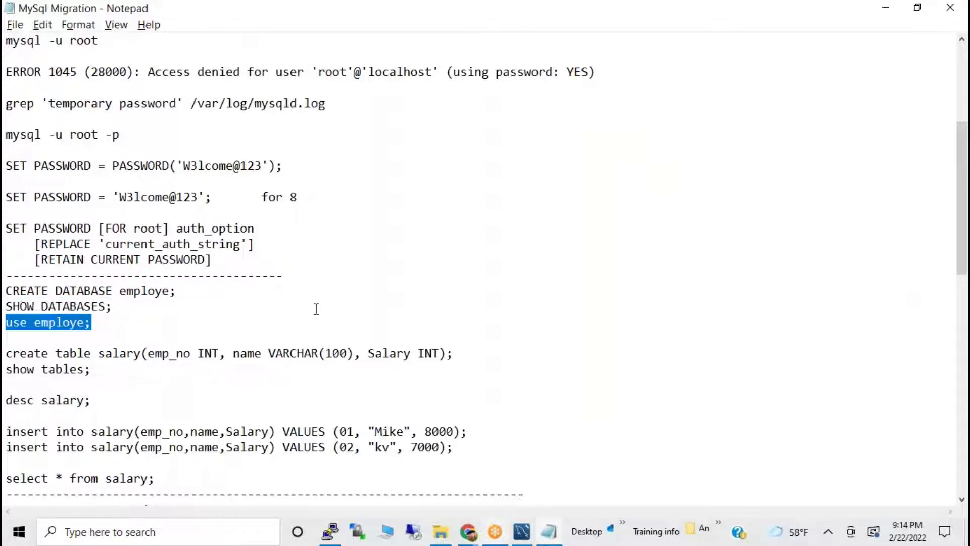
key(alt+Tab)
key(alt+Tab)
key(Tab)
key(shift+Insert)
key(Return)
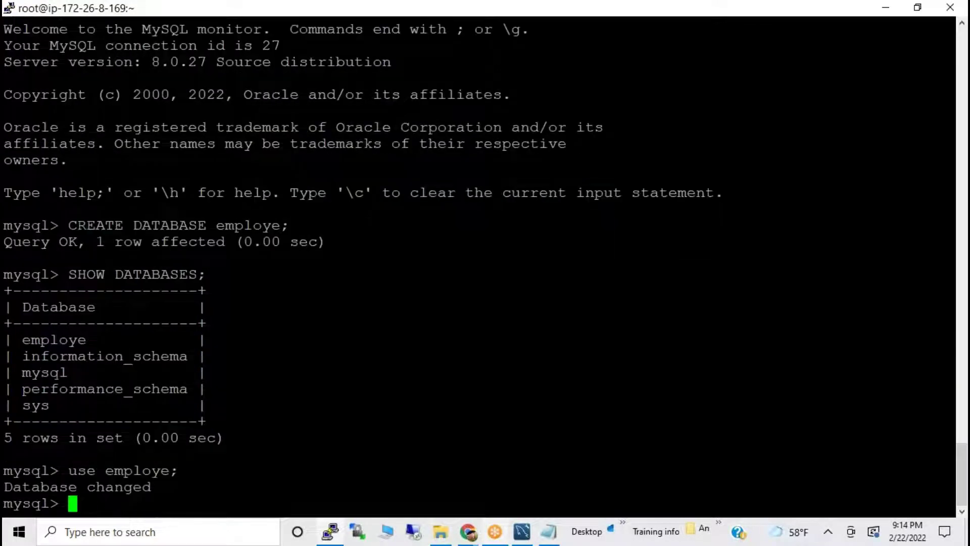
Create the salary table by running the CREATE TABLE salary statement from the notes.
key(alt+Tab)
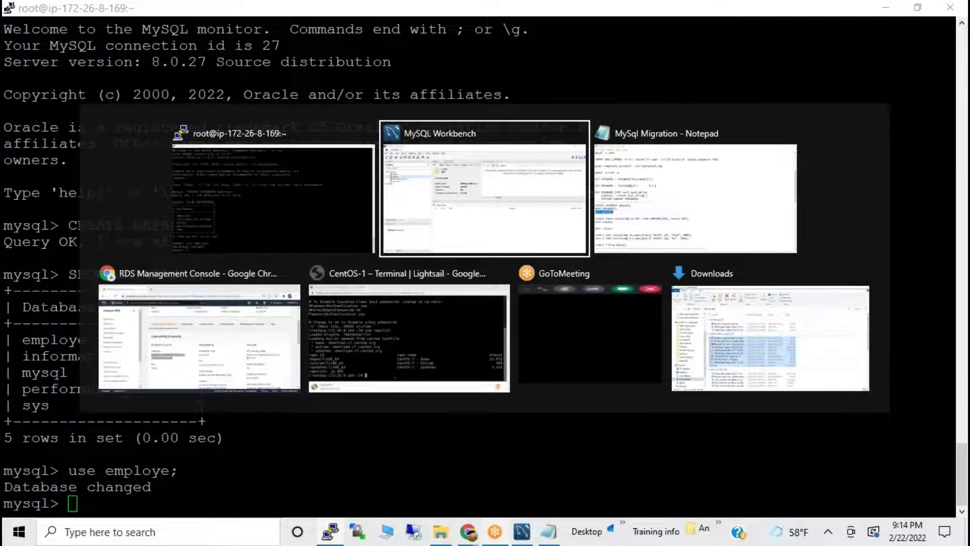
key(Tab)
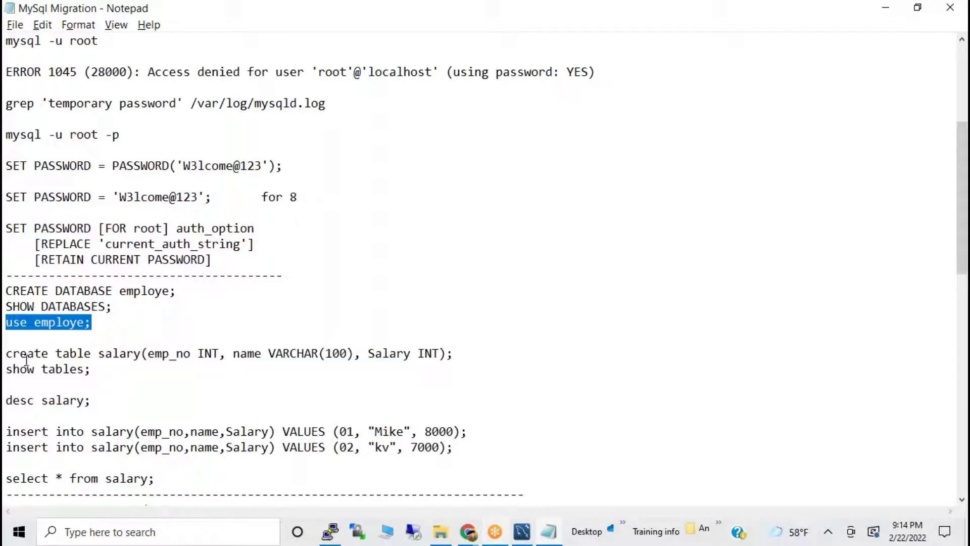
drag(10, 355, 485, 351)
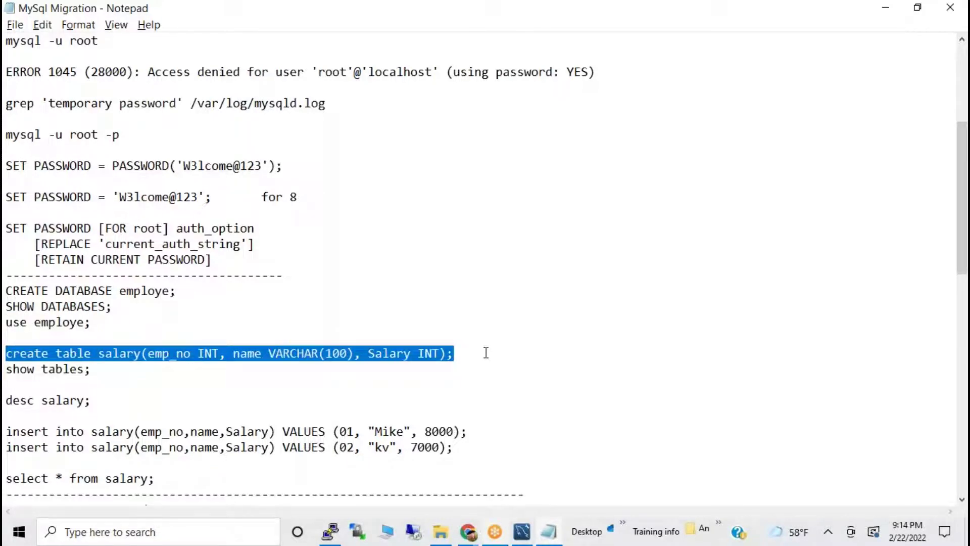
key(ctrl+c)
key(alt+Tab)
right_click(433, 344)
key(Return)
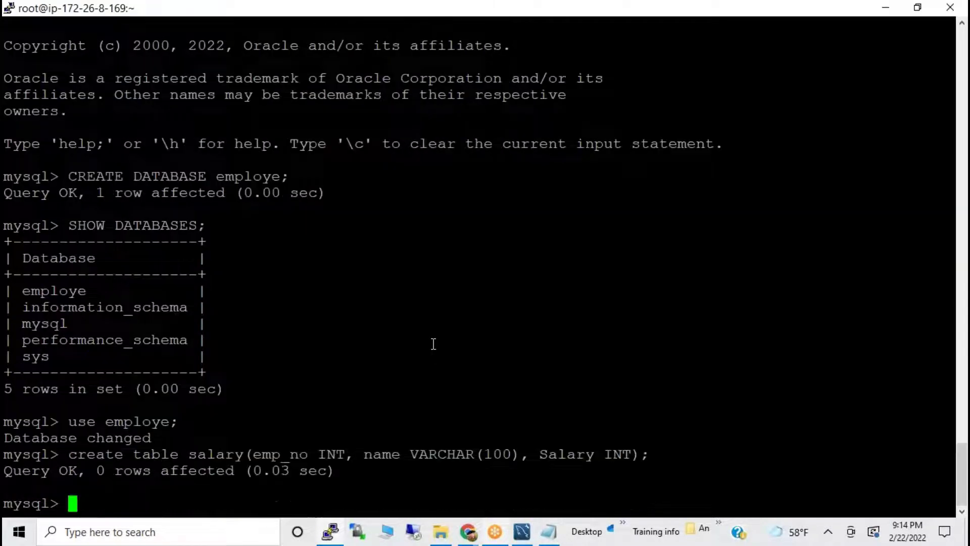
Run show tables; to list the tables in employe.
key(alt+Tab)
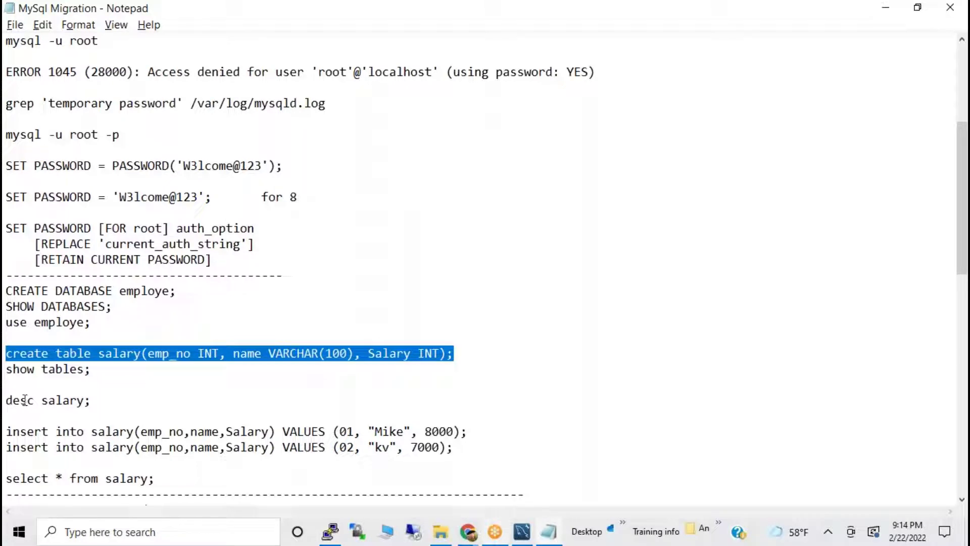
drag(6, 369, 125, 369)
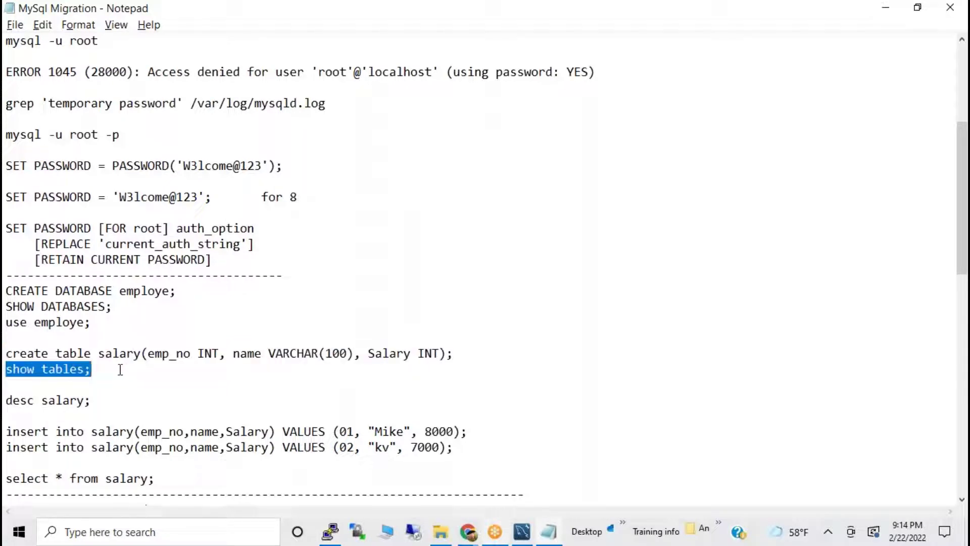
key(ctrl+c)
key(alt+Tab)
right_click(274, 274)
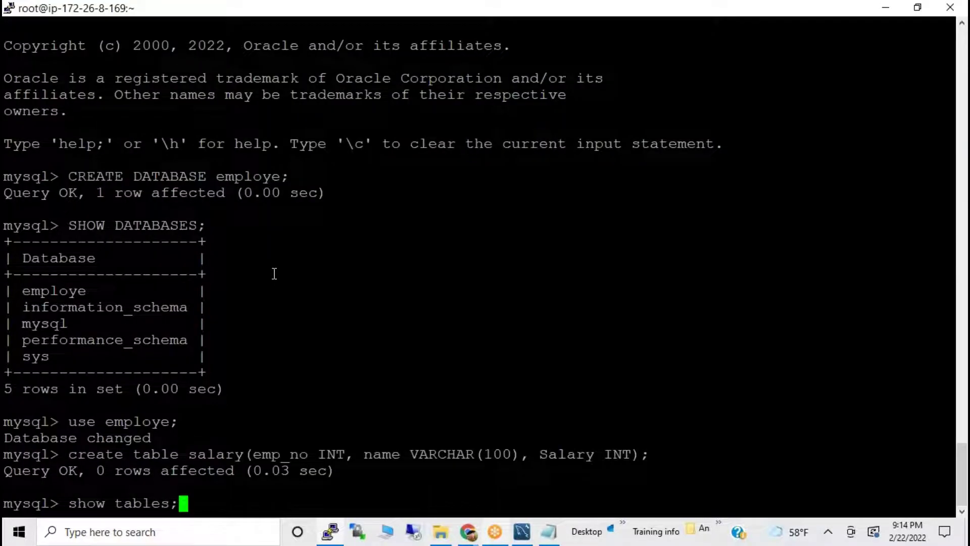
key(Return)
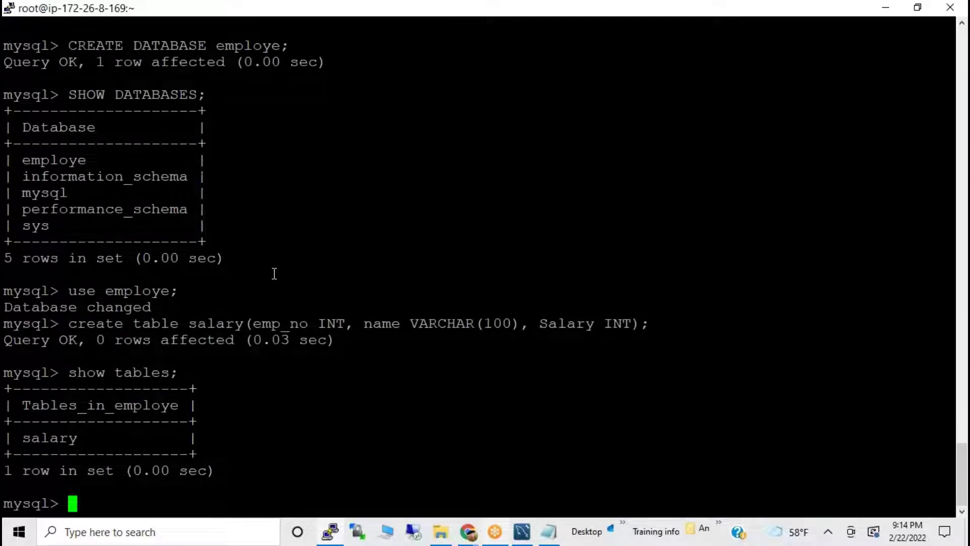
Insert two salary rows: employee 01 earning 8000 and employee 02 earning 7000.
key(alt+Tab)
scroll(213, 318, down, 1)
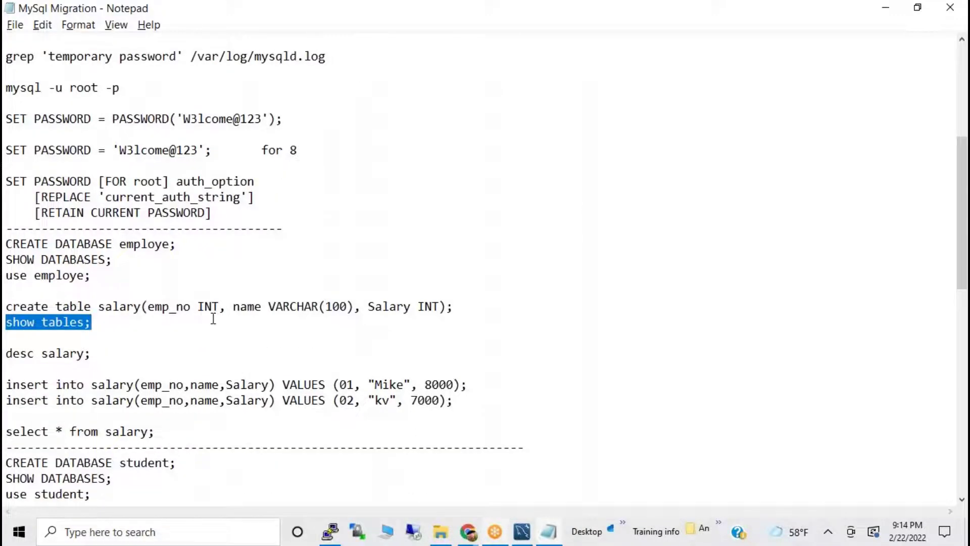
drag(6, 384, 488, 400)
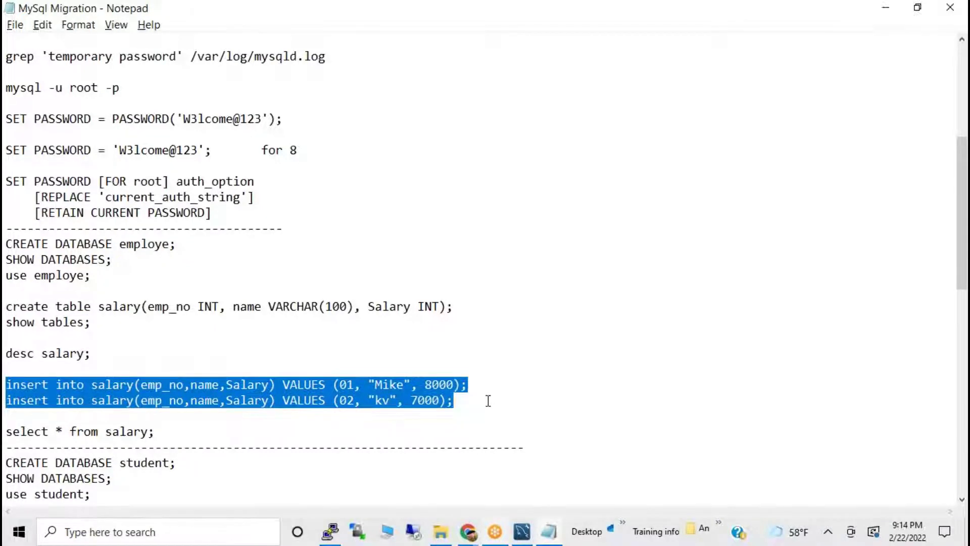
key(ctrl+c)
key(alt+Tab)
right_click(312, 343)
key(Return)
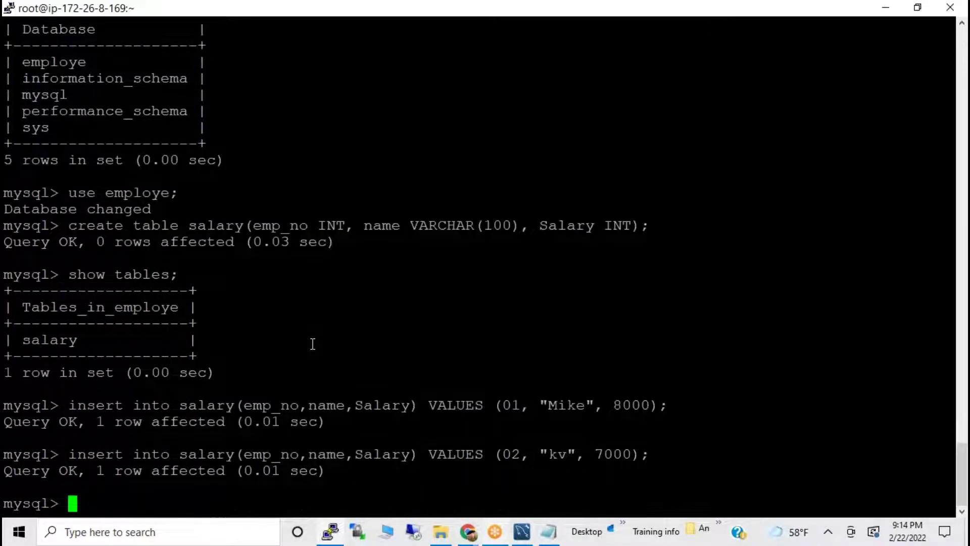
key(alt+Tab)
key(alt+Tab)
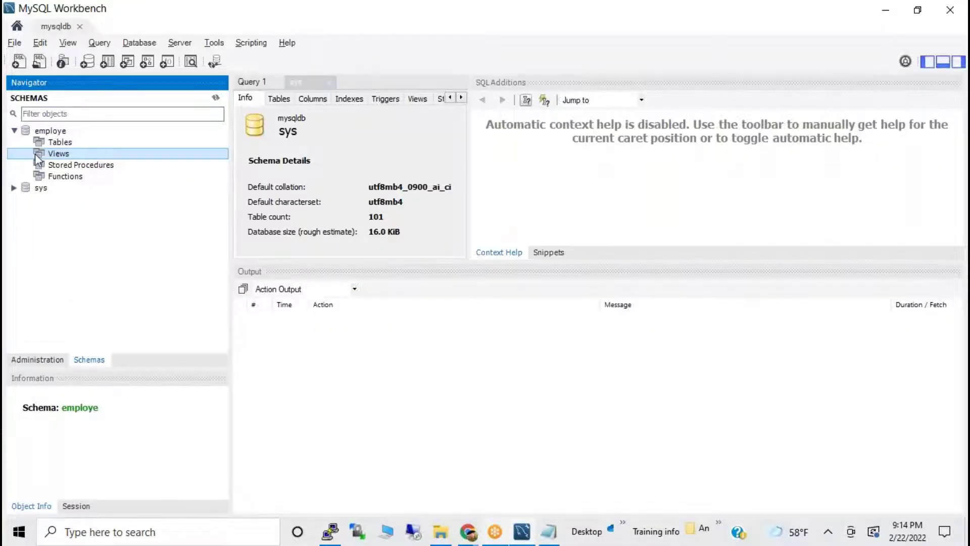
Refresh All, then expand salary's Columns and inspect emp_no, name and Salary.
right_click(109, 230)
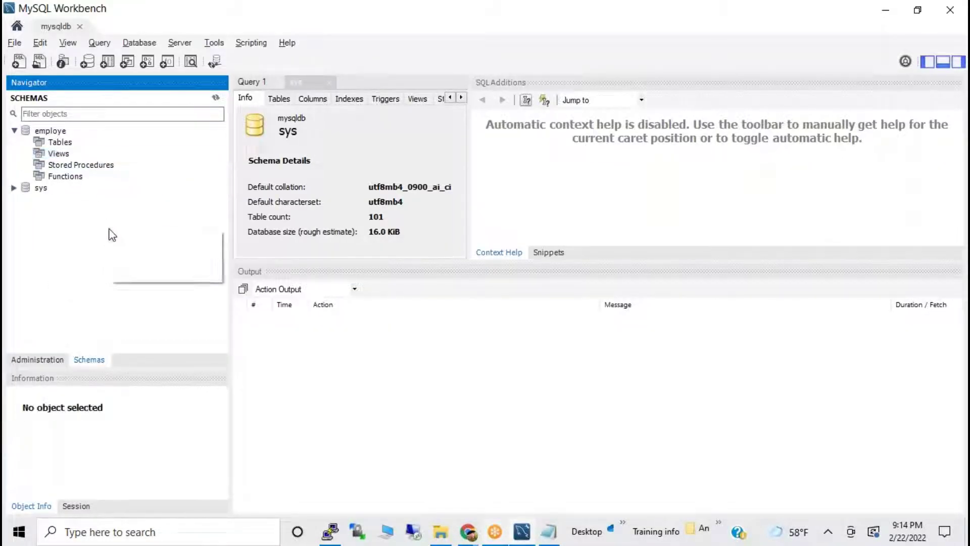
click(143, 274)
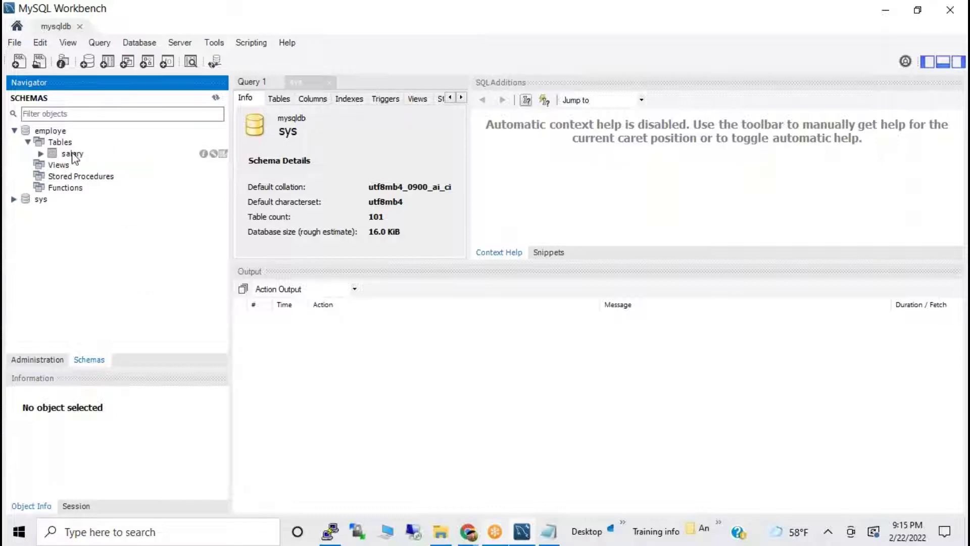
click(83, 158)
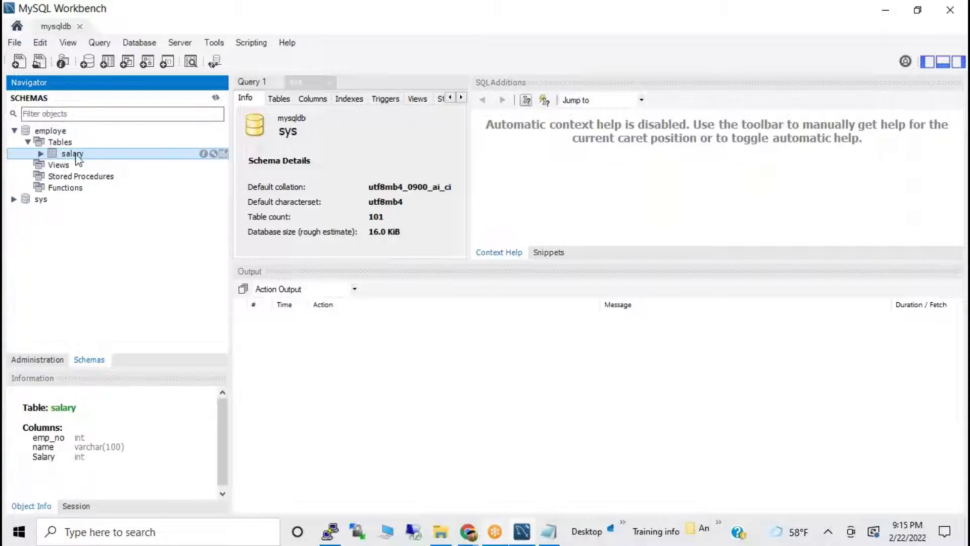
click(41, 153)
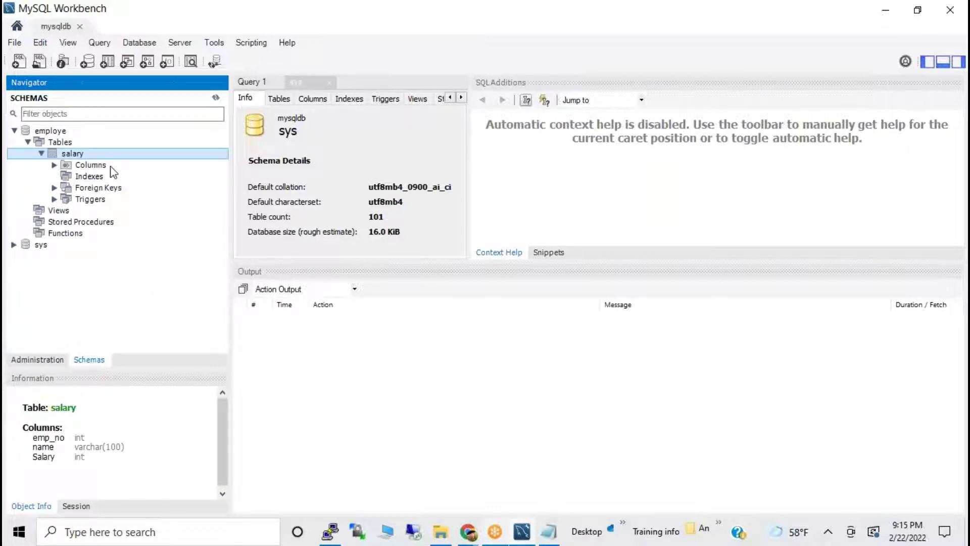
click(50, 166)
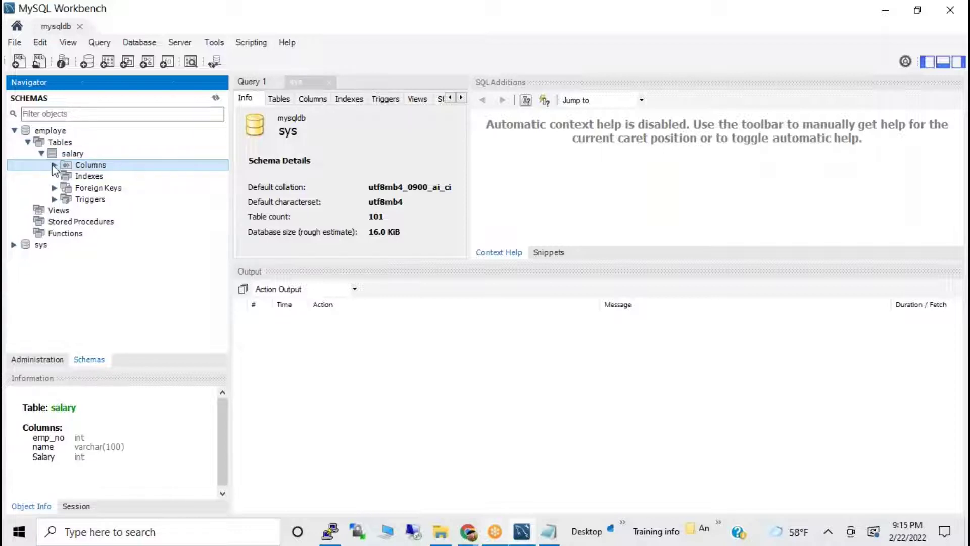
click(54, 165)
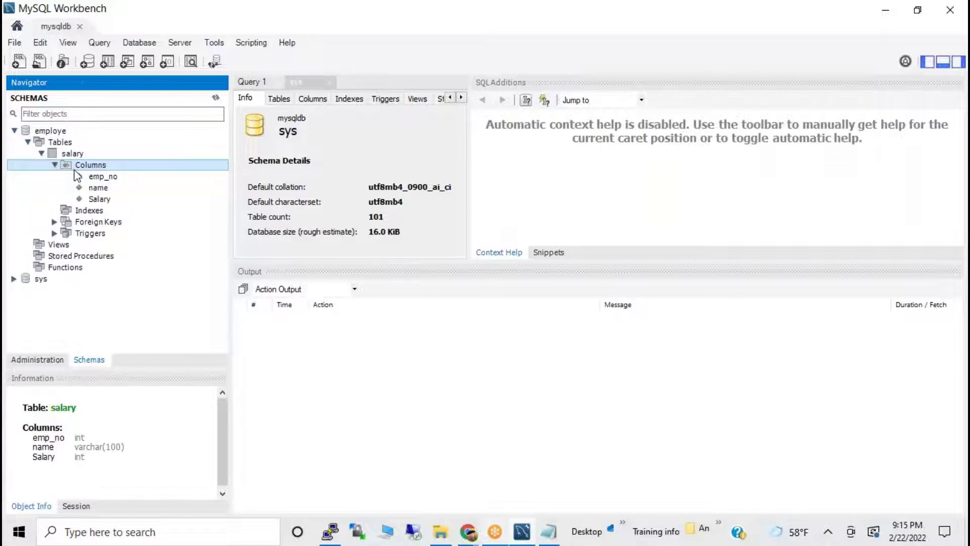
click(114, 177)
click(103, 188)
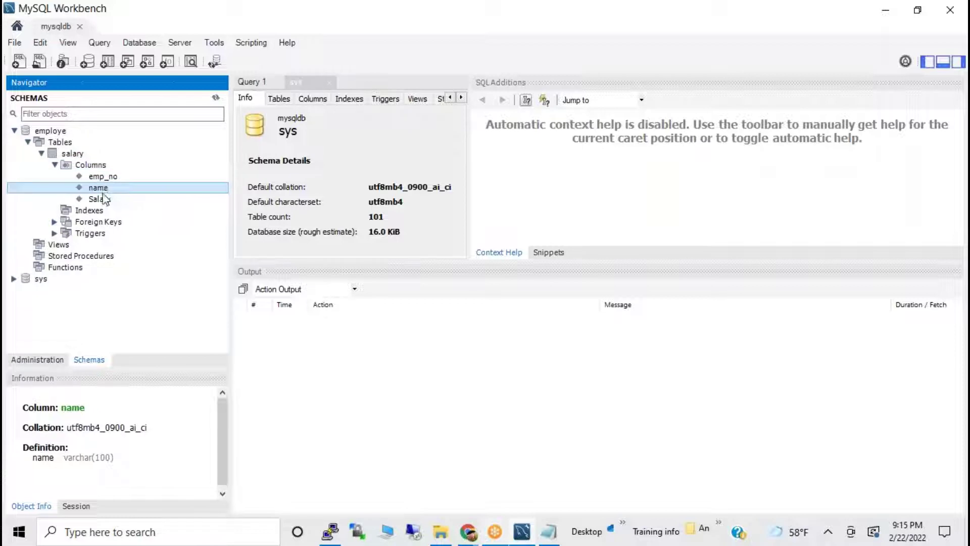
click(103, 199)
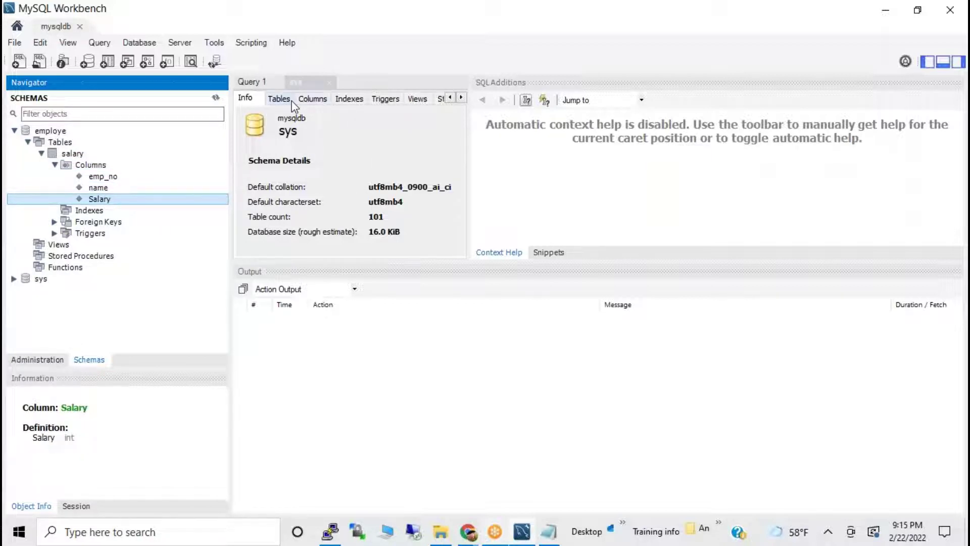
Browse the sys inspector's Tables, Columns, Indexes, Triggers and Views tabs, and recheck the INSERT output in PuTTY.
click(279, 99)
click(311, 100)
click(349, 100)
click(386, 99)
click(419, 99)
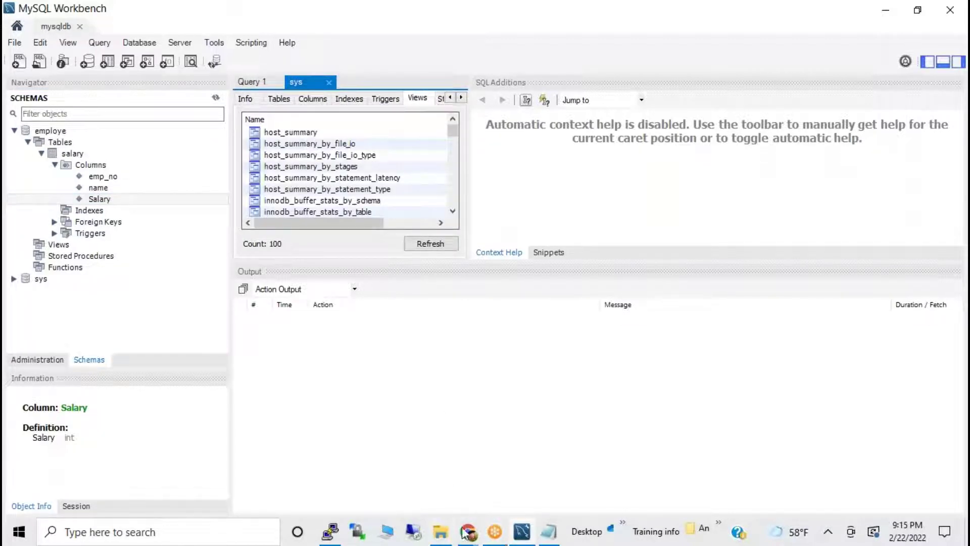
click(331, 532)
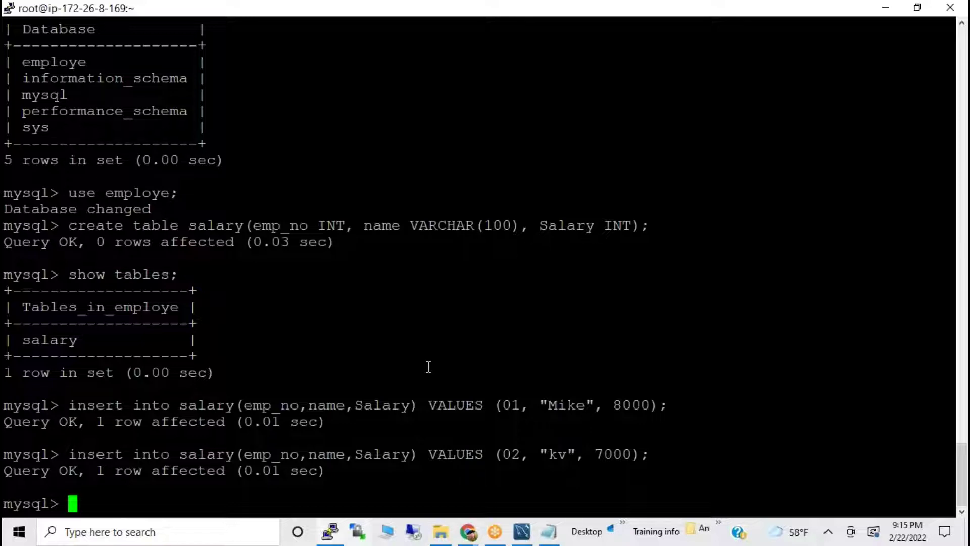
drag(51, 404, 394, 439)
click(522, 536)
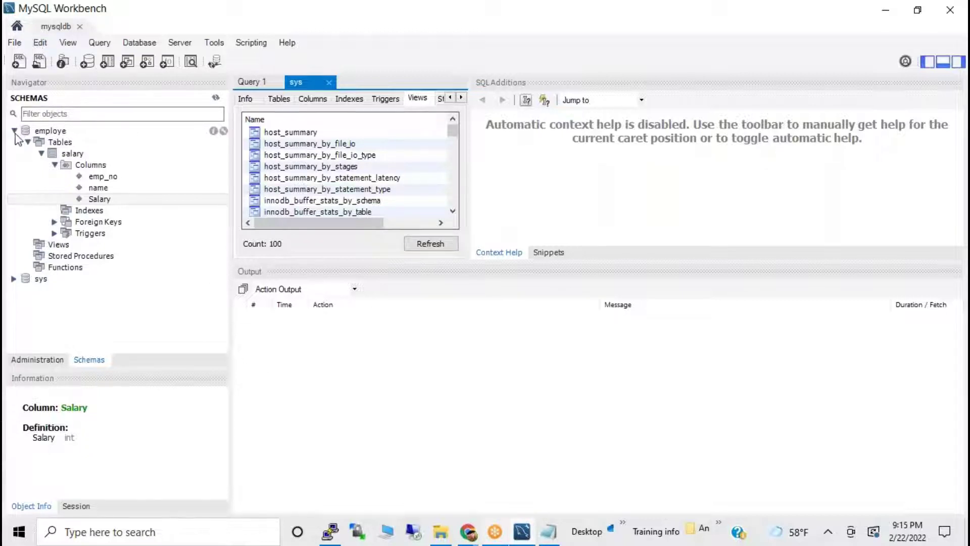
Choose Create Table from the context menu of employe's Tables group.
click(11, 135)
click(28, 143)
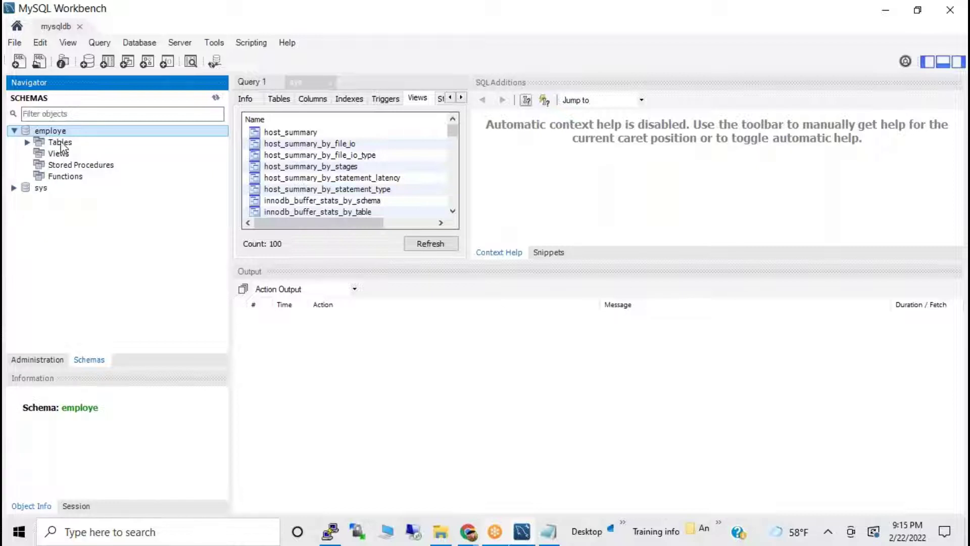
right_click(57, 134)
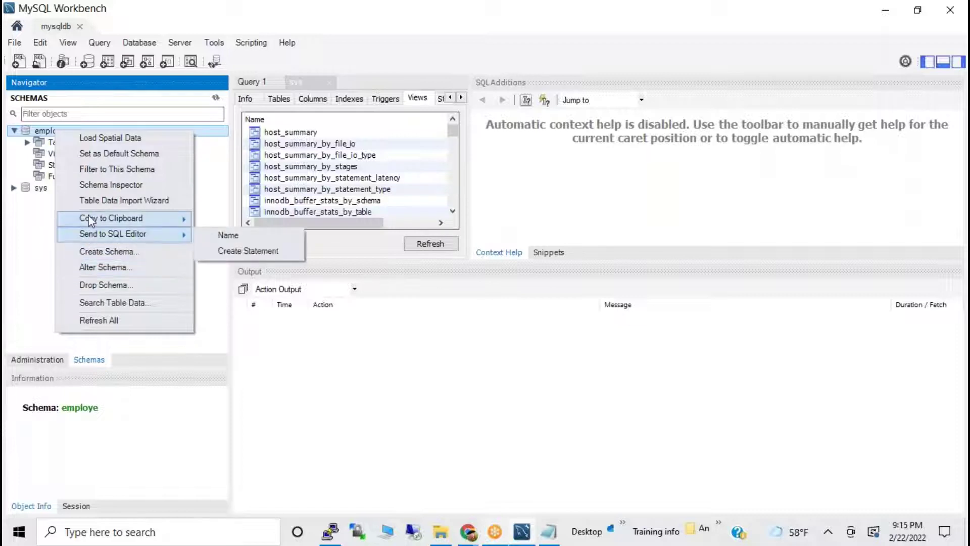
click(49, 135)
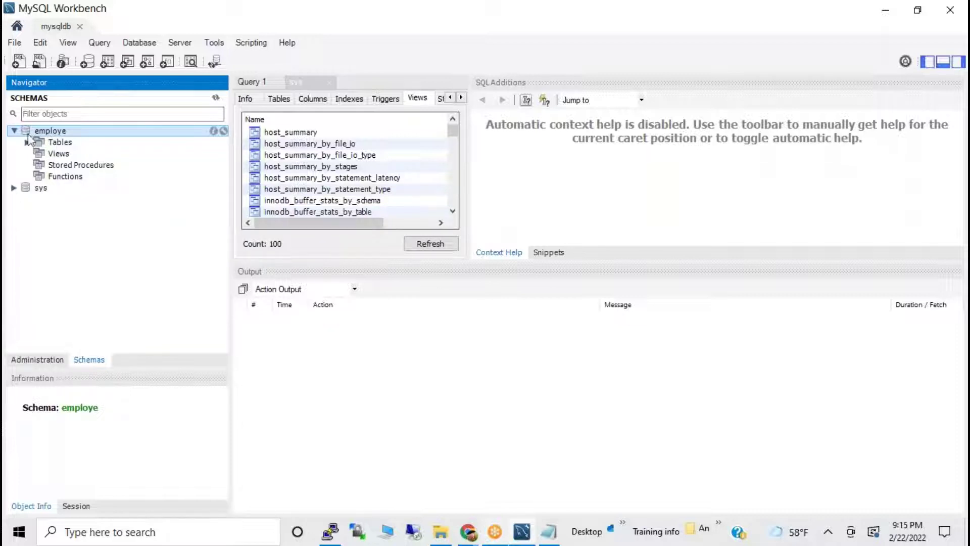
click(61, 144)
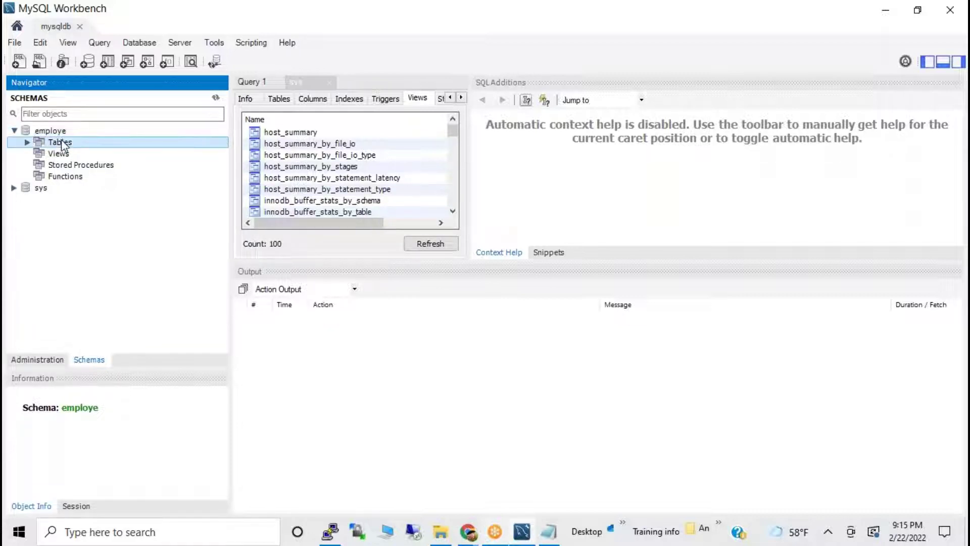
right_click(62, 145)
click(218, 199)
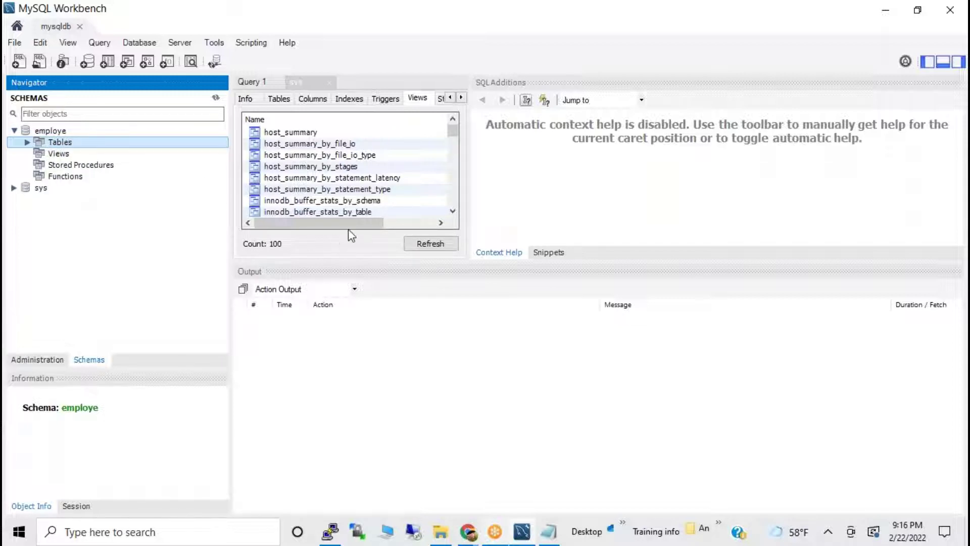
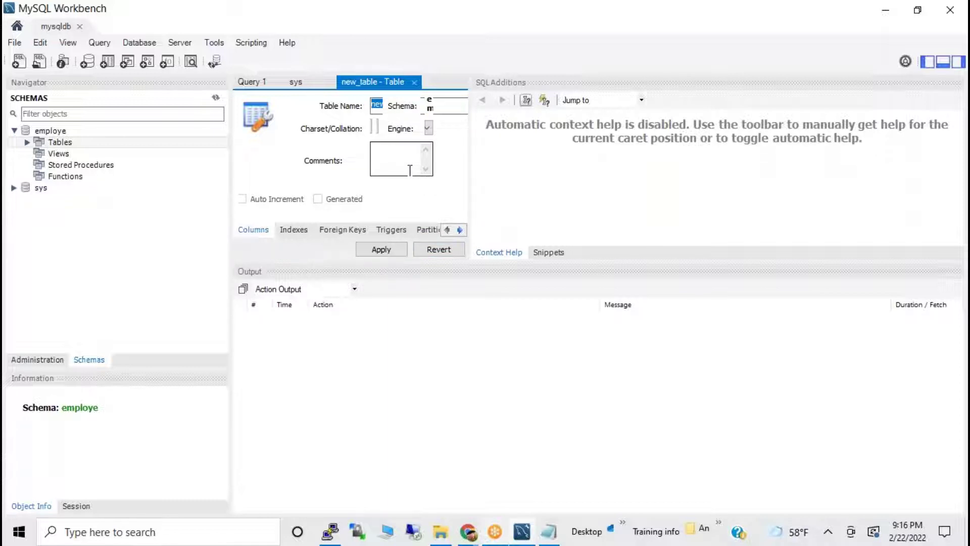
Look over the new table editor's storage engine list, comments box and Indexes tab.
click(429, 131)
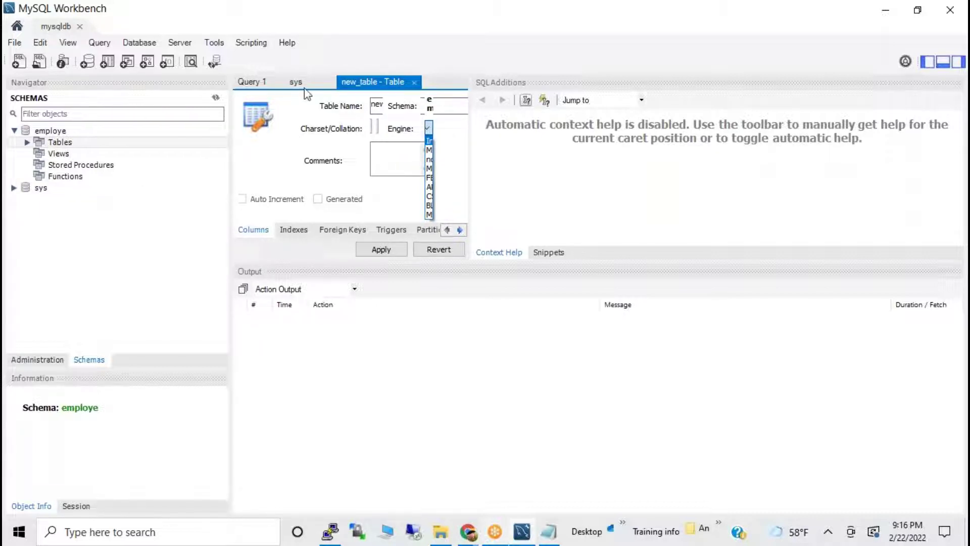
click(402, 108)
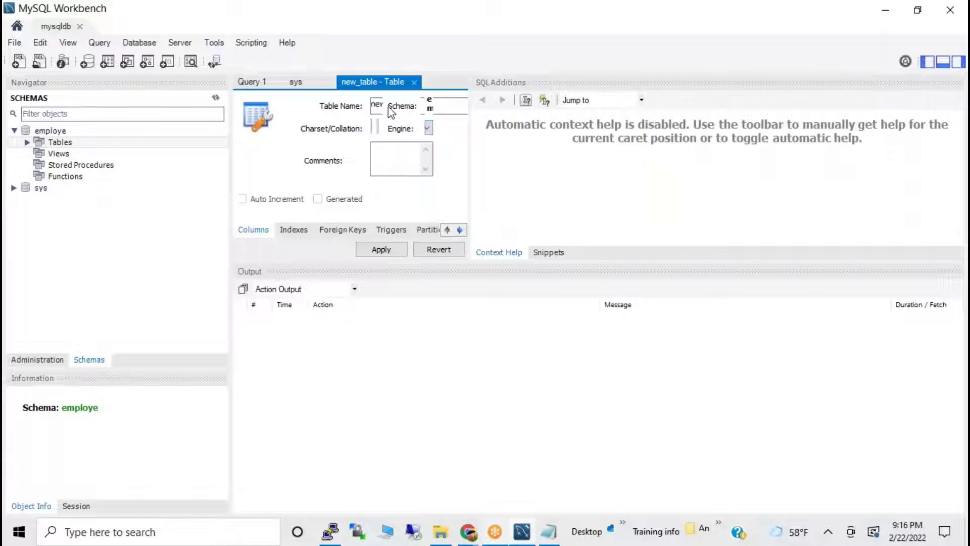
click(407, 145)
click(300, 234)
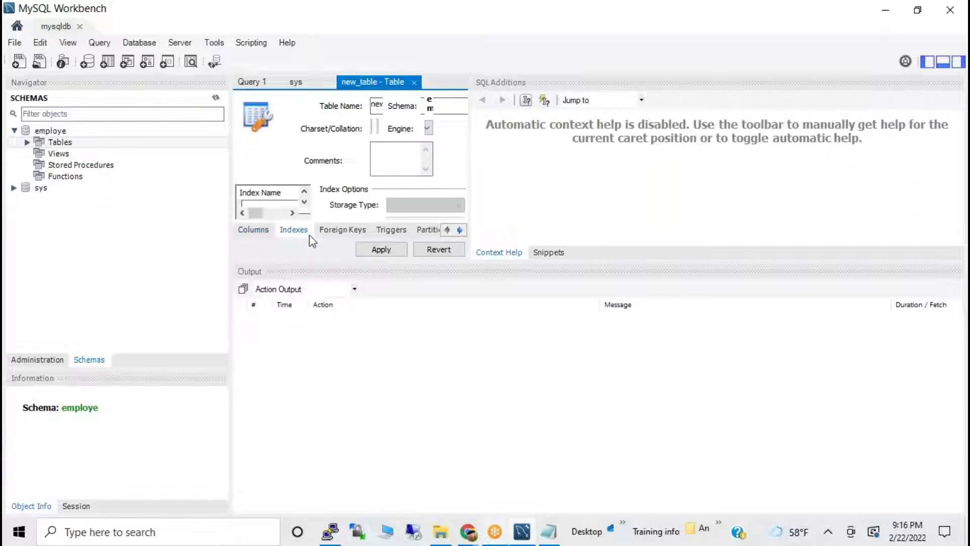
Expand employe's Tables to list salary, then expand and collapse salary's columns.
click(31, 144)
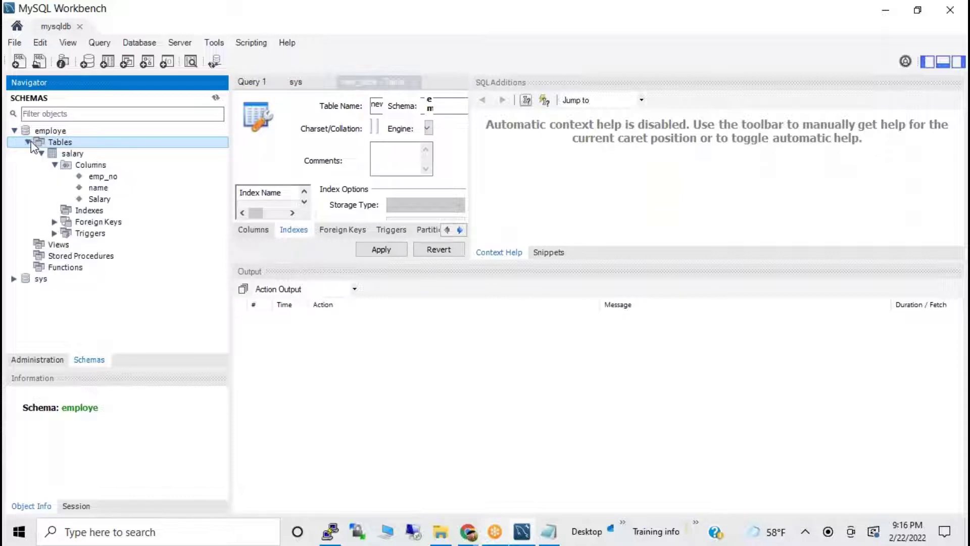
click(54, 165)
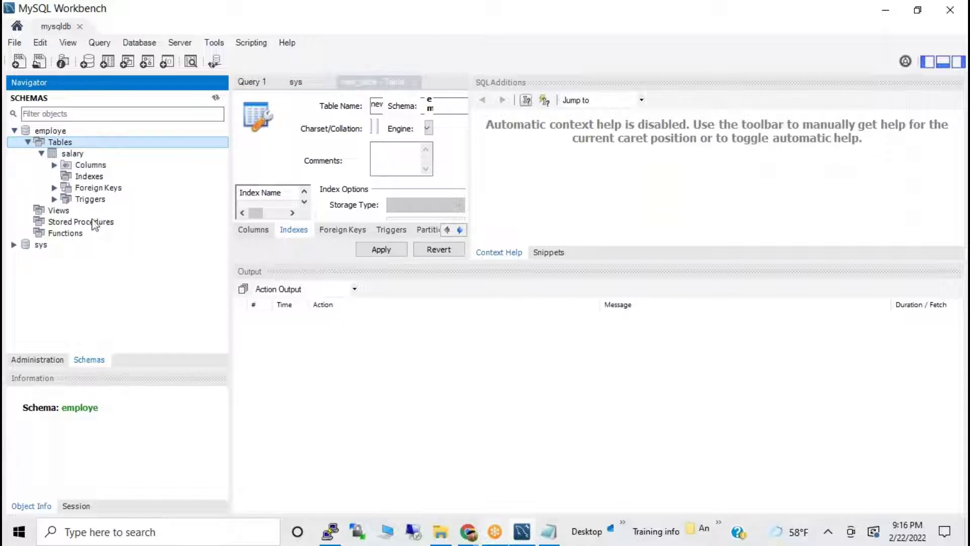
click(91, 177)
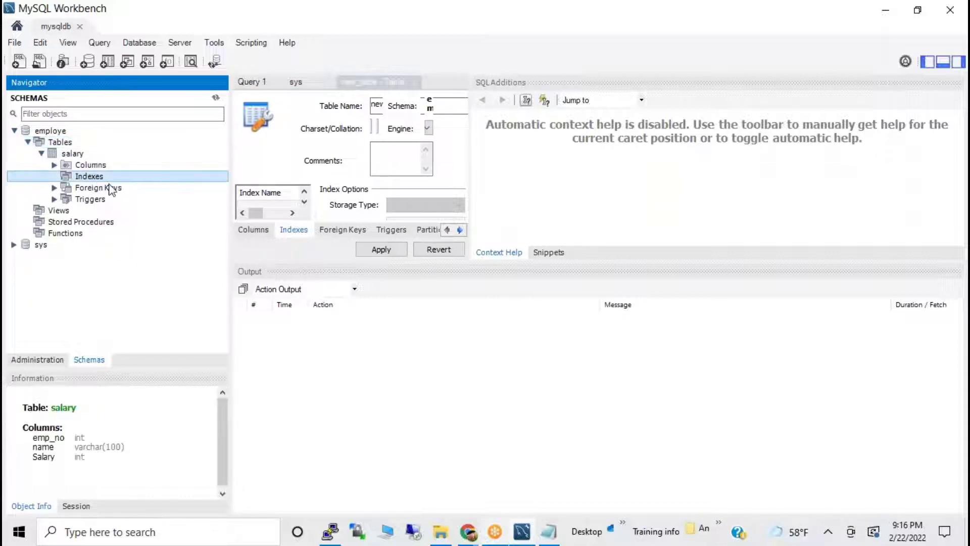
click(92, 167)
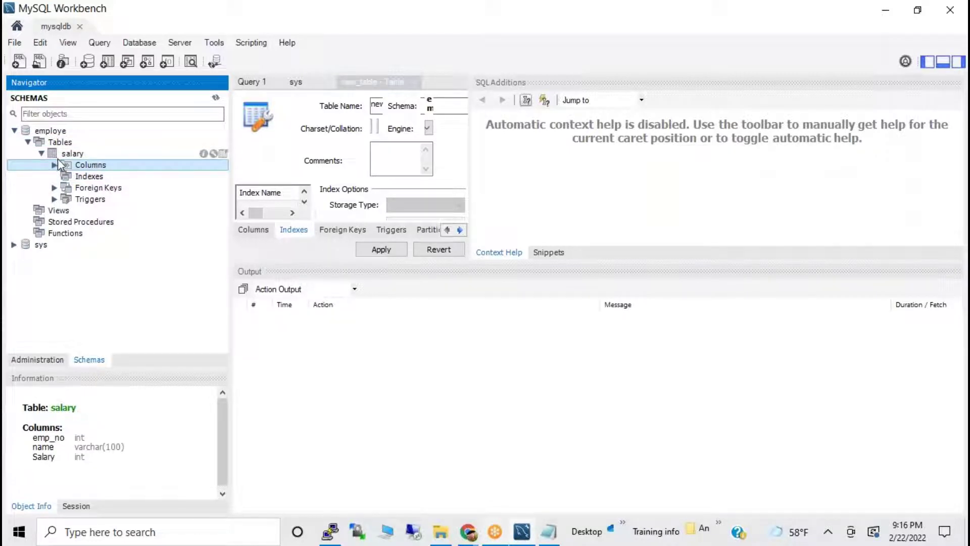
click(41, 153)
click(63, 143)
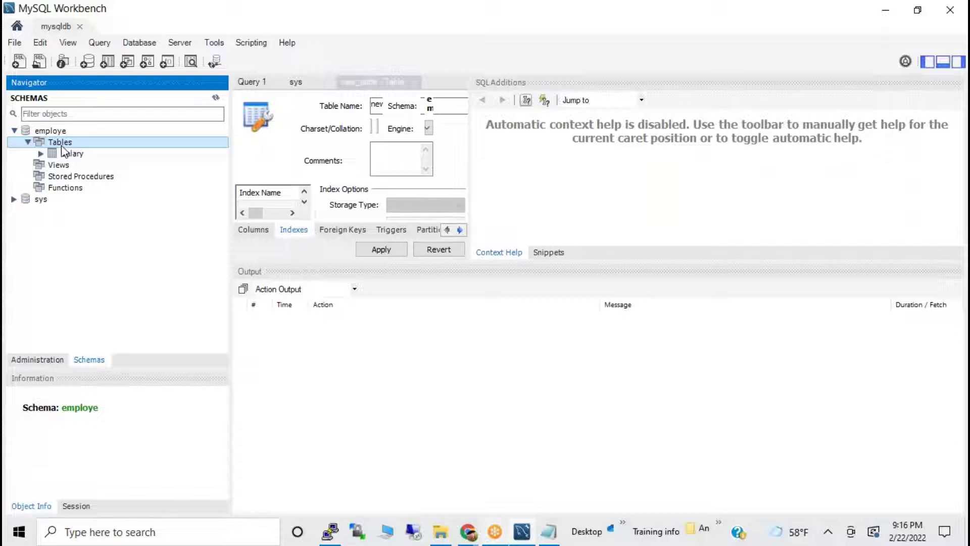
Create a new table in employe and apply it to reach the SQL script review.
right_click(62, 145)
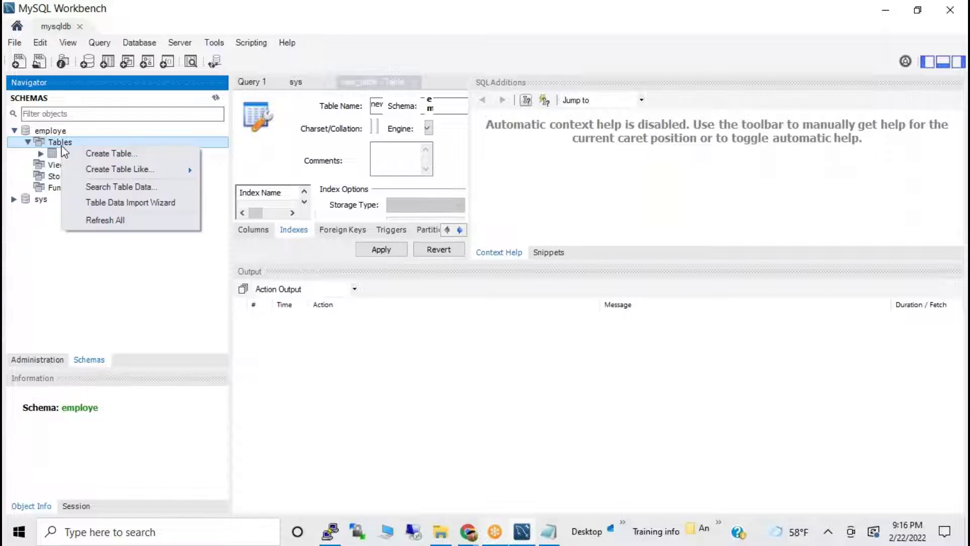
click(107, 153)
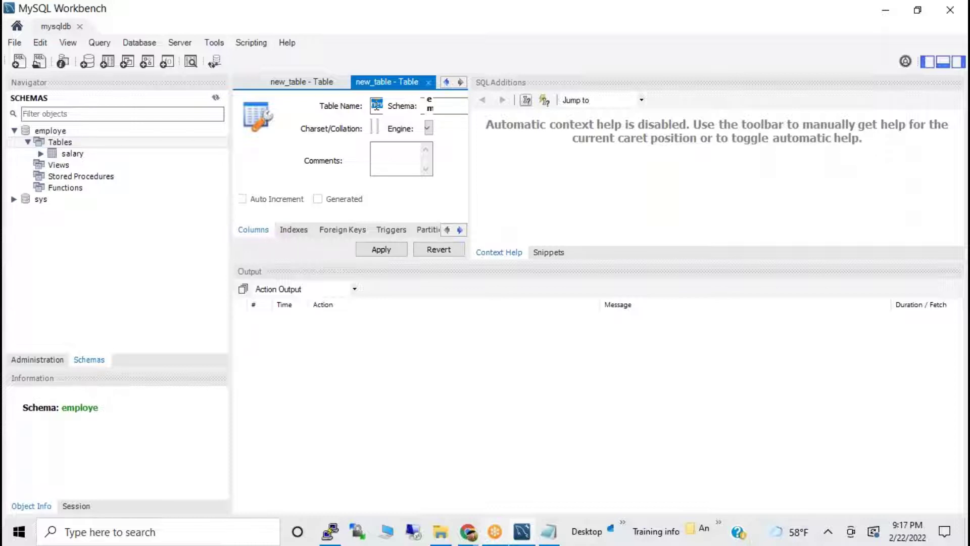
click(438, 103)
click(382, 148)
click(397, 251)
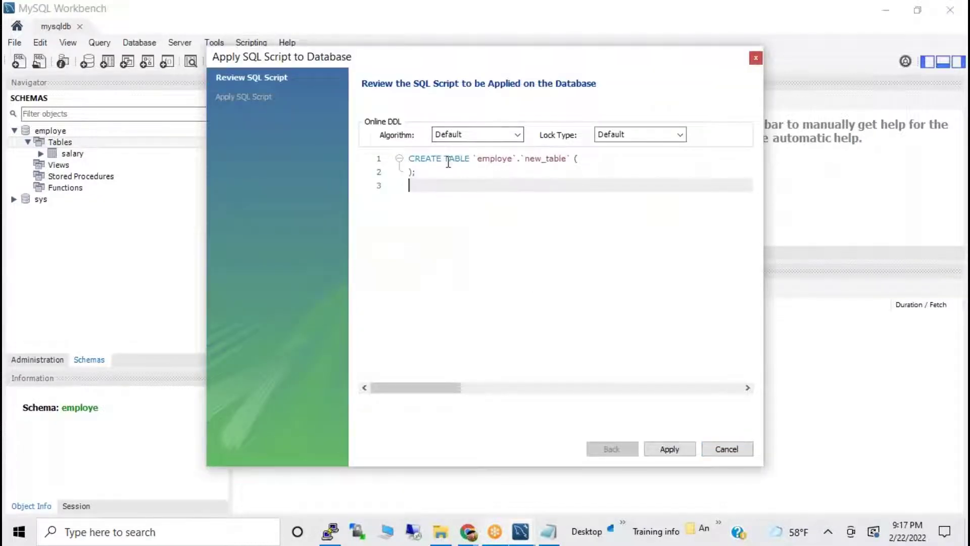
Select the entire default CREATE TABLE `employe`.`new_table` script in the review.
click(433, 173)
click(385, 157)
click(456, 184)
drag(432, 178, 363, 151)
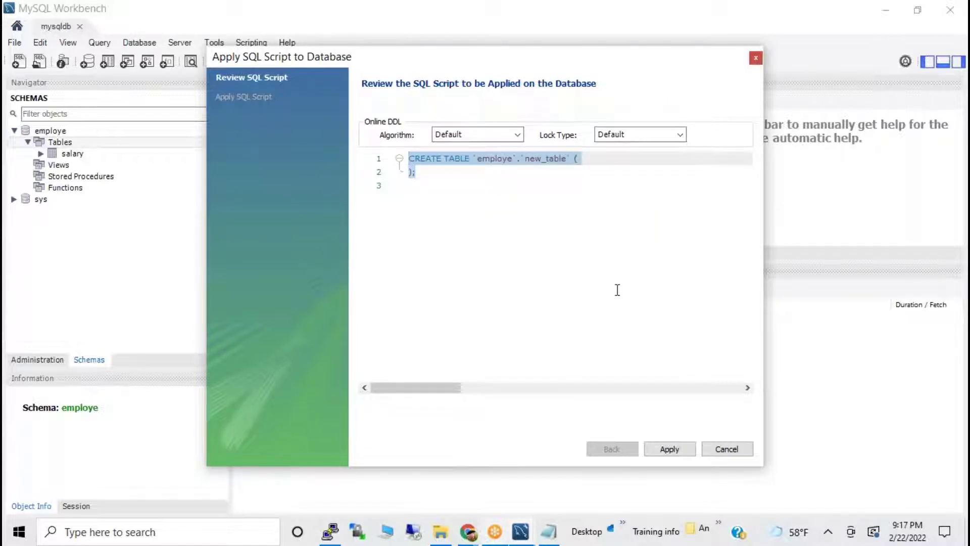
click(568, 265)
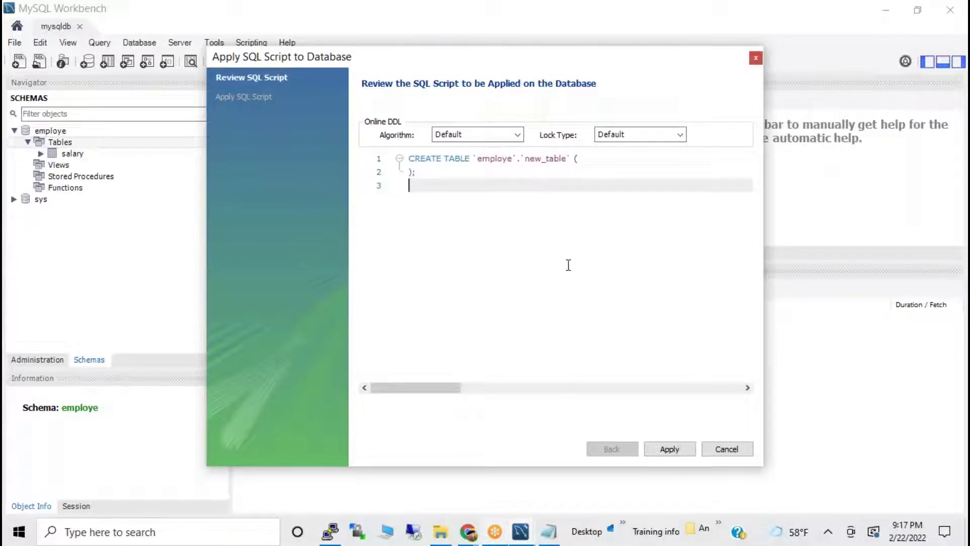
key(ctrl+shift+Home)
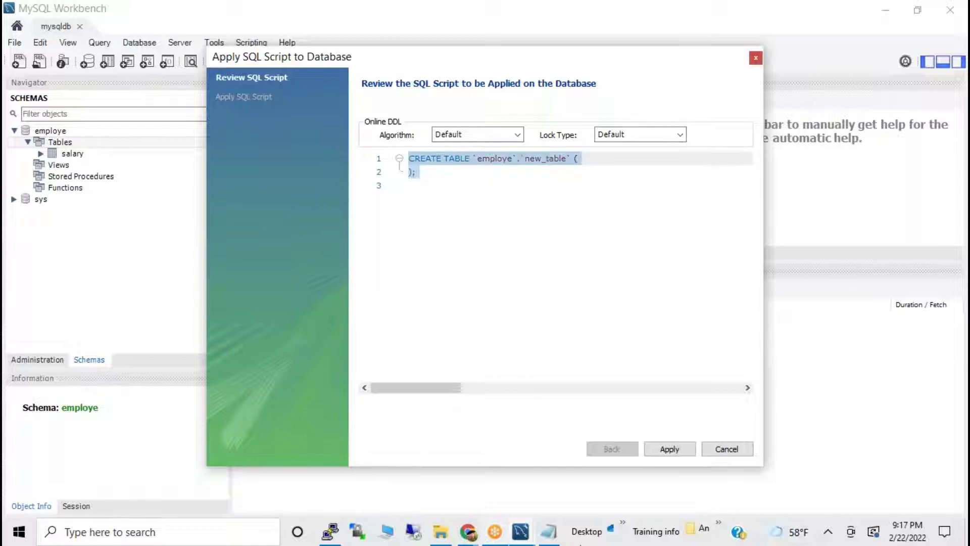
Copy the create table salary statement from the Notepad notes.
click(549, 530)
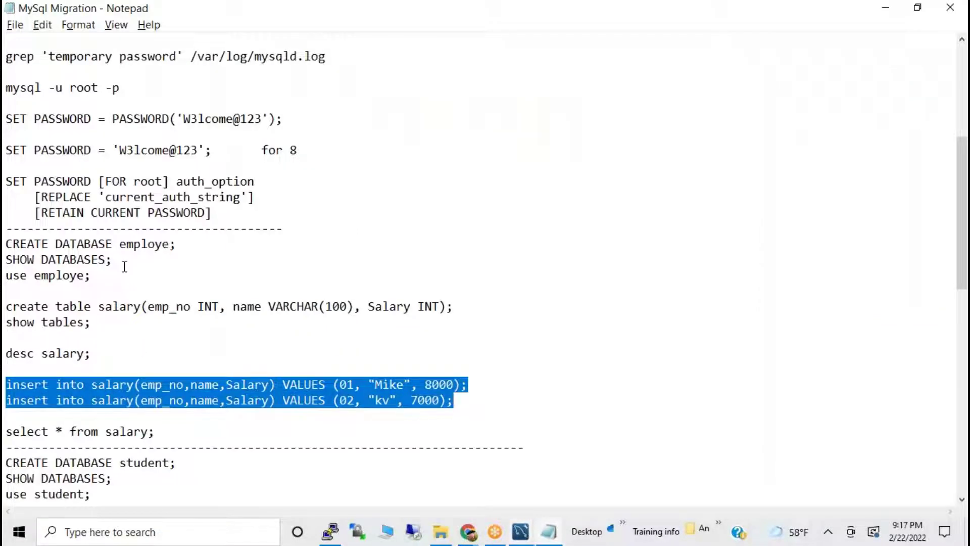
click(75, 340)
drag(10, 306, 477, 307)
key(ctrl+c)
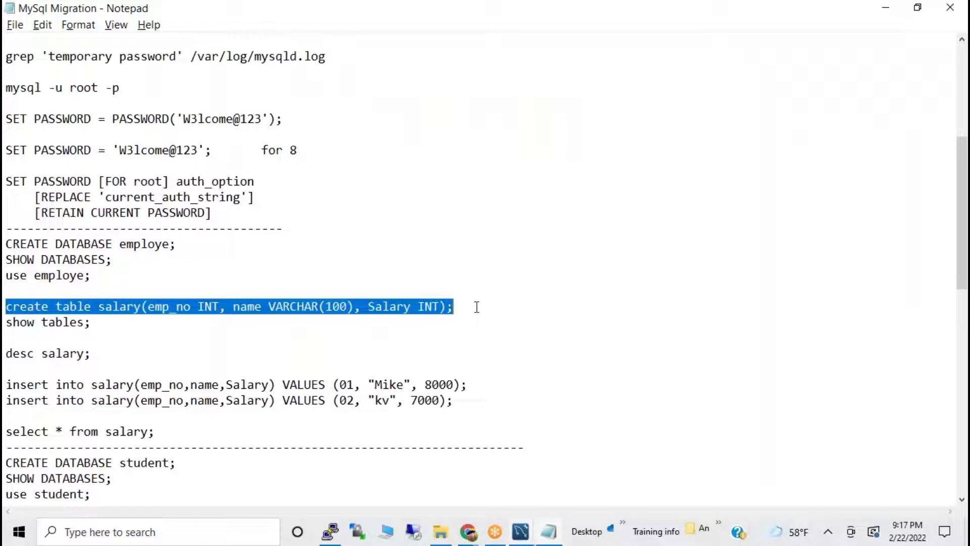
key(alt+Tab)
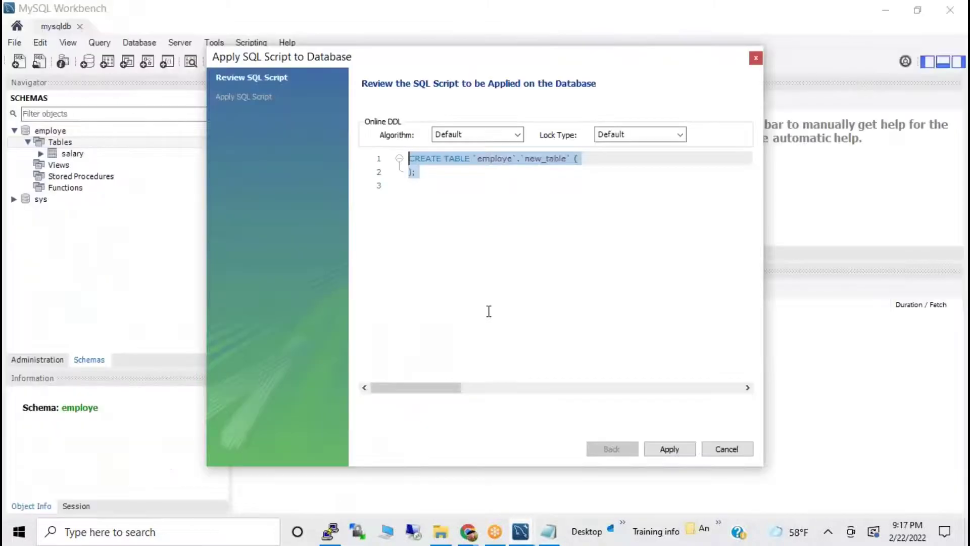
Paste the salary create statement over the script, rename the table to salary1, and apply.
right_click(487, 242)
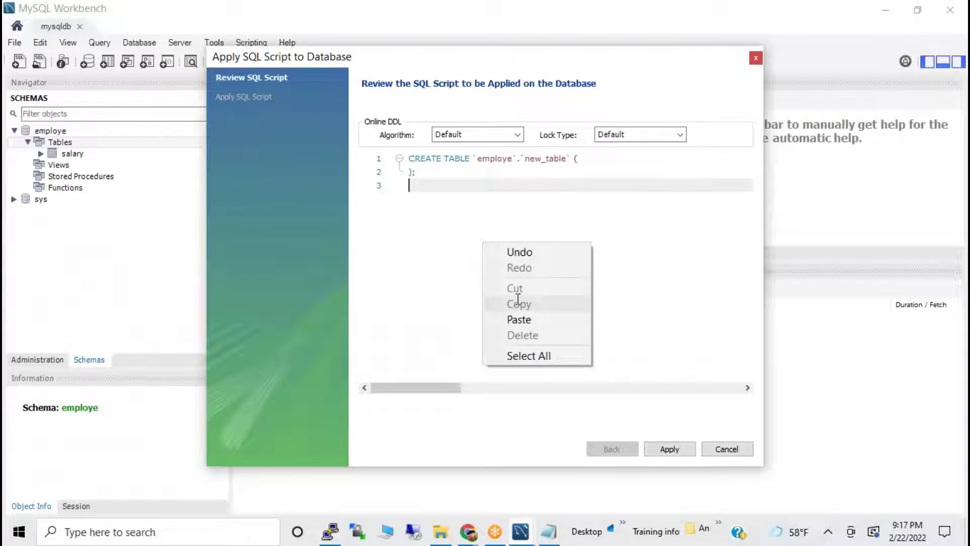
key(Escape)
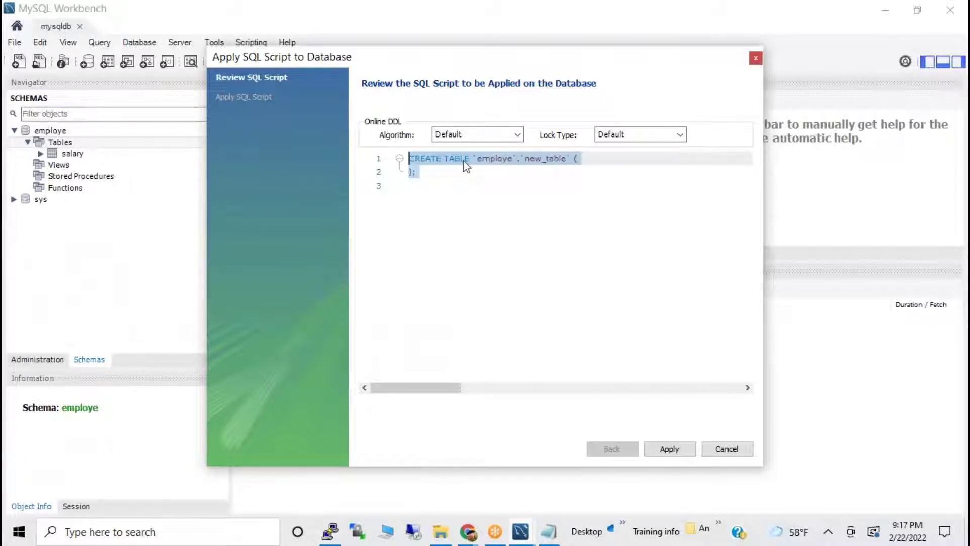
right_click(463, 161)
click(494, 235)
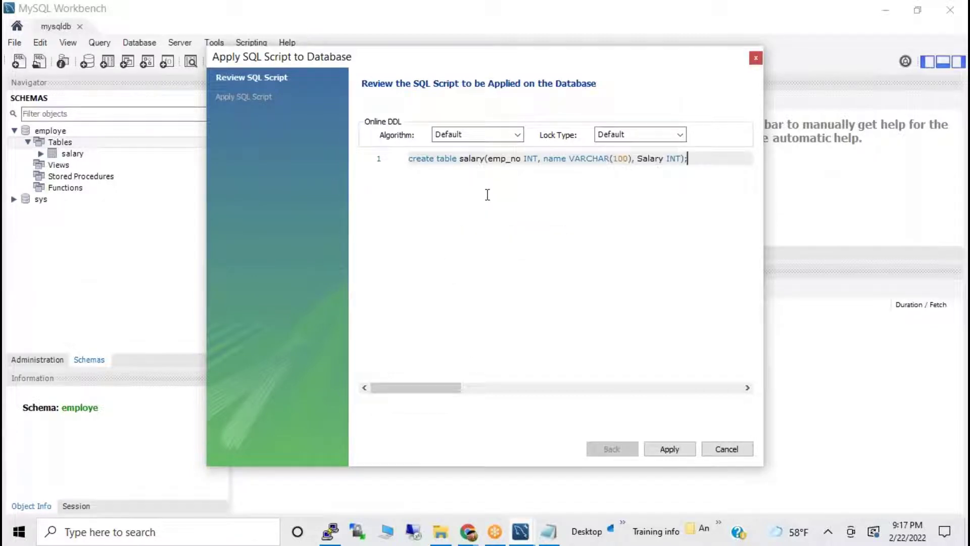
click(485, 159)
click(687, 453)
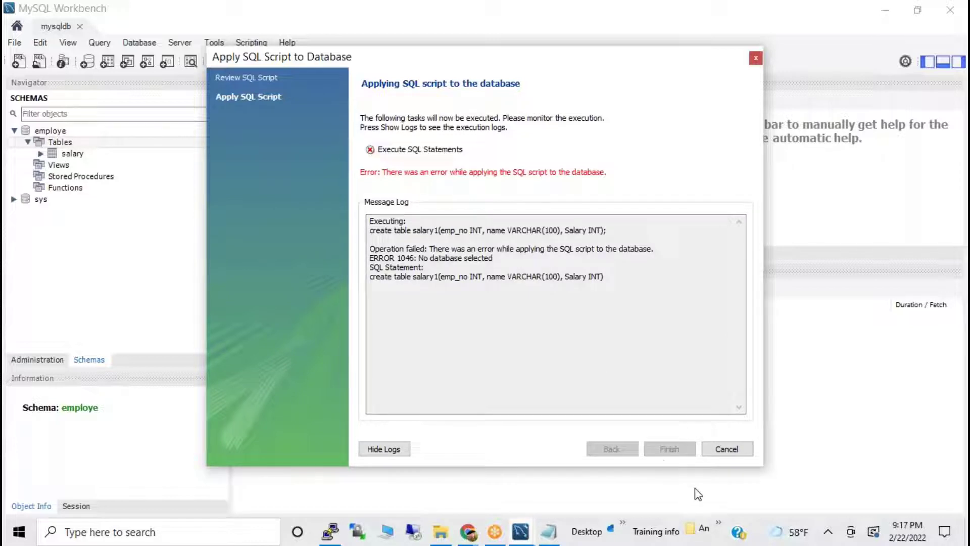
Read the Error 1046 'No database selected' message in the log, then cancel the dialog.
click(445, 216)
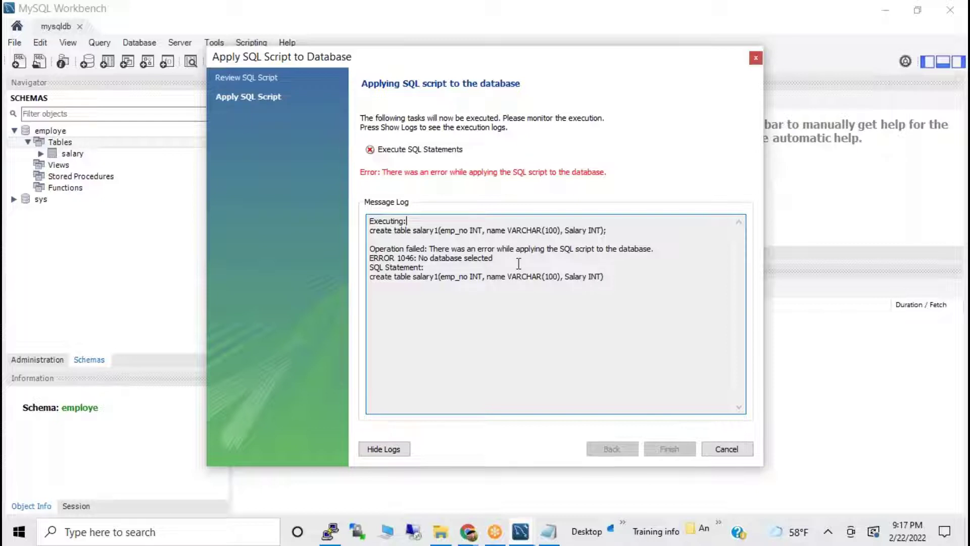
drag(450, 264, 514, 293)
click(460, 299)
drag(415, 256, 509, 266)
click(499, 273)
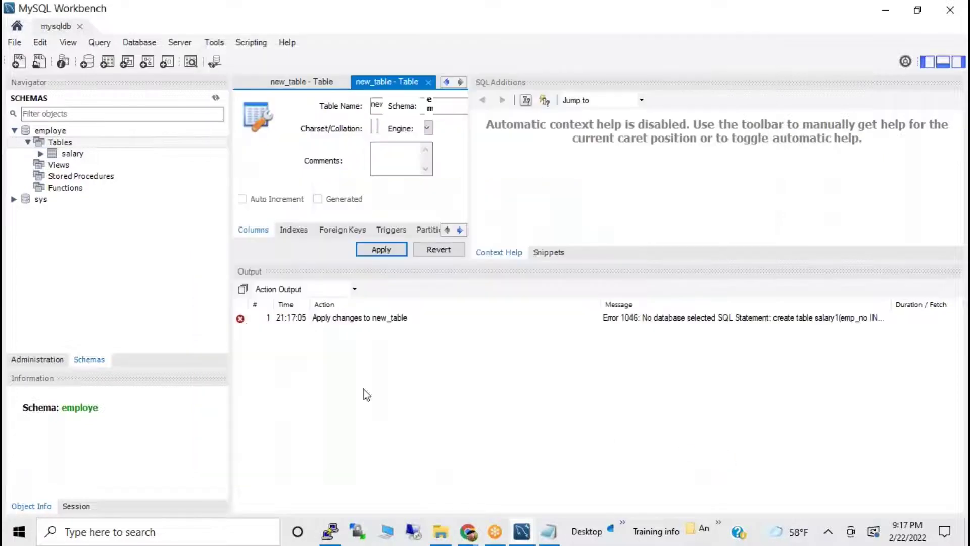
click(727, 449)
Start a new schema from the employe schema's context menu, then revert its edits.
click(73, 155)
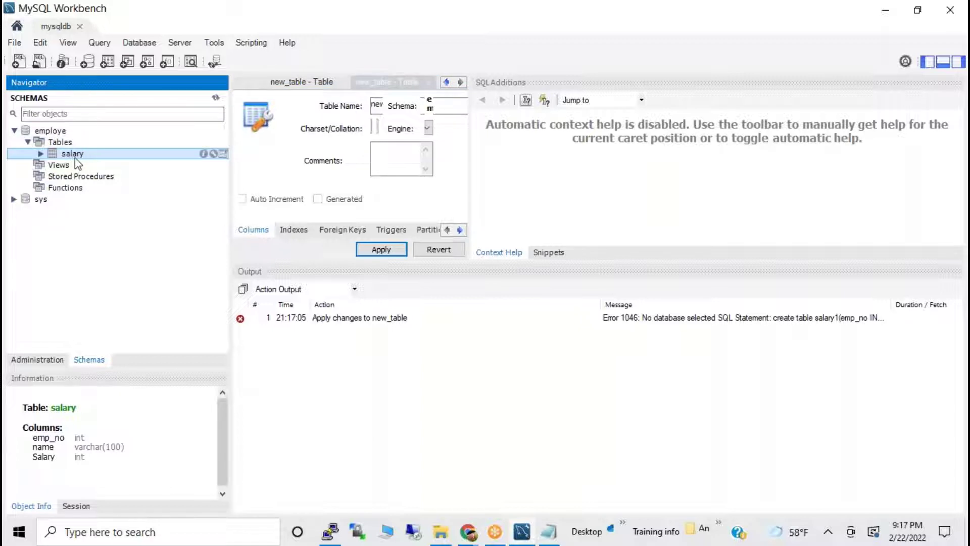
click(52, 134)
right_click(52, 134)
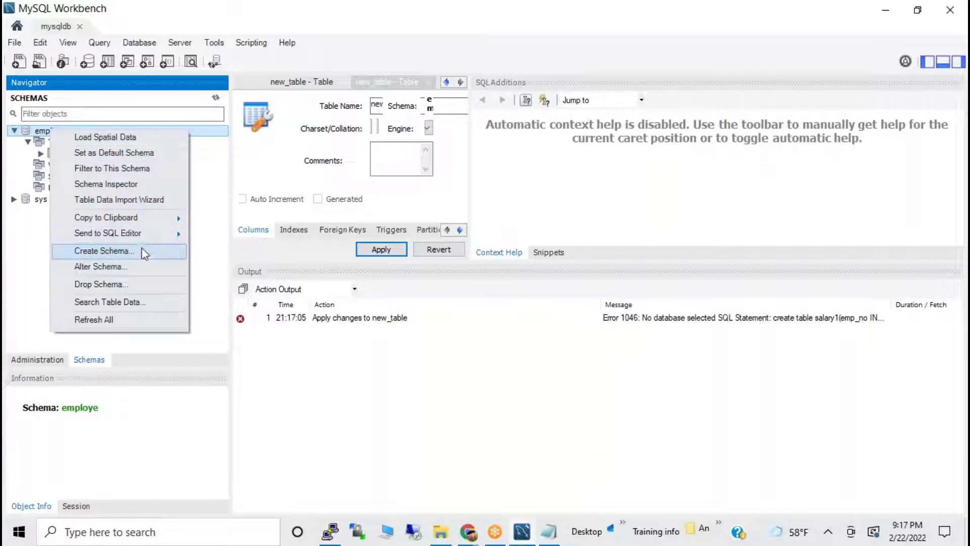
click(127, 252)
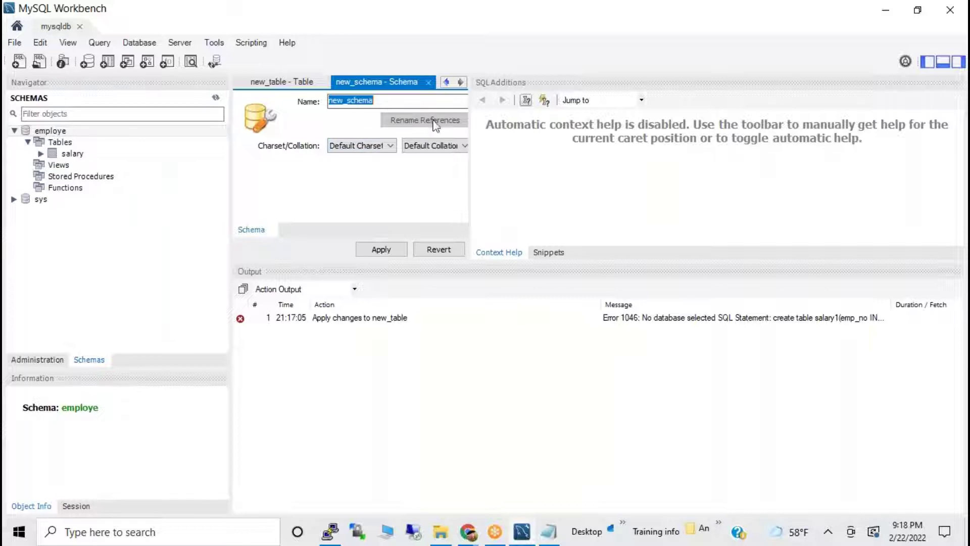
click(439, 250)
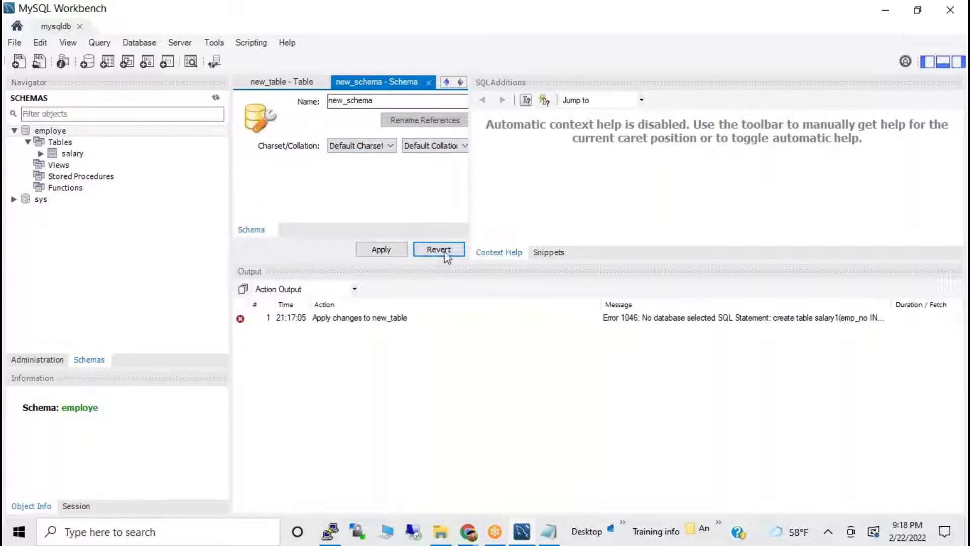
Open and dismiss the Tables and employe context menus, then expand the sys schema.
click(63, 146)
right_click(63, 146)
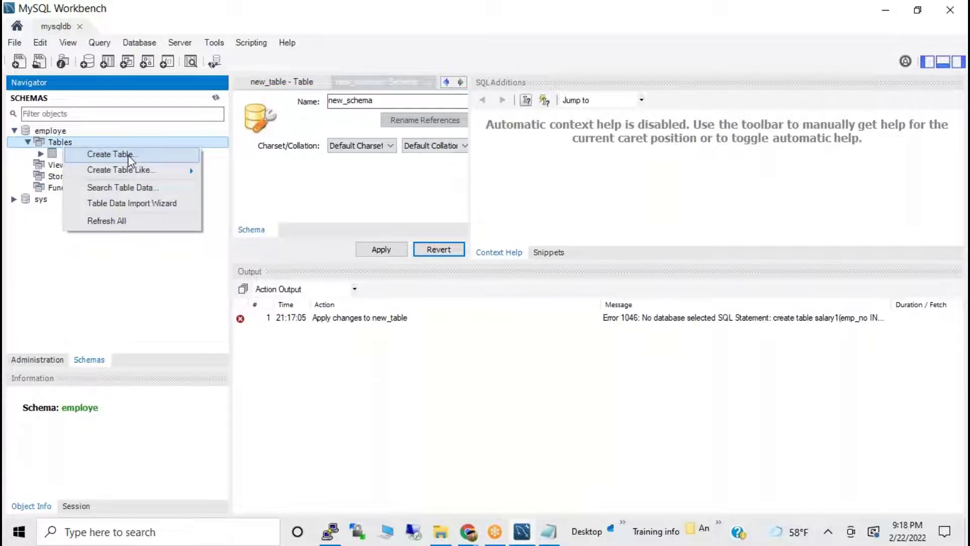
click(52, 133)
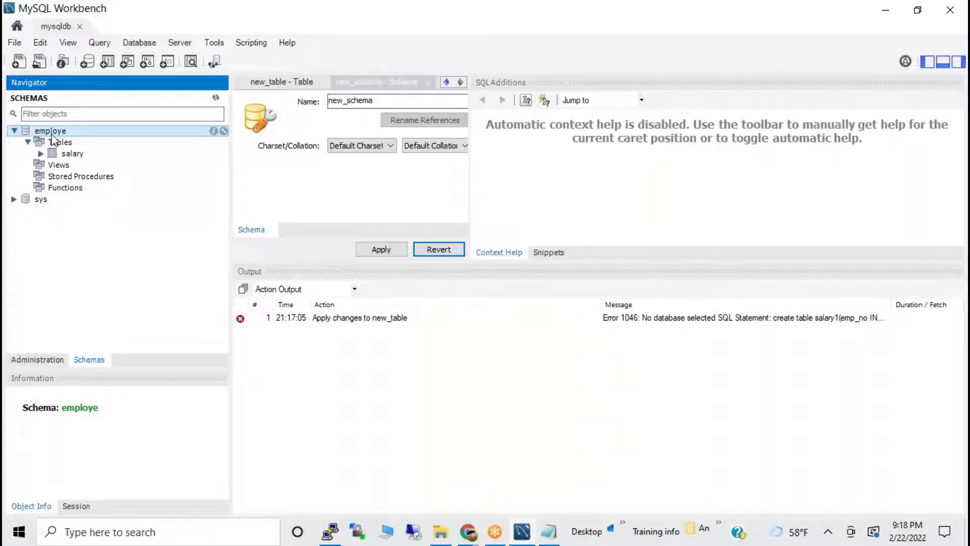
right_click(52, 135)
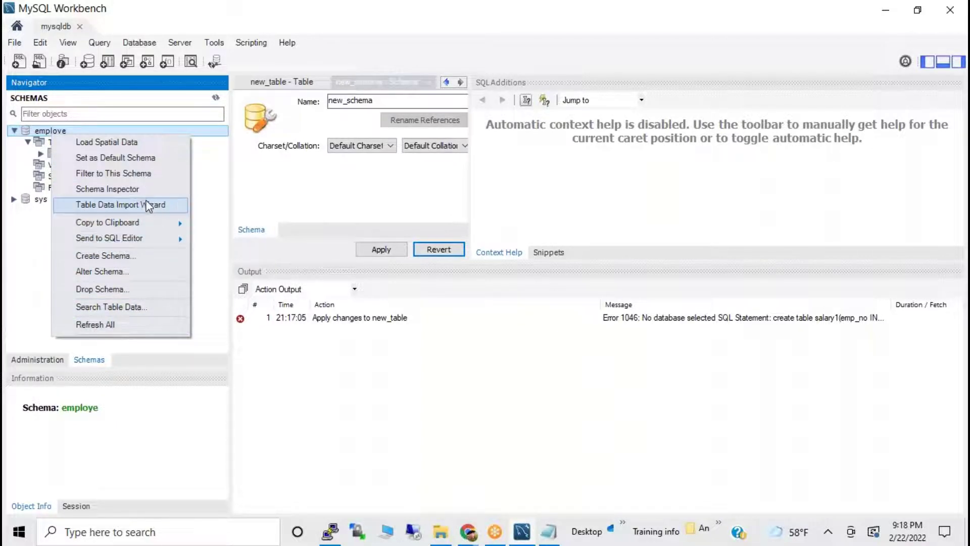
click(390, 220)
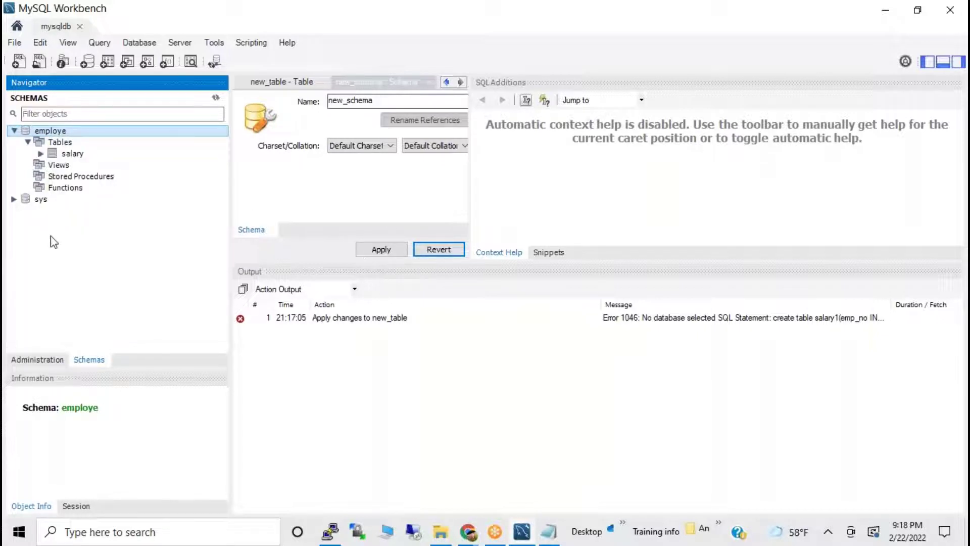
click(12, 200)
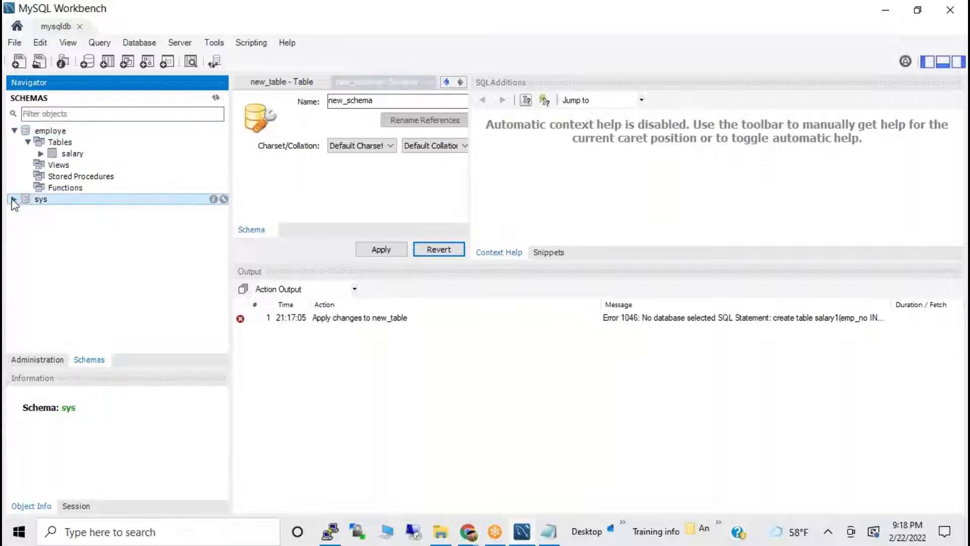
click(14, 199)
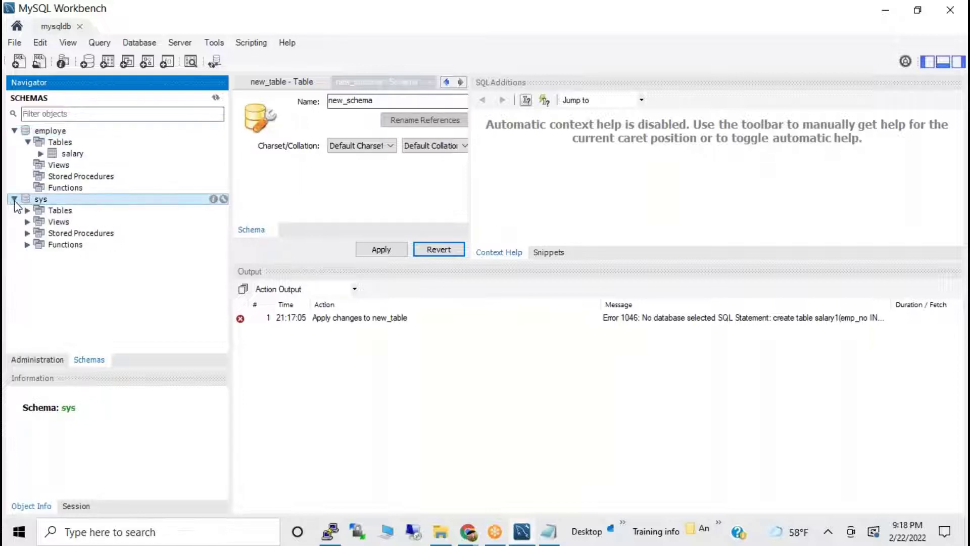
click(114, 279)
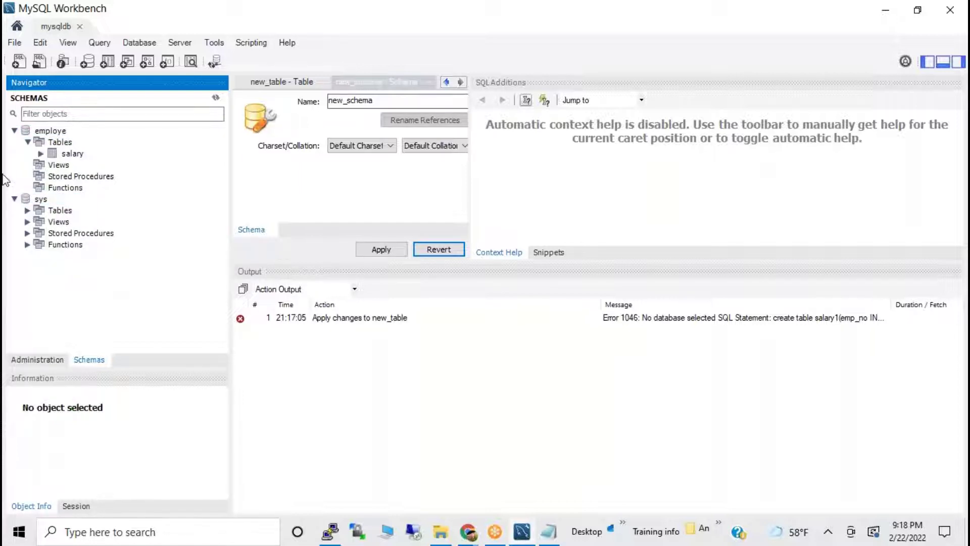
click(51, 131)
Browse employe's salary columns, views and stored procedures, then review the new_schema creation script.
click(59, 142)
click(72, 153)
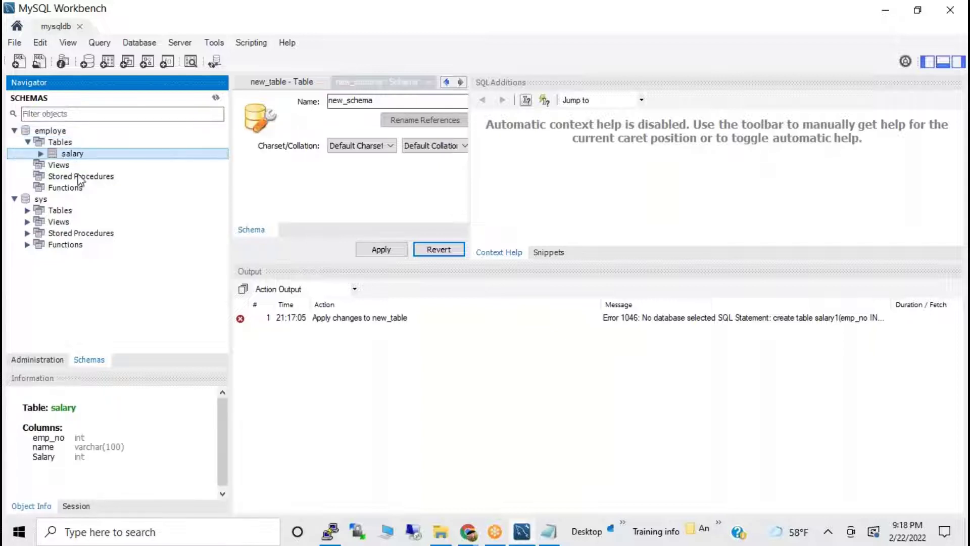
click(77, 176)
click(56, 167)
click(56, 174)
click(55, 168)
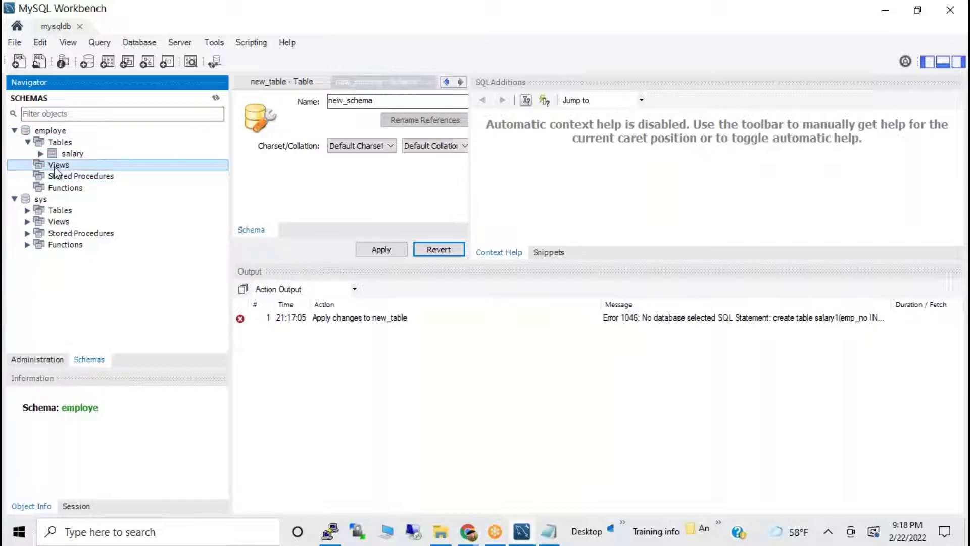
click(76, 177)
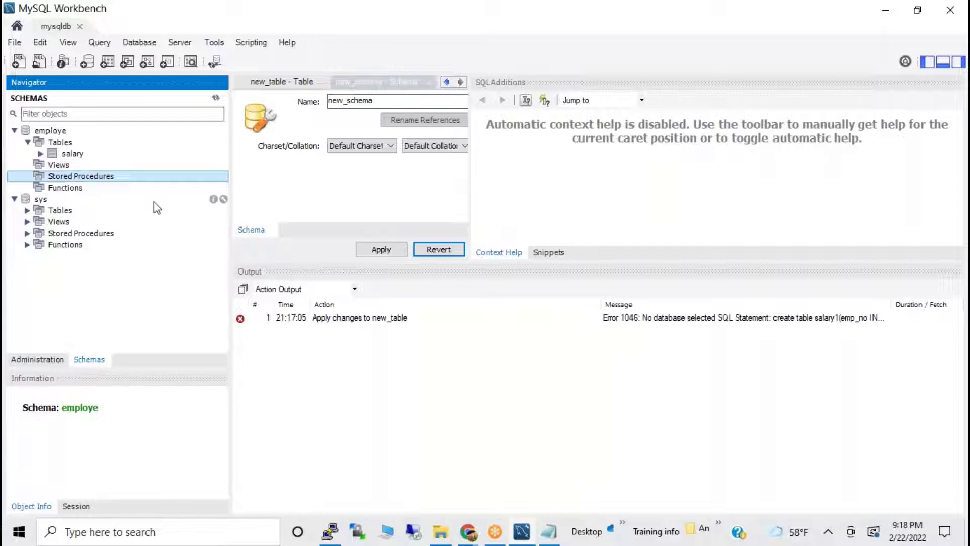
click(433, 245)
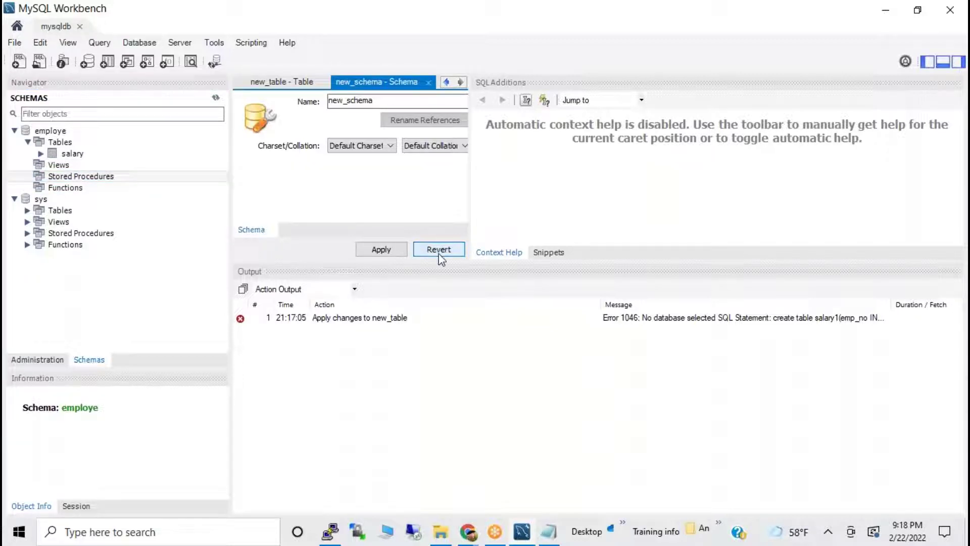
click(381, 250)
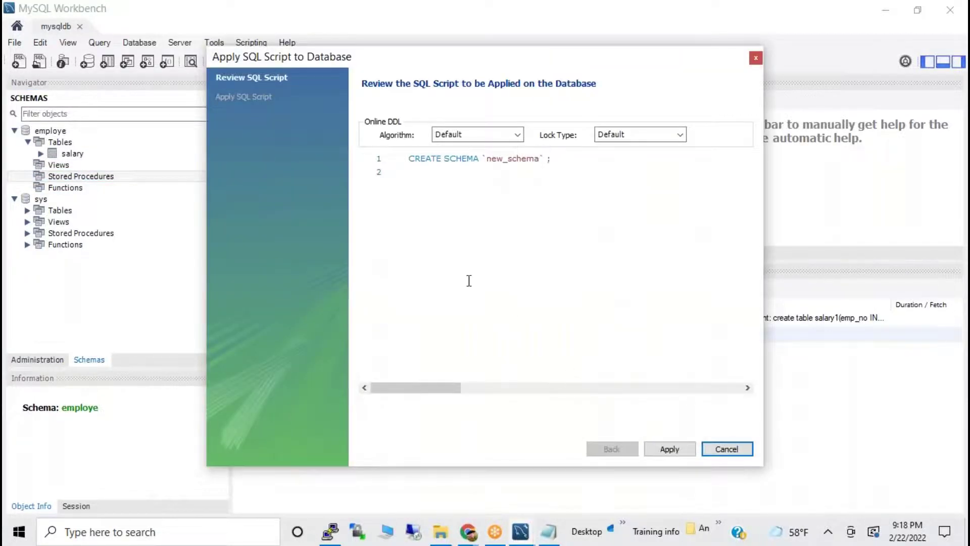
Apply and finish the CREATE SCHEMA `new_schema` script, then select employe in the Navigator.
click(427, 231)
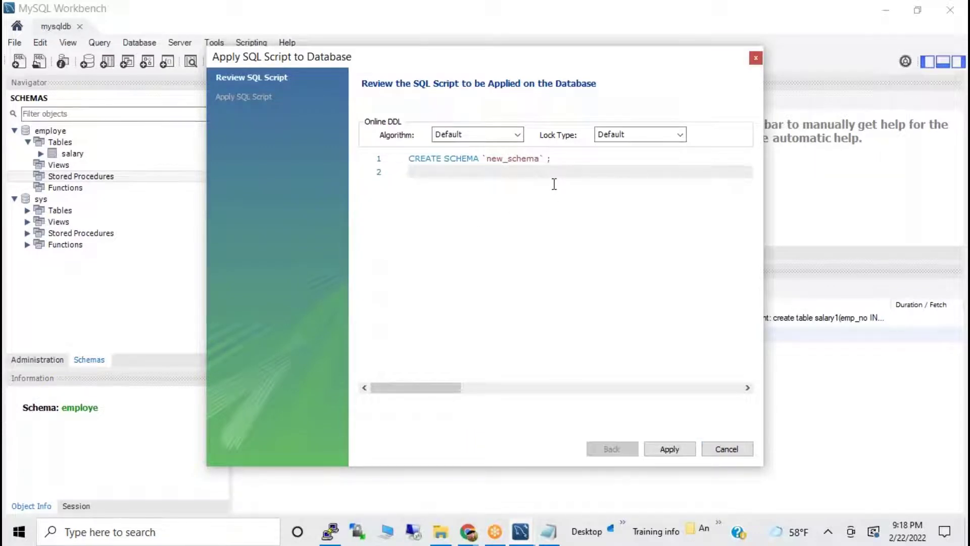
click(670, 449)
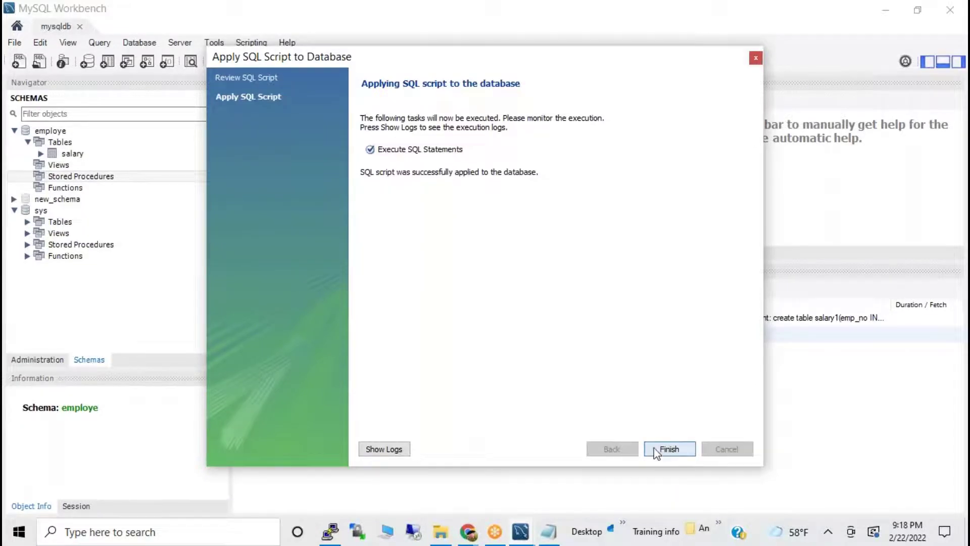
click(669, 449)
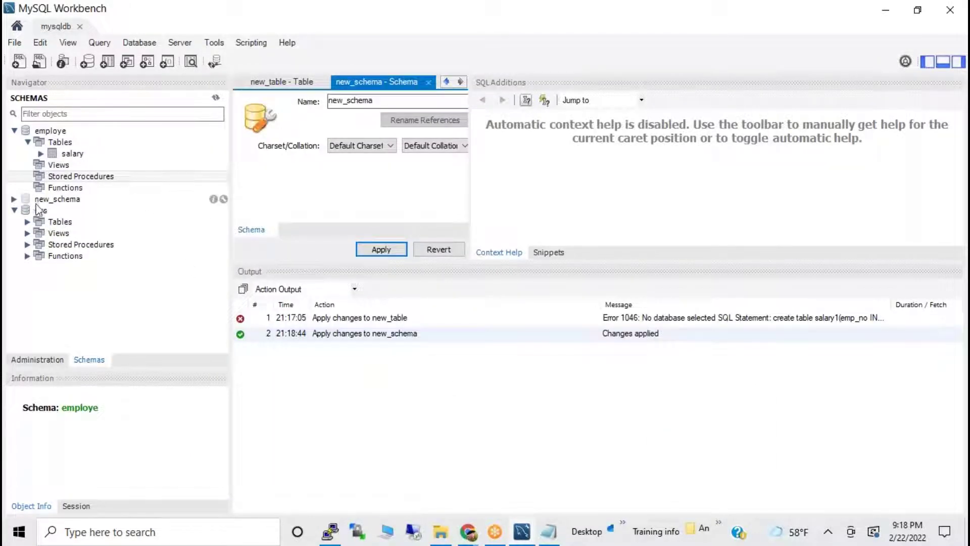
click(27, 133)
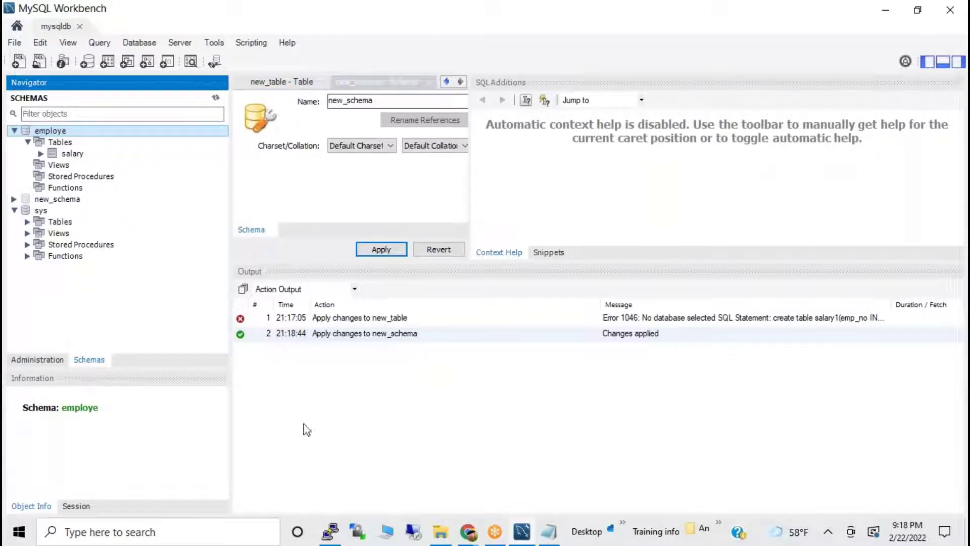
Exit local mysql and log in to the database-1 RDS server as admin, retrying after access denied.
click(329, 533)
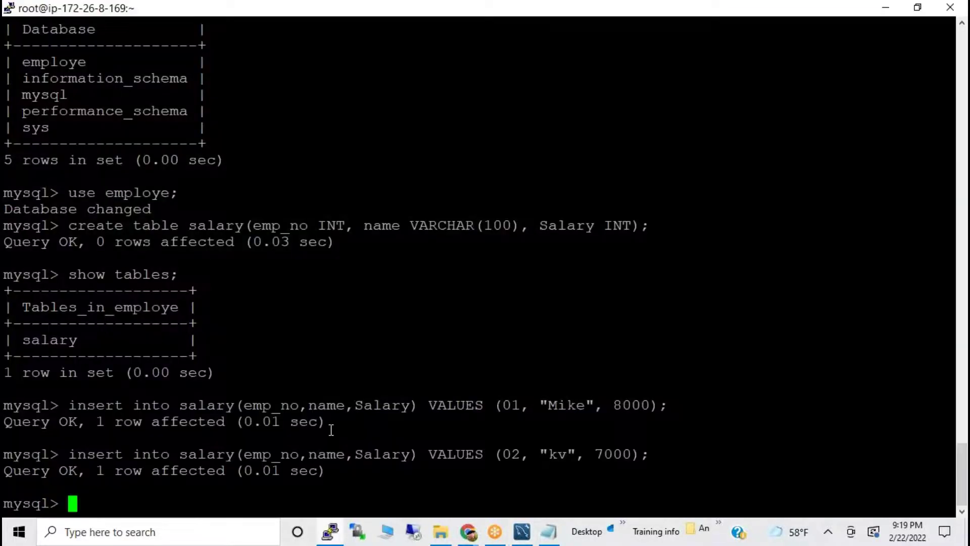
key(ctrl+d)
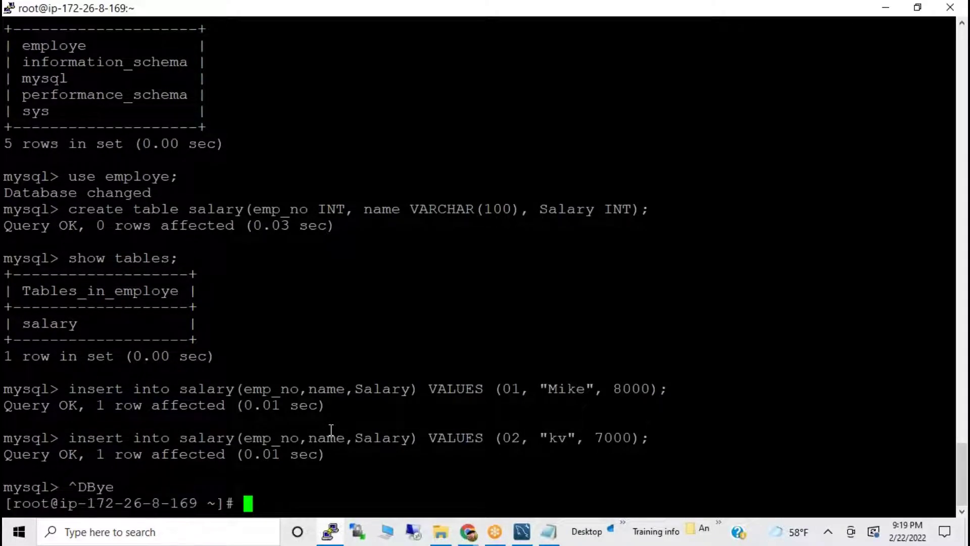
key(Up)
key(Return)
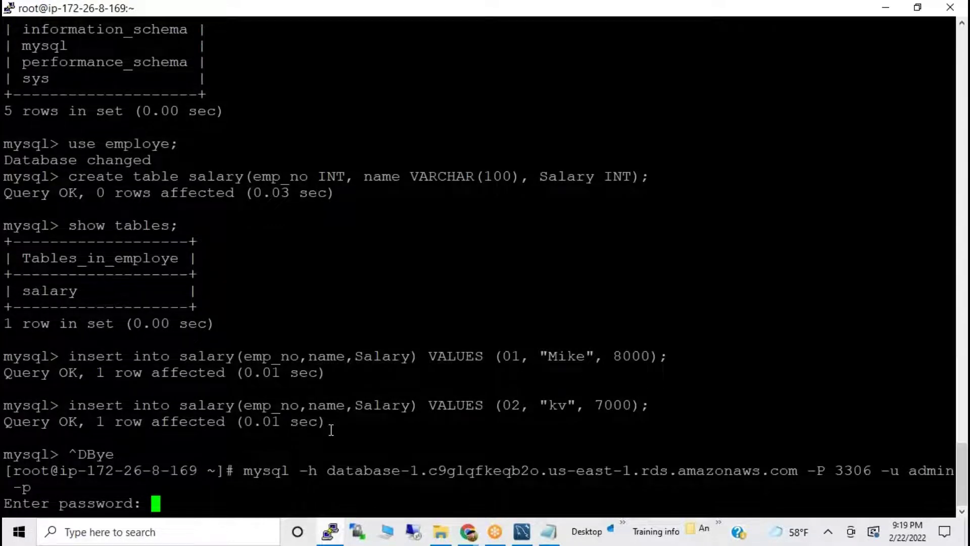
key(Return)
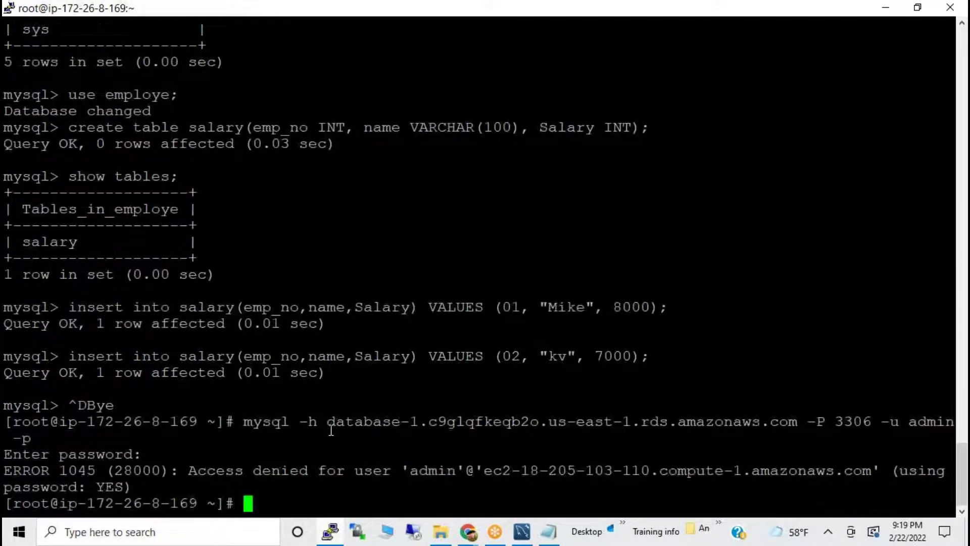
key(Up)
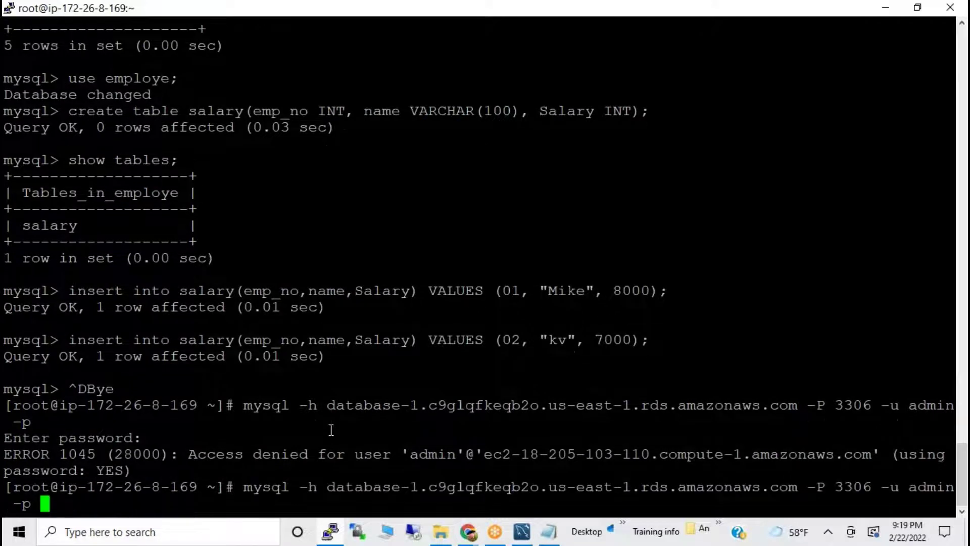
key(Return)
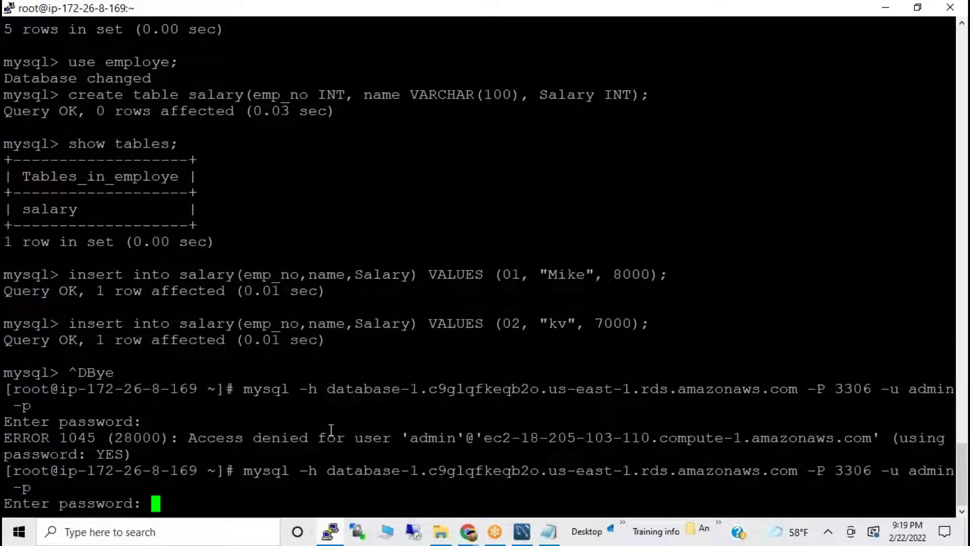
key(Return)
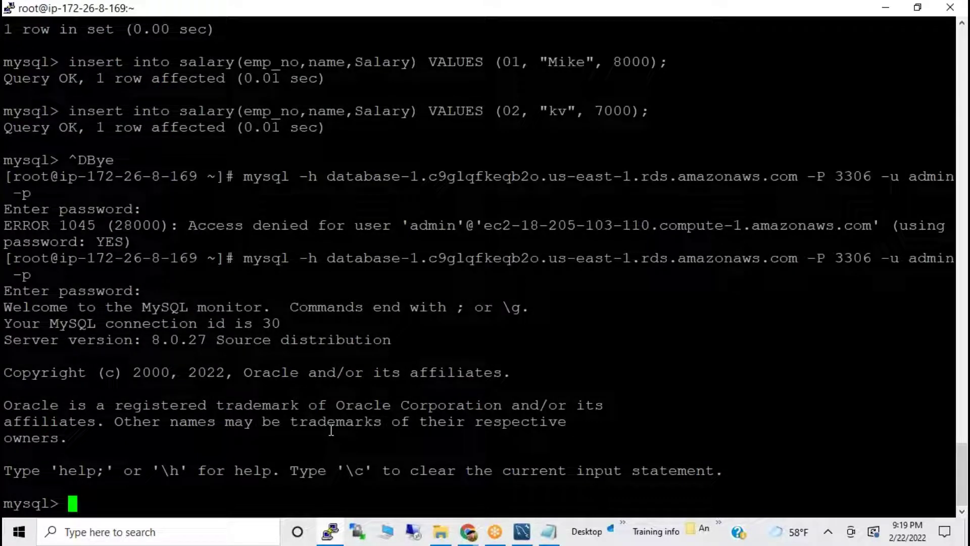
Run SHOW DATABASES; on the RDS server to list its databases.
key(Up)
key(Up)
key(Up)
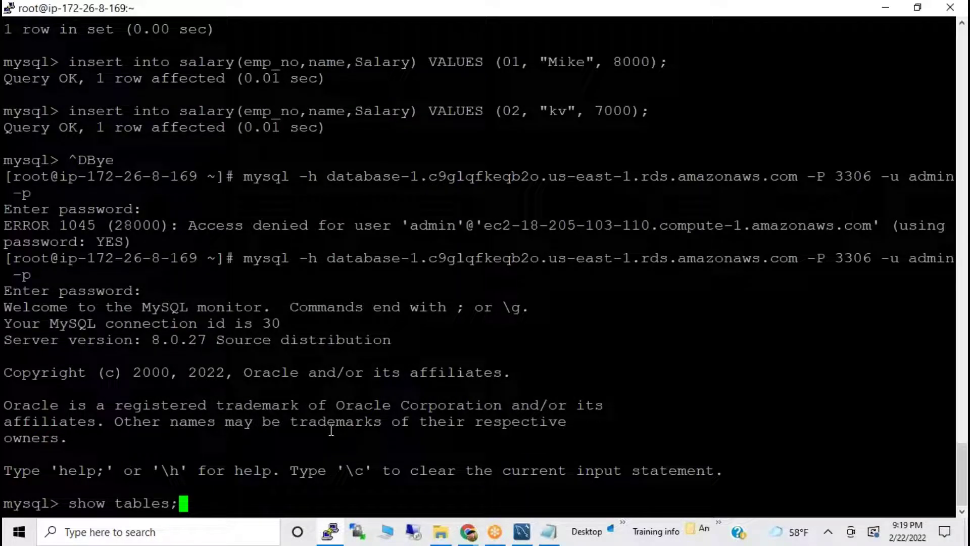
key(Up)
key(Up)
key(Up)
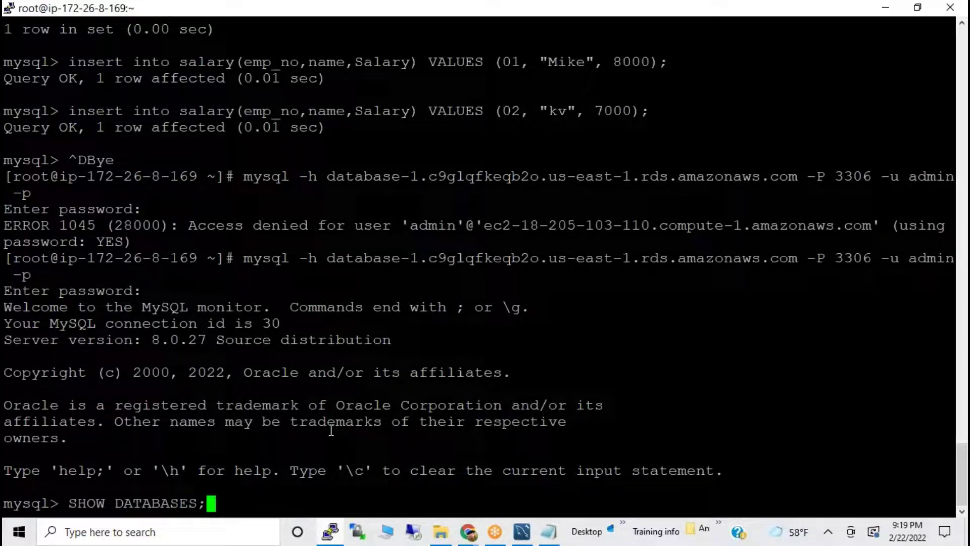
key(Up)
key(Down)
key(Return)
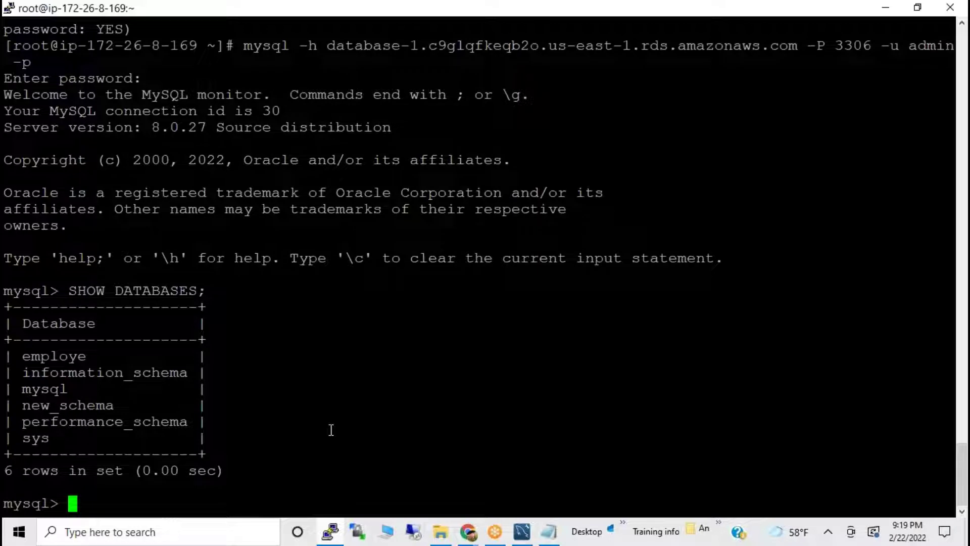
Edit a recalled command into CREATE DATABASE student; and run it.
key(Up)
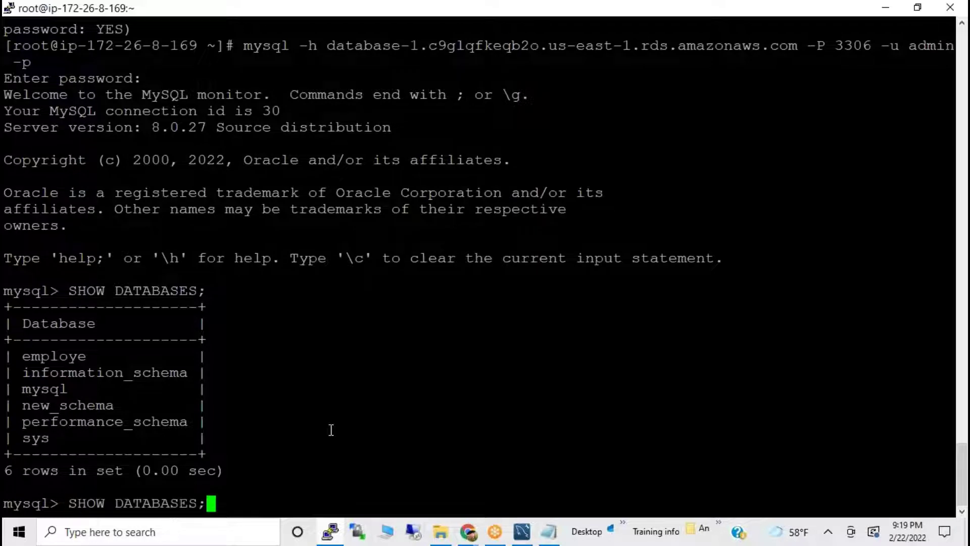
key(Up)
key(Up)
key(Up)
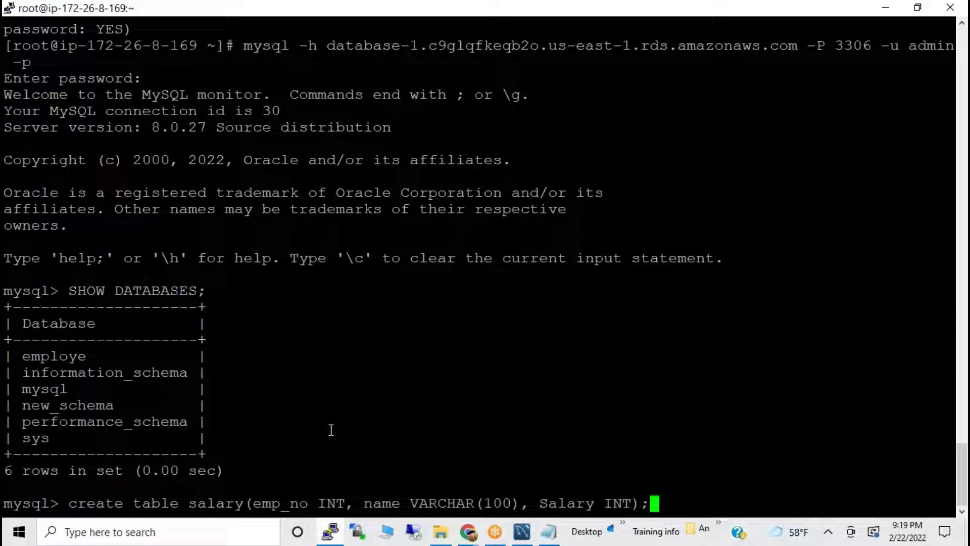
key(Up)
key(Up)
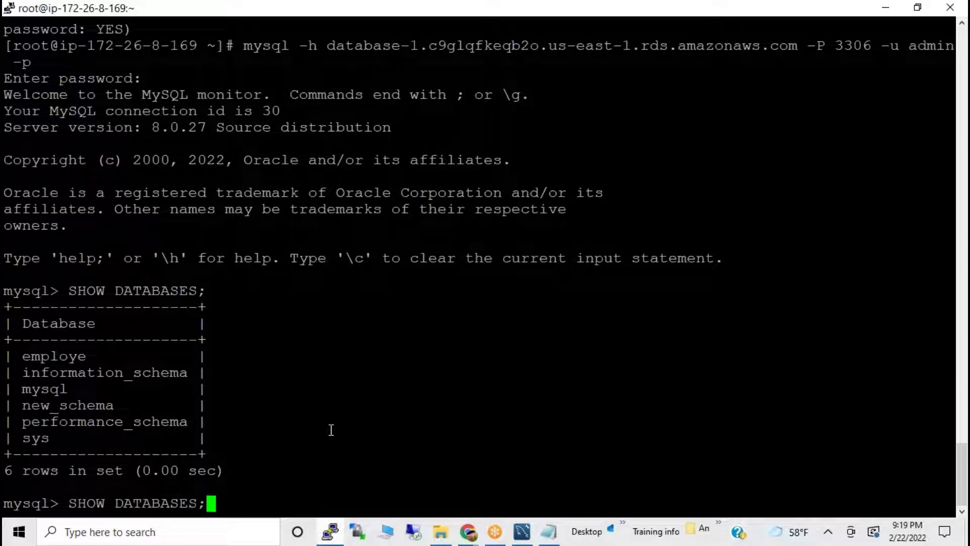
key(Up)
key(Left)
key(BackSpace)
key(BackSpace)
key(BackSpace)
key(BackSpace)
key(BackSpace)
key(BackSpace)
key(BackSpace)
text(student)
key(Return)
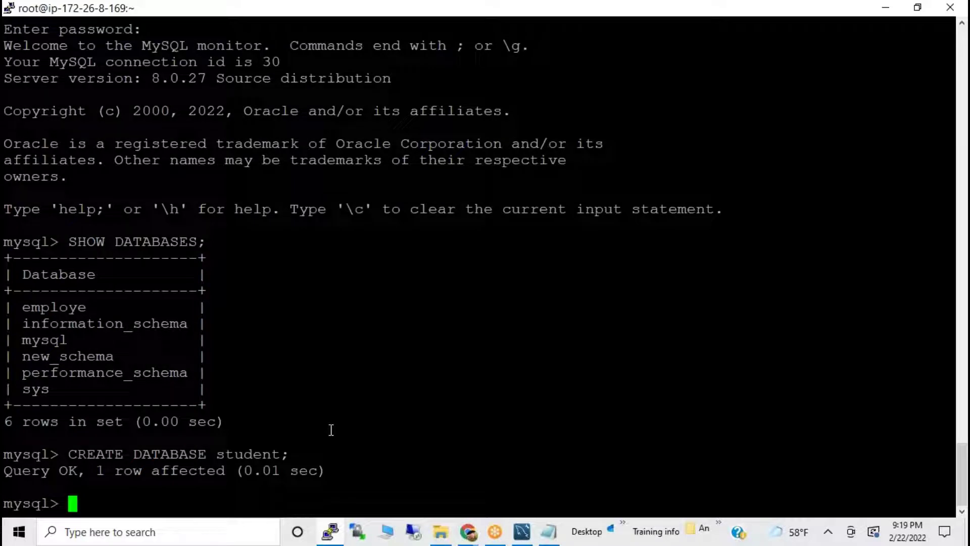
List databases again and highlight student among the seven entries.
key(Up)
key(Up)
key(Up)
key(Down)
key(Return)
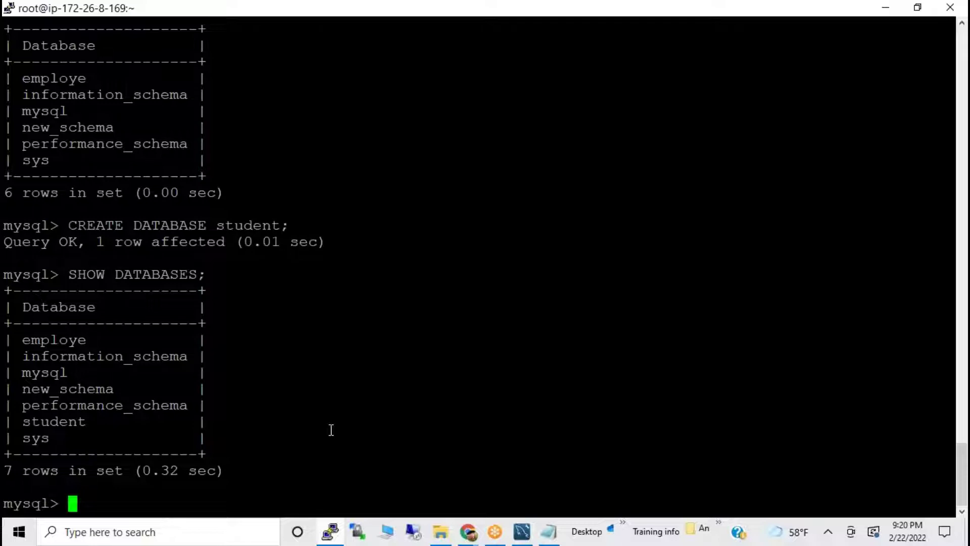
double_click(51, 421)
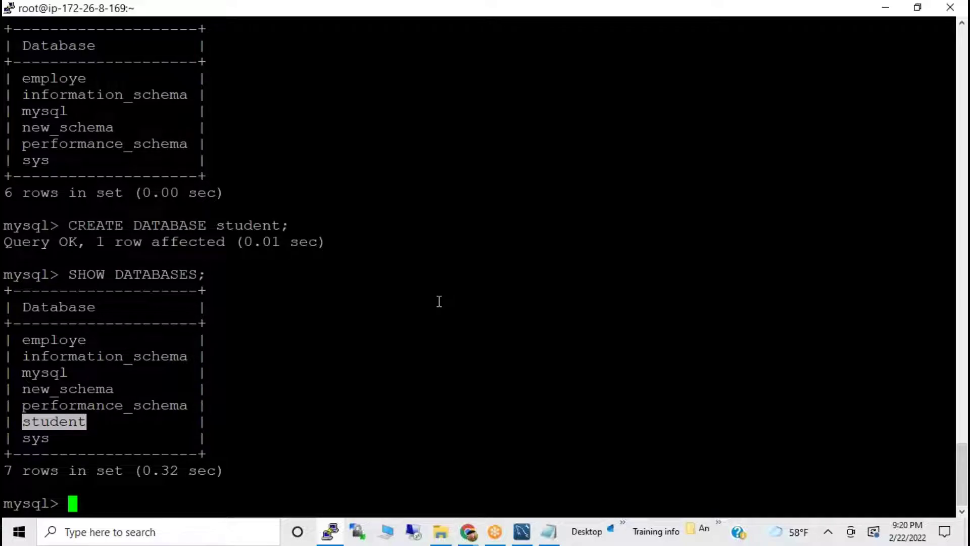
click(614, 2)
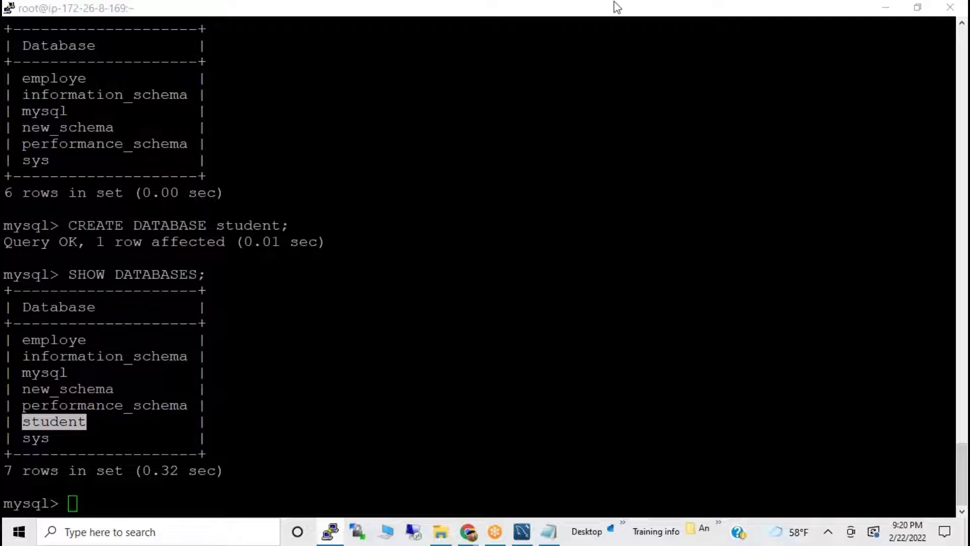
click(629, 39)
mouse_move(405, 88)
mouse_down()
mouse_move(363, 112)
mouse_move(426, 339)
mouse_move(441, 326)
mouse_up()
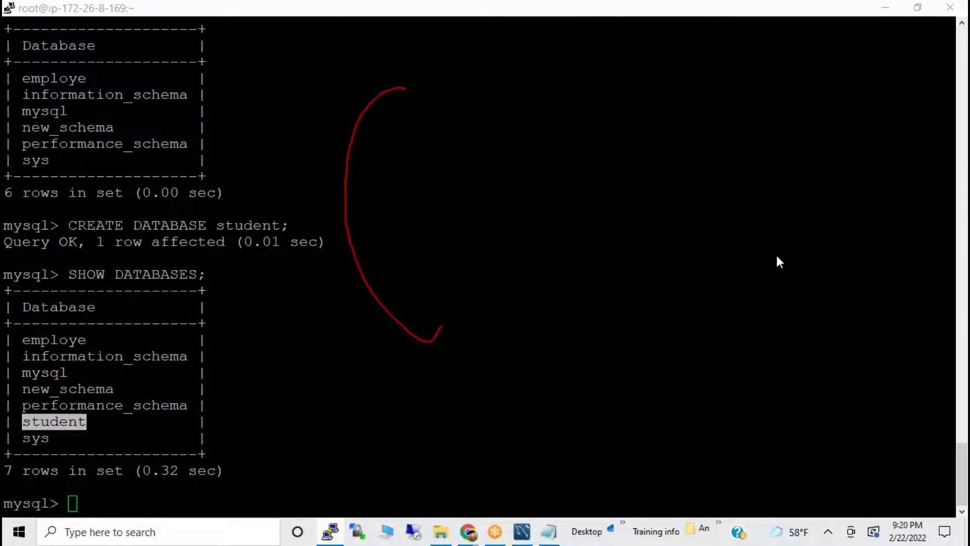
mouse_move(489, 47)
mouse_down()
mouse_move(374, 121)
mouse_move(652, 364)
mouse_move(497, 54)
mouse_move(449, 67)
mouse_up()
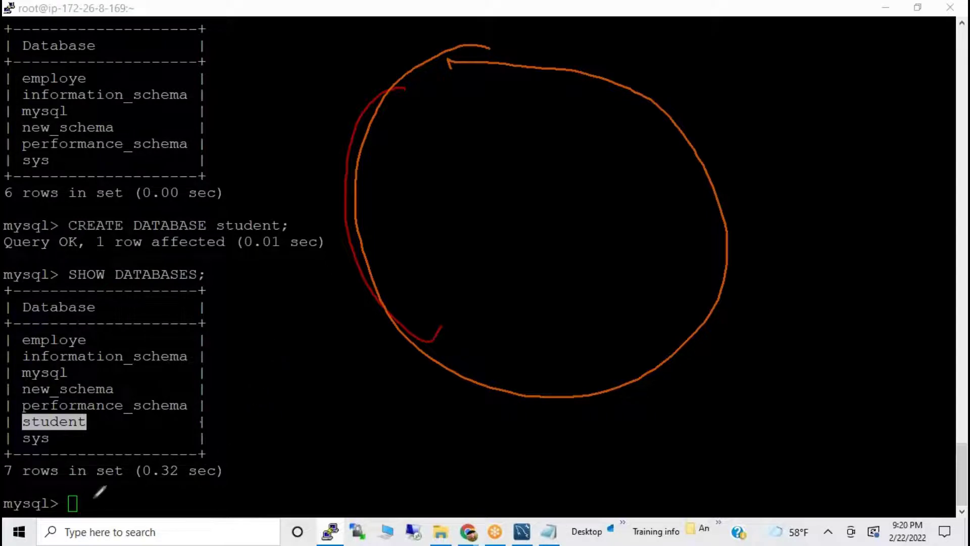
mouse_move(31, 502)
mouse_down()
mouse_move(314, 431)
mouse_move(385, 305)
mouse_move(378, 347)
mouse_up()
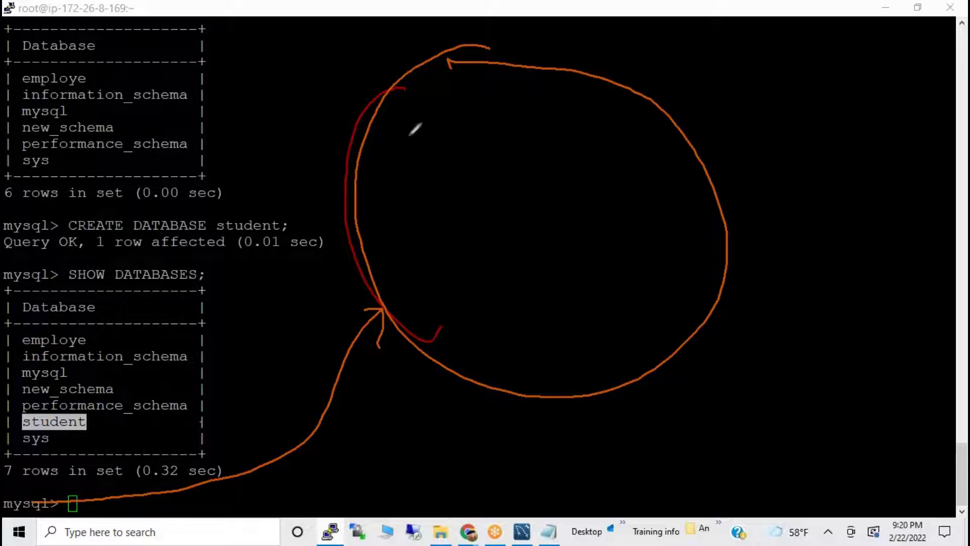
mouse_move(435, 119)
mouse_down()
mouse_move(403, 155)
mouse_move(463, 149)
mouse_move(438, 117)
mouse_up()
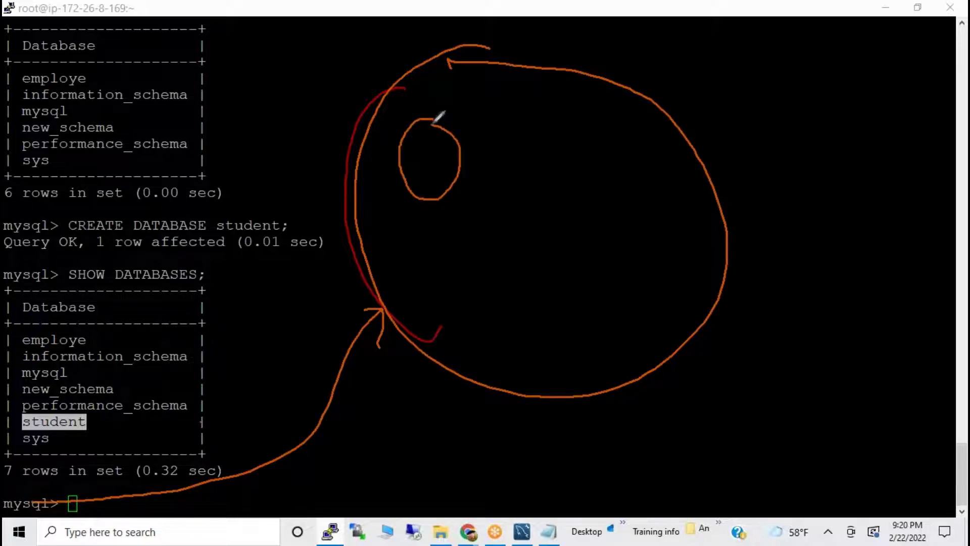
mouse_move(571, 109)
mouse_down()
mouse_move(553, 130)
mouse_move(602, 151)
mouse_move(581, 113)
mouse_move(570, 119)
mouse_up()
mouse_move(612, 267)
mouse_down()
mouse_move(650, 317)
mouse_move(625, 286)
mouse_up()
mouse_move(467, 282)
mouse_down()
mouse_move(463, 329)
mouse_move(468, 275)
mouse_up()
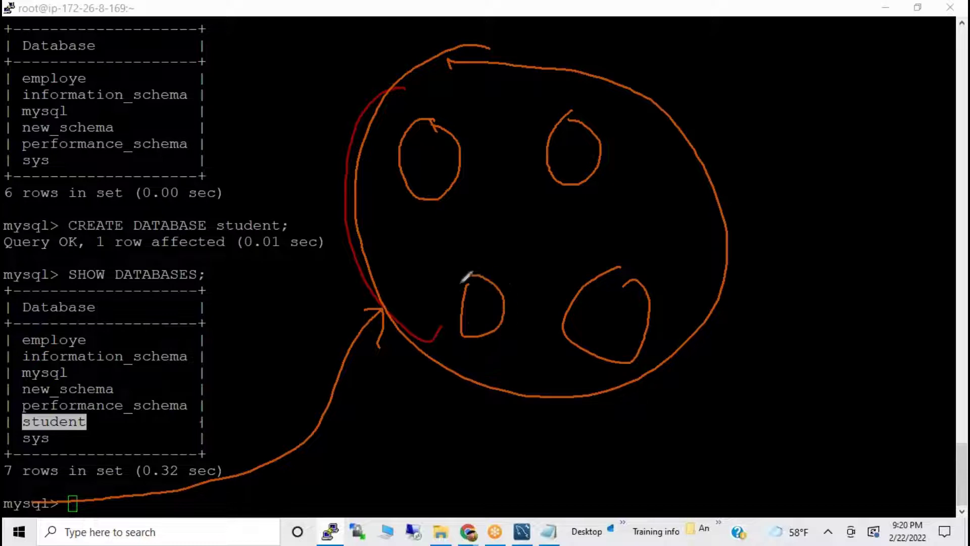
mouse_move(82, 342)
mouse_down()
mouse_move(108, 343)
mouse_move(404, 181)
mouse_up()
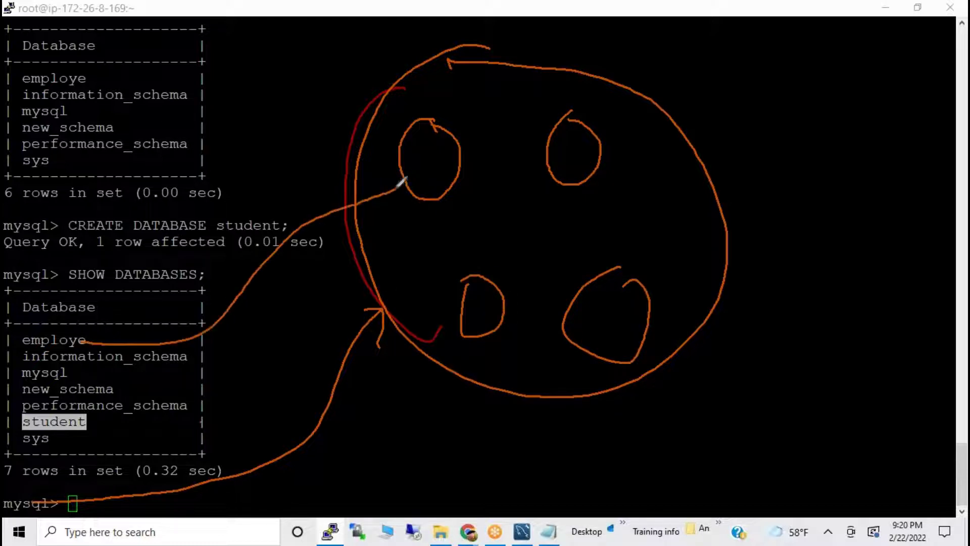
mouse_move(73, 373)
mouse_down()
mouse_move(400, 313)
mouse_move(457, 314)
mouse_up()
mouse_move(72, 425)
mouse_down()
mouse_move(403, 475)
mouse_move(555, 375)
mouse_move(574, 344)
mouse_move(578, 374)
mouse_up()
mouse_move(614, 267)
mouse_down()
mouse_move(650, 283)
mouse_move(655, 301)
mouse_up()
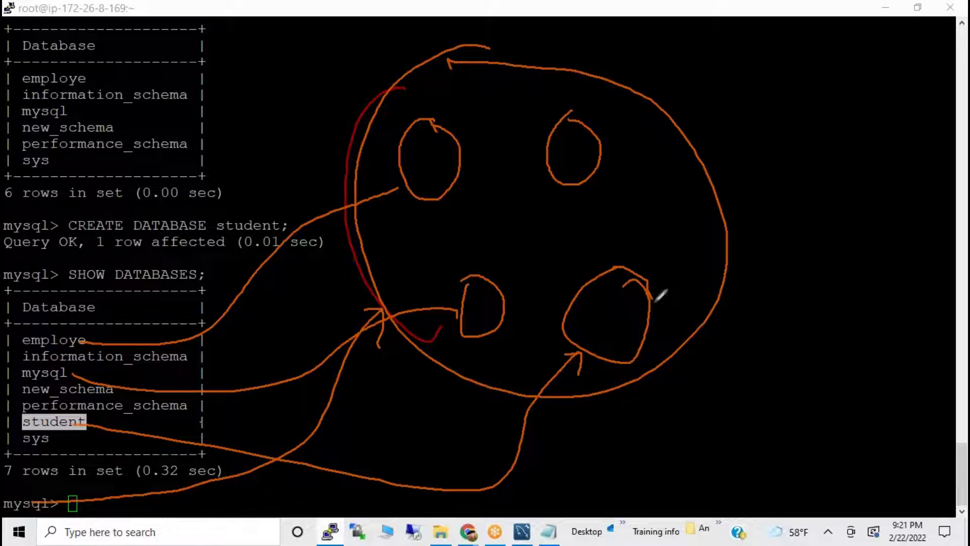
mouse_move(21, 480)
mouse_down()
mouse_move(28, 516)
mouse_move(45, 484)
mouse_move(271, 488)
mouse_move(422, 358)
mouse_move(438, 356)
mouse_move(427, 393)
mouse_up()
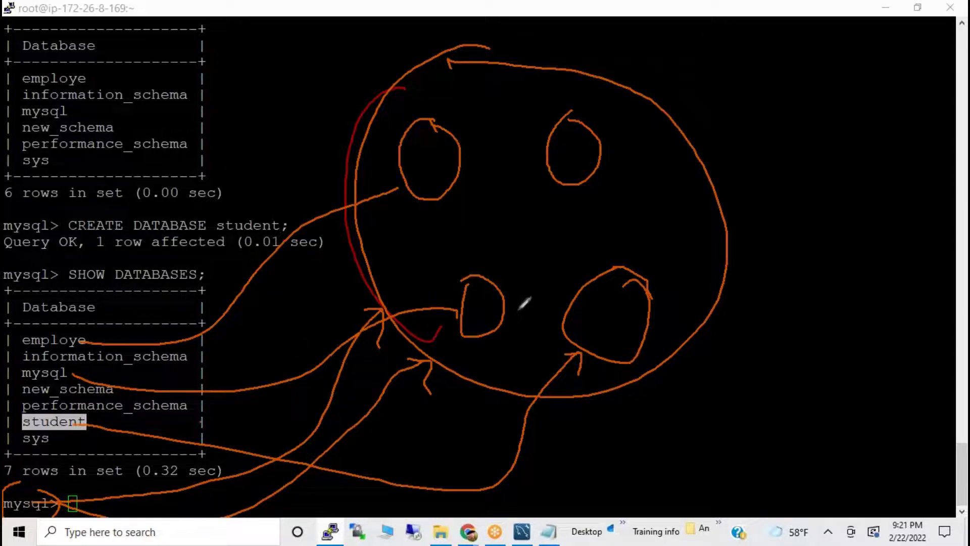
mouse_move(475, 276)
mouse_down()
mouse_move(465, 298)
mouse_move(508, 326)
mouse_move(504, 284)
mouse_up()
mouse_move(604, 264)
mouse_down()
mouse_move(684, 294)
mouse_move(609, 273)
mouse_up()
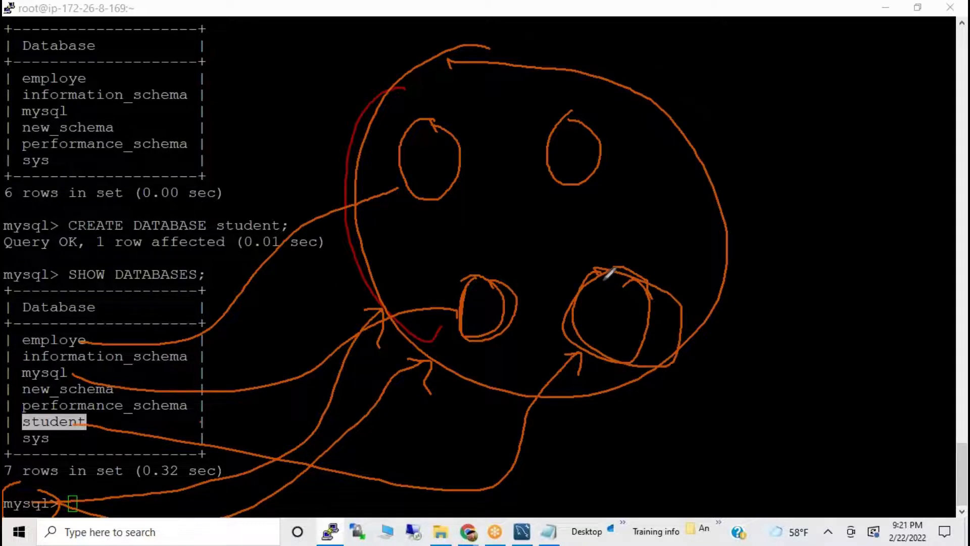
drag(627, 282, 788, 264)
mouse_move(594, 297)
mouse_down()
mouse_move(623, 286)
mouse_move(611, 312)
mouse_move(618, 283)
mouse_move(630, 280)
mouse_move(639, 306)
mouse_up()
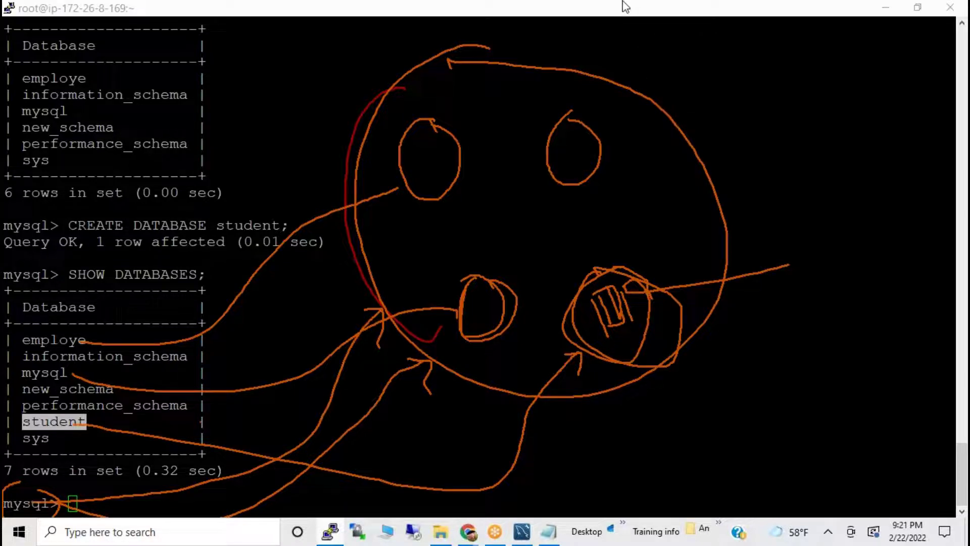
click(636, 104)
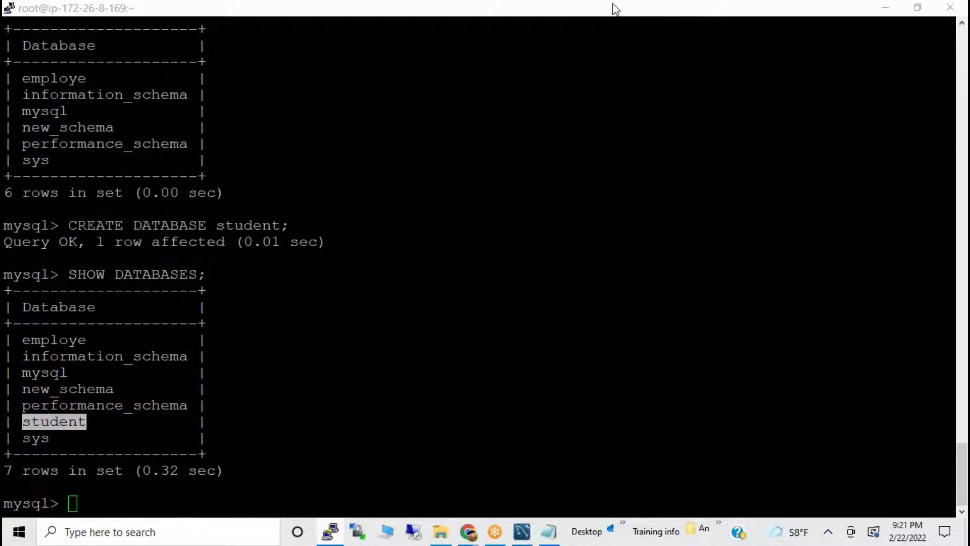
Point out the student database, the CREATE DATABASE student command and SHOW DATABASES in the terminal output.
click(367, 324)
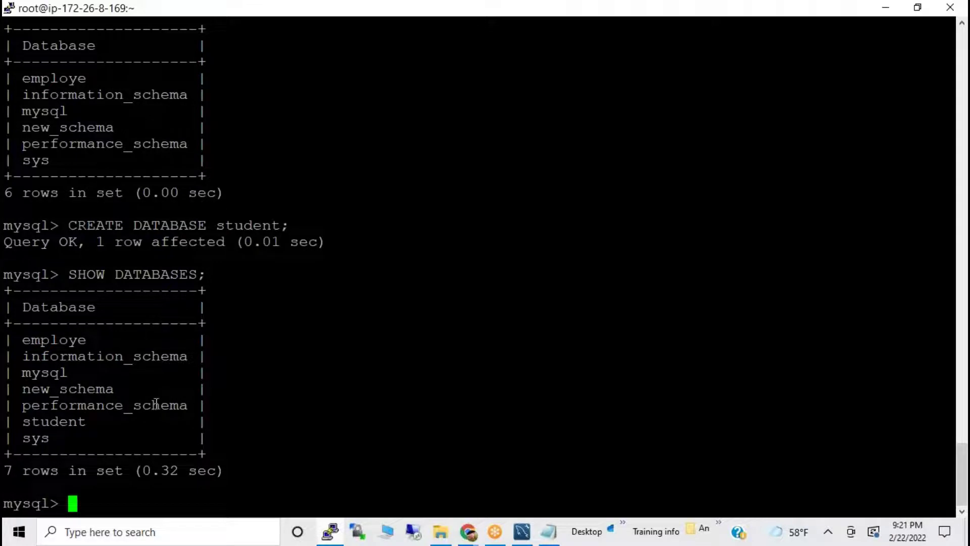
double_click(43, 420)
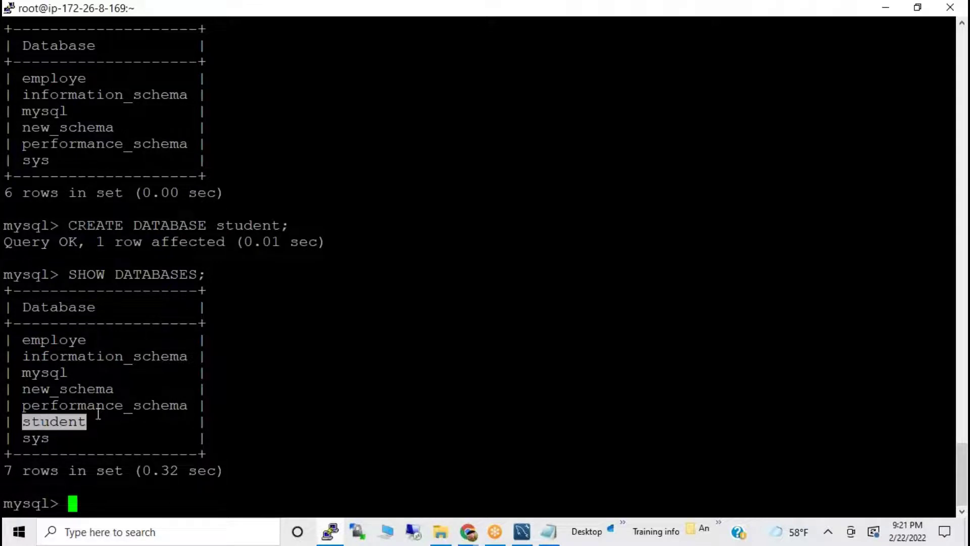
drag(69, 225, 309, 222)
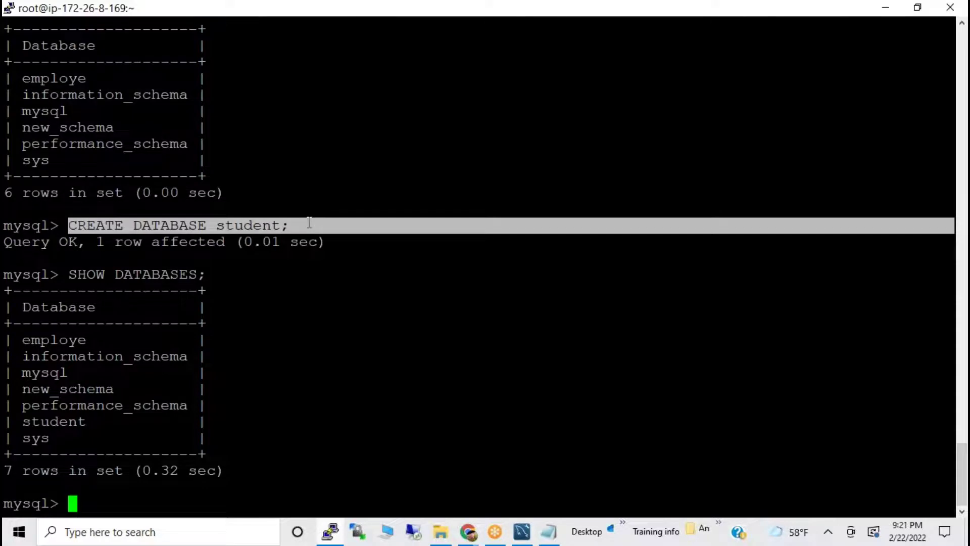
drag(69, 274, 204, 272)
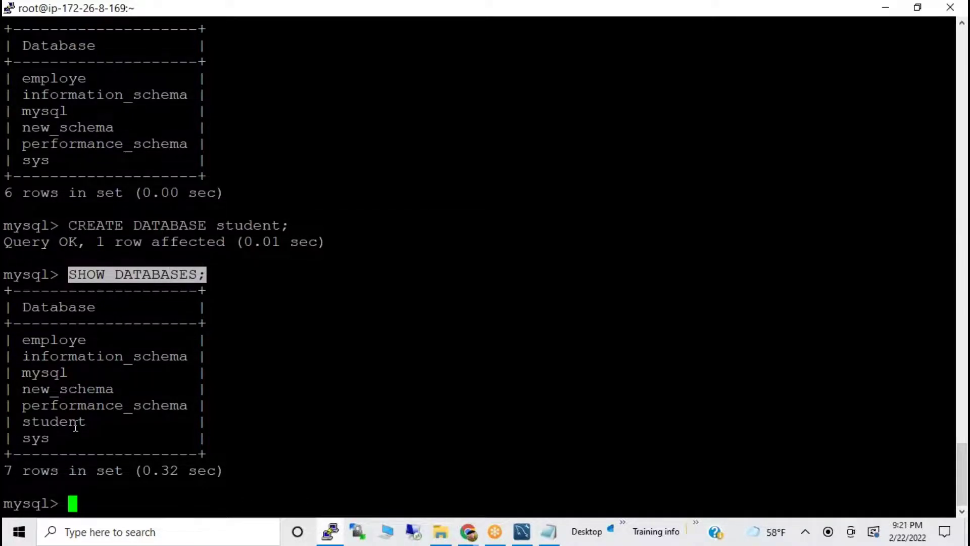
click(91, 290)
drag(71, 274, 234, 276)
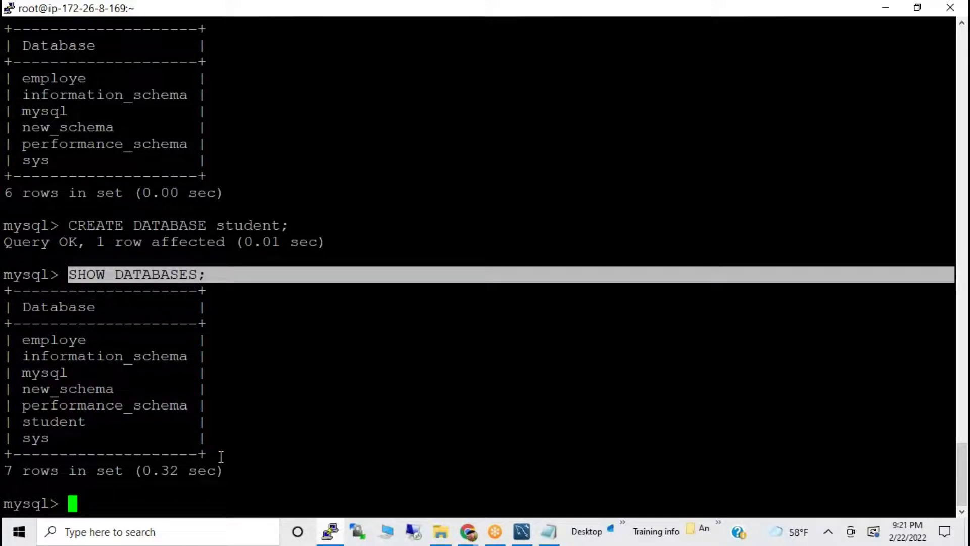
Run 'use student' to make student the active database, then bring up the Notepad notes.
double_click(64, 423)
key(ctrl+c)
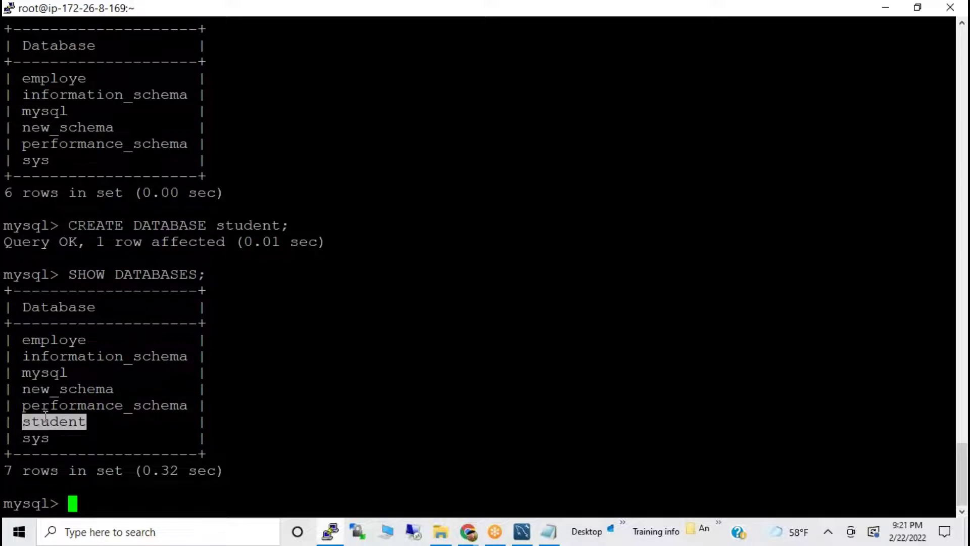
text(use)
right_click(32, 441)
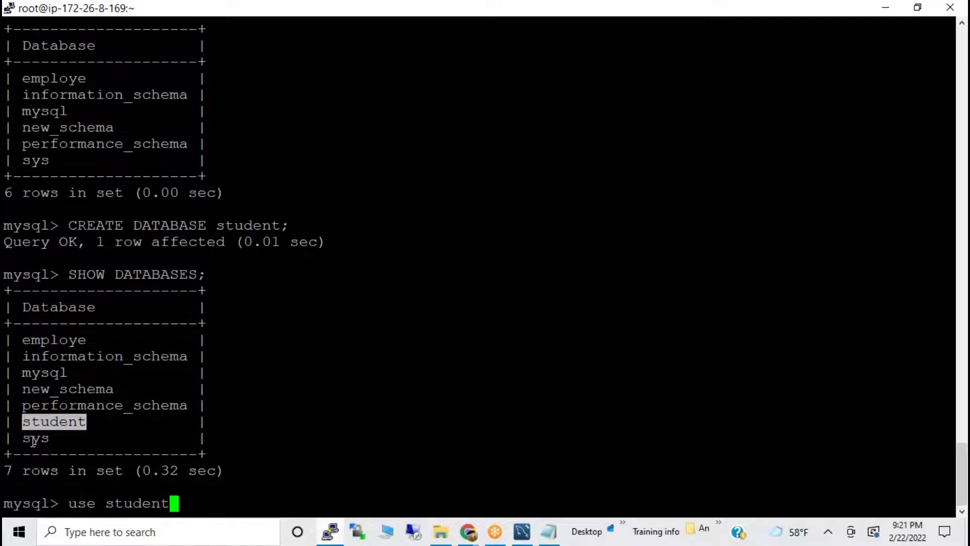
key(Return)
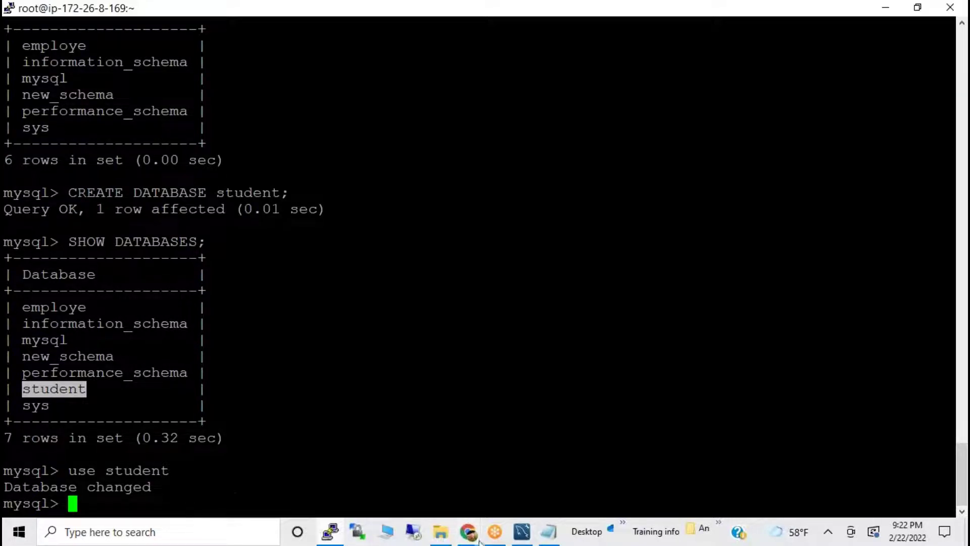
click(548, 536)
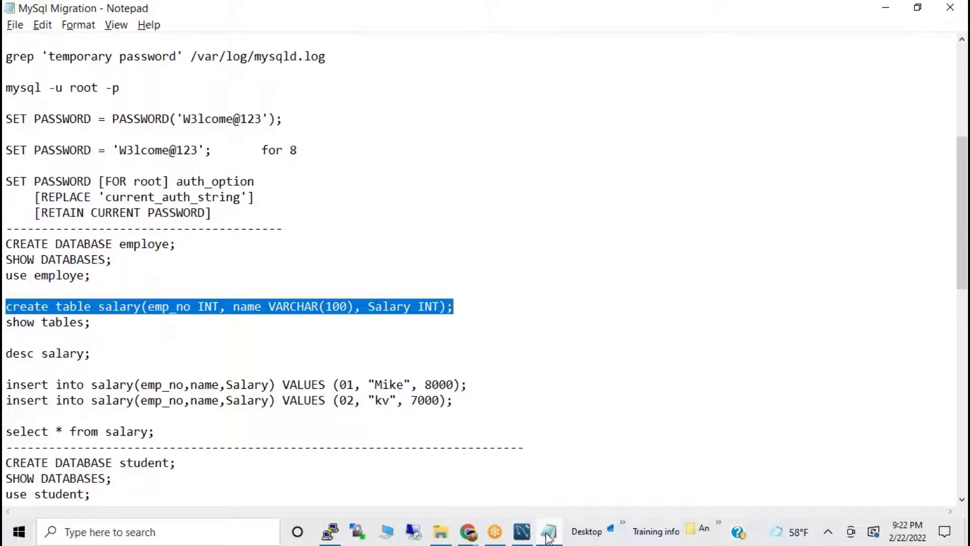
Duplicate the create table salary line onto a new line below it.
click(64, 275)
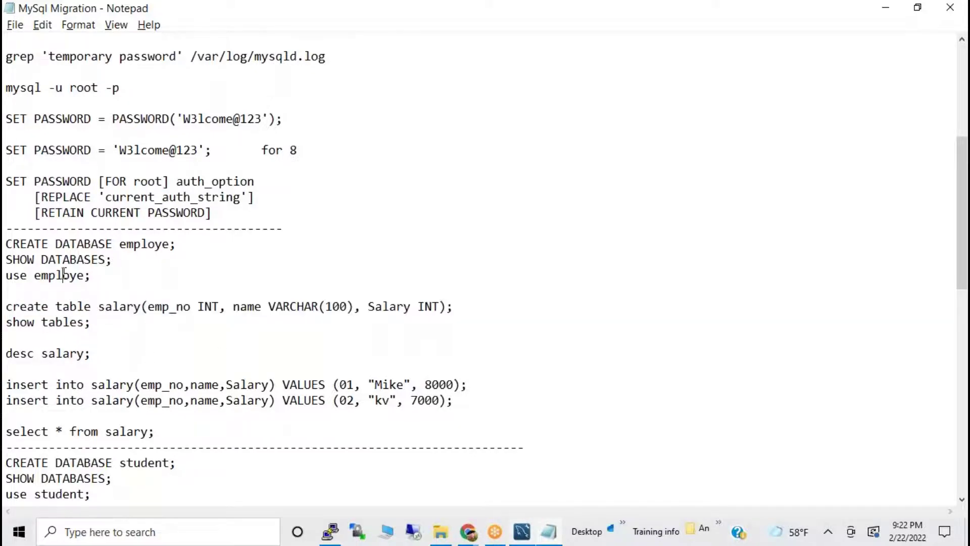
double_click(112, 307)
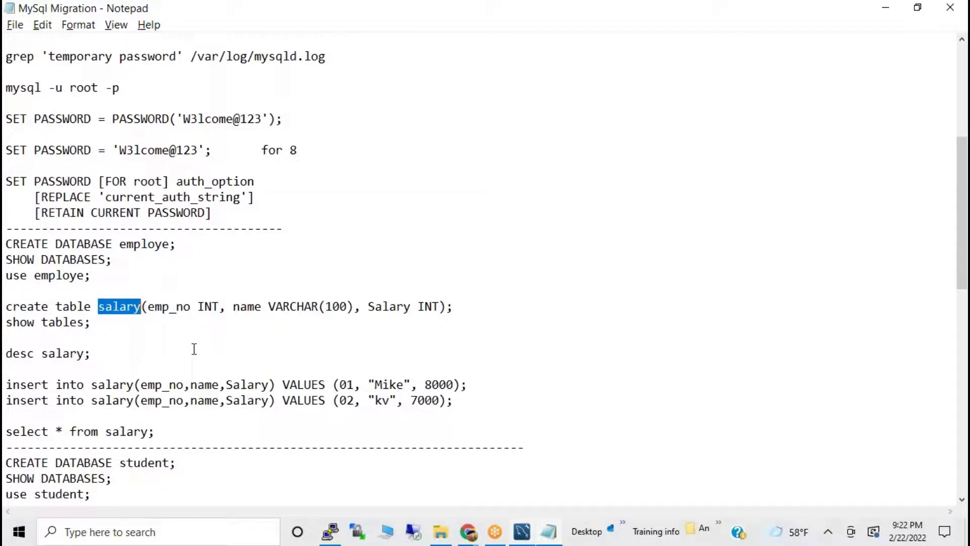
drag(481, 306, 118, 288)
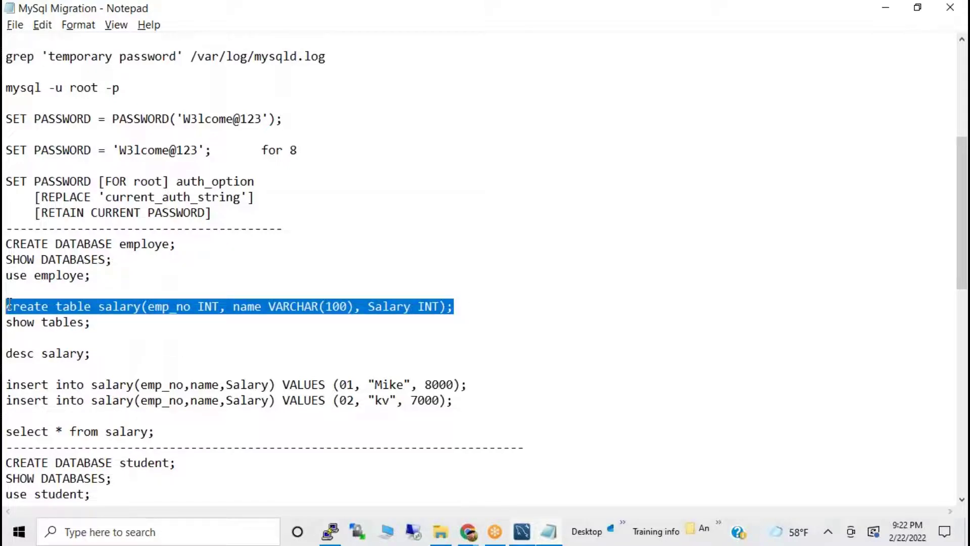
click(461, 312)
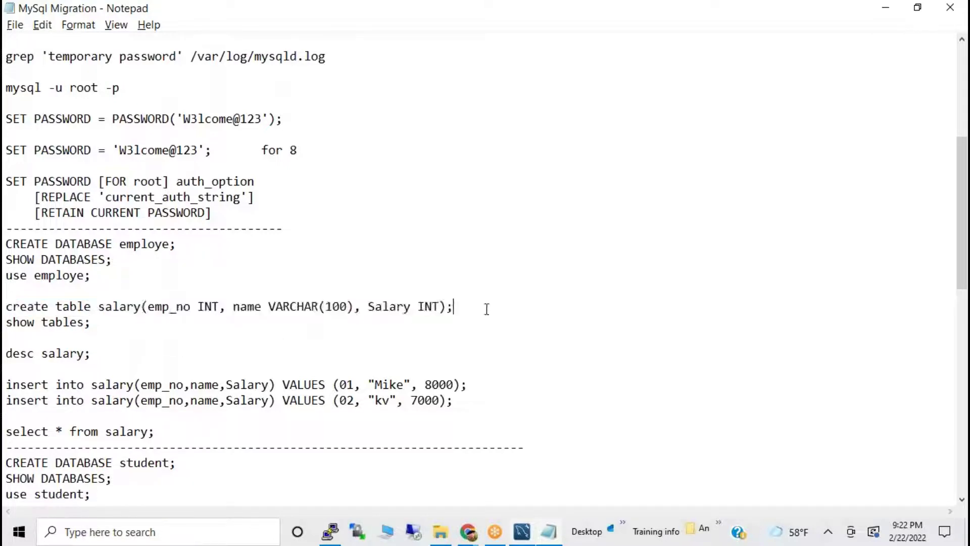
key(Return)
text(create table salary(emp_no INT, name VARCHAR(100), Salary INT);)
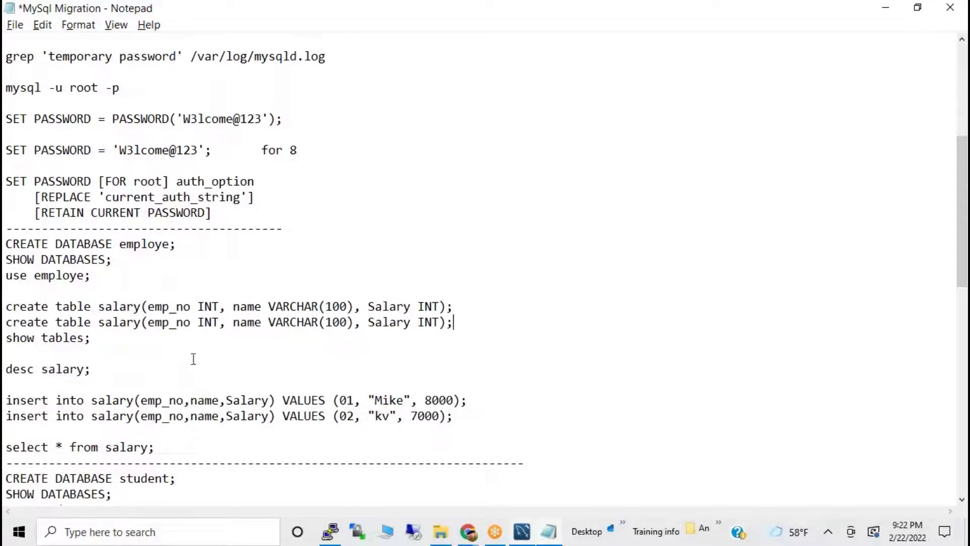
Rename the copied table to student and delete its Salary INT column.
double_click(127, 322)
text(E)
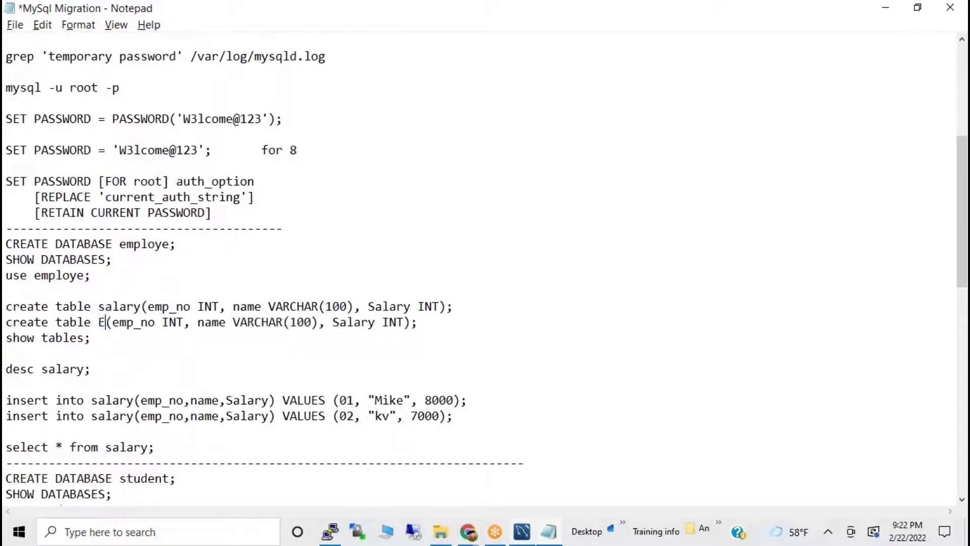
key(BackSpace)
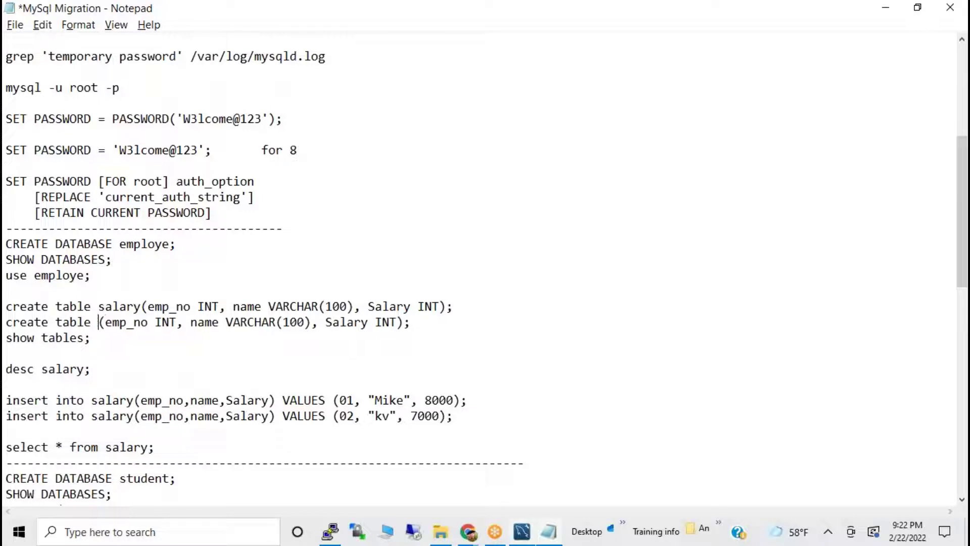
text(s)
key(BackSpace)
text(tudent)
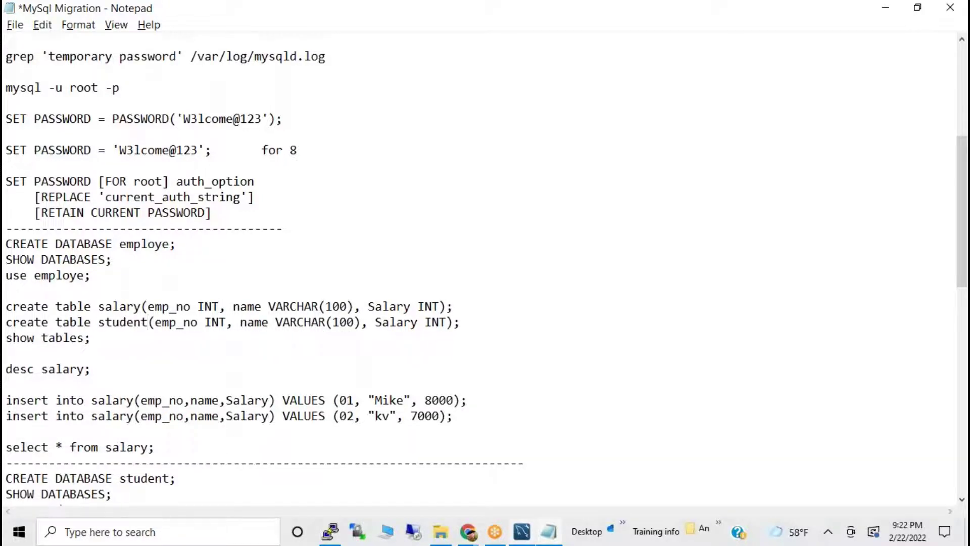
drag(154, 322, 226, 322)
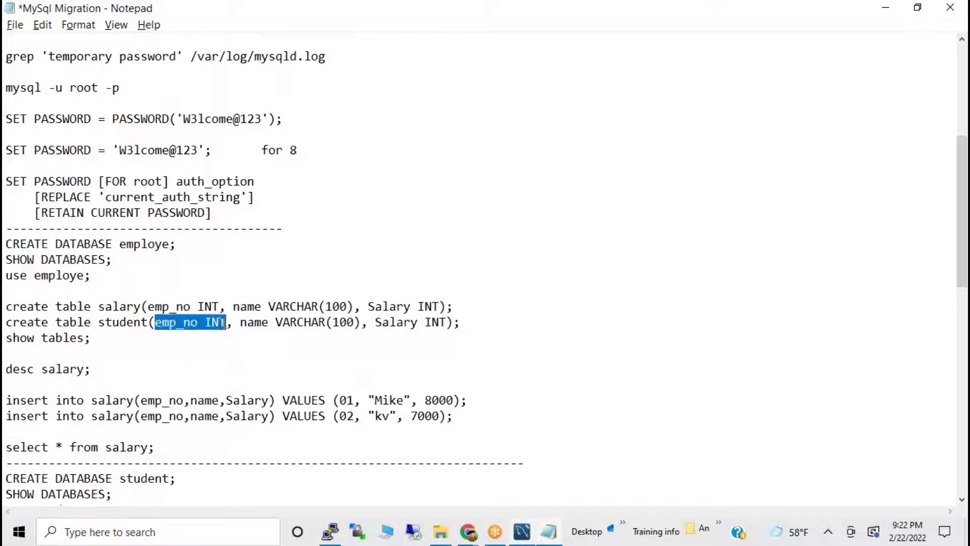
text(no)
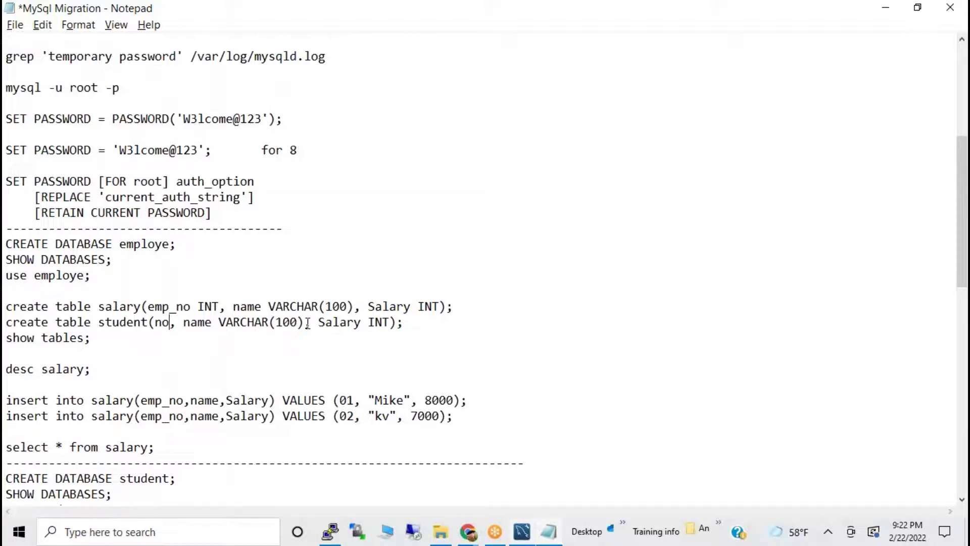
drag(307, 323, 389, 322)
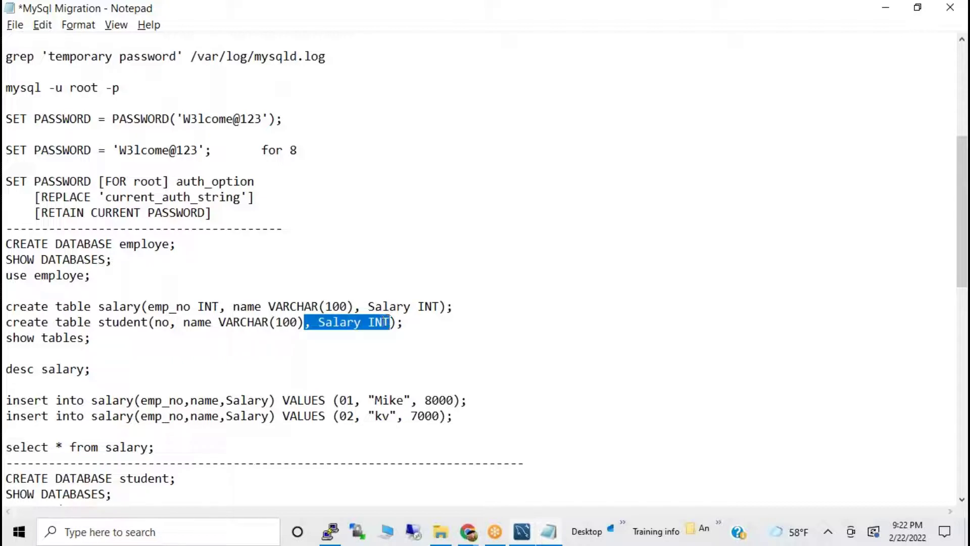
key(Delete)
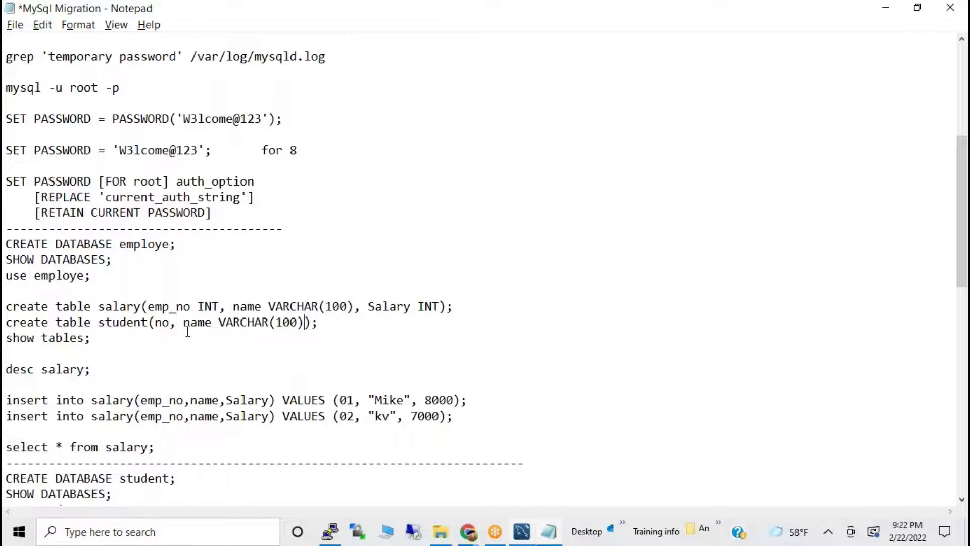
Make the first column Emp_no INT and select the whole create table student statement.
drag(173, 322, 154, 322)
click(171, 321)
key(Left)
key(Right)
text(Emp_)
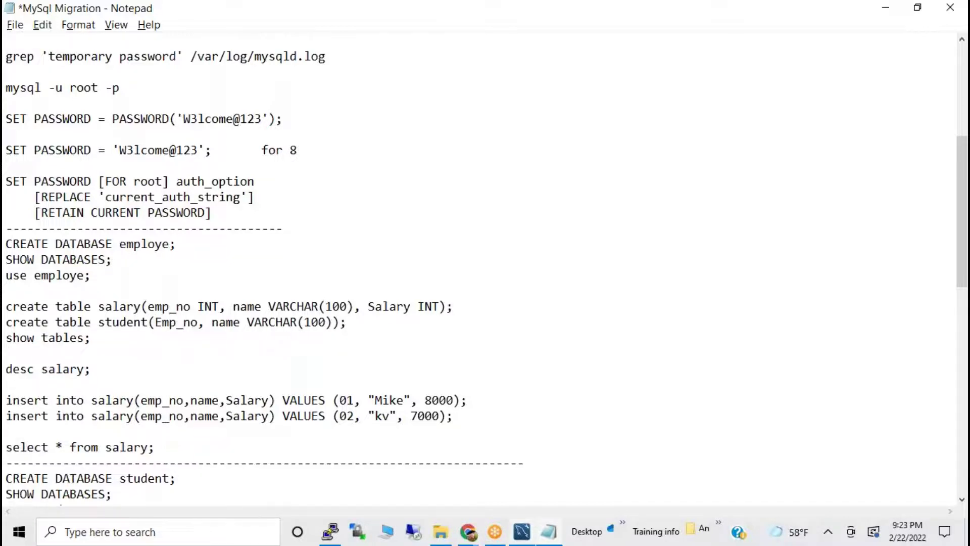
key(Right)
key(Right)
text(INT)
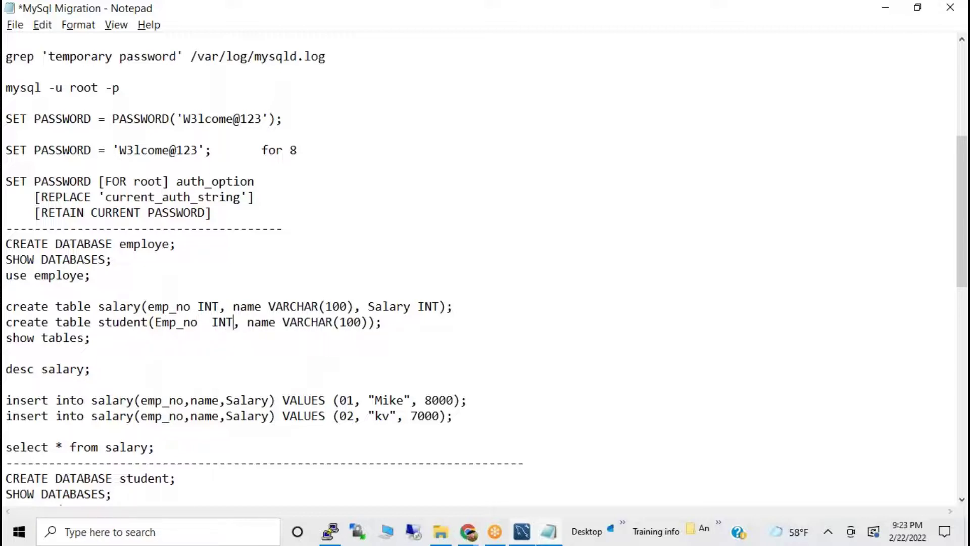
drag(390, 323, 9, 321)
key(ctrl+c)
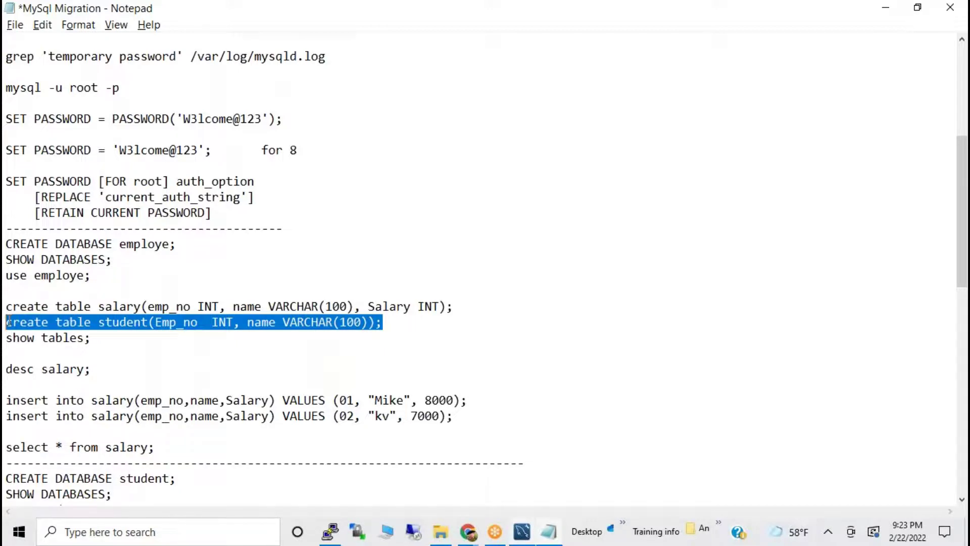
Paste and run the create table student statement in PuTTY, then show tables.
key(alt+Tab)
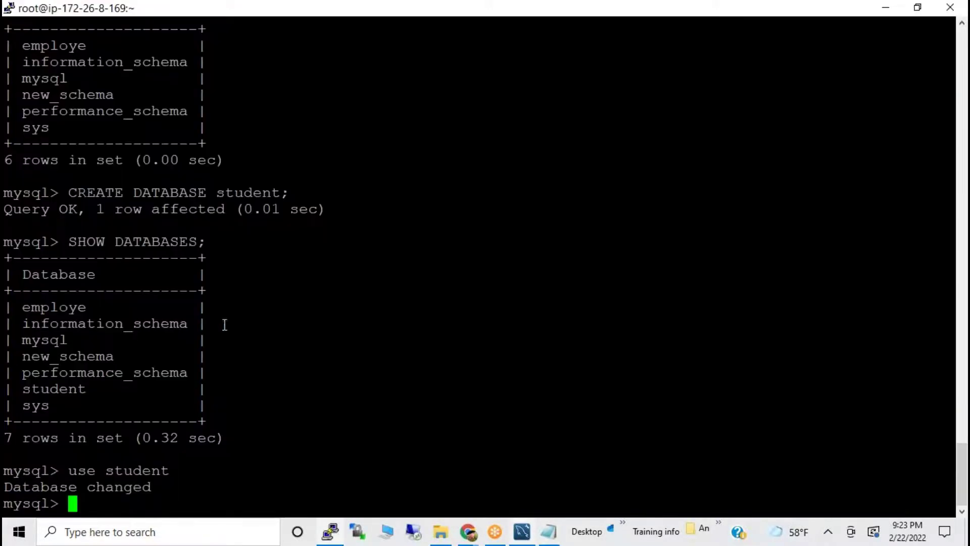
right_click(339, 306)
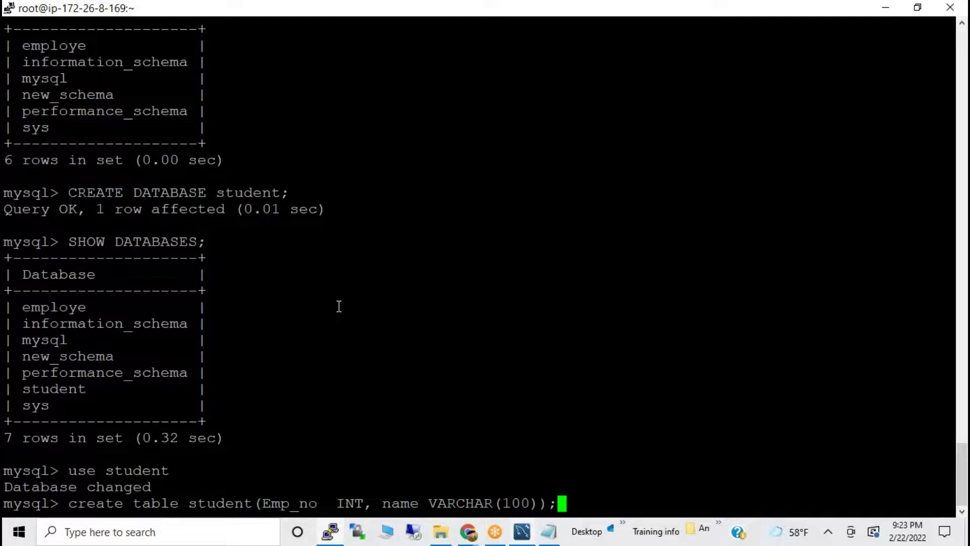
key(Return)
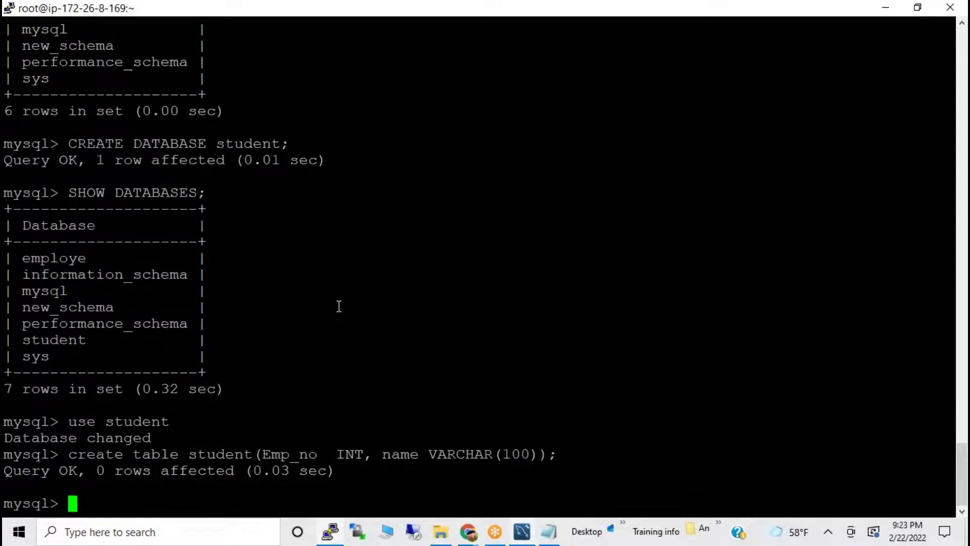
key(Up)
key(Up)
key(Up)
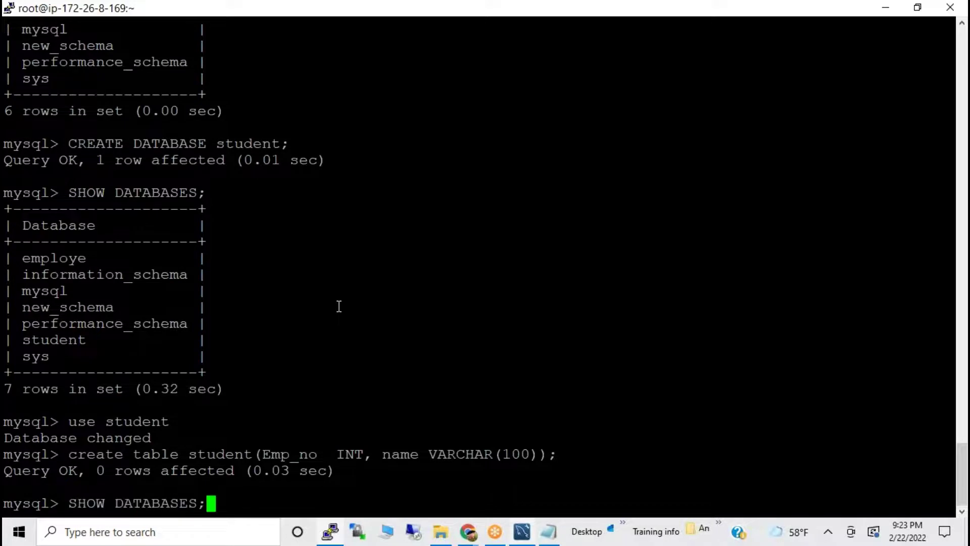
key(Up)
key(Up)
key(Up)
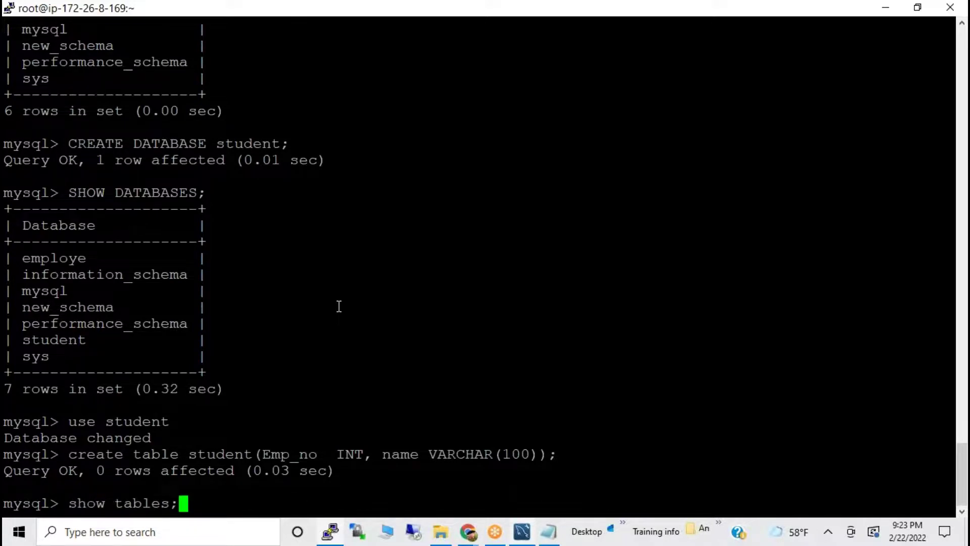
key(Return)
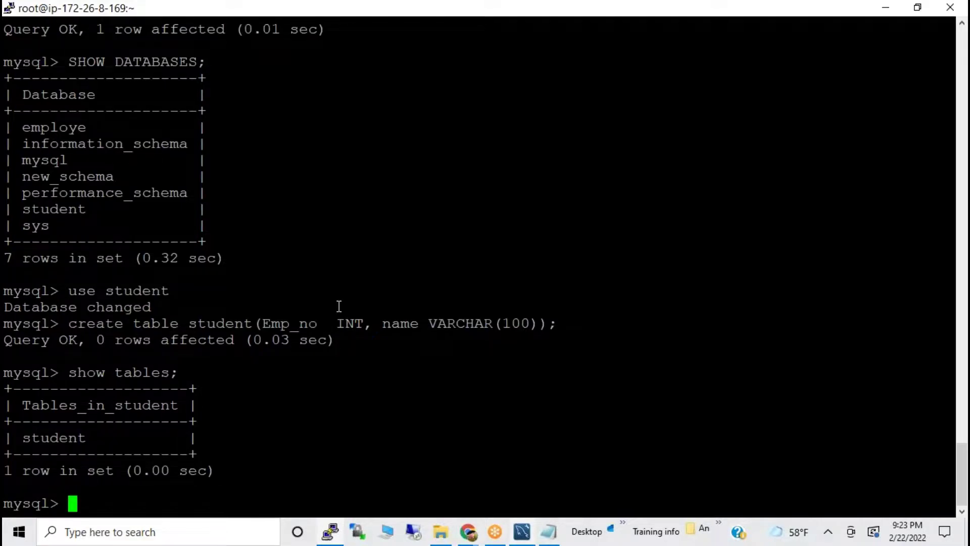
Run desc student; to view its Emp_no int and name varchar(100) columns.
text(desc)
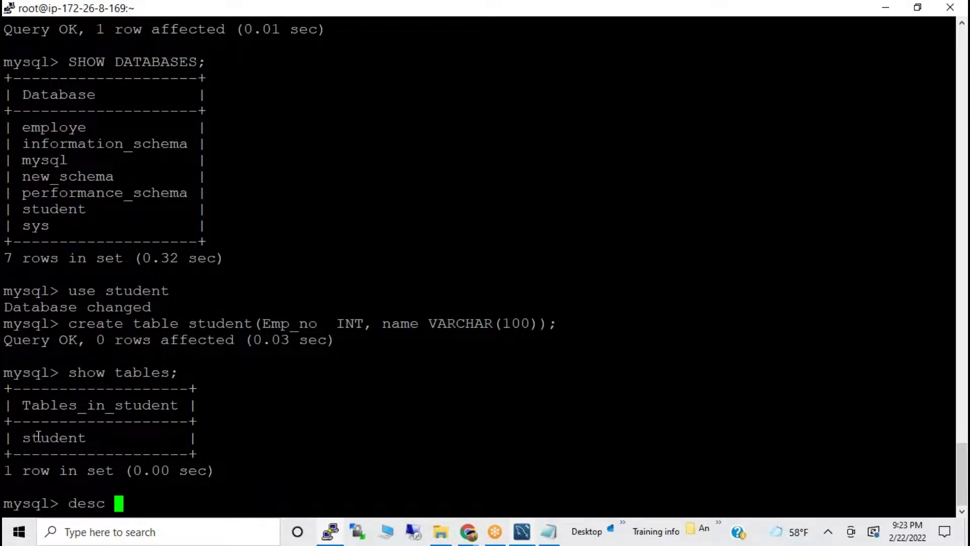
double_click(38, 437)
right_click(299, 398)
text(;)
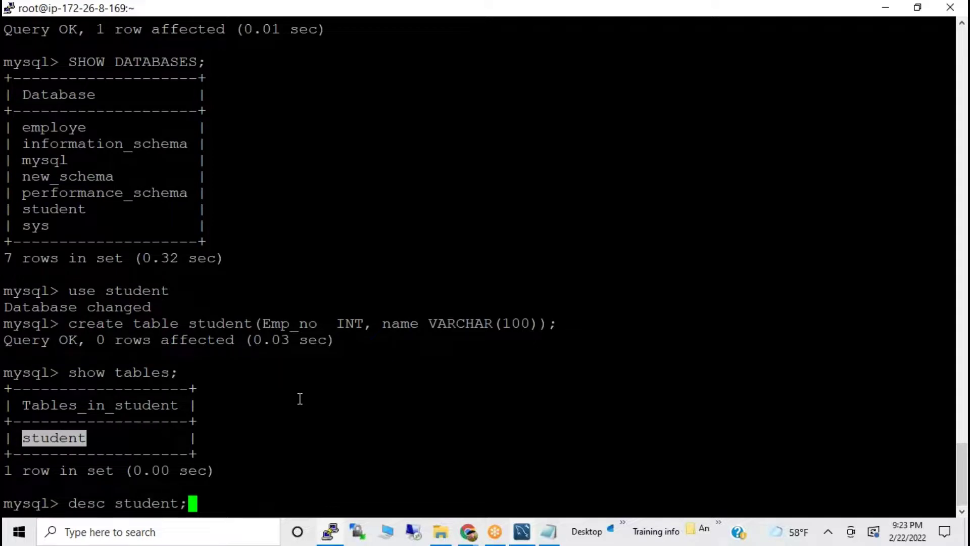
key(Return)
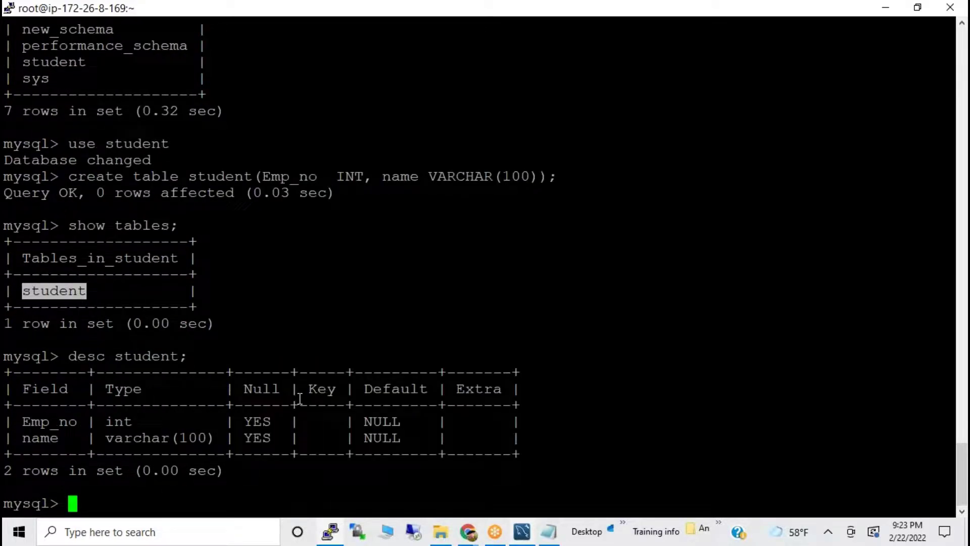
key(alt+Tab)
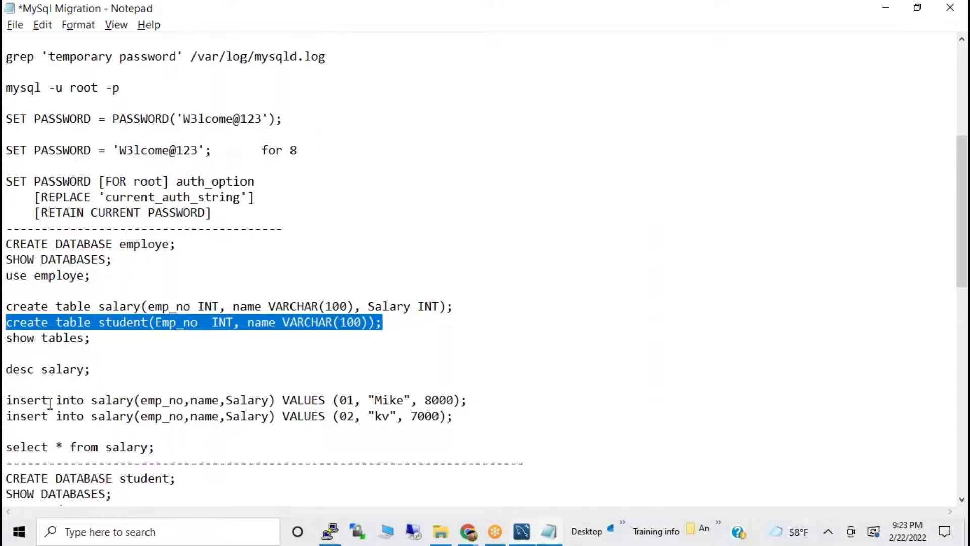
drag(7, 400, 489, 435)
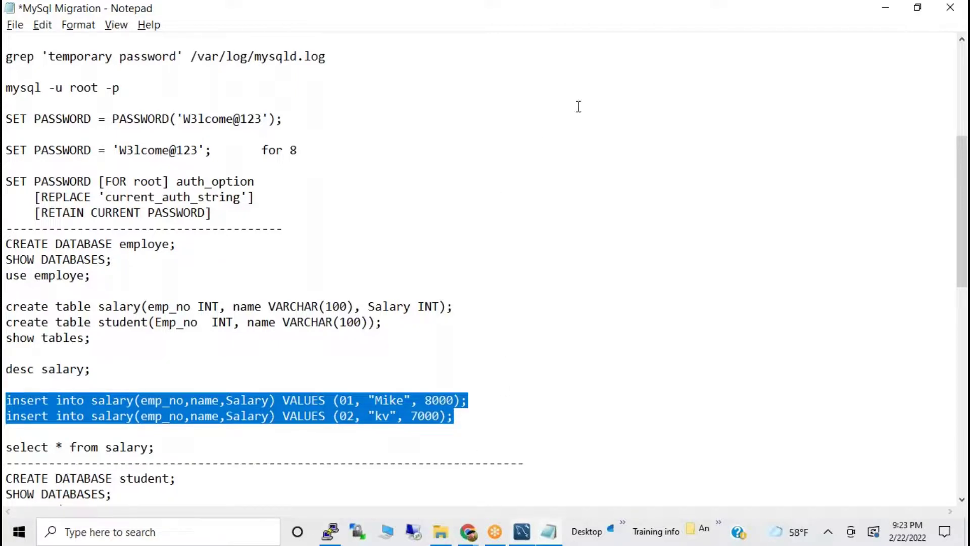
click(684, 29)
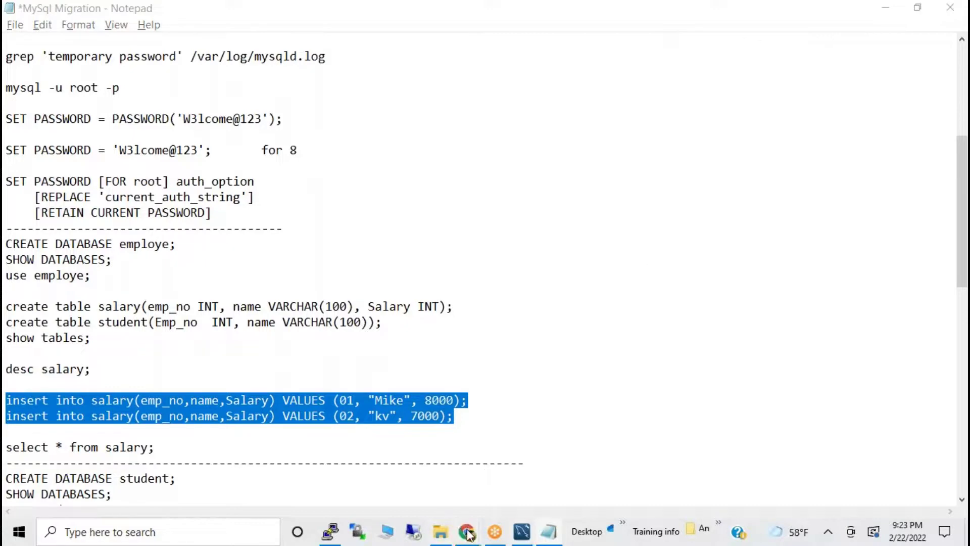
Bring up the RDS console and go from the Dashboard to the DB Instances list.
mouse_move(467, 532)
click(394, 462)
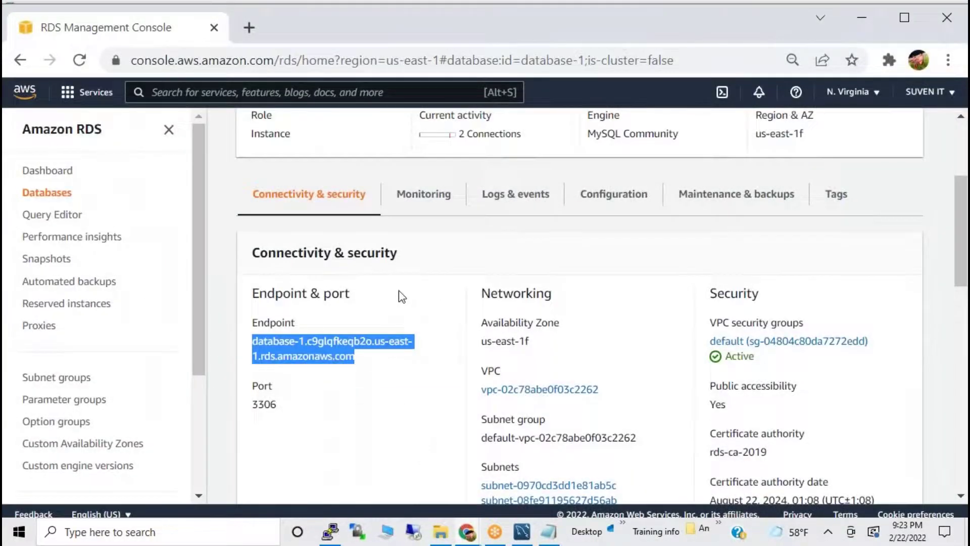
scroll(402, 295, up, 4)
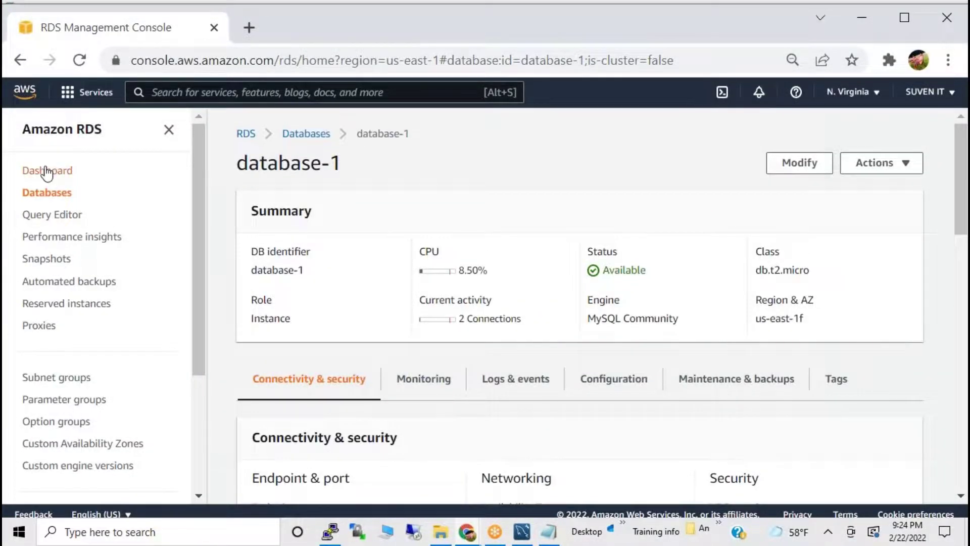
click(47, 171)
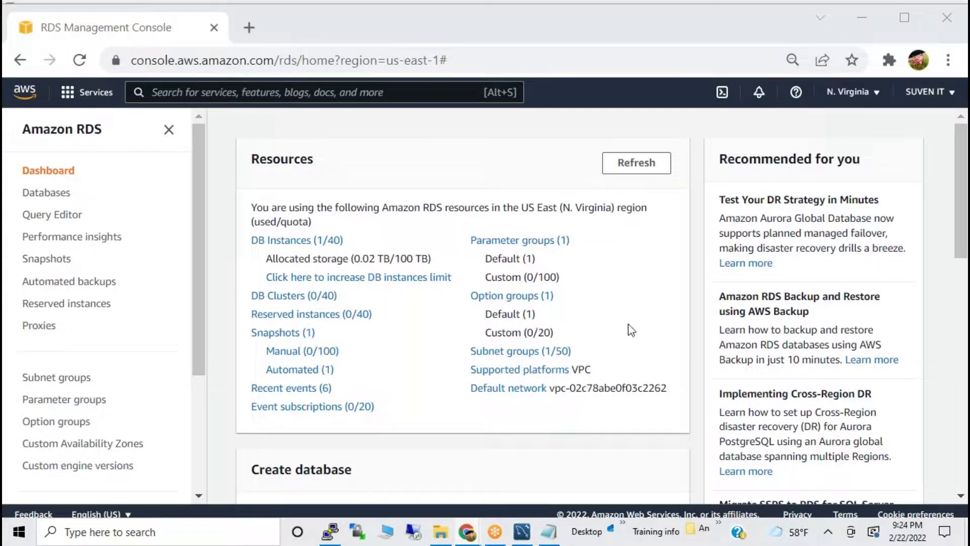
click(50, 170)
click(300, 241)
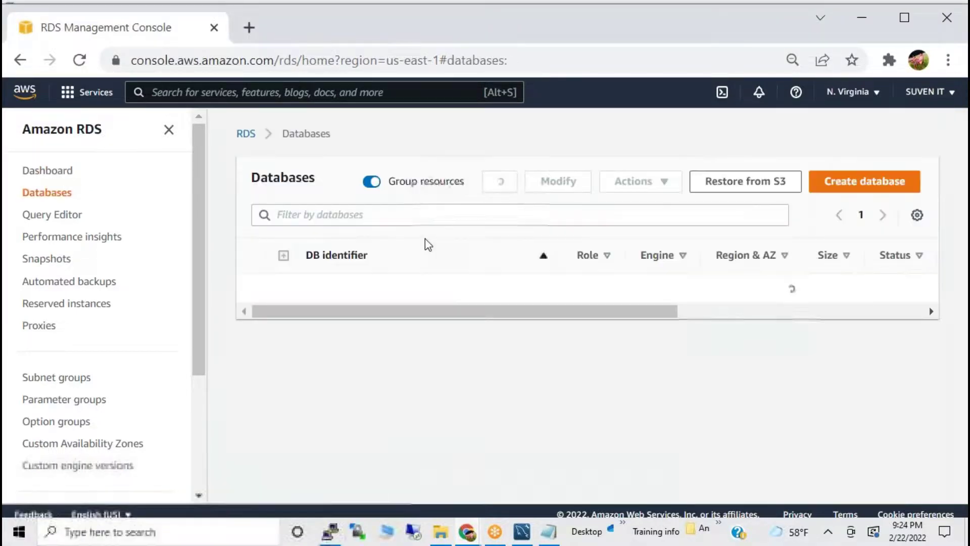
Select the database-1 instance and choose Delete from its Actions menu.
click(259, 288)
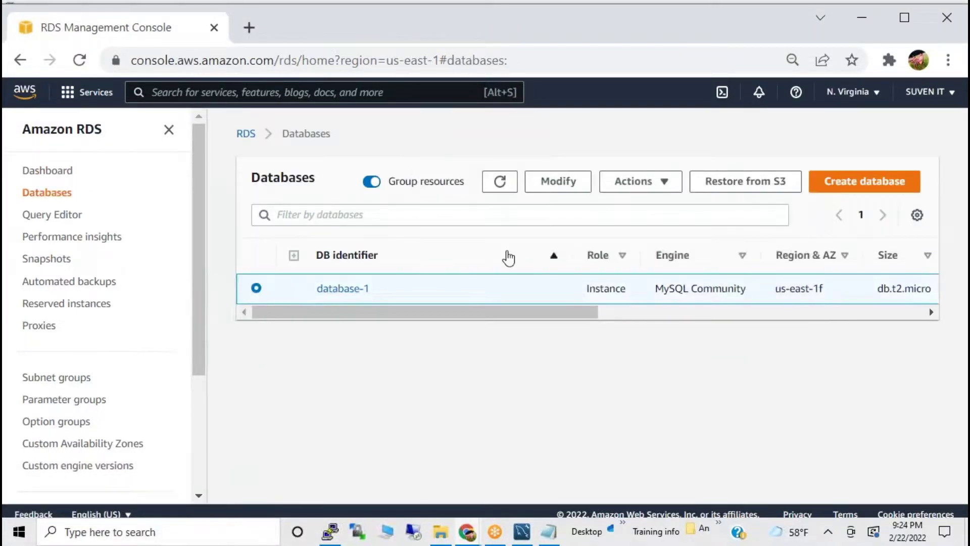
click(609, 186)
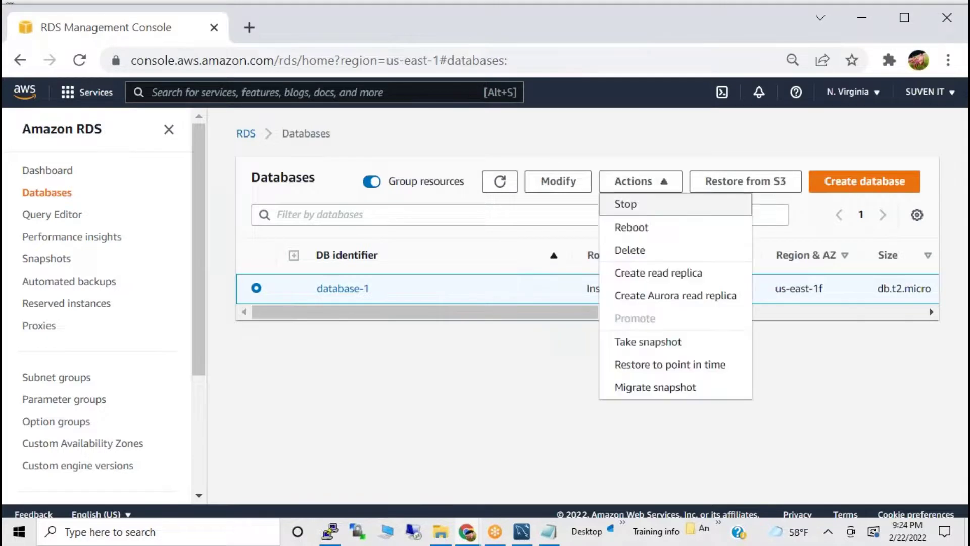
click(644, 250)
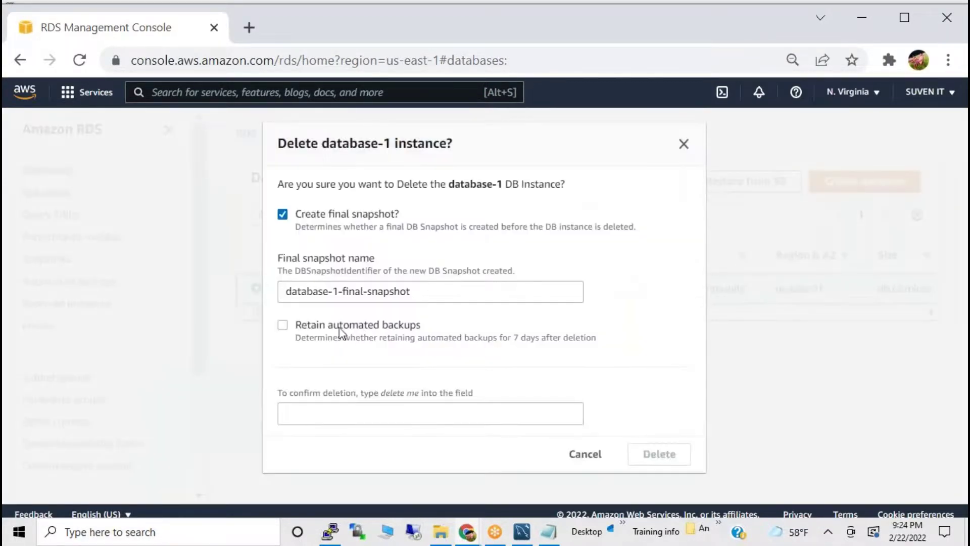
Delete database-1 with no final snapshot, confirming with 'delete me' and the backups acknowledgement.
click(306, 223)
click(313, 391)
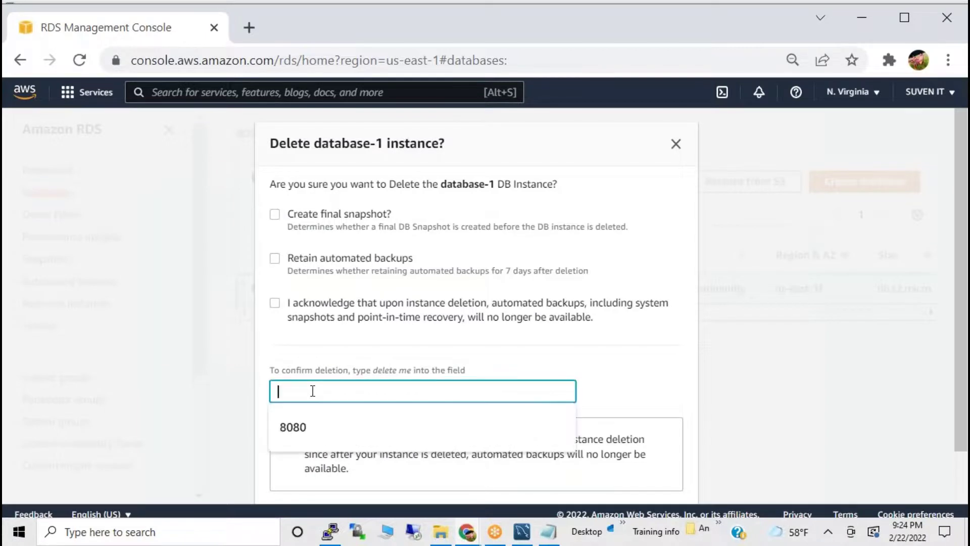
text(delete )
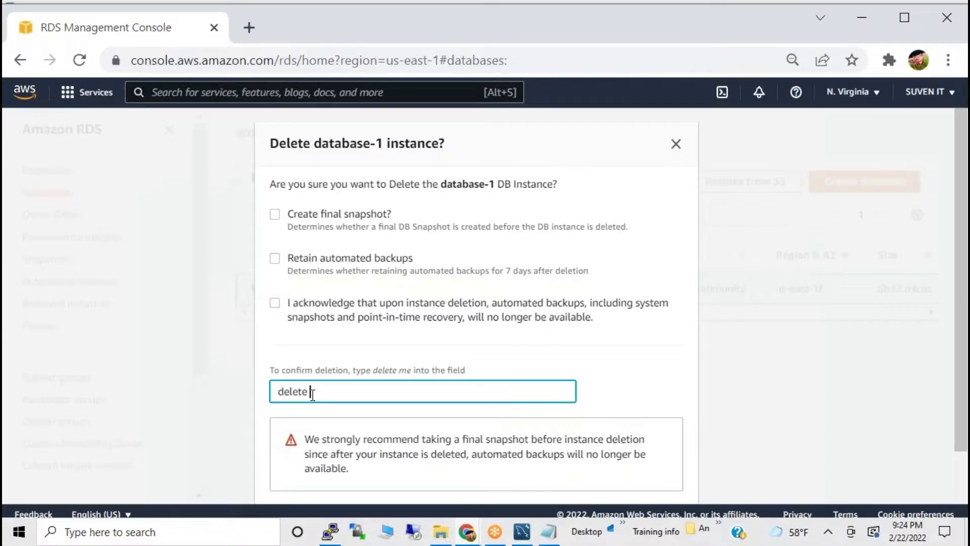
text(me)
scroll(430, 402, down, 2)
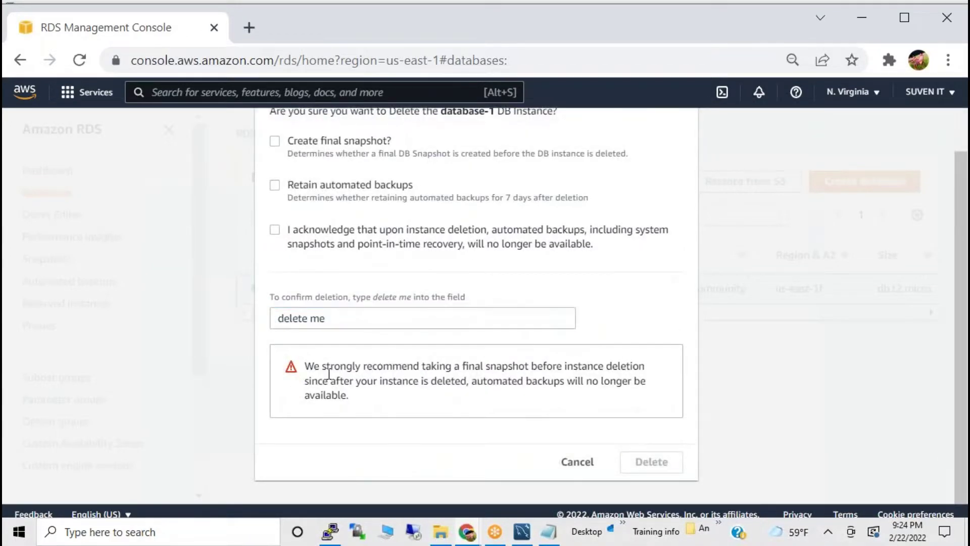
click(275, 230)
click(645, 461)
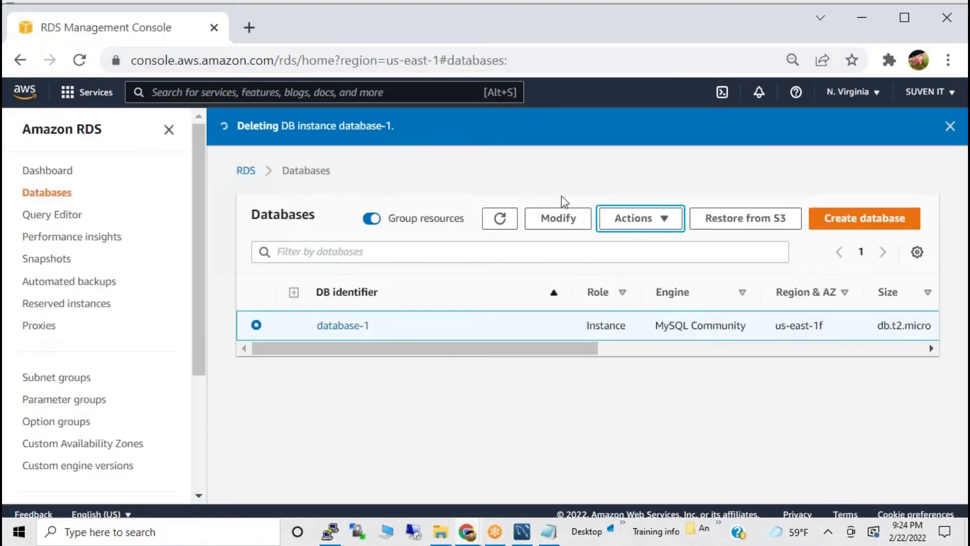
click(507, 223)
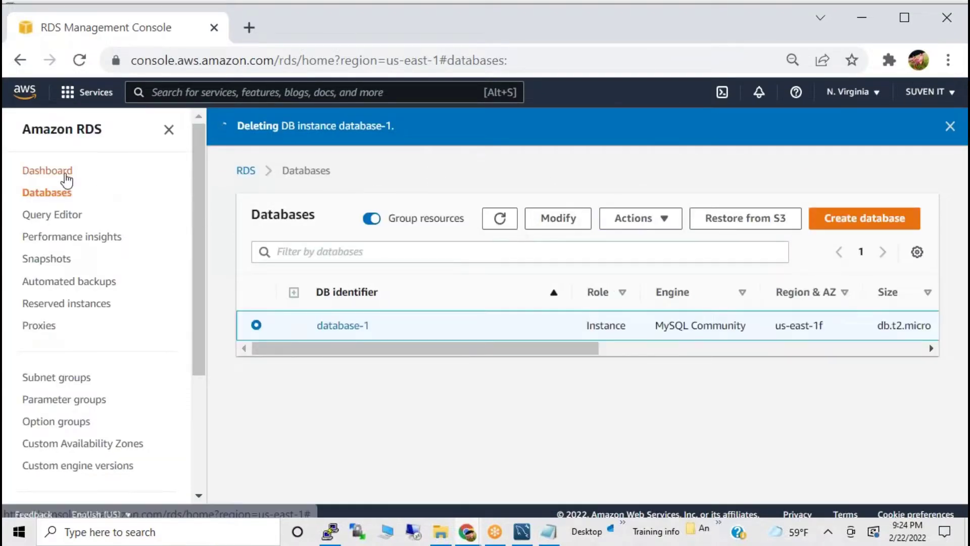
click(67, 172)
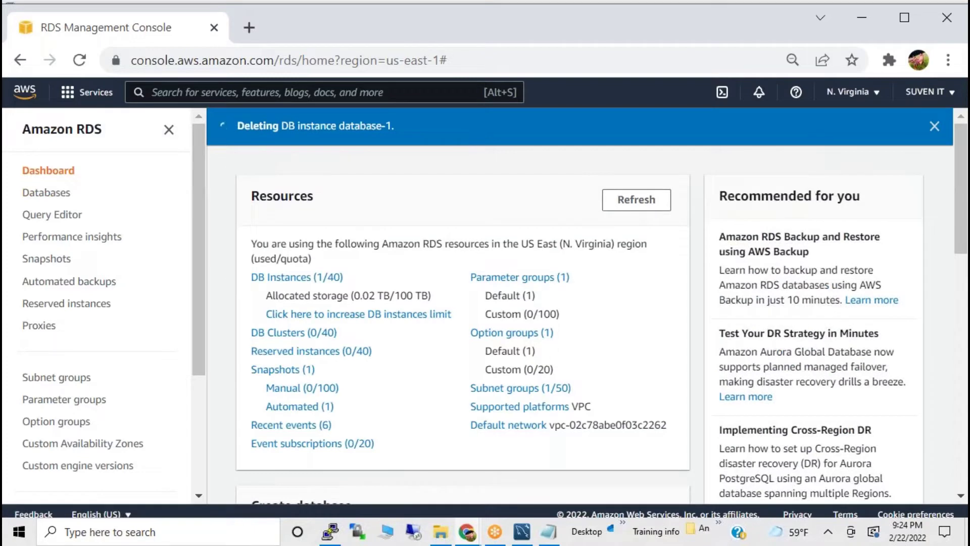